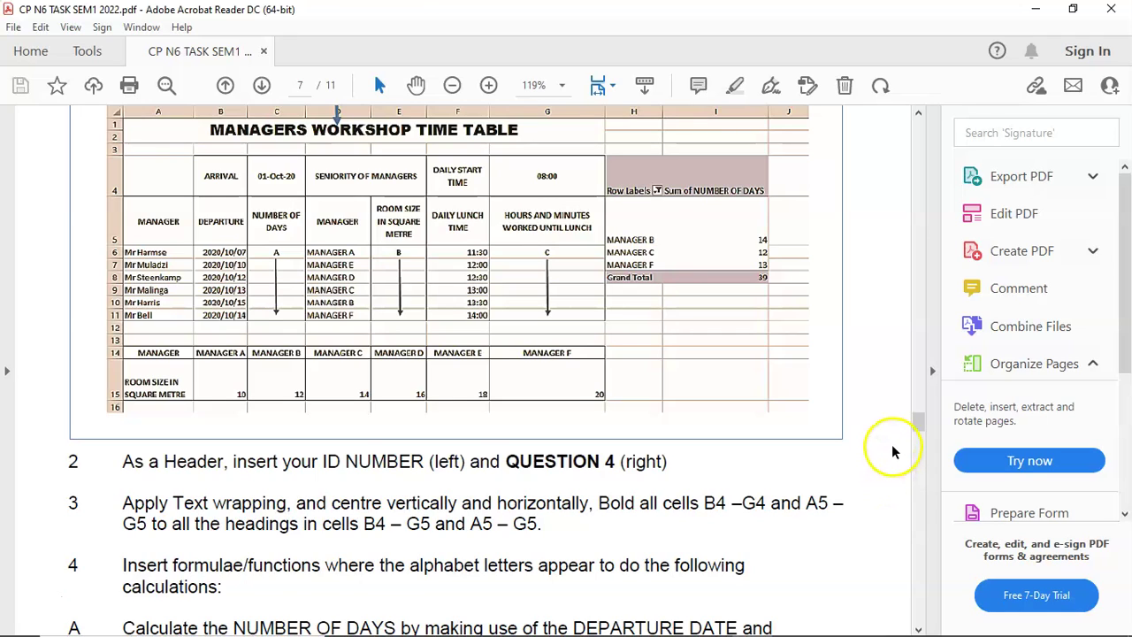
Examine the Managers Workshop Time Table example in Question 4, including its layout, title formatting note and pivot table.
scroll(505, 245, "up", 5)
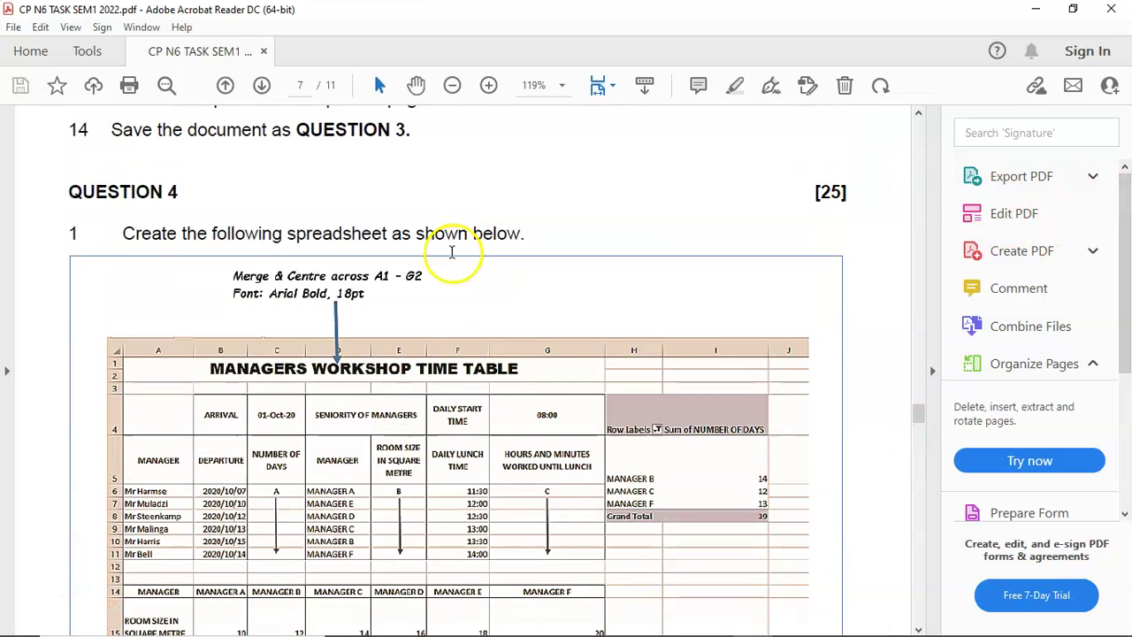
scroll(426, 300, "down", 2)
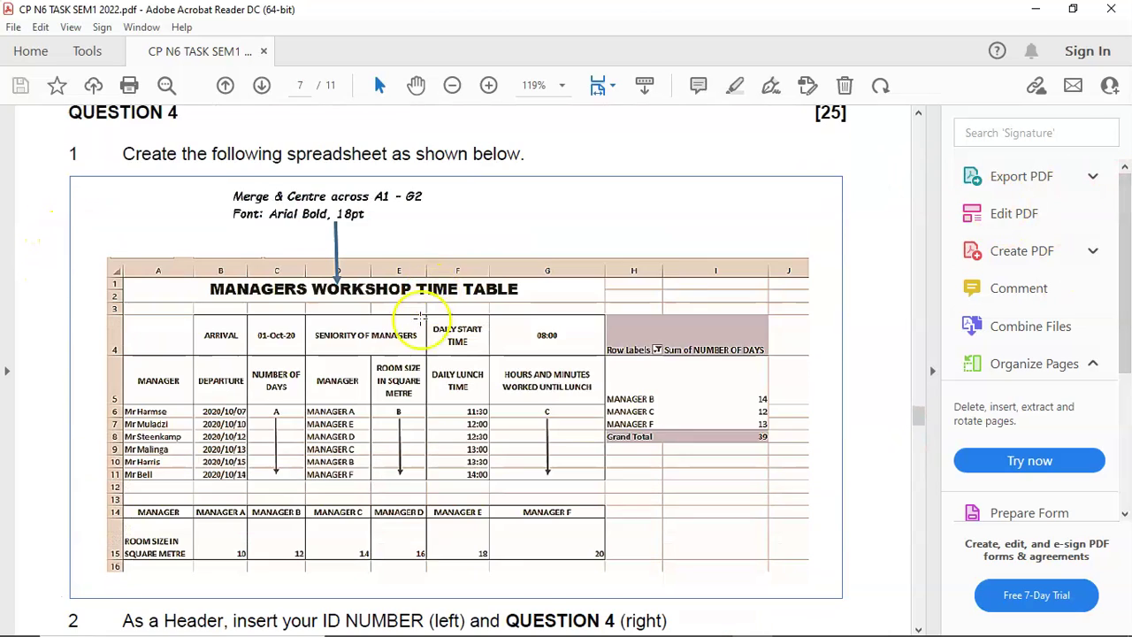
scroll(332, 310, "down", 1)
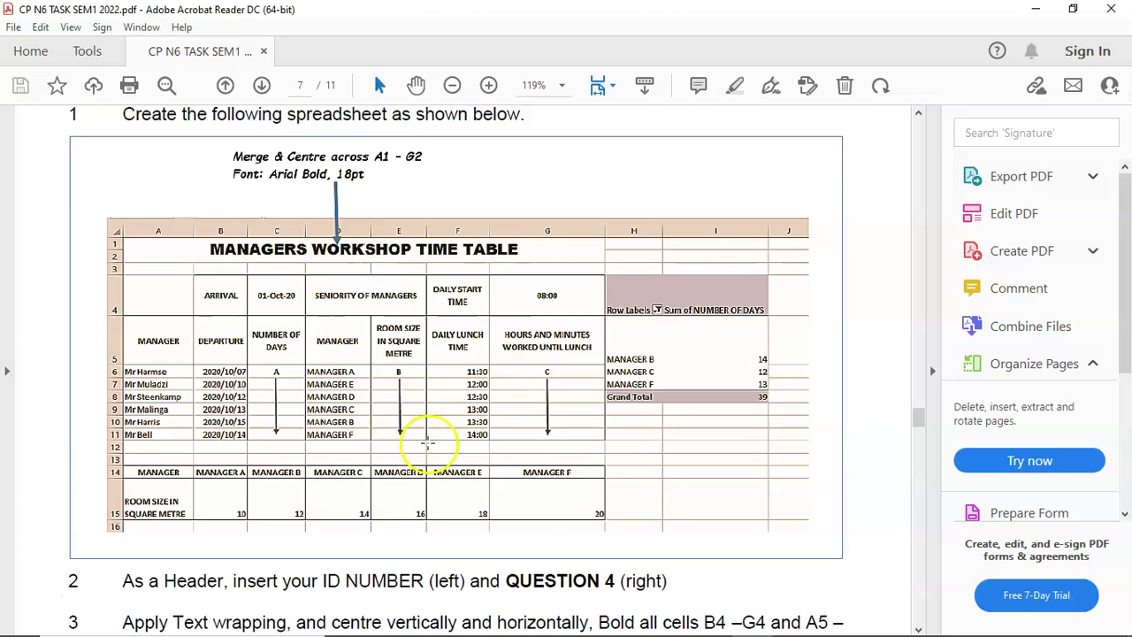
scroll(424, 362, "down", 1)
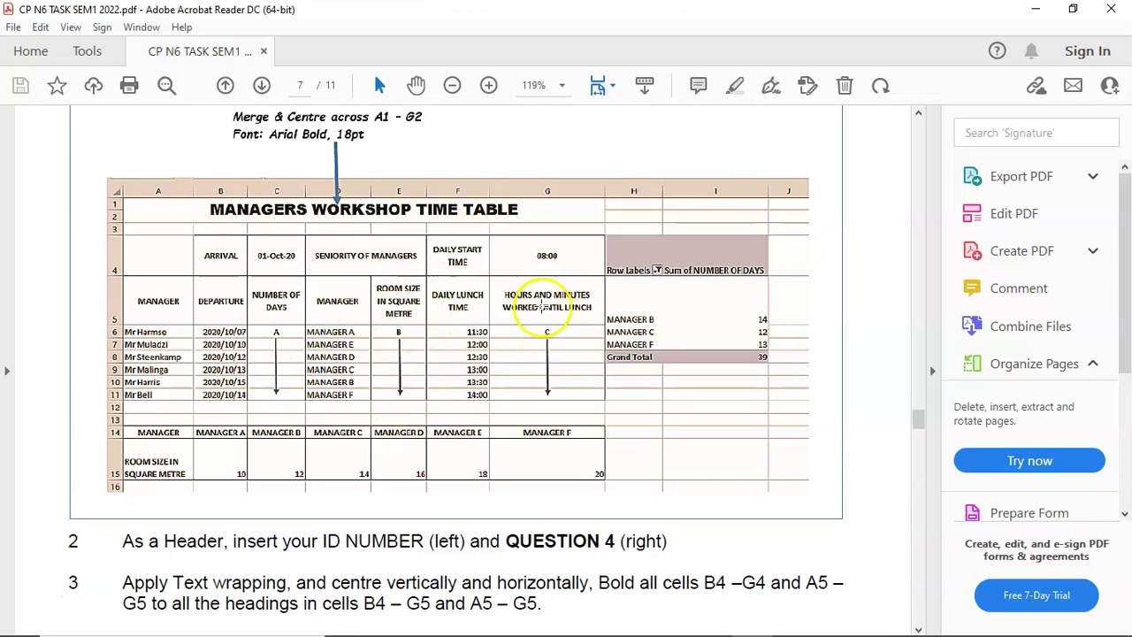
scroll(557, 341, "down", 2)
scroll(552, 327, "up", 1)
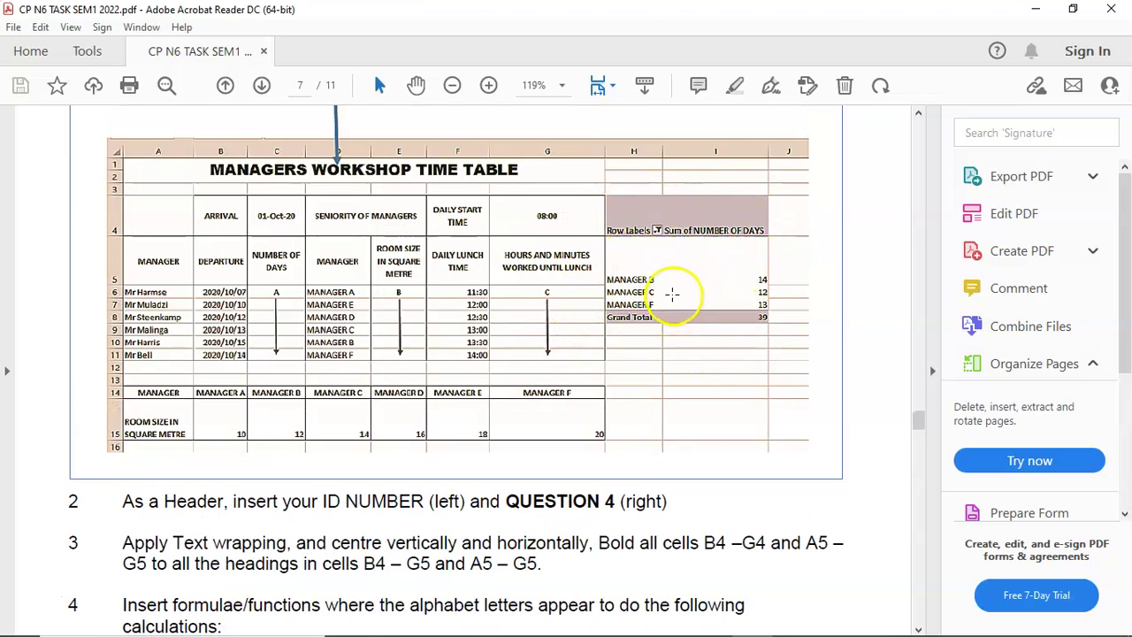
scroll(457, 417, "down", 1)
scroll(461, 420, "up", 4)
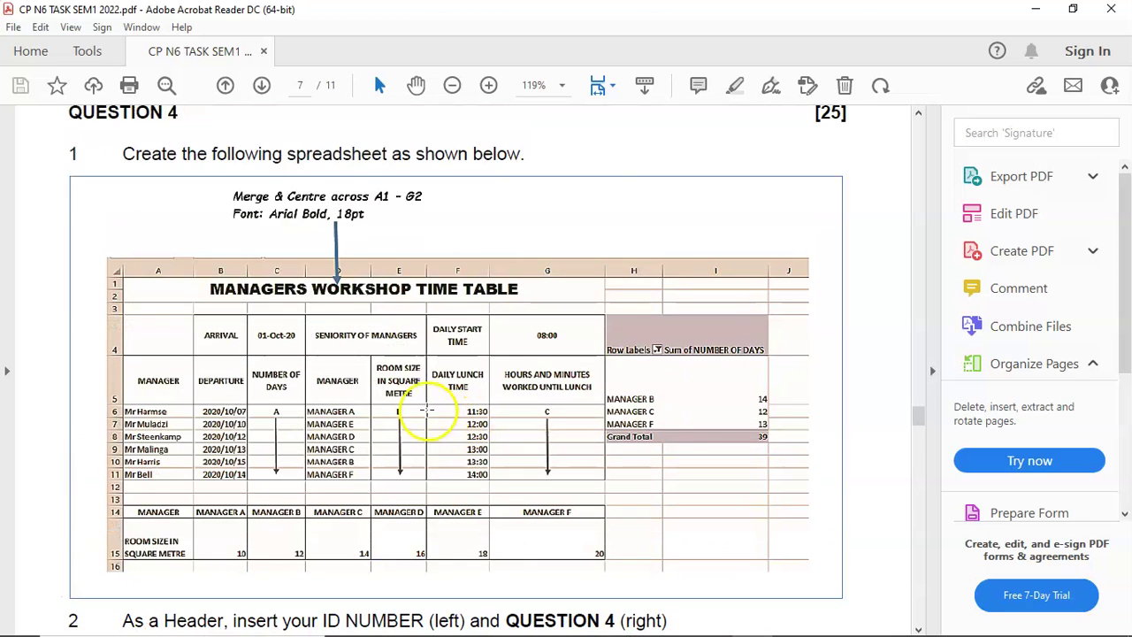
Read the text-wrapping instruction and task A, matching the departure dates and the arrival date in the example table.
scroll(442, 467, "down", 6)
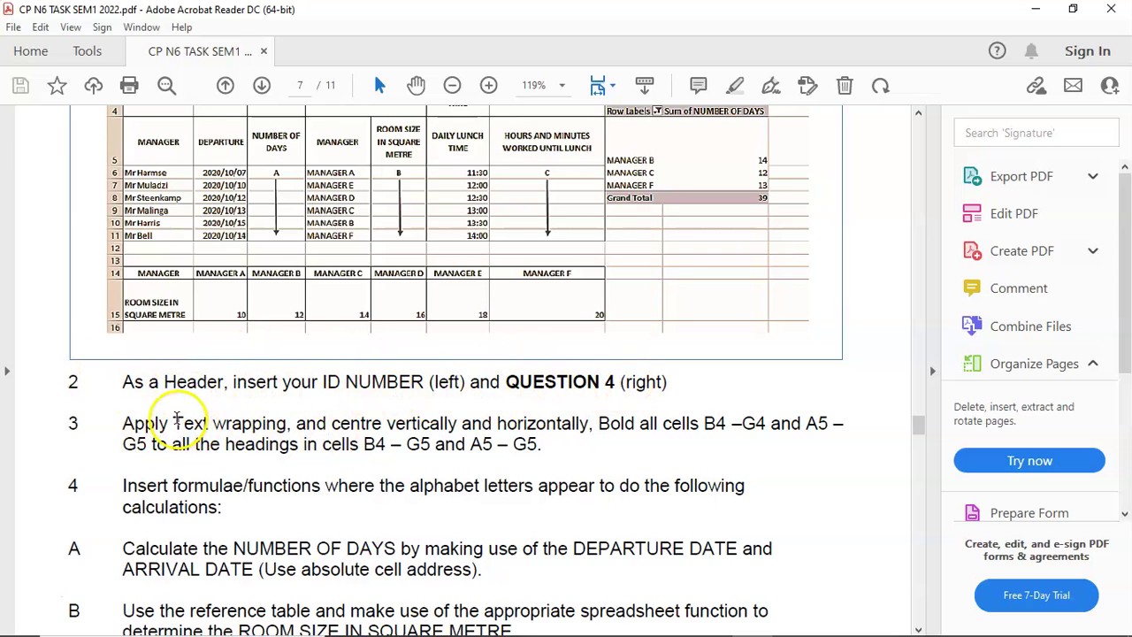
left_click_drag(173, 423, 286, 424)
scroll(288, 429, "up", 2)
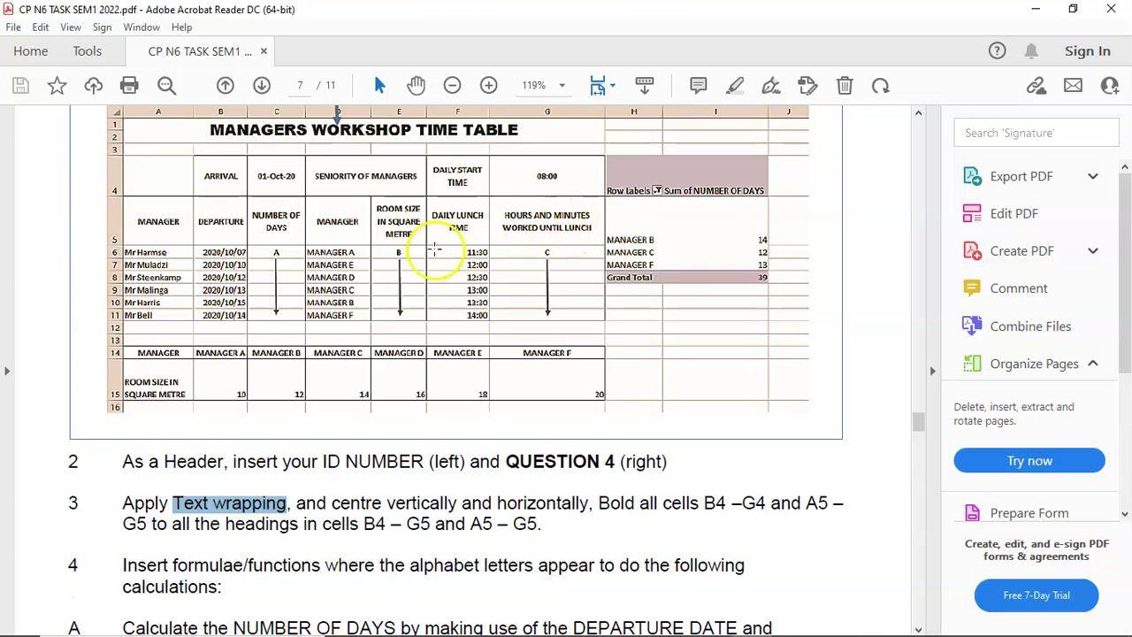
scroll(230, 530, "down", 3)
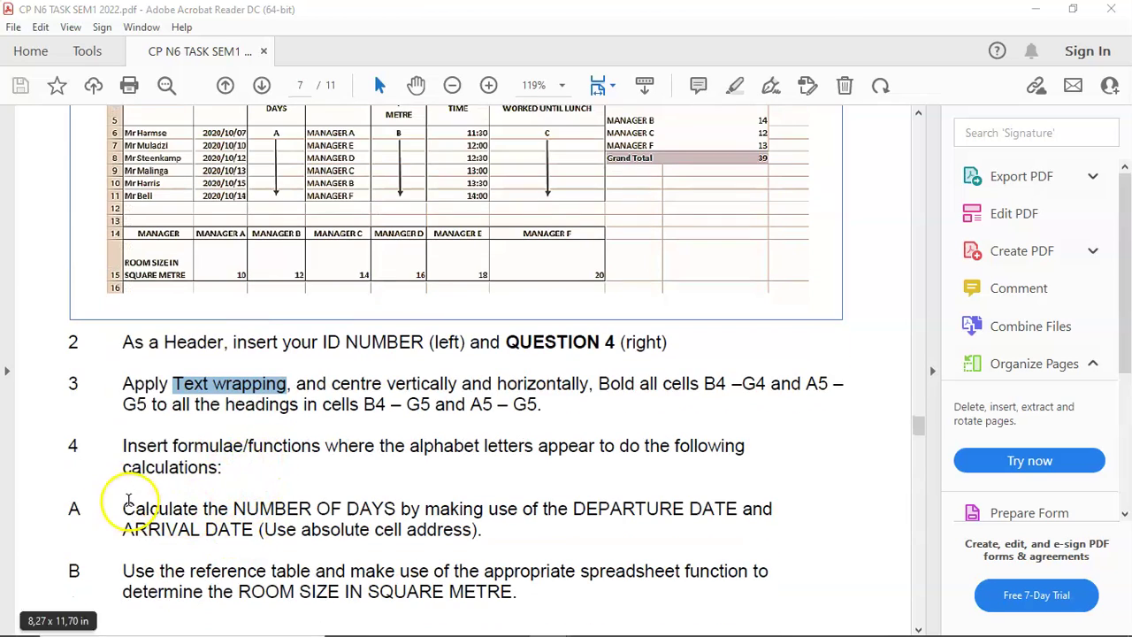
scroll(152, 505, "down", 3)
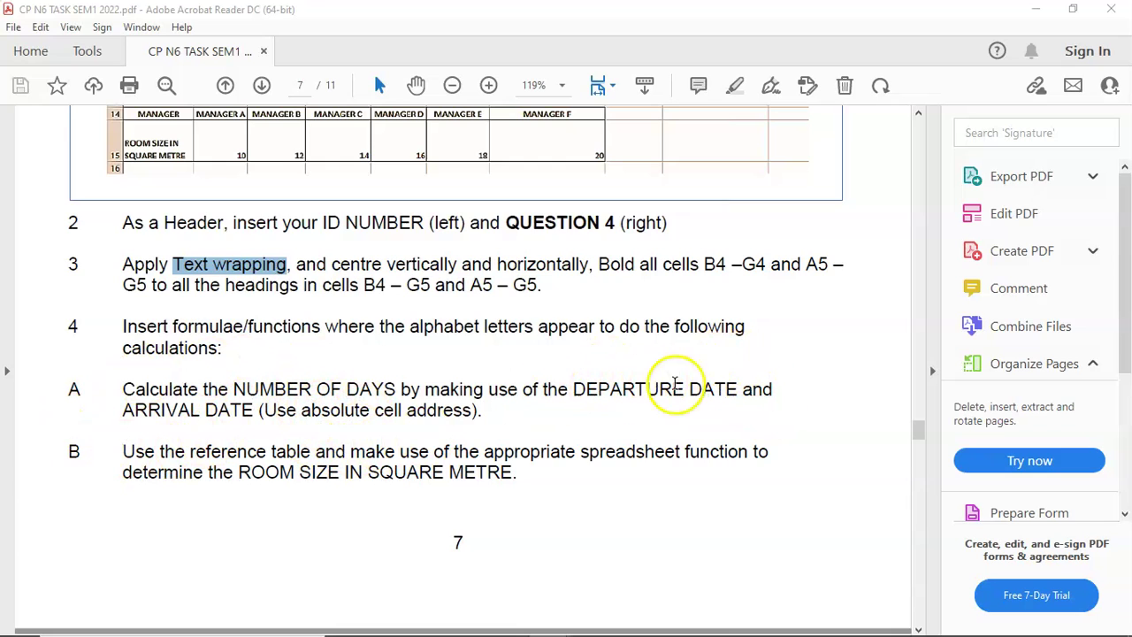
scroll(265, 432, "up", 3)
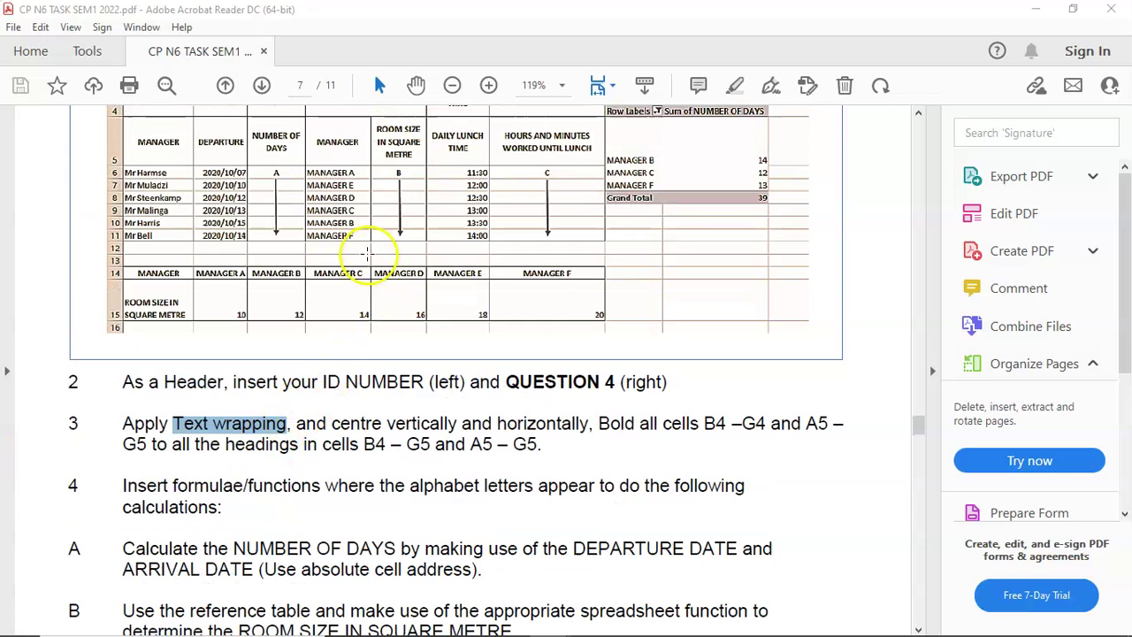
scroll(254, 231, "up", 2)
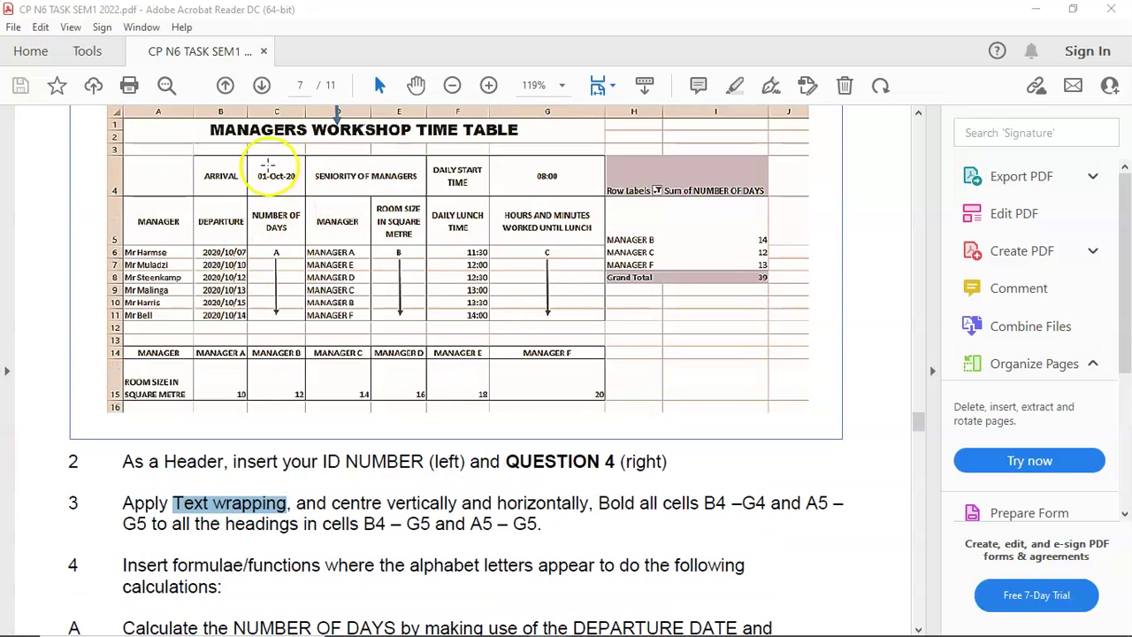
left_click_drag(214, 259, 245, 334)
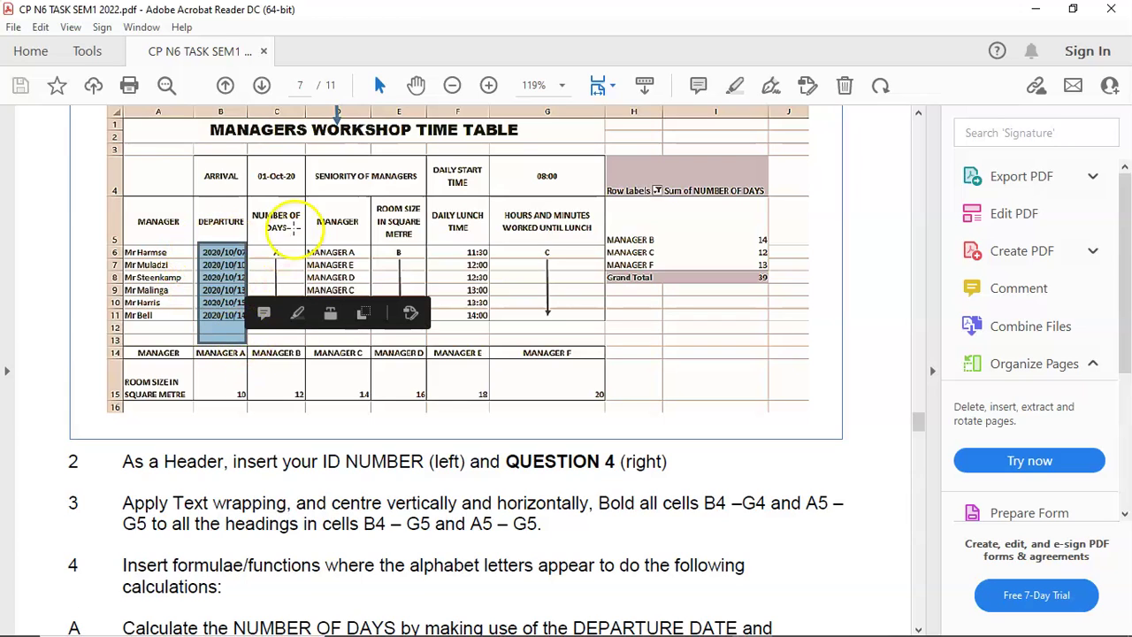
left_click_drag(251, 168, 307, 198)
scroll(292, 463, "down", 4)
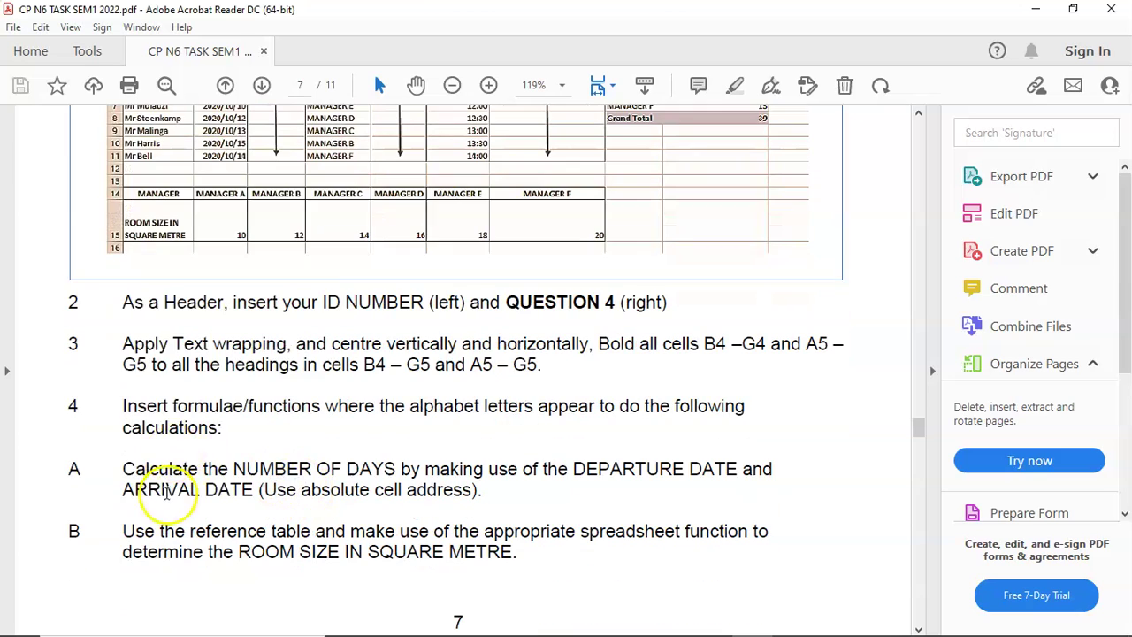
Read task B on room size and locate its reference table and the room size column in the example.
scroll(177, 492, "down", 2)
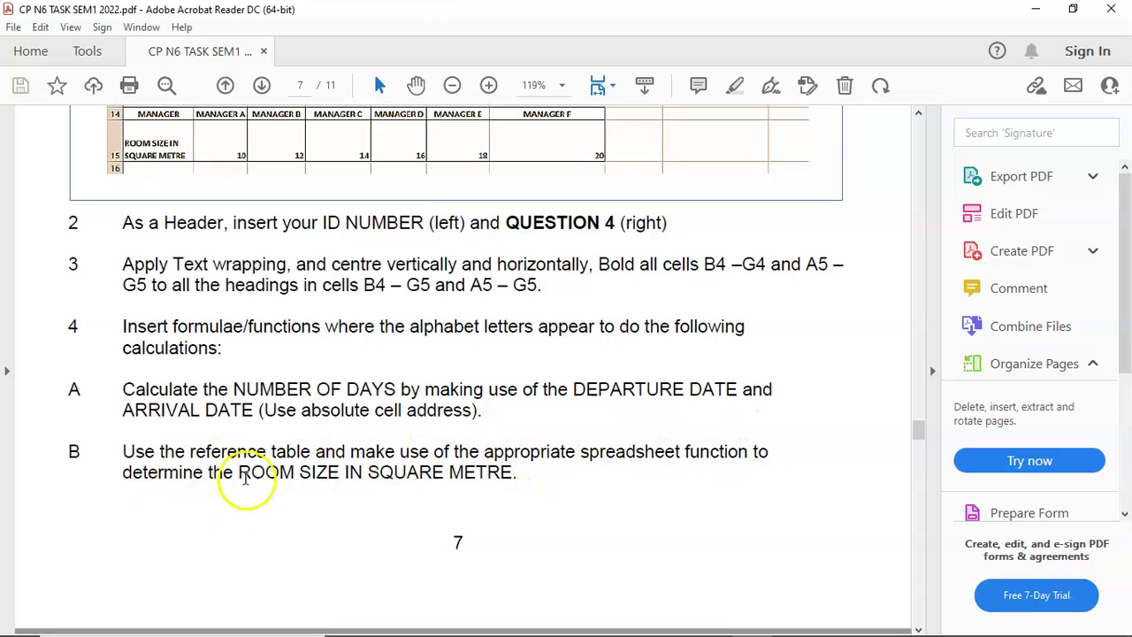
scroll(416, 531, "up", 6)
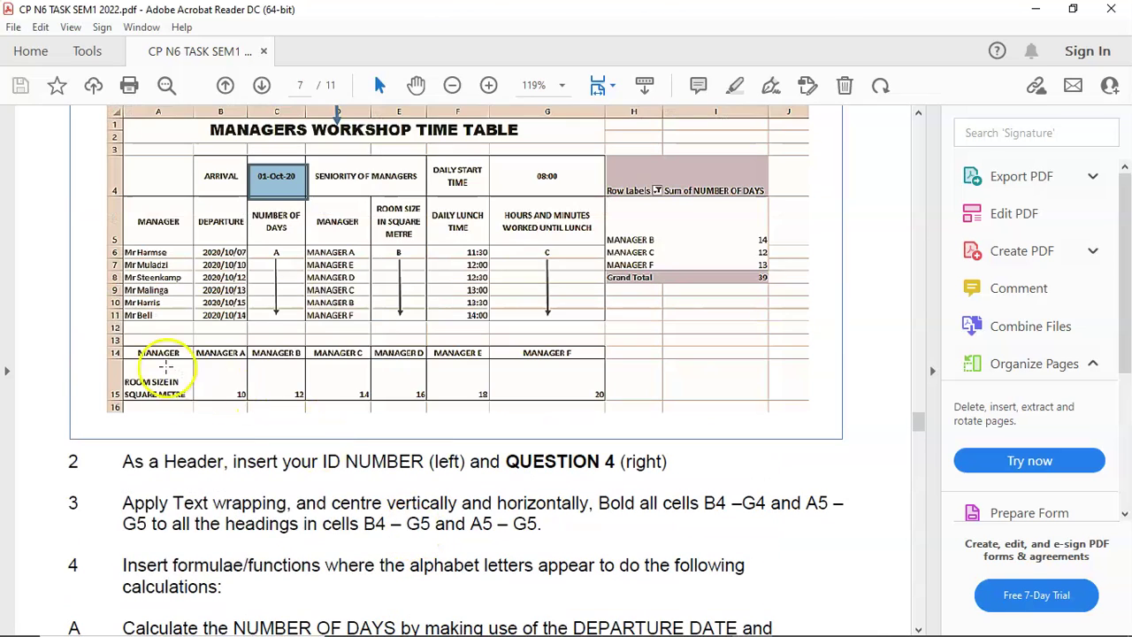
left_click_drag(124, 337, 620, 423)
left_click_drag(403, 250, 386, 315)
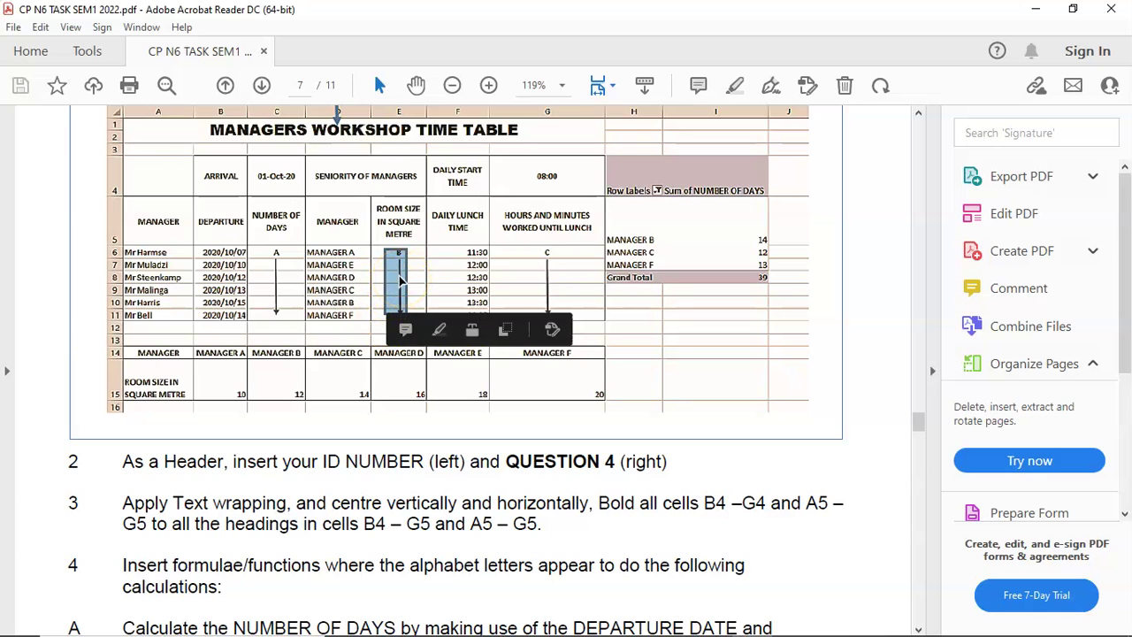
scroll(303, 518, "down", 4)
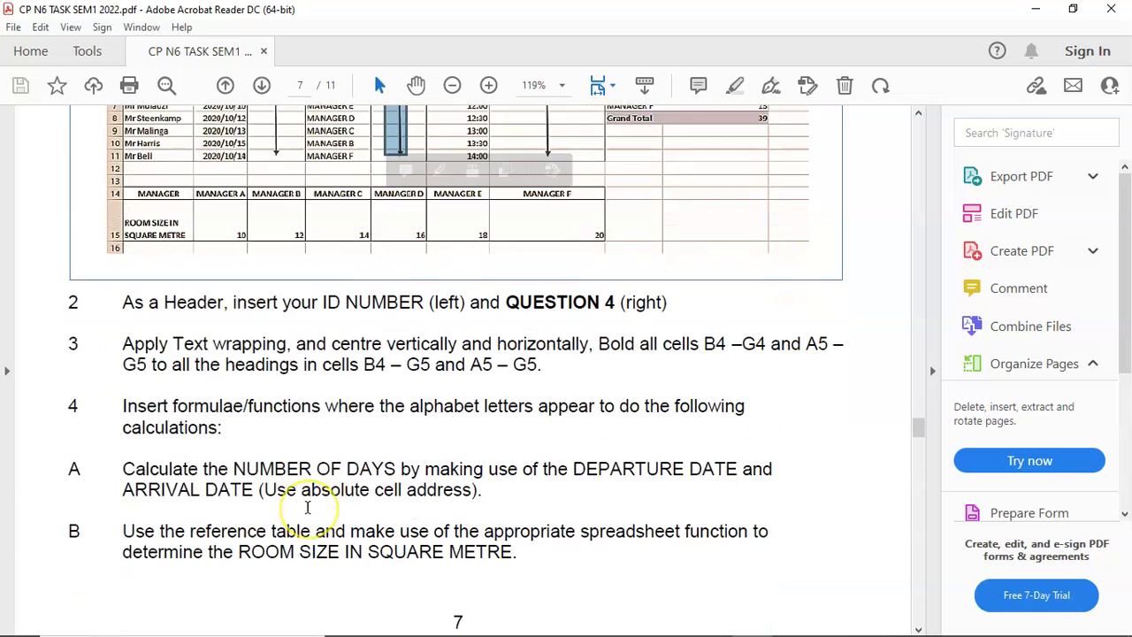
Read task C on hours worked until lunch and locate the daily start time, lunch times and answer column in the example.
scroll(307, 507, "down", 8)
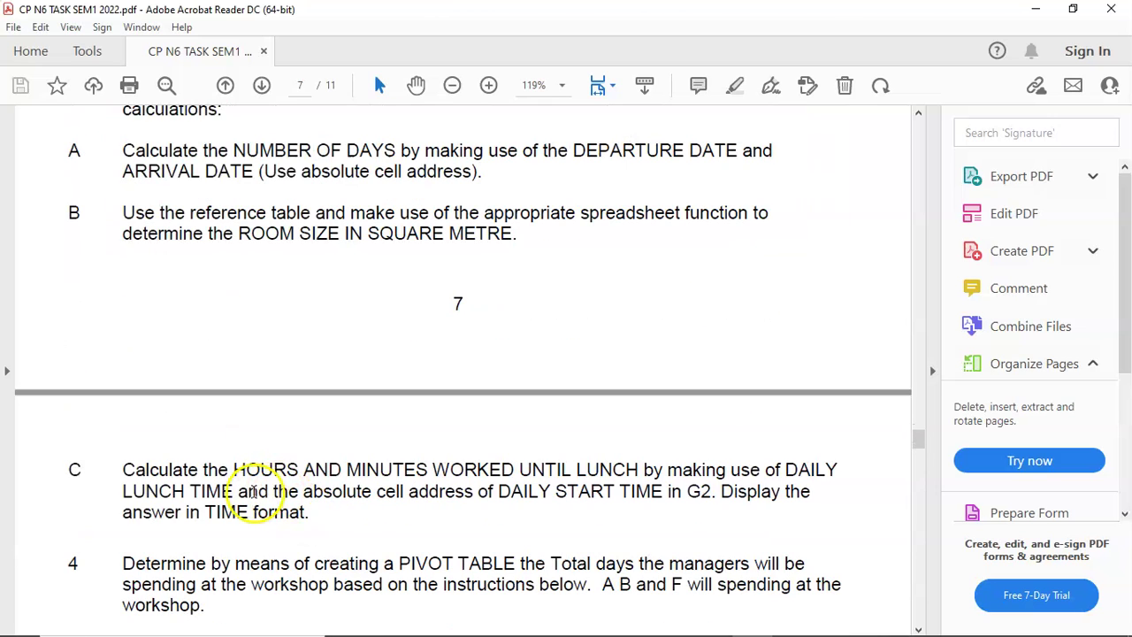
left_click_drag(119, 471, 142, 470)
left_click(304, 469)
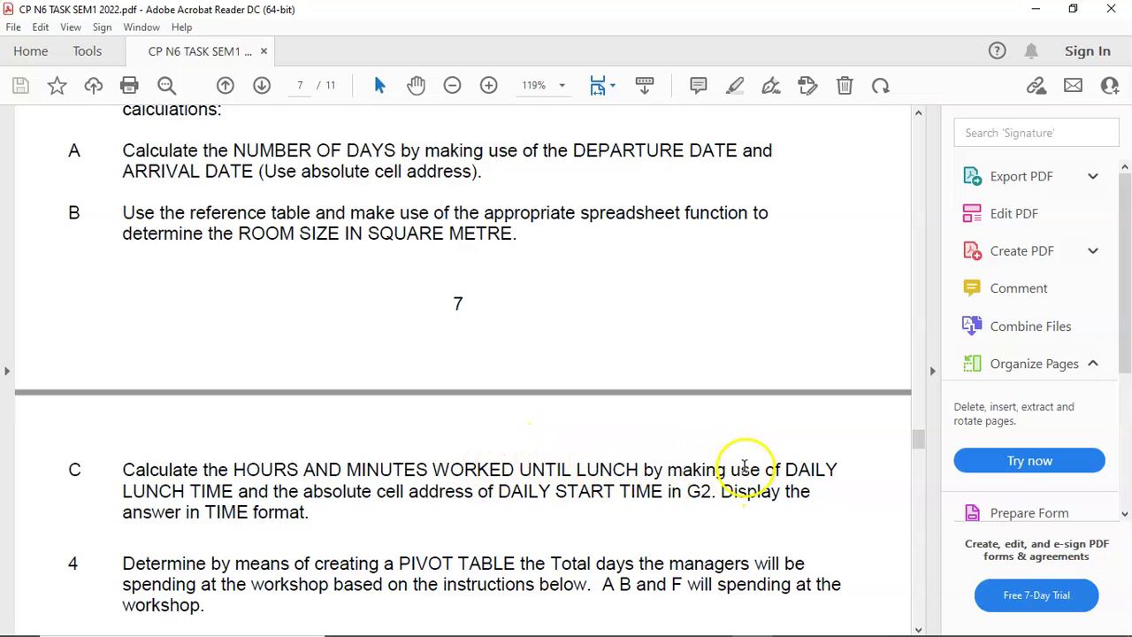
left_click_drag(115, 473, 188, 488)
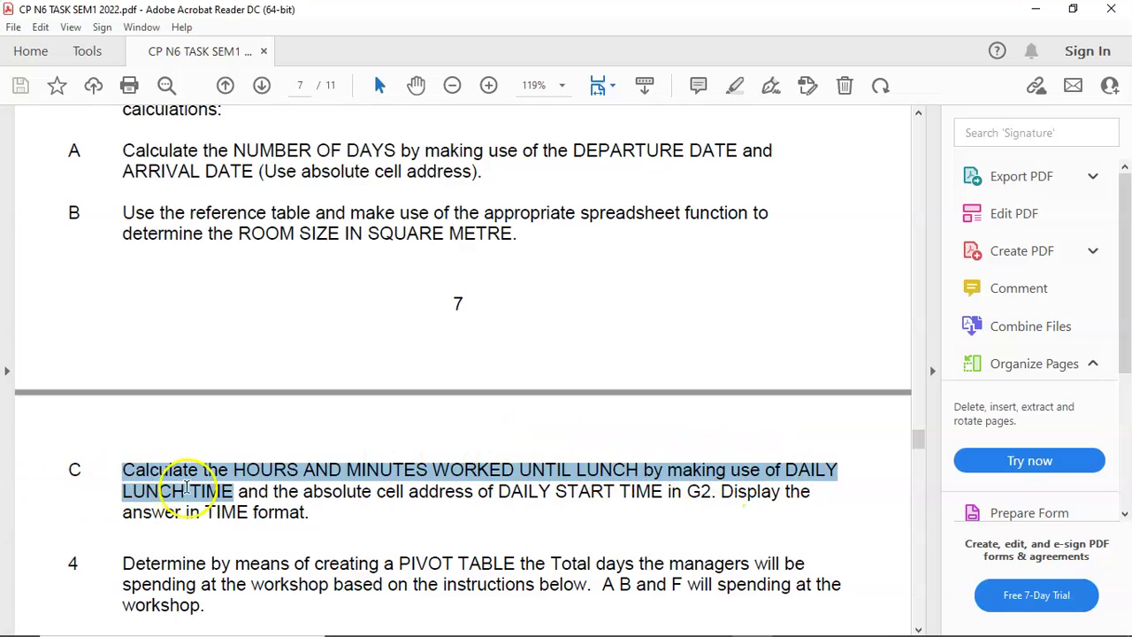
left_click(396, 493)
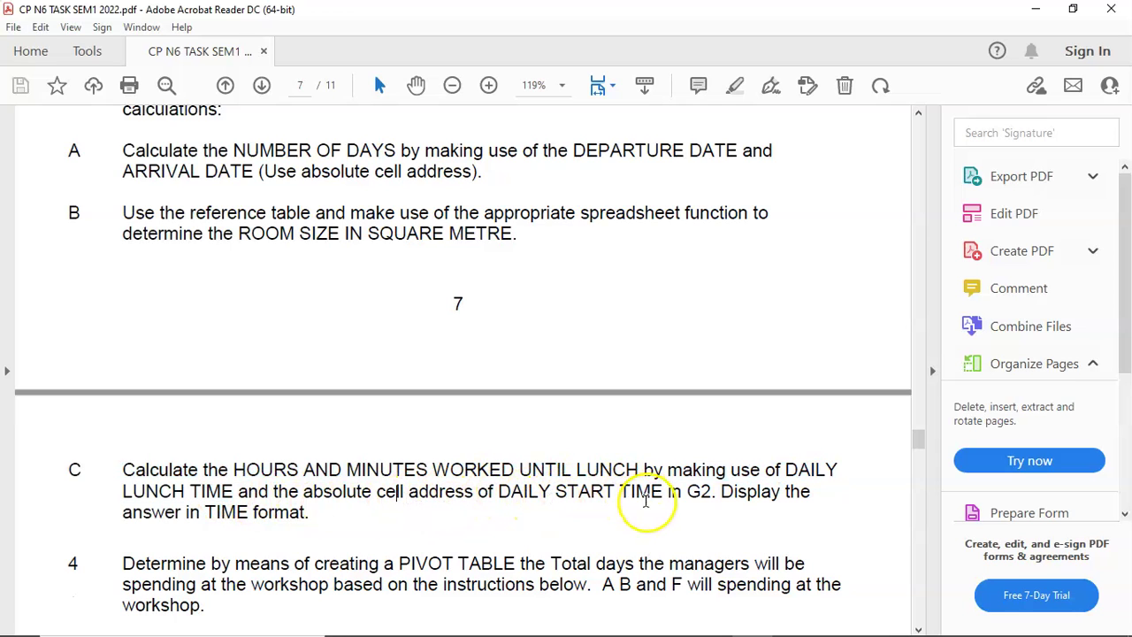
scroll(663, 531, "up", 5)
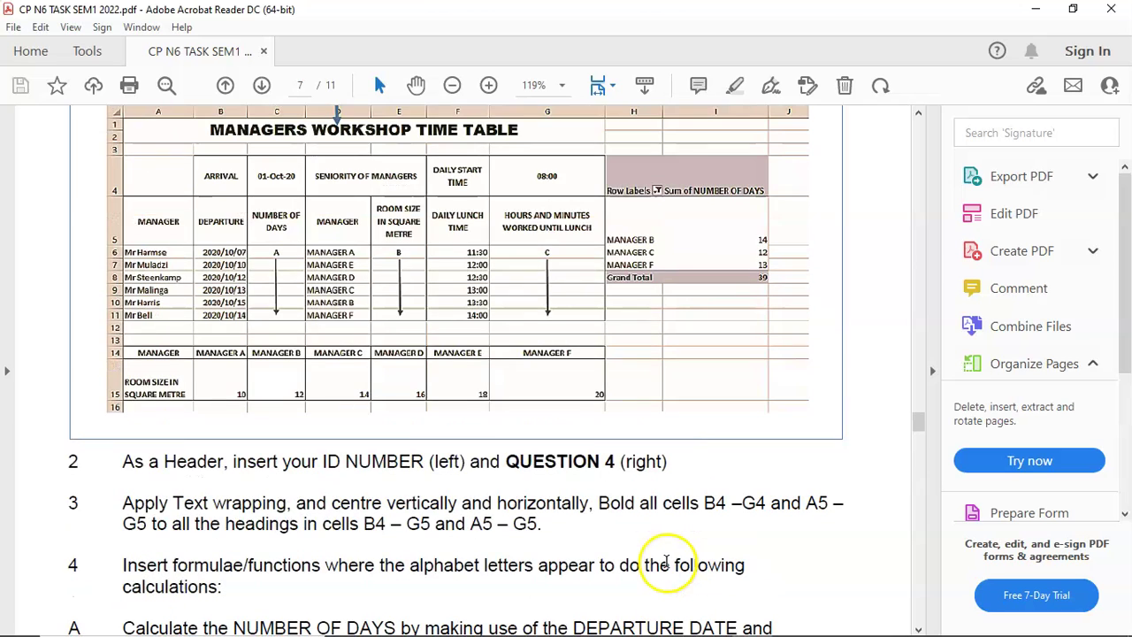
mouse_move(574, 170)
left_mouse_down()
mouse_move(557, 193)
mouse_move(557, 181)
left_mouse_up()
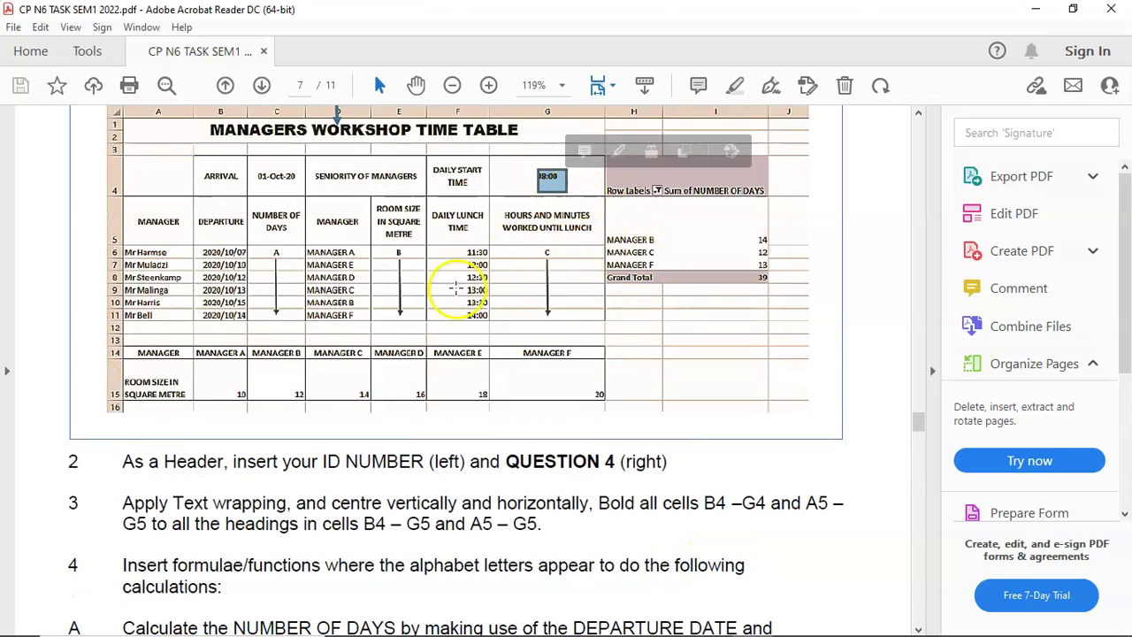
left_click_drag(481, 253, 492, 315)
left_click_drag(529, 243, 568, 331)
scroll(435, 463, "down", 5)
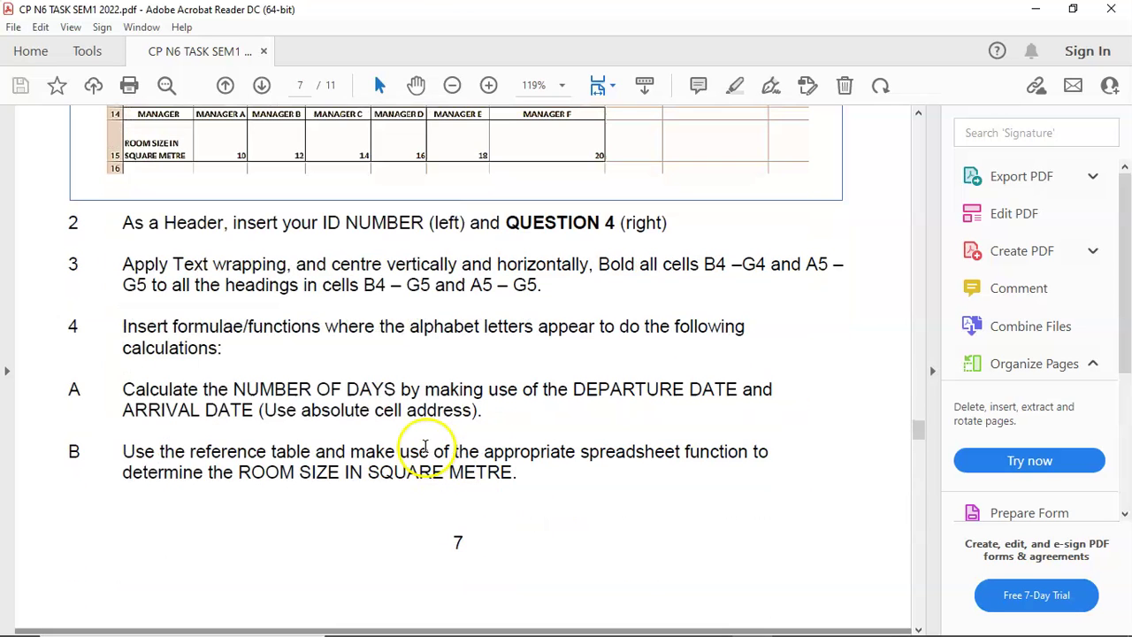
Read the pivot table, printing and saving instructions of Question 4, and compare them with the example spreadsheet.
scroll(115, 451, "down", 6)
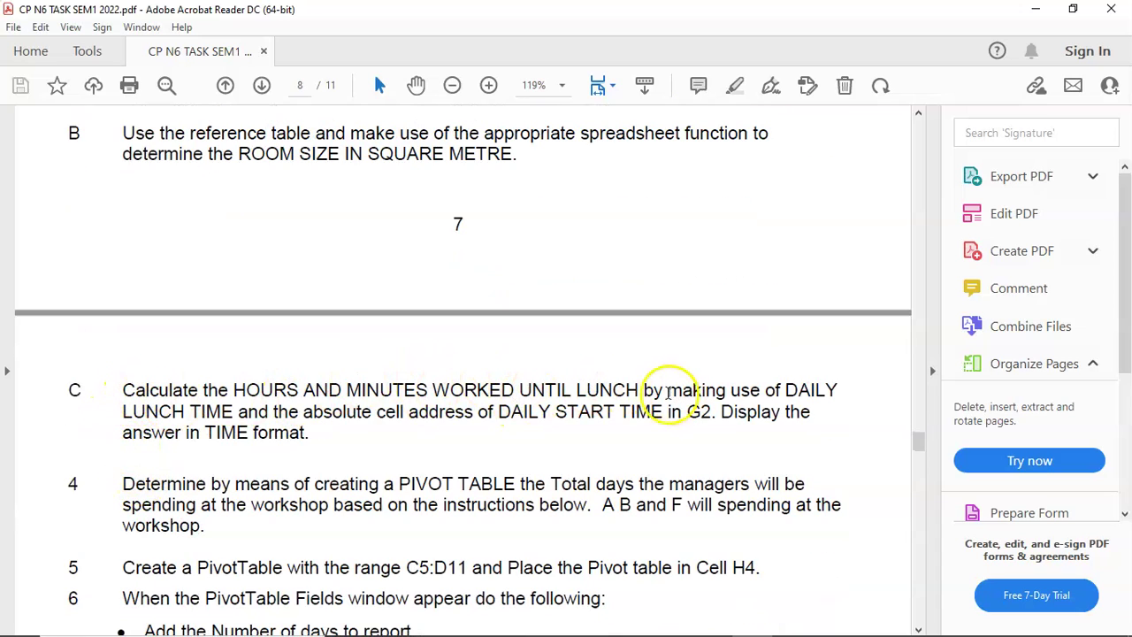
scroll(152, 404, "down", 2)
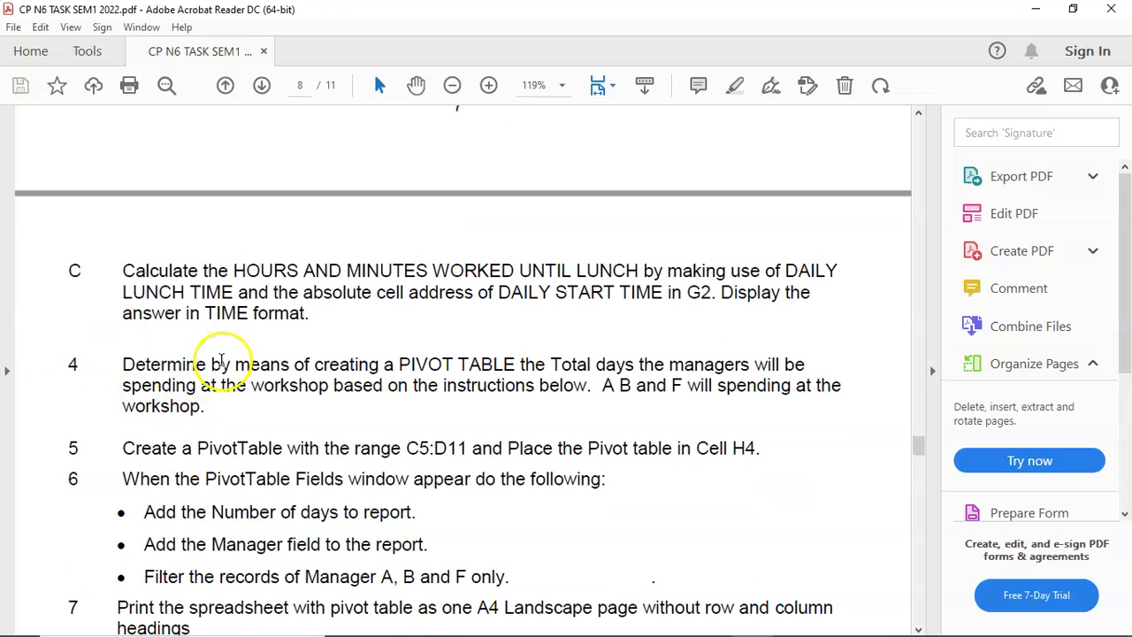
left_click_drag(400, 364, 695, 363)
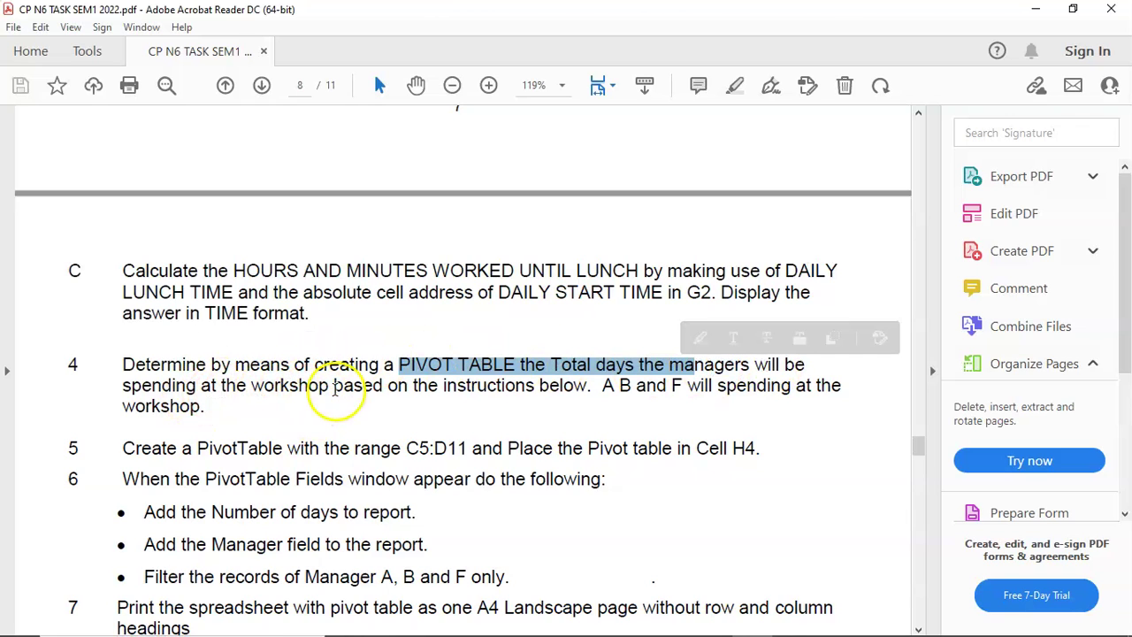
scroll(623, 449, "down", 2)
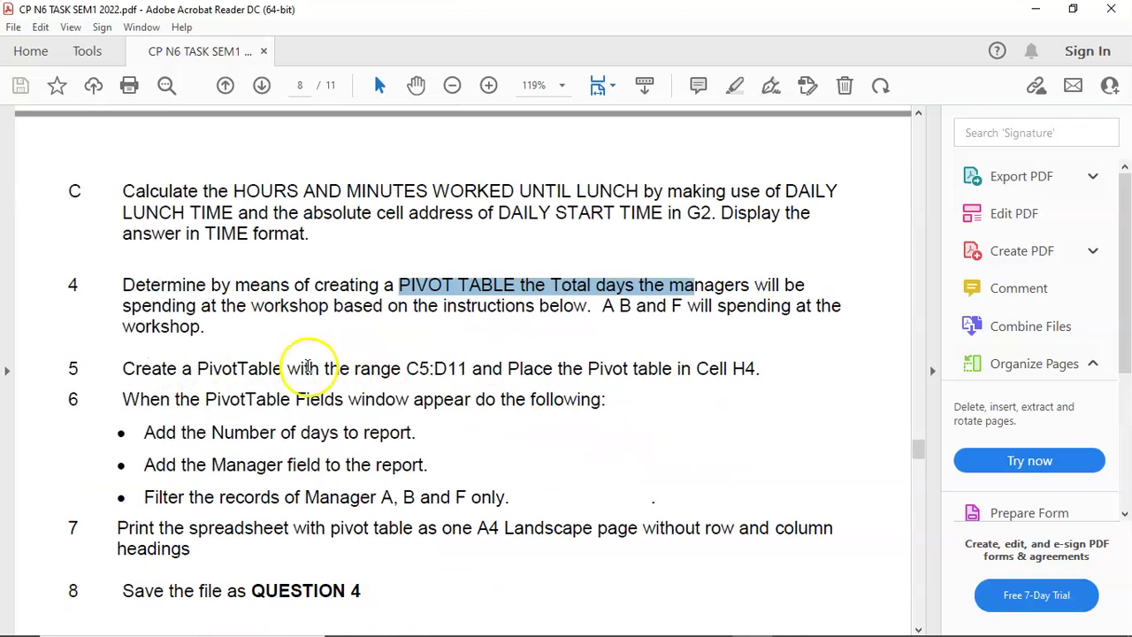
left_click_drag(159, 363, 485, 541)
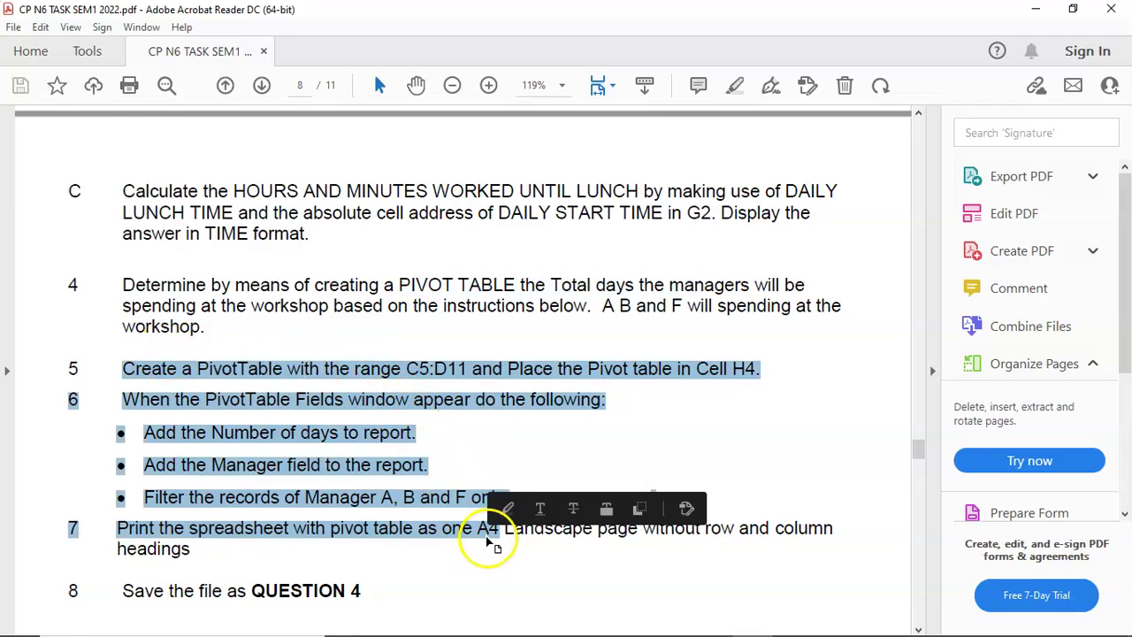
scroll(484, 539, "down", 2)
scroll(484, 540, "up", 15)
scroll(482, 542, "up", 6)
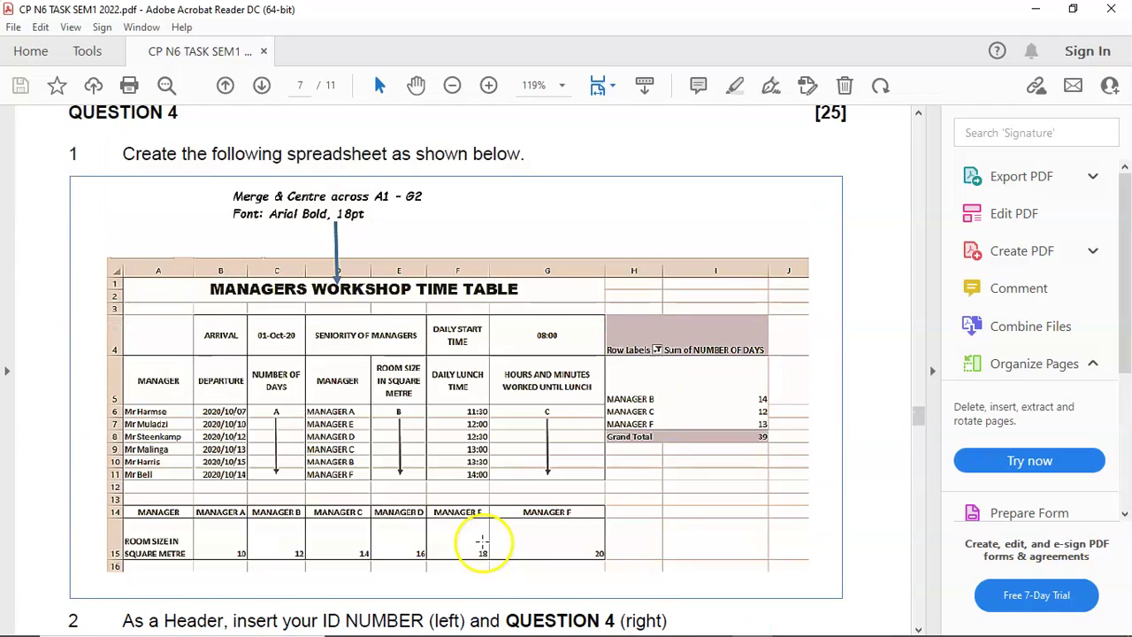
scroll(482, 541, "down", 1)
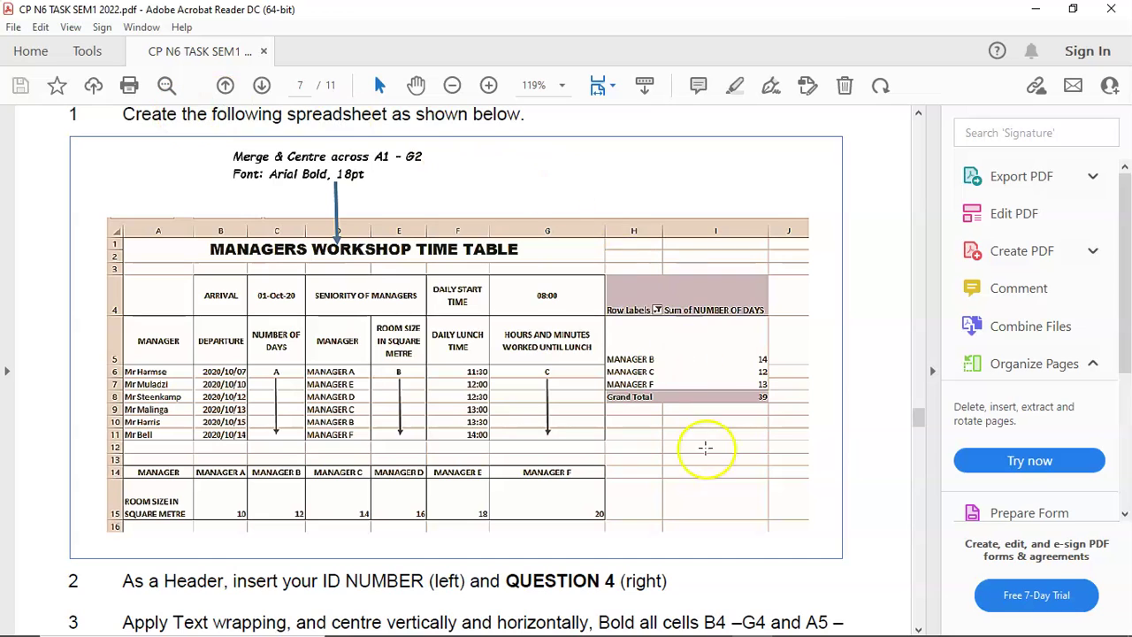
Switch to the QUESTION 4 MEMO workbook in Excel and review the yellow answer ranges for days, room size and hours worked.
mouse_move(755, 633)
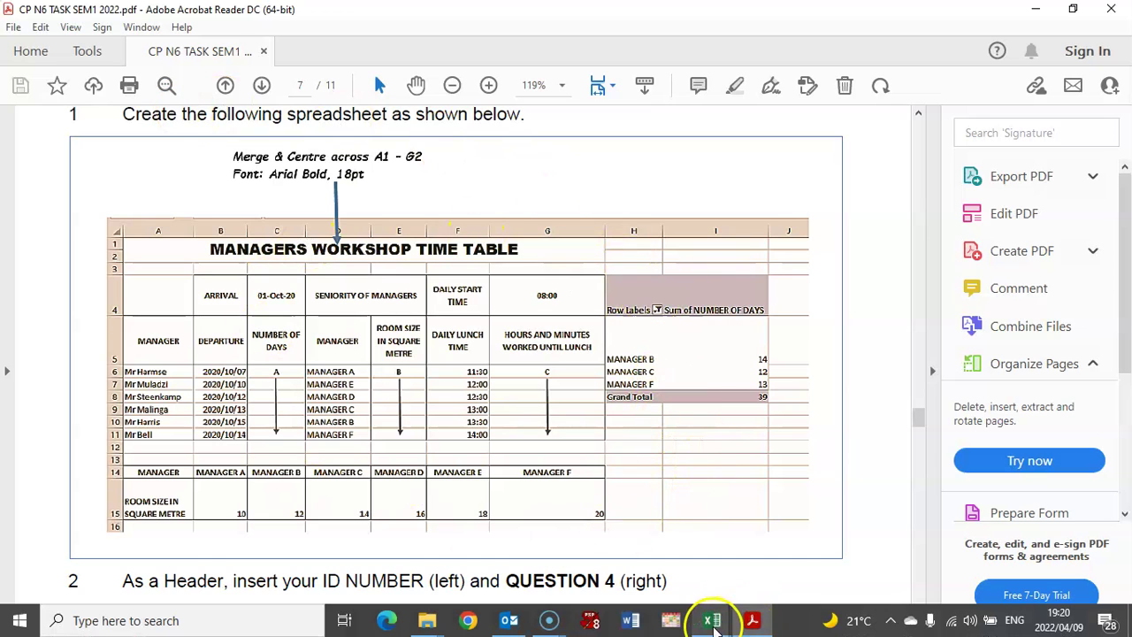
mouse_move(712, 620)
left_click(631, 566)
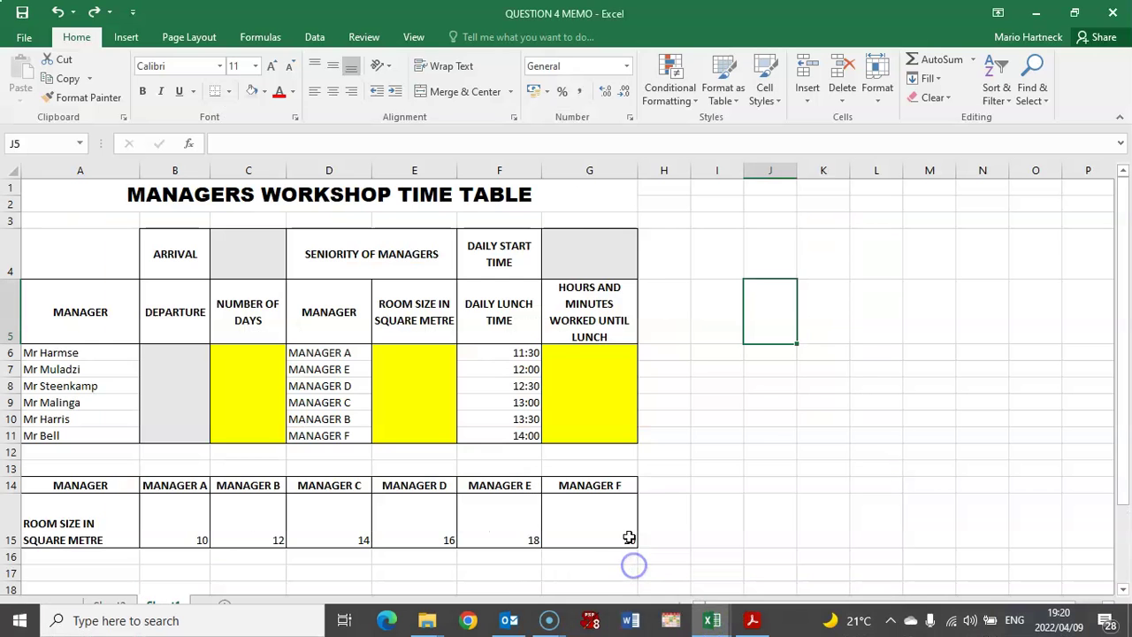
left_click(823, 455)
left_click_drag(244, 358, 248, 434)
left_click_drag(403, 336, 404, 437)
left_click_drag(584, 352, 584, 443)
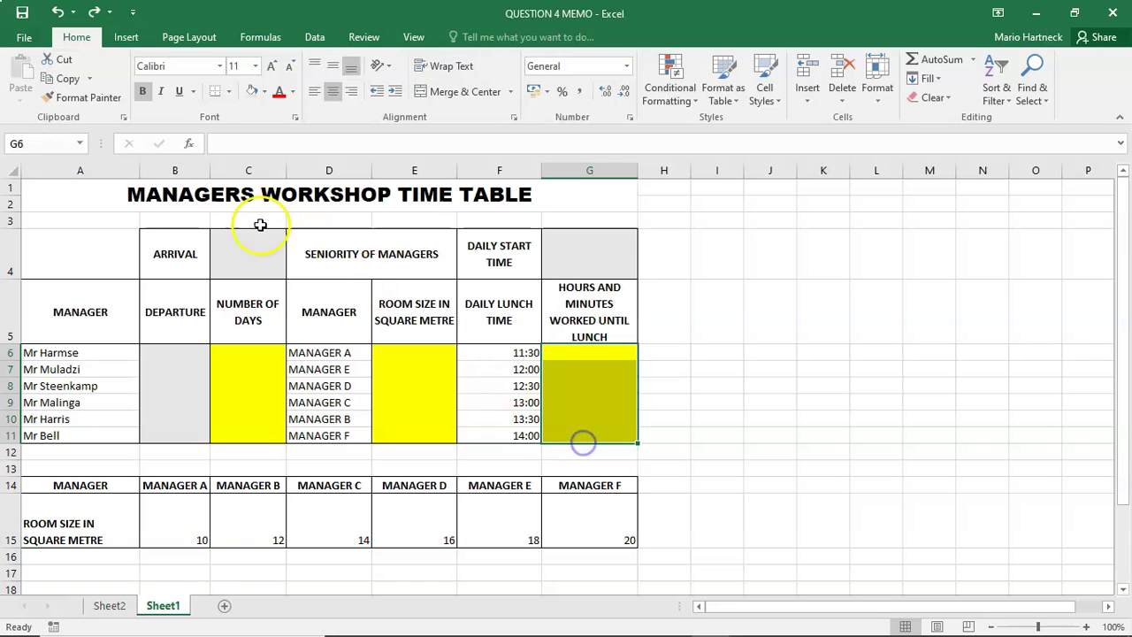
Review the empty grey cells for the arrival date, departure dates and daily start time.
left_click(253, 254)
left_click(582, 253)
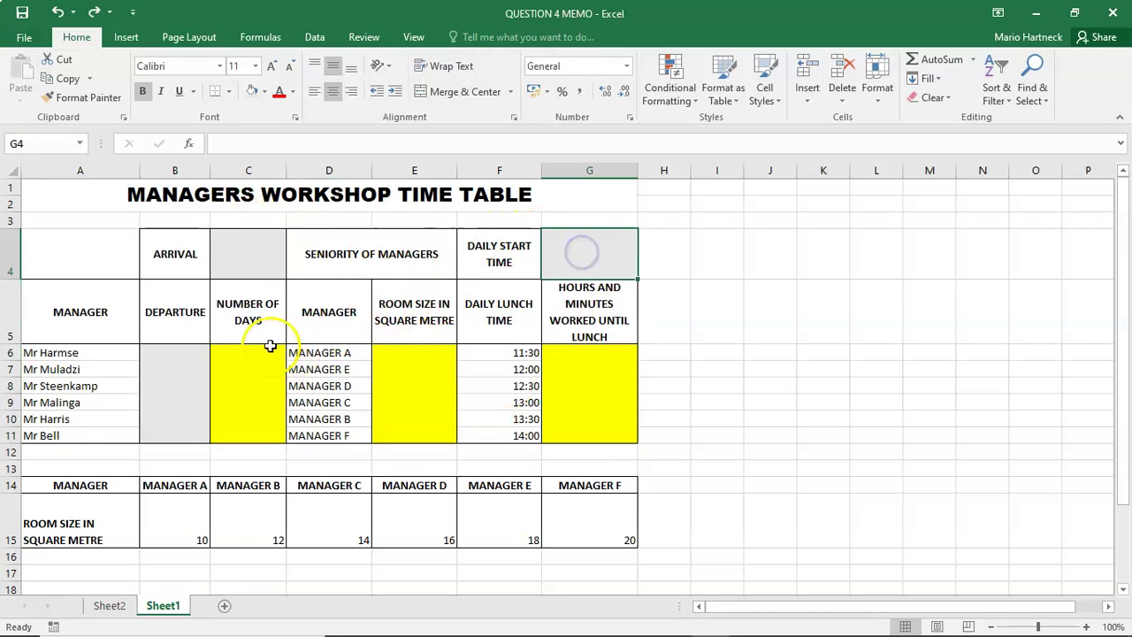
left_click(260, 255)
left_click(184, 373)
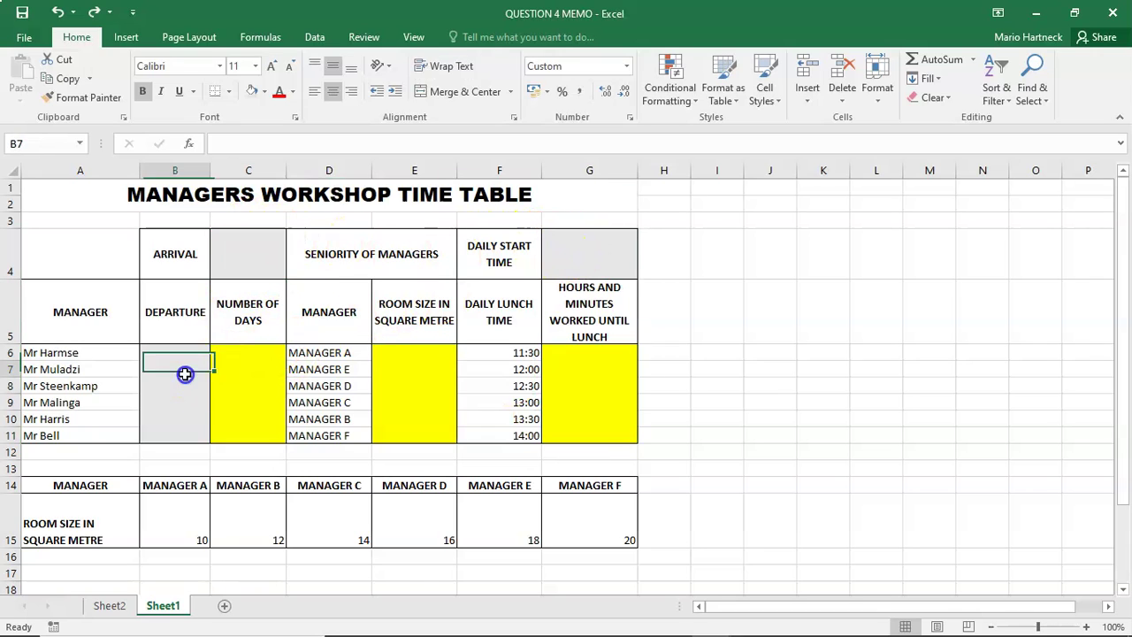
left_click(646, 245)
left_click(359, 240)
left_click(246, 232)
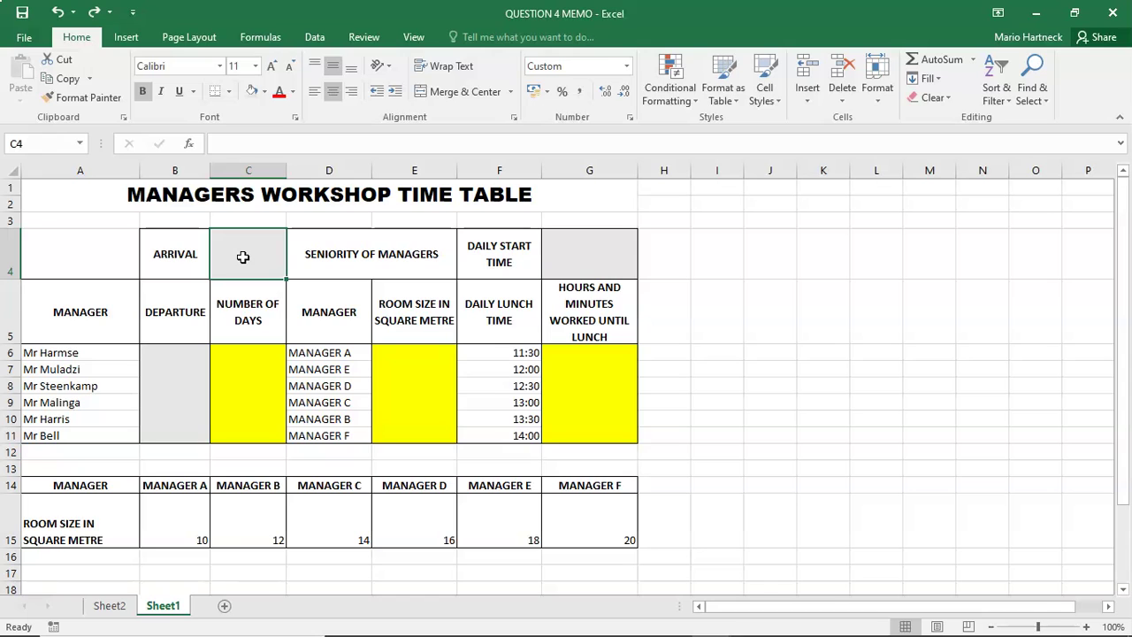
Switch to the task PDF in Acrobat Reader, examine the arrival date in the example, and return to the QUESTION 4 MEMO workbook in Excel.
left_click(750, 619)
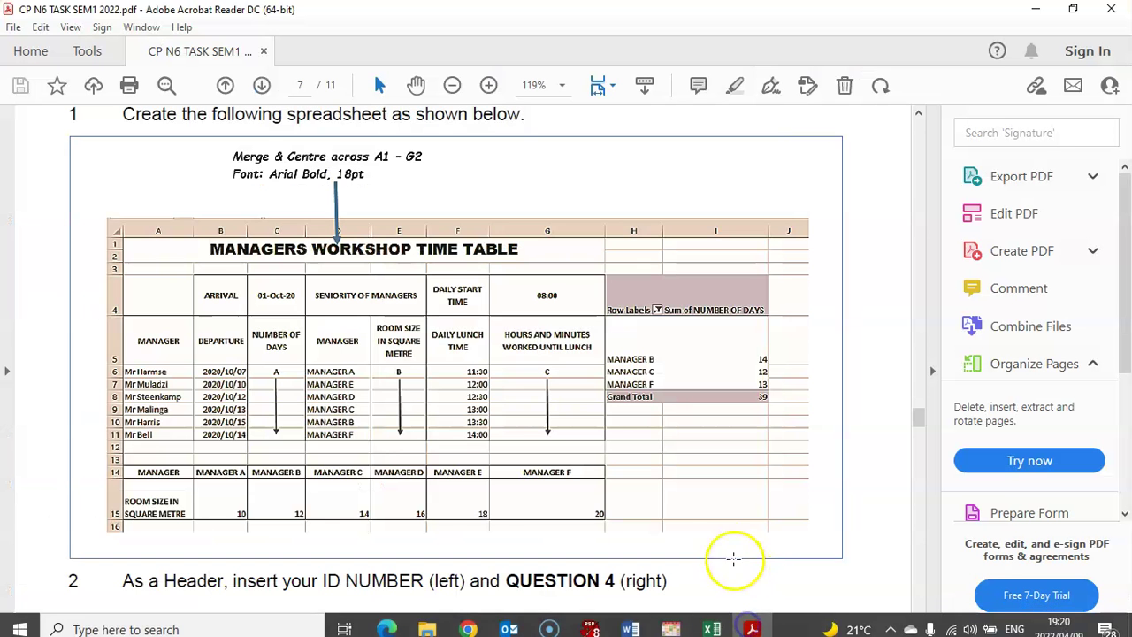
left_click_drag(280, 289, 311, 303)
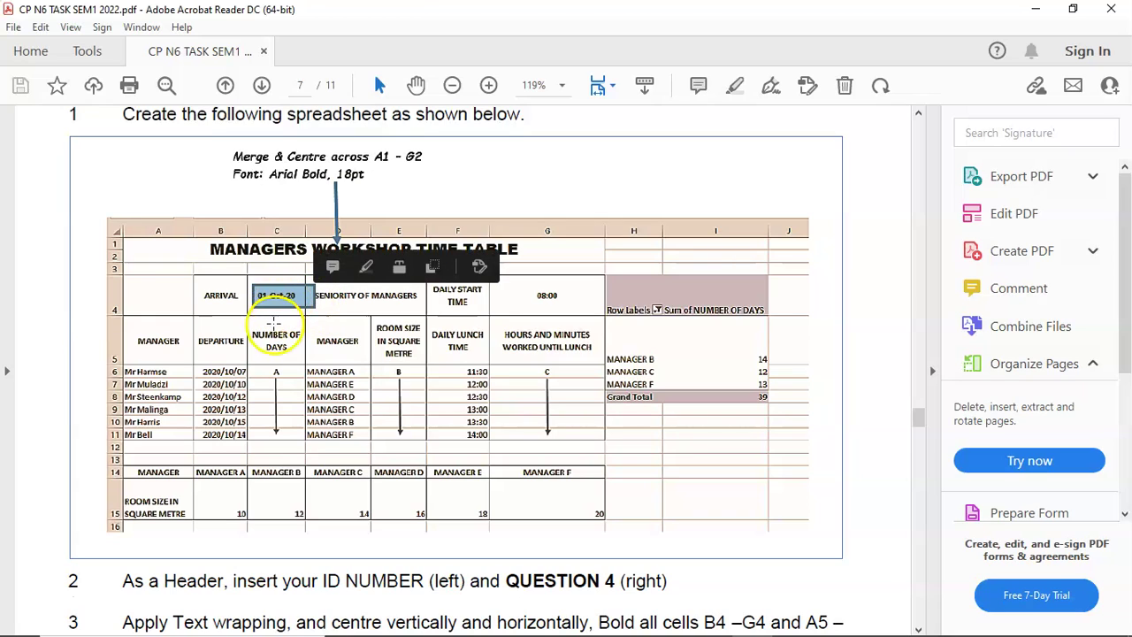
left_click(258, 305)
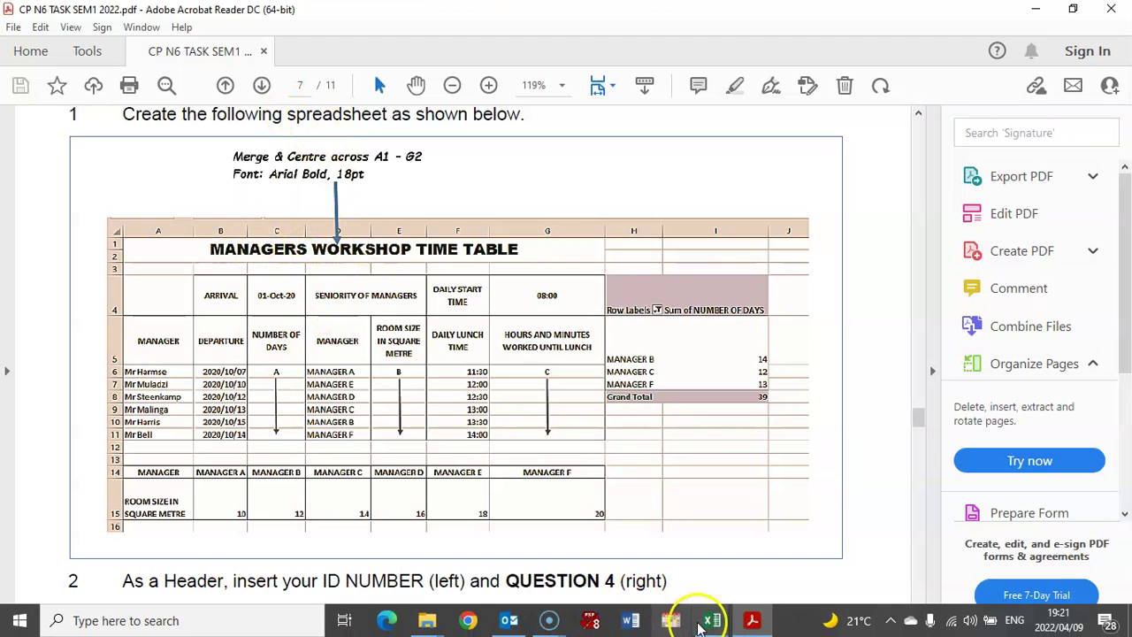
mouse_move(712, 620)
left_click(645, 555)
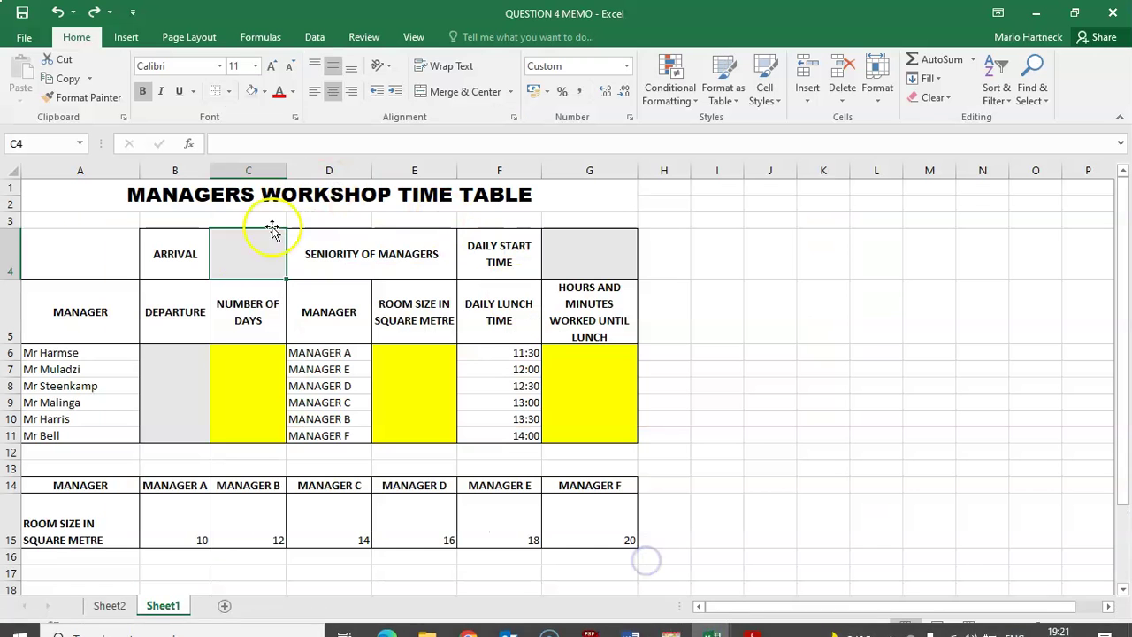
left_click(245, 253)
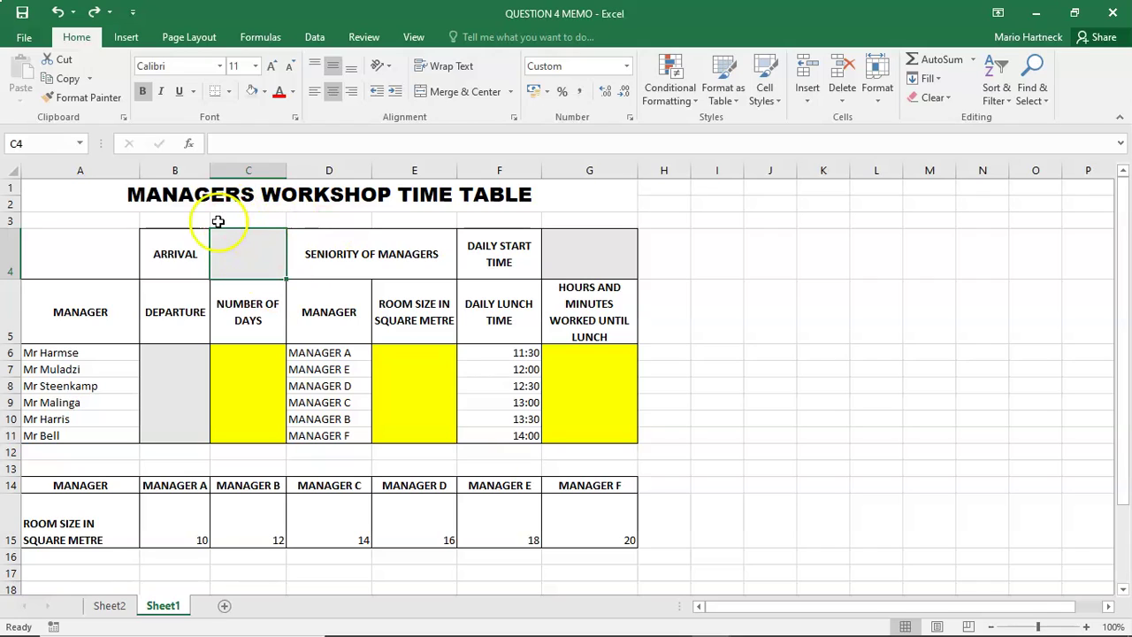
right_click(258, 247)
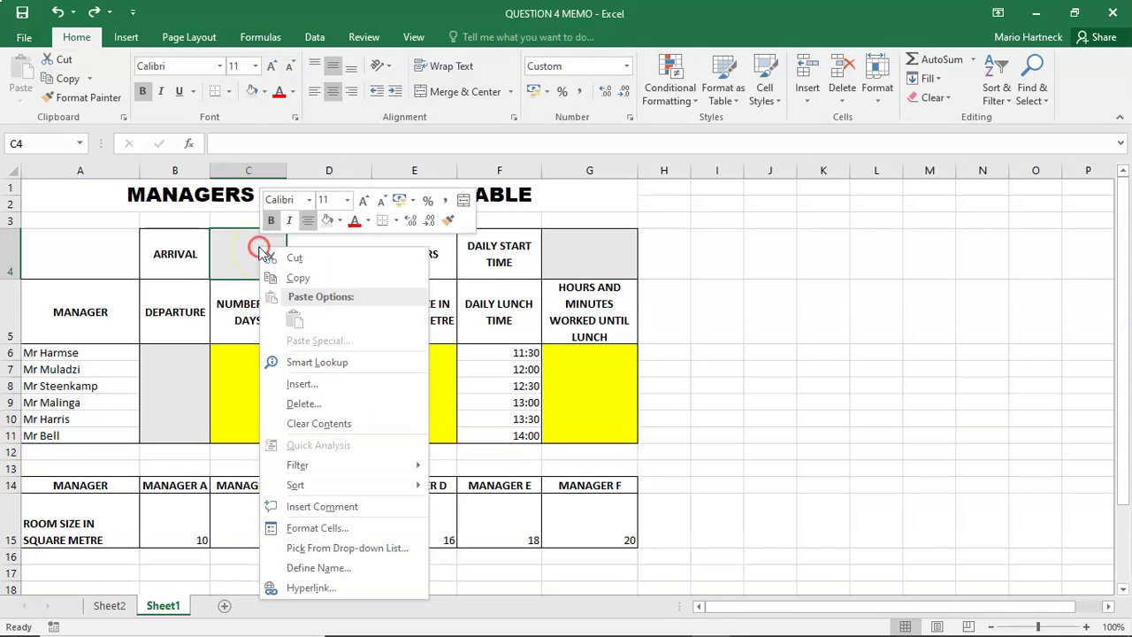
left_click(307, 528)
left_click(492, 612)
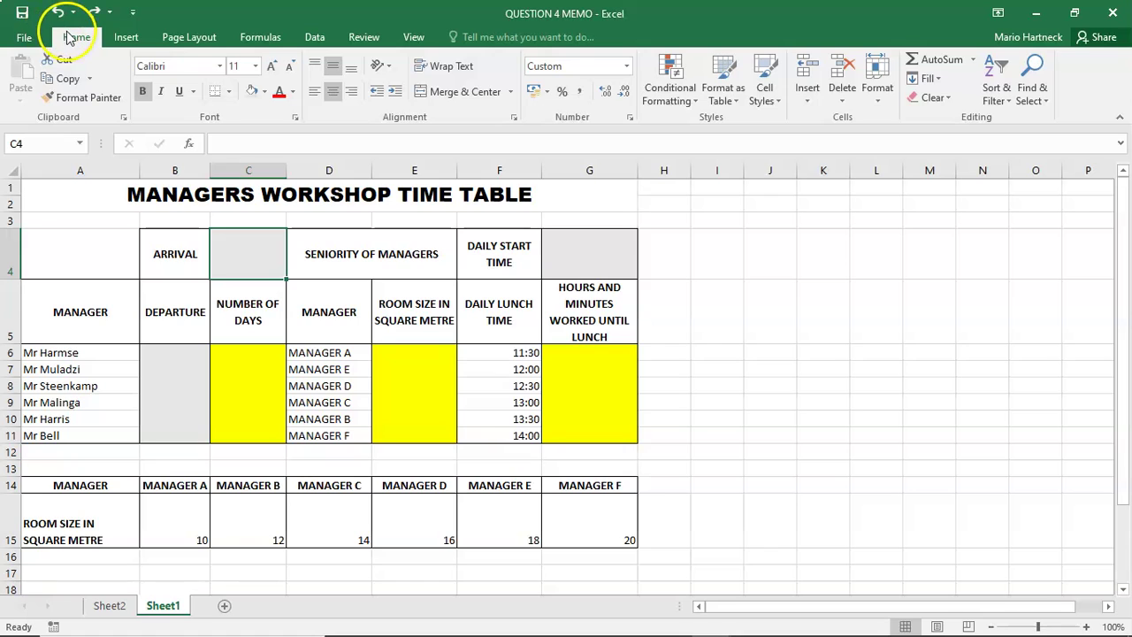
Open the number format settings for arrival cell C4 and review the available Date formats.
left_click(631, 118)
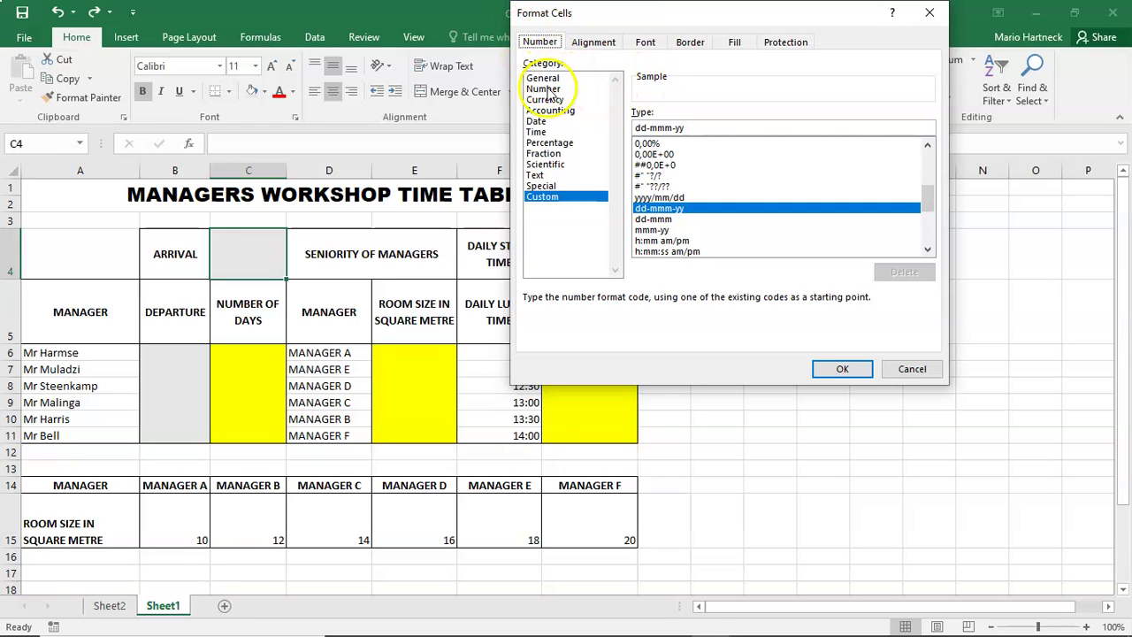
left_click(537, 121)
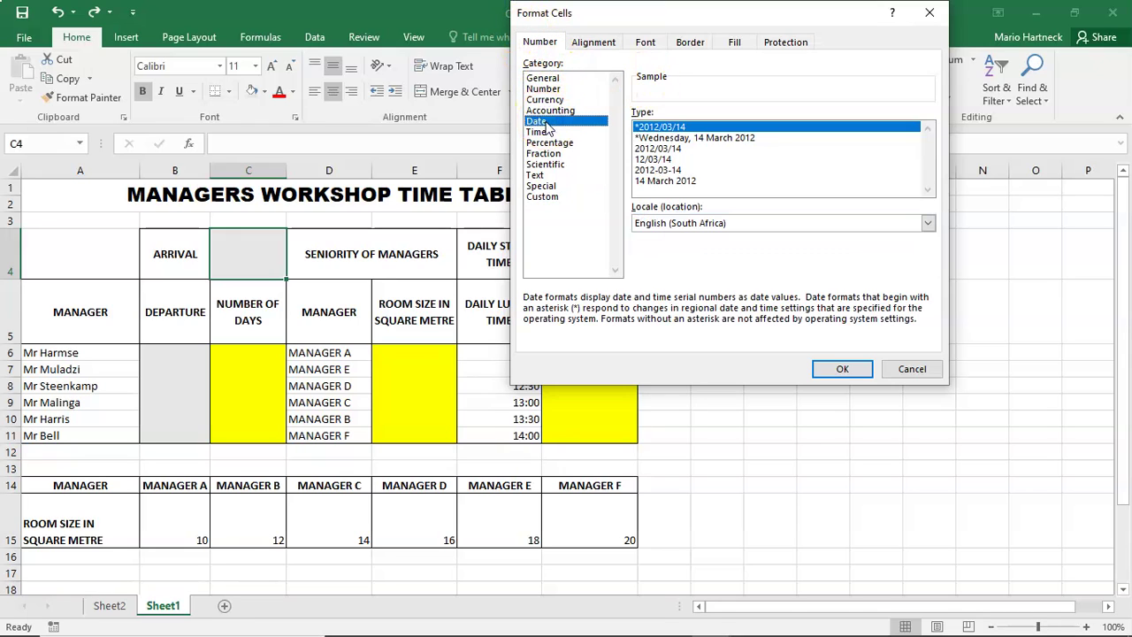
left_click(664, 170)
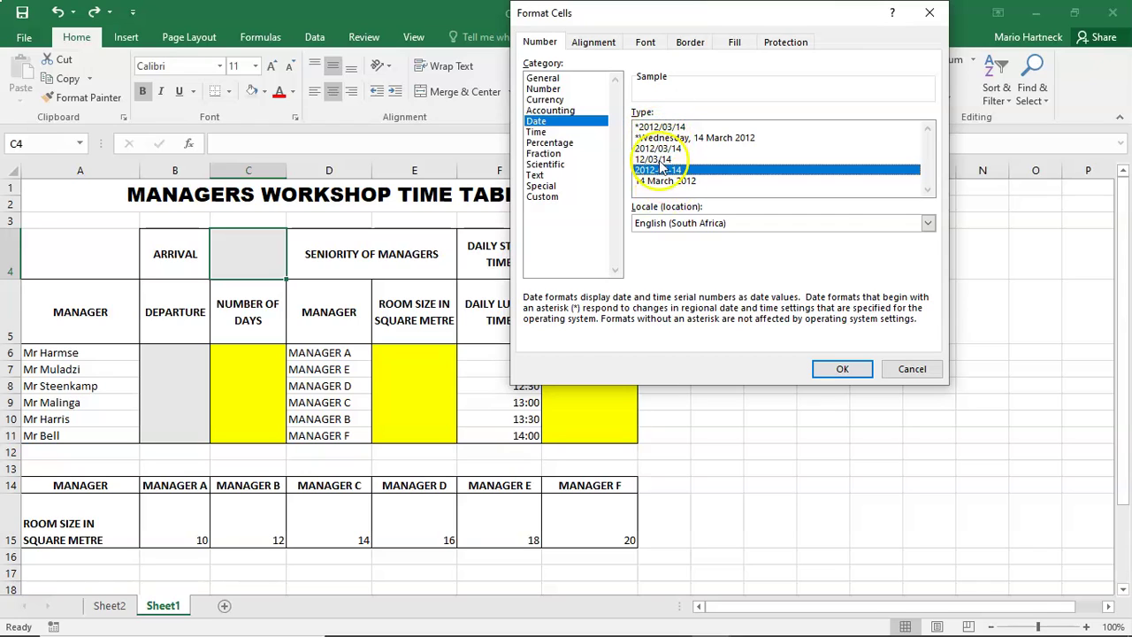
Compare the custom date formats with the example in the PDF, and apply dd-mmm-yy to arrival cell C4 in Excel.
left_click(543, 196)
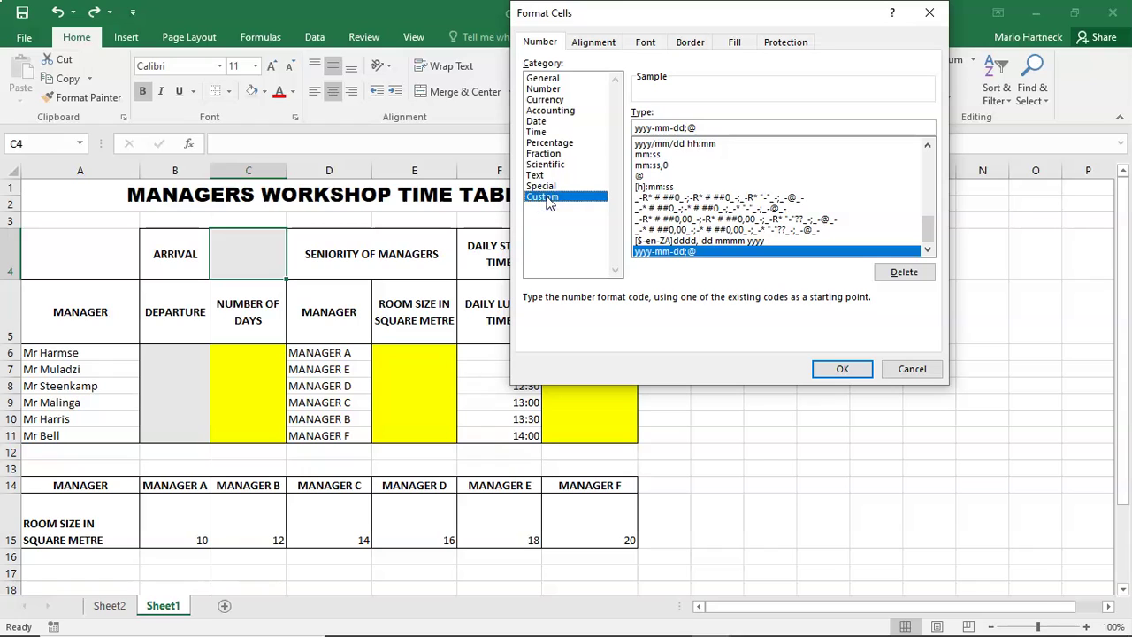
left_click_drag(928, 228, 928, 162)
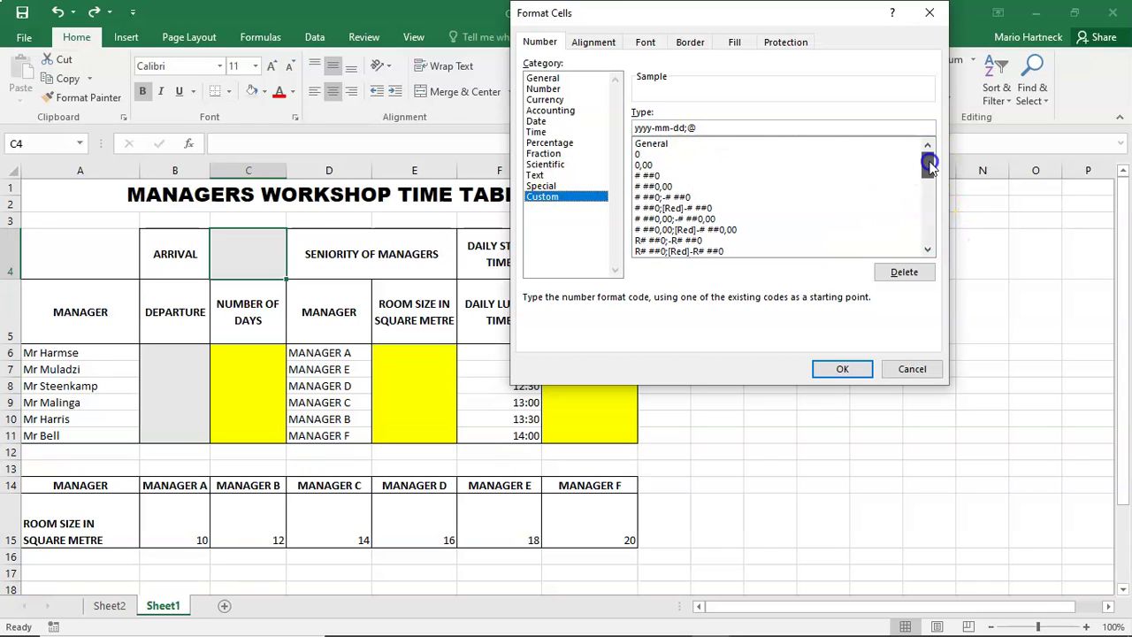
left_click(928, 249)
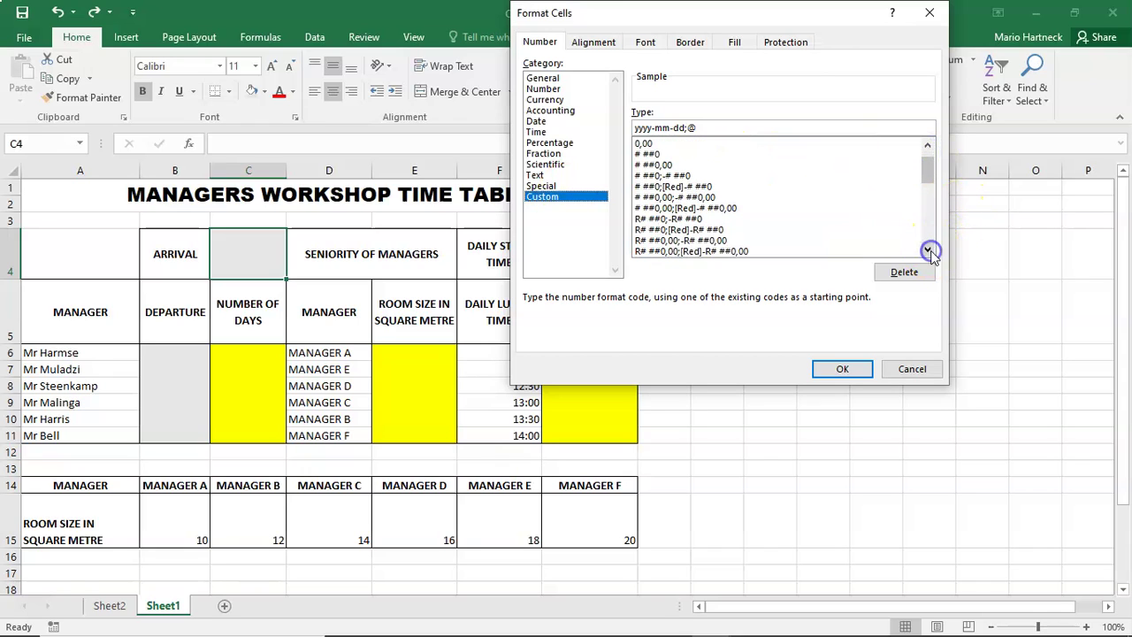
left_click(929, 250)
left_click(929, 250)
left_click(929, 251)
left_click(929, 250)
left_click(929, 250)
left_click(928, 250)
left_click(929, 251)
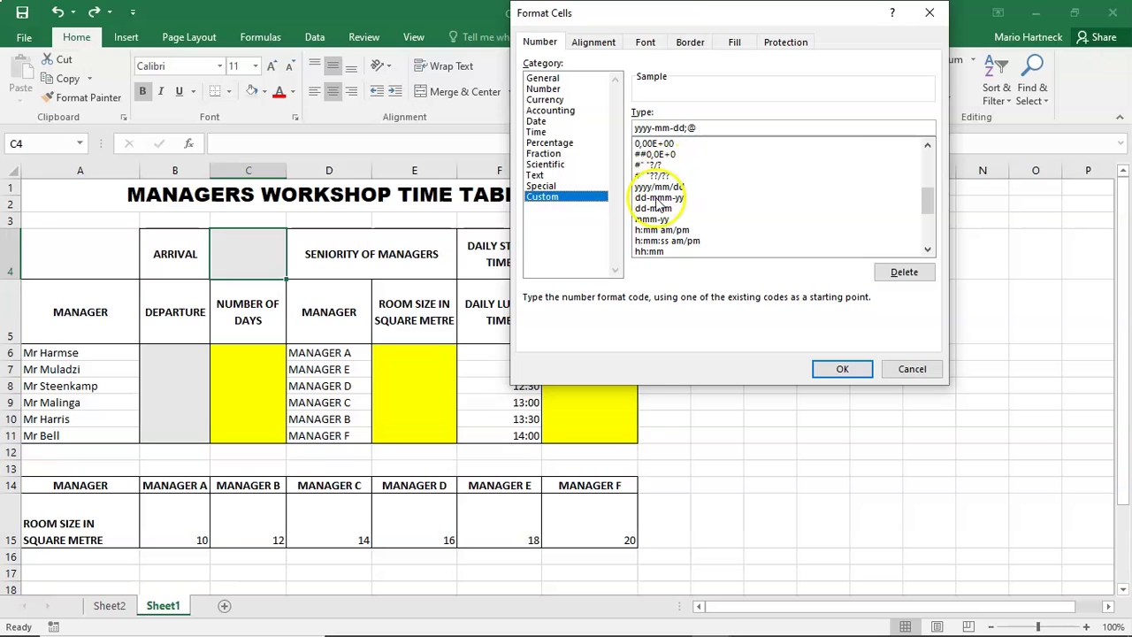
mouse_move(804, 629)
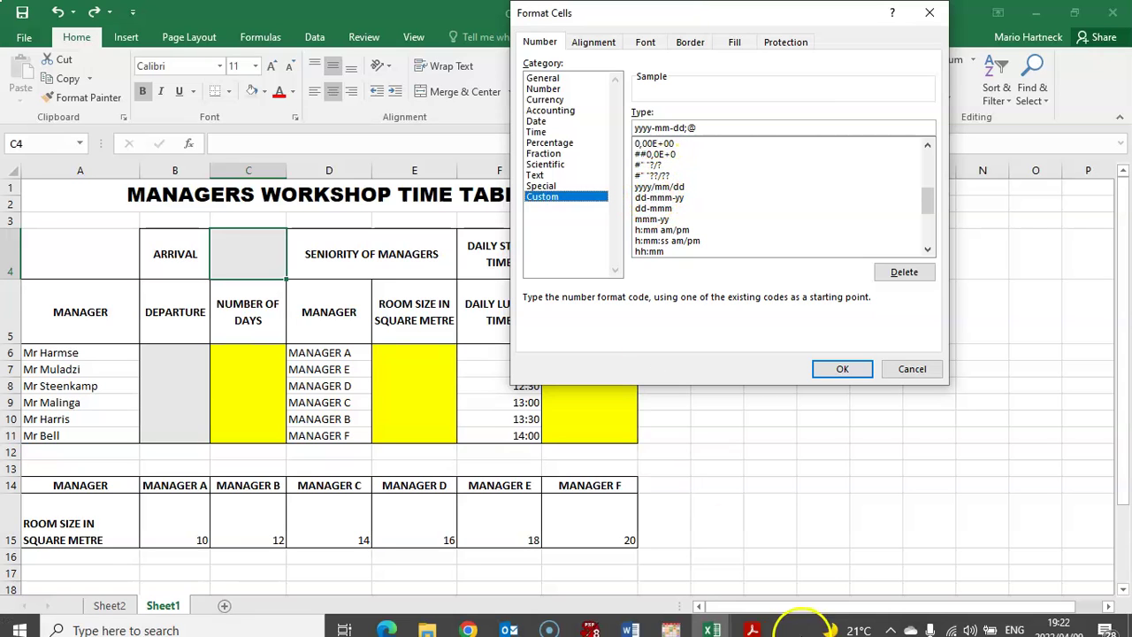
left_click(751, 630)
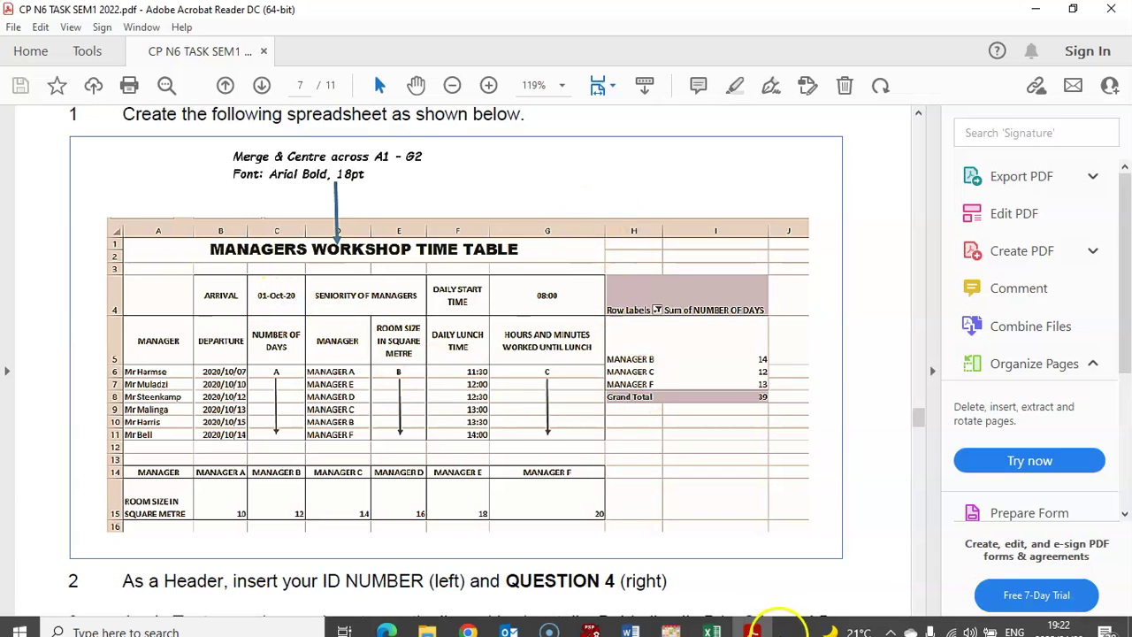
left_click(718, 622)
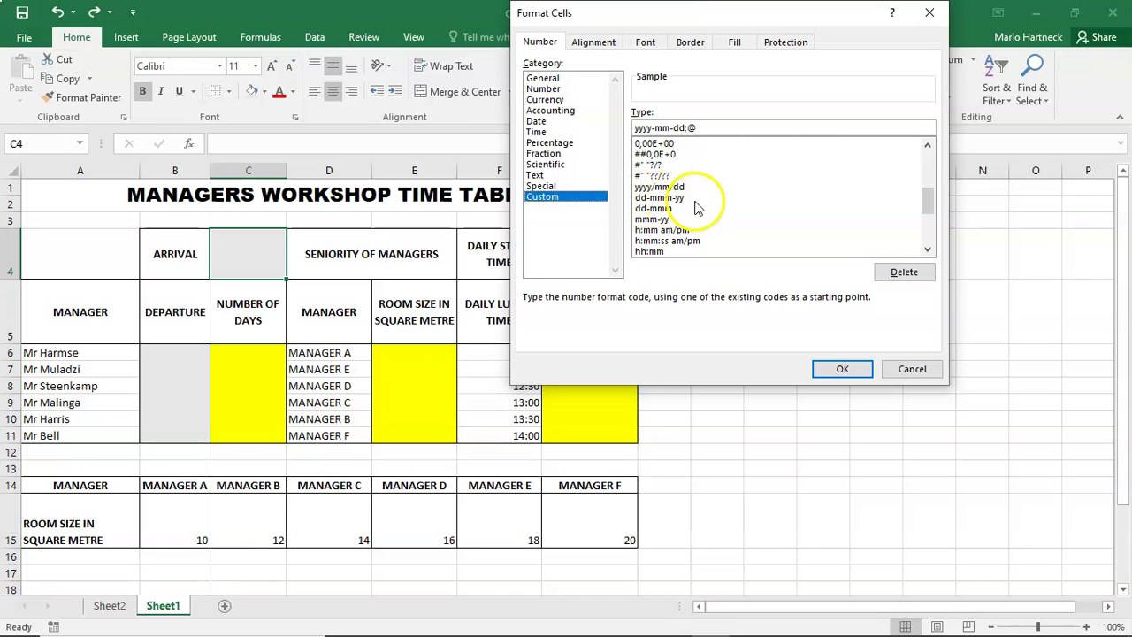
left_click(669, 198)
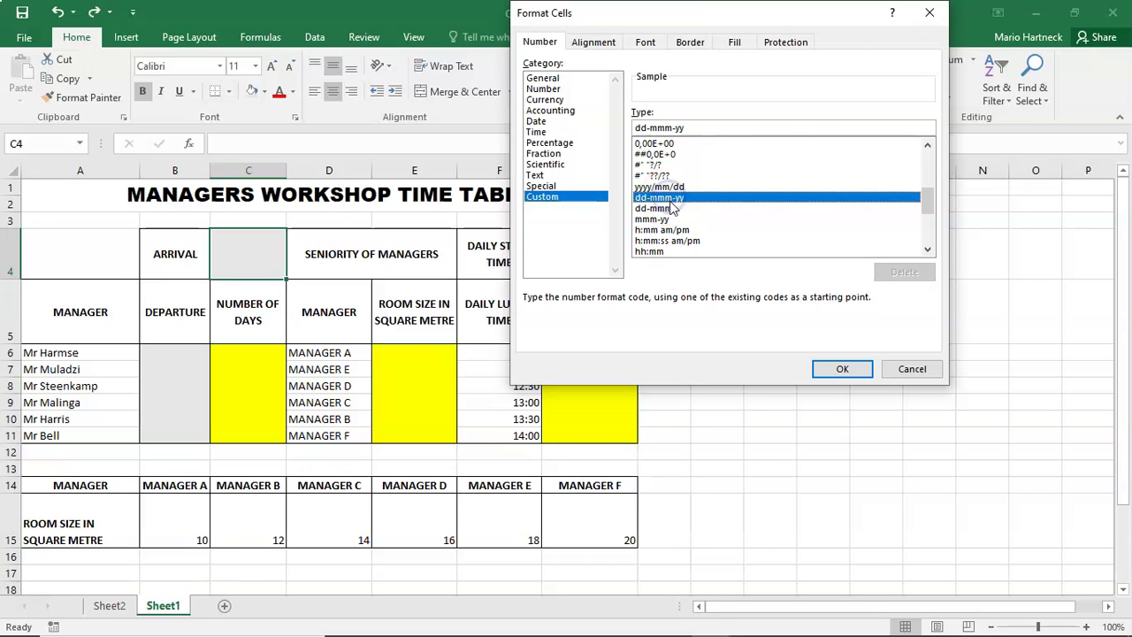
left_click(838, 367)
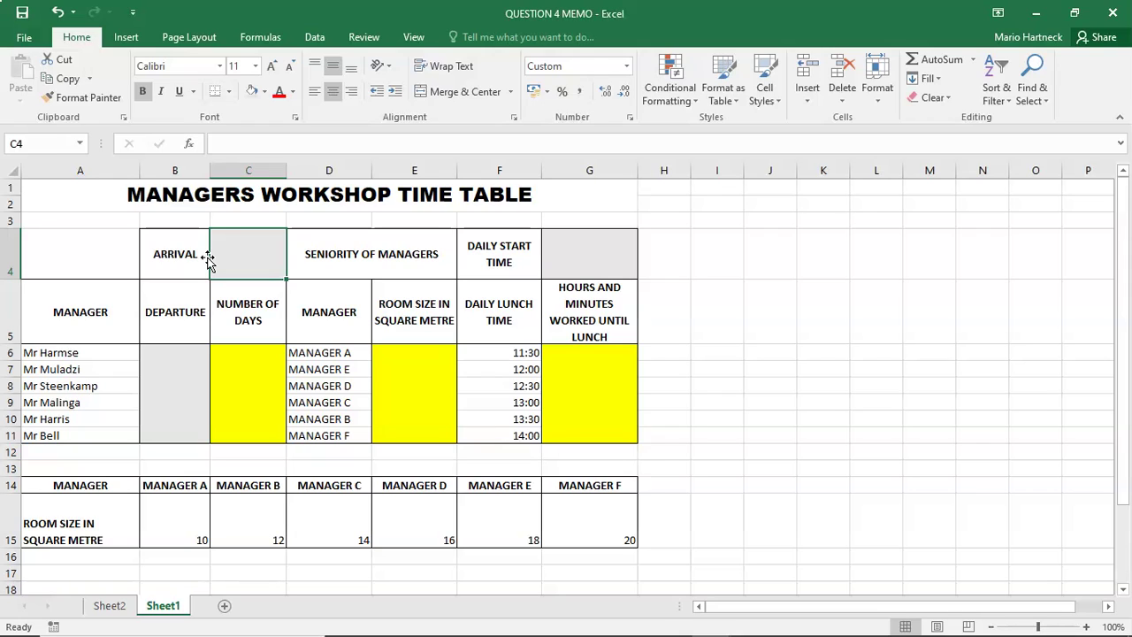
Enter the arrival date 1 OCTOBER 2020 in cell C4.
type("1 OCTO")
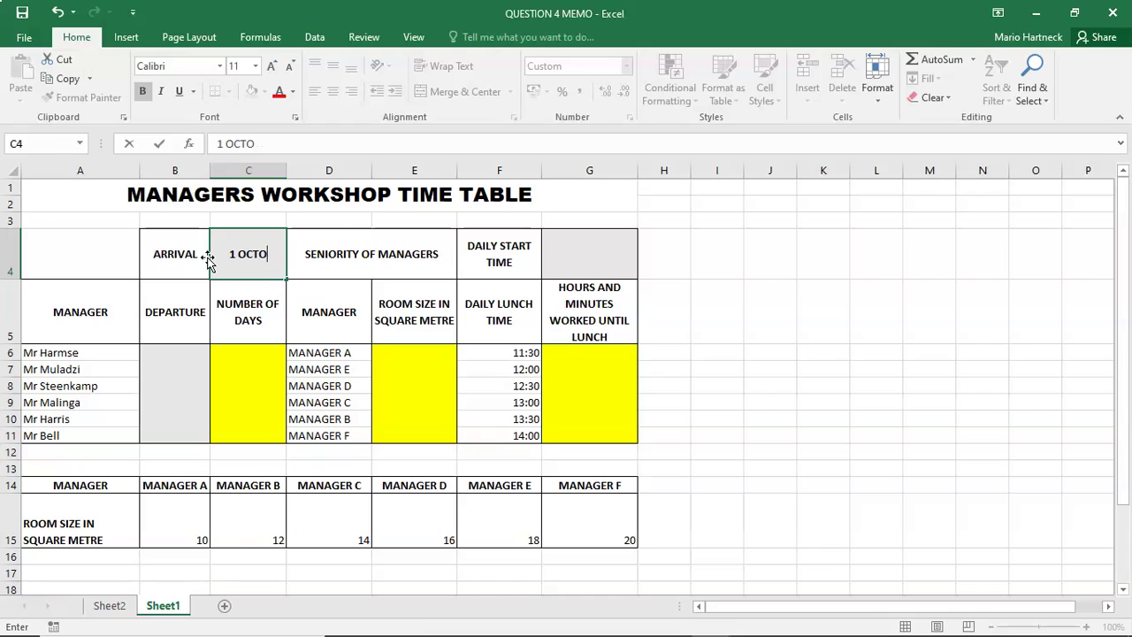
type("BER 20")
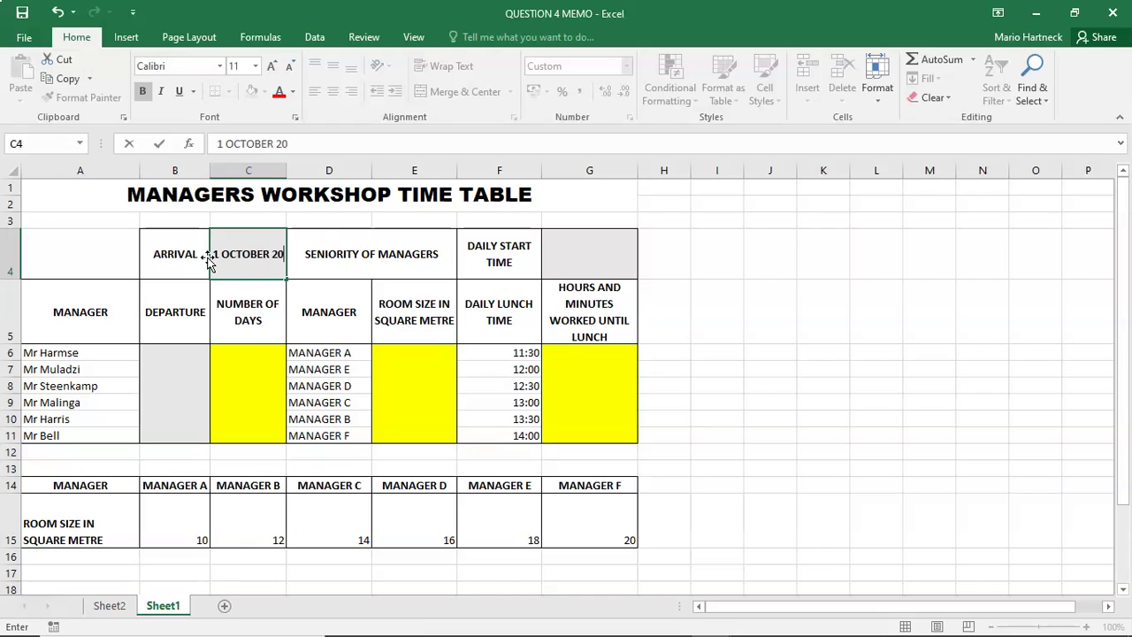
type("20")
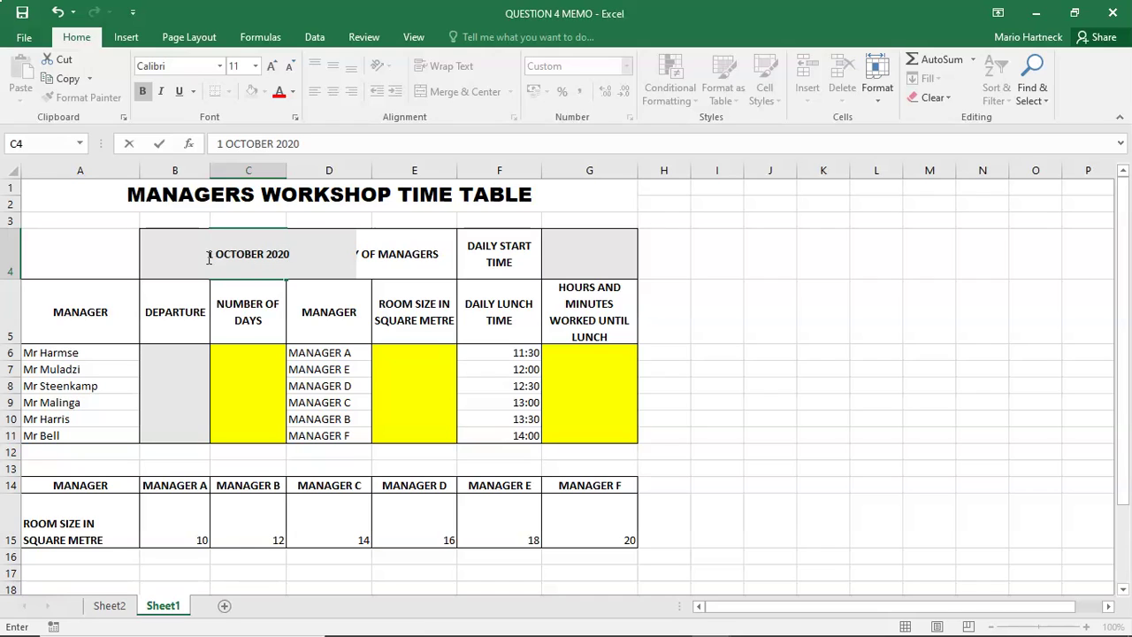
left_click(697, 340)
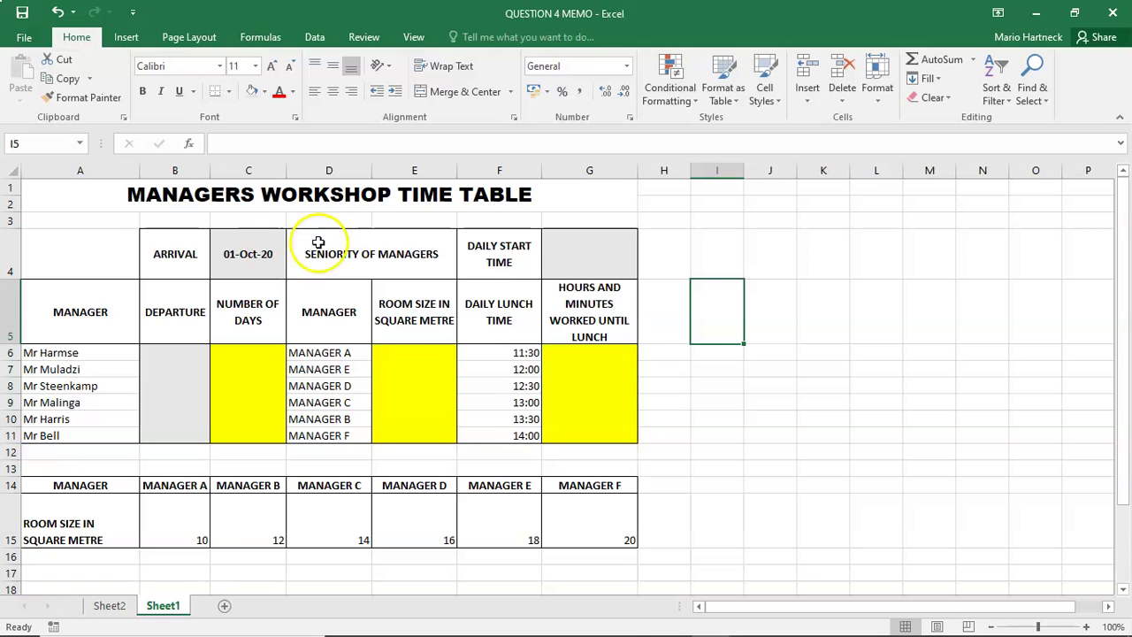
Switch to the task PDF in Acrobat Reader to check the example's daily start time, and return to the QUESTION 4 MEMO workbook.
mouse_move(700, 633)
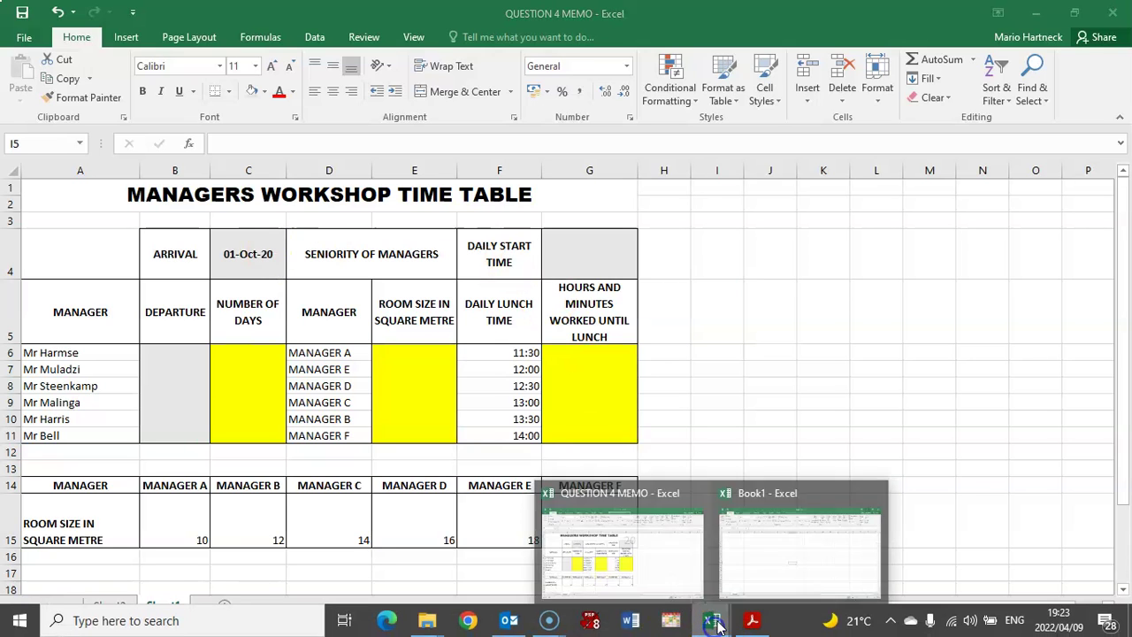
left_click(753, 619)
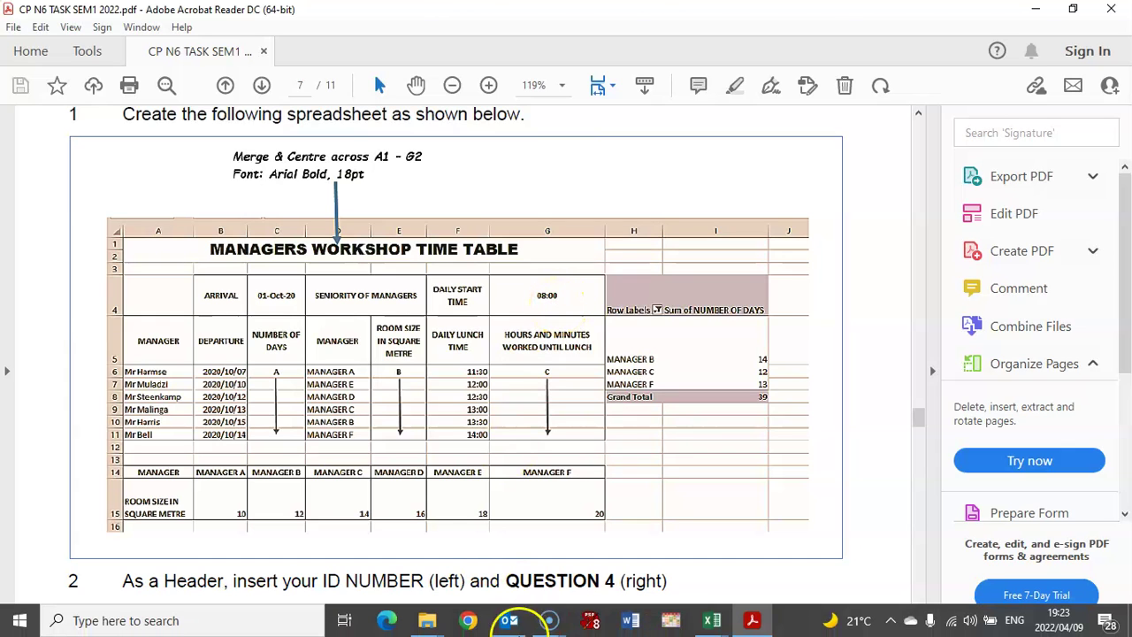
mouse_move(719, 624)
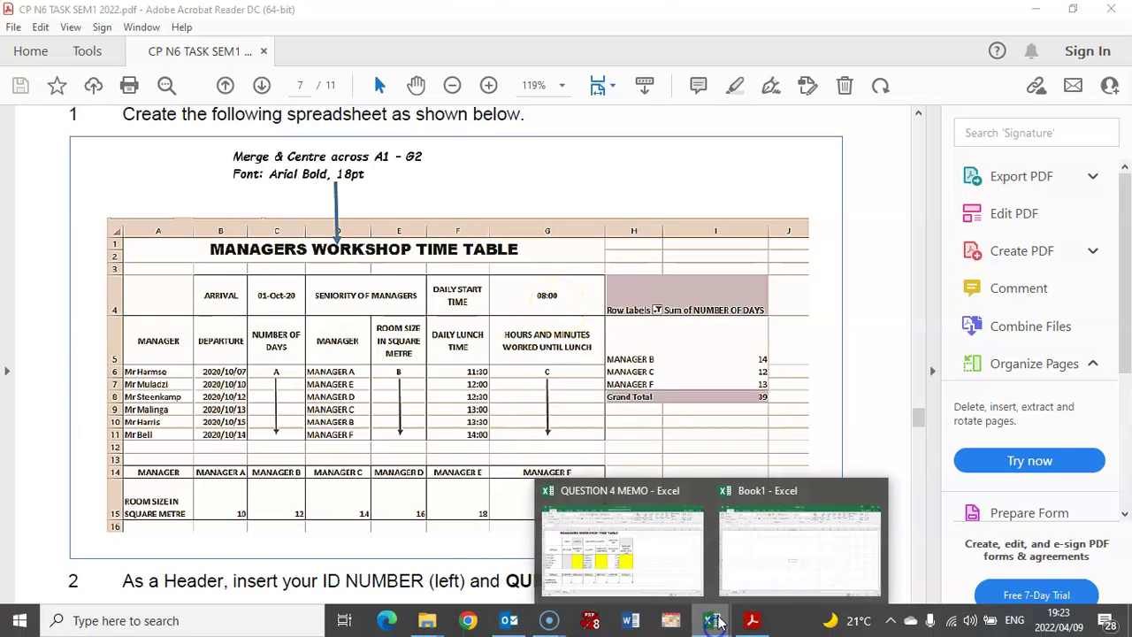
left_click(597, 577)
Compare the custom time formats with the daily start time in the PDF example, and apply hh:mm to cell G4 in Excel.
left_click(589, 246)
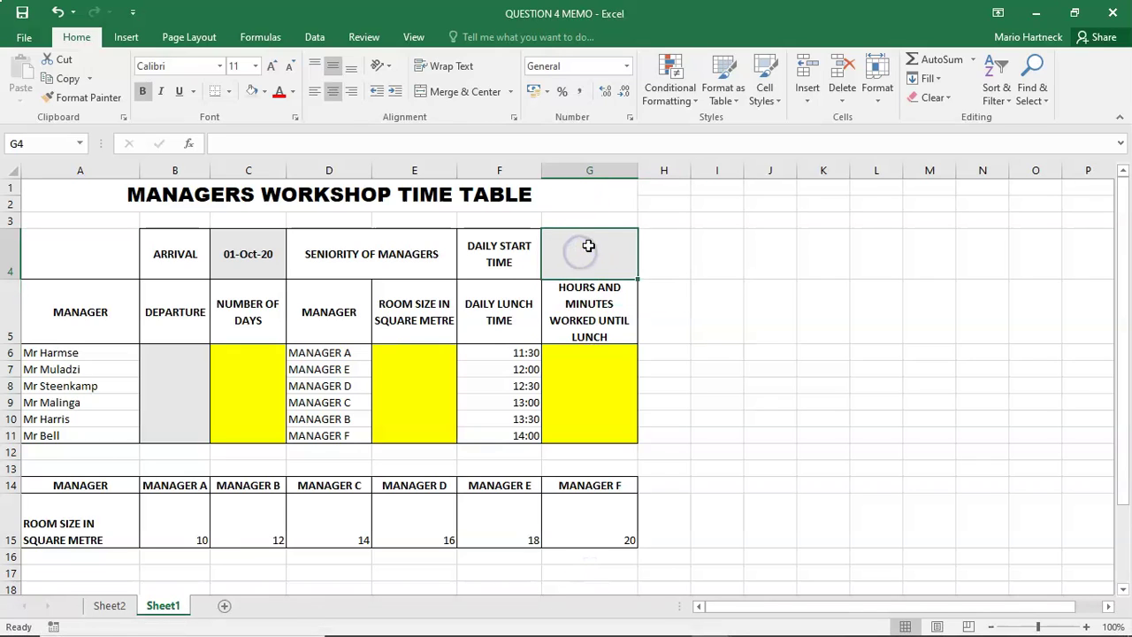
left_click(628, 118)
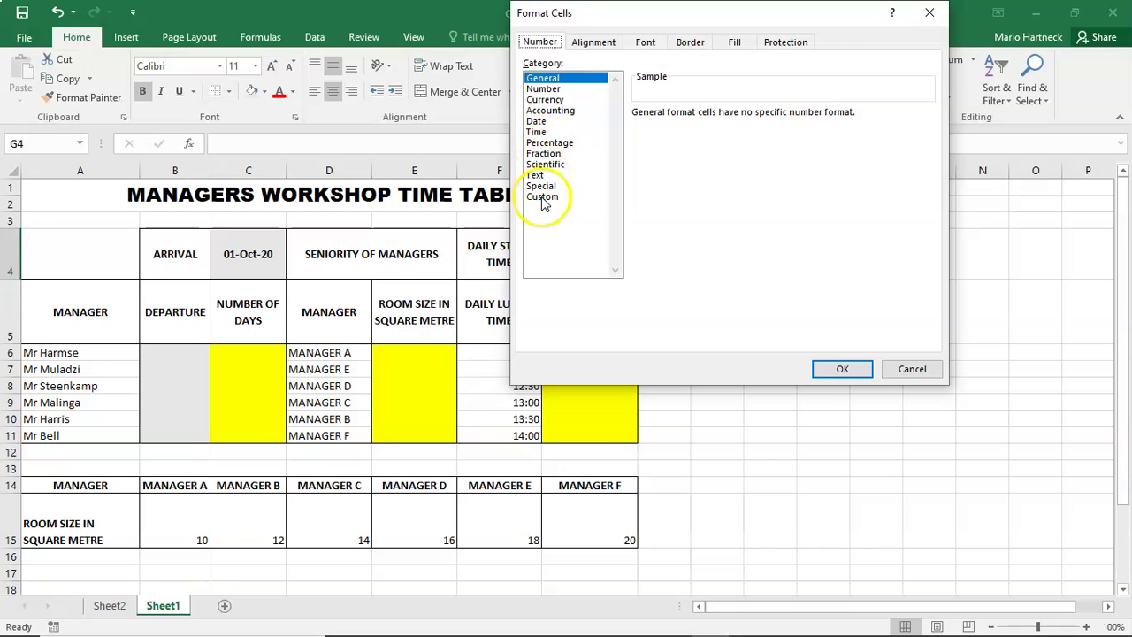
left_click(542, 197)
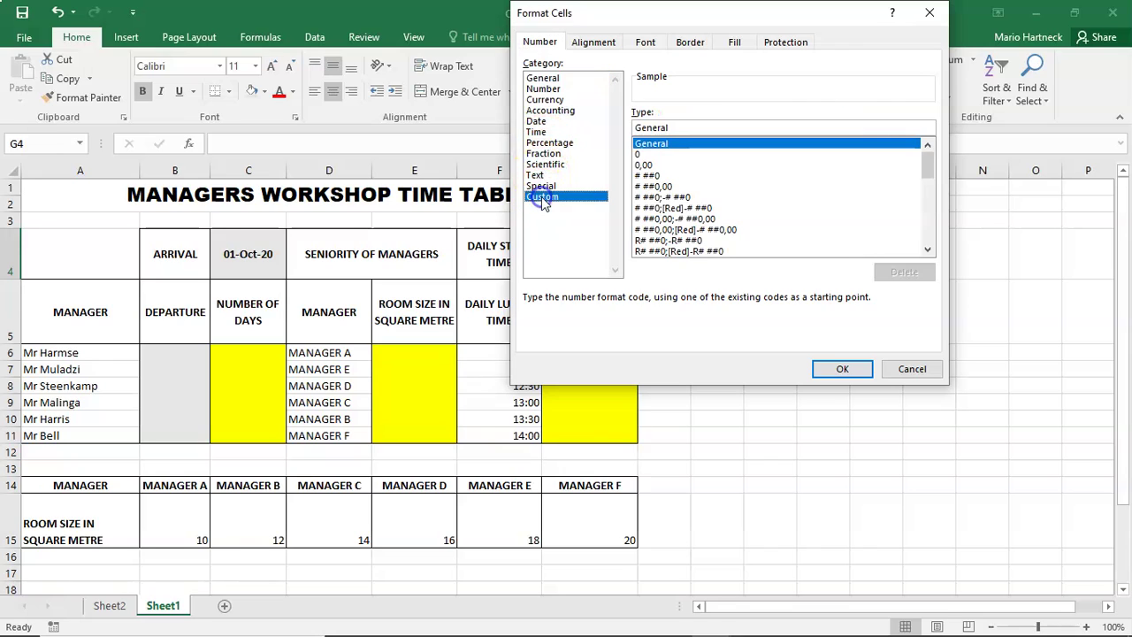
left_click(927, 250)
left_click(928, 251)
left_click(928, 250)
left_click(928, 251)
left_click(928, 251)
left_click(929, 252)
left_click(929, 251)
left_click(929, 251)
left_click(929, 251)
left_click(929, 251)
left_click(929, 251)
left_click(929, 251)
left_click(928, 251)
left_click(928, 251)
left_click(929, 251)
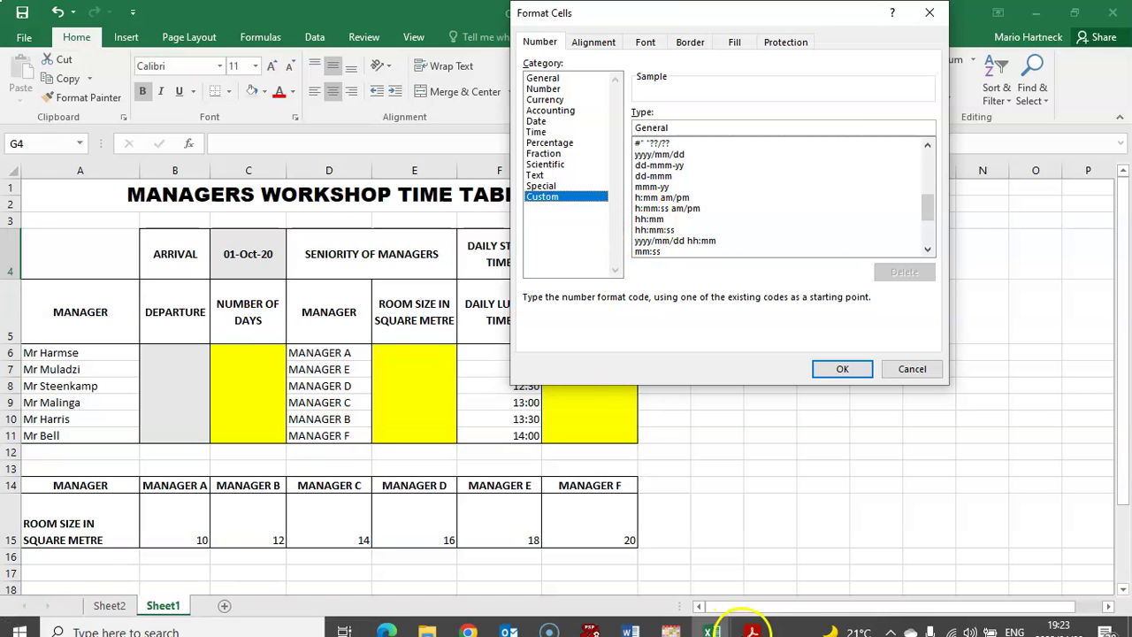
left_click(752, 630)
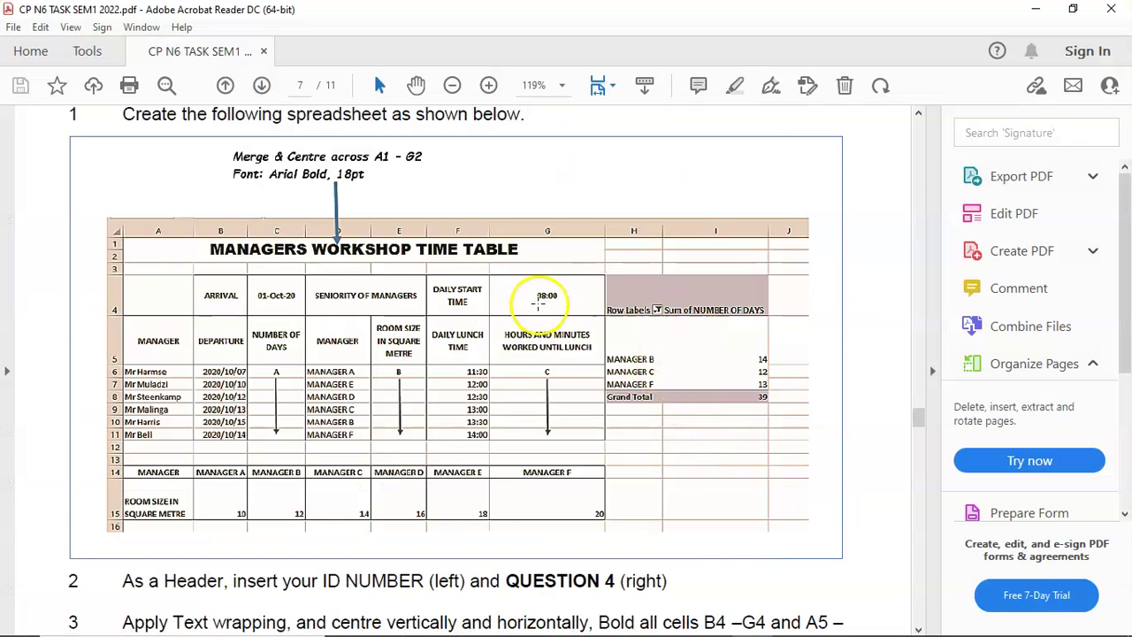
mouse_move(708, 628)
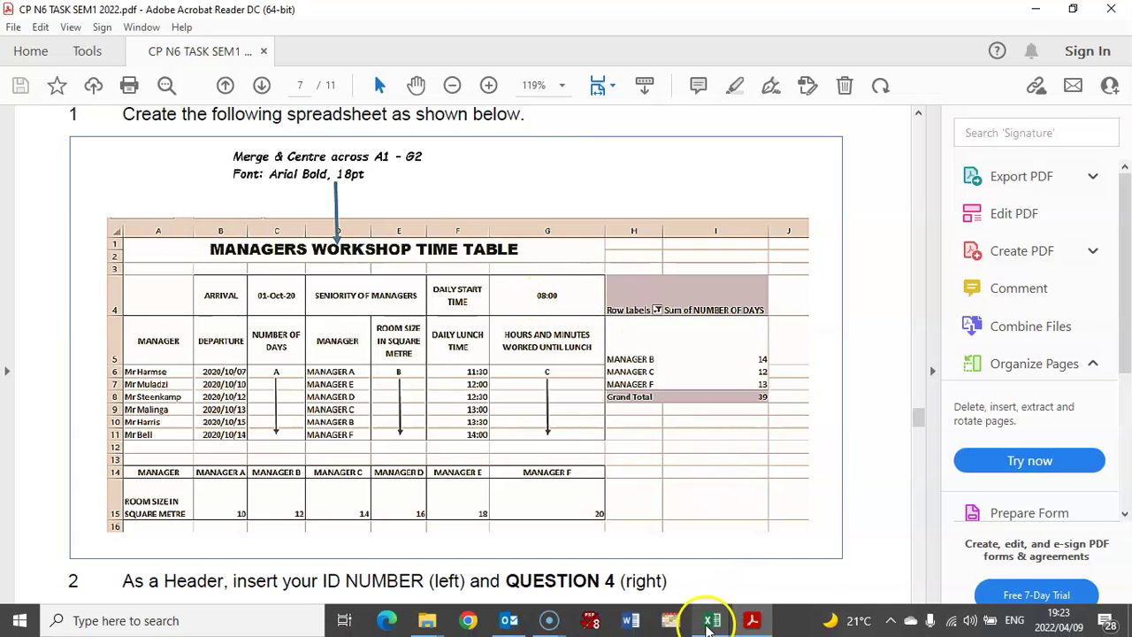
left_click(672, 561)
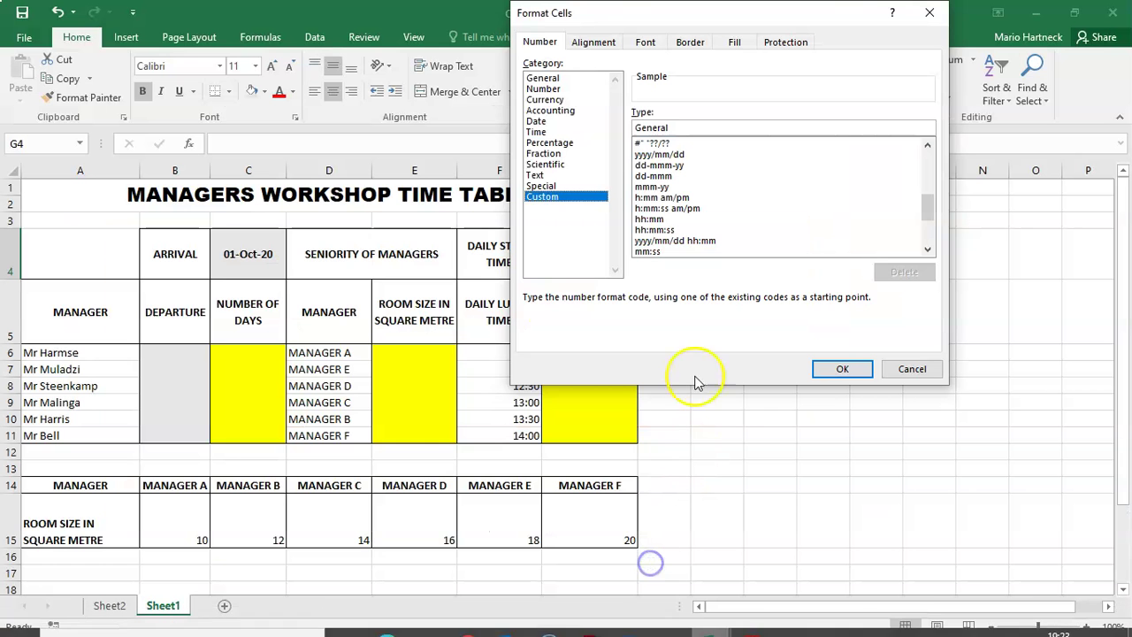
left_click(653, 220)
left_click(838, 369)
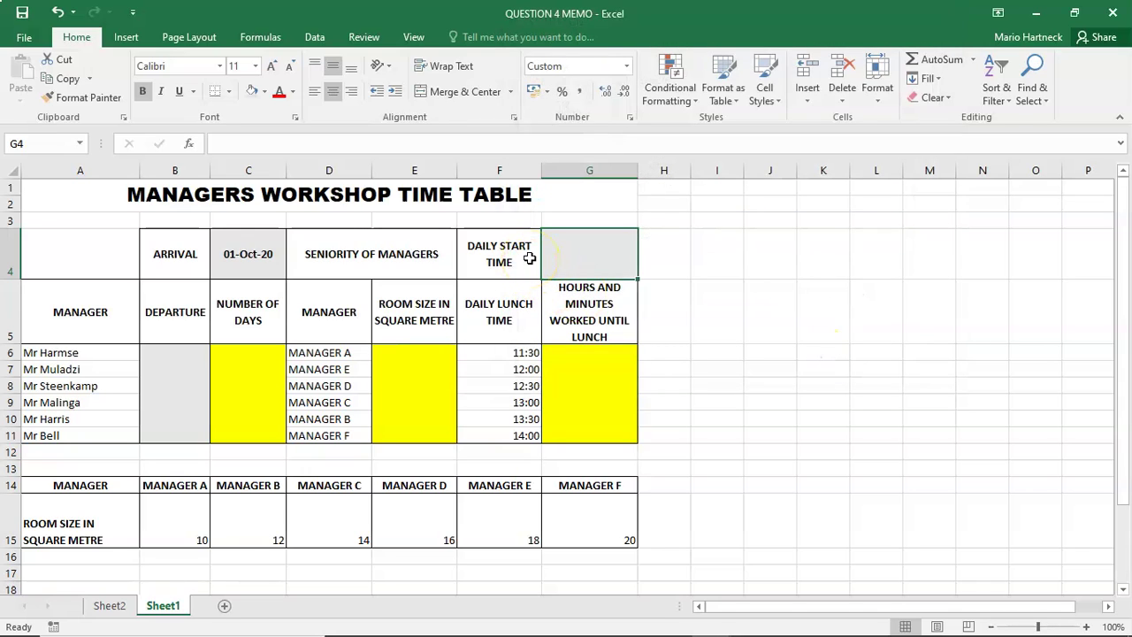
Enter the daily start time 8:00 in cell G4.
type("8:00")
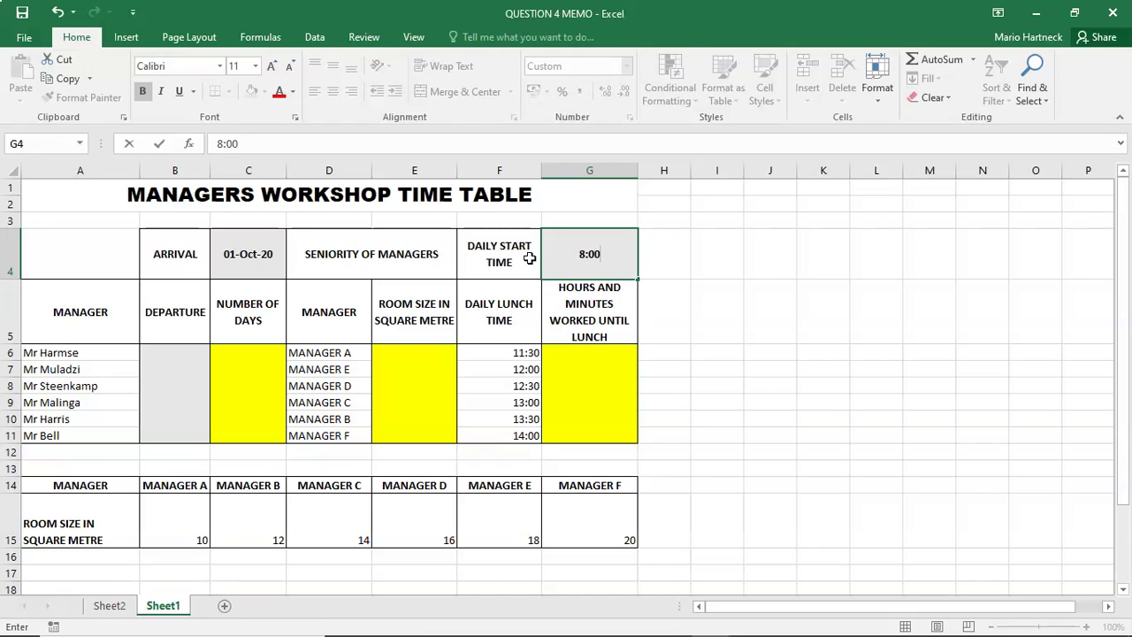
left_click(754, 246)
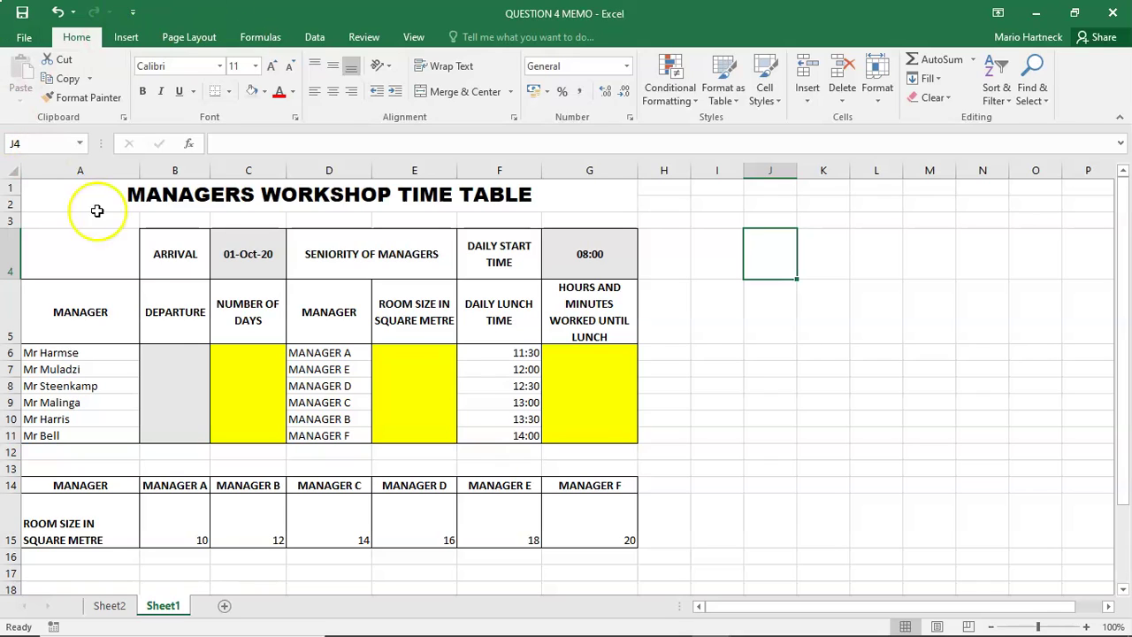
Check how the departure dates are written in the task PDF in Acrobat Reader, and return to departure cell B6 in the QUESTION 4 MEMO workbook.
left_click(166, 353)
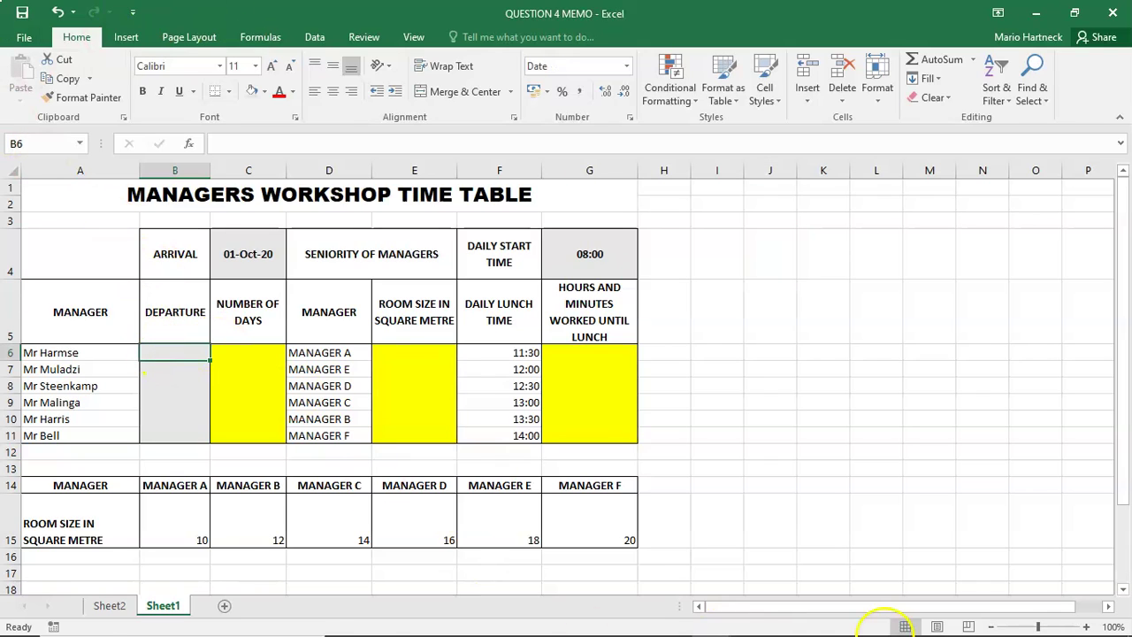
mouse_move(809, 624)
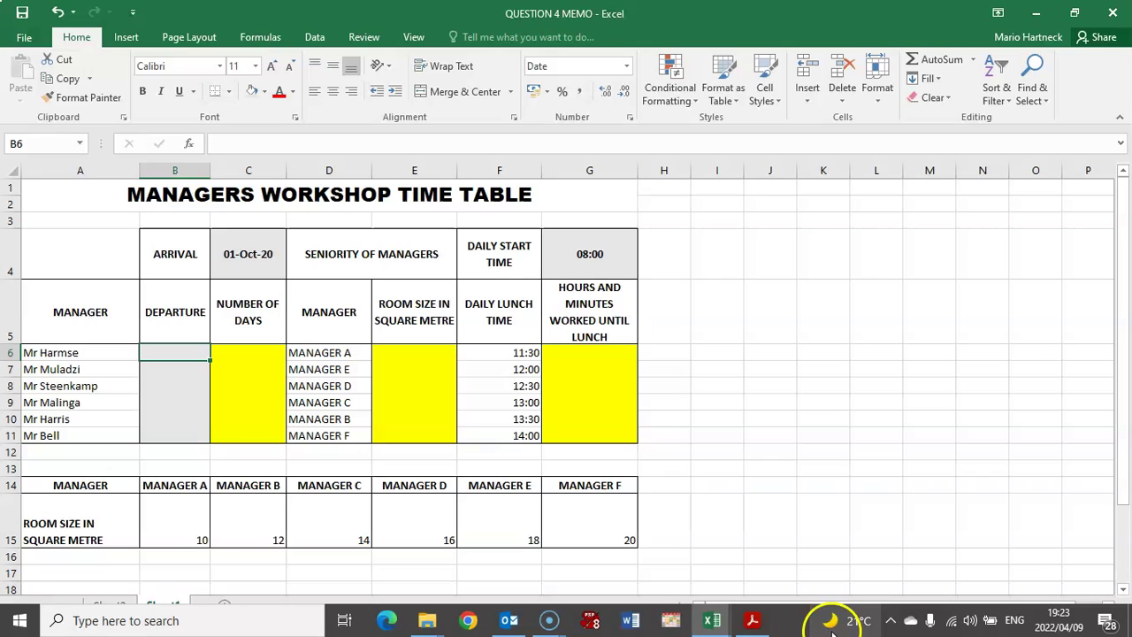
left_click(757, 622)
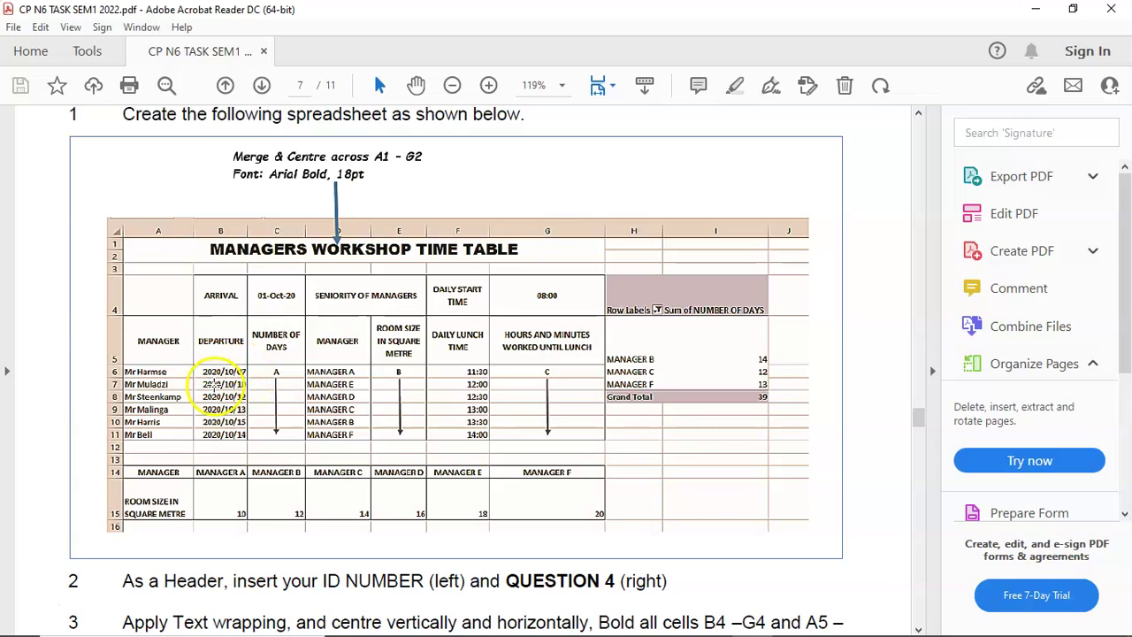
mouse_move(708, 623)
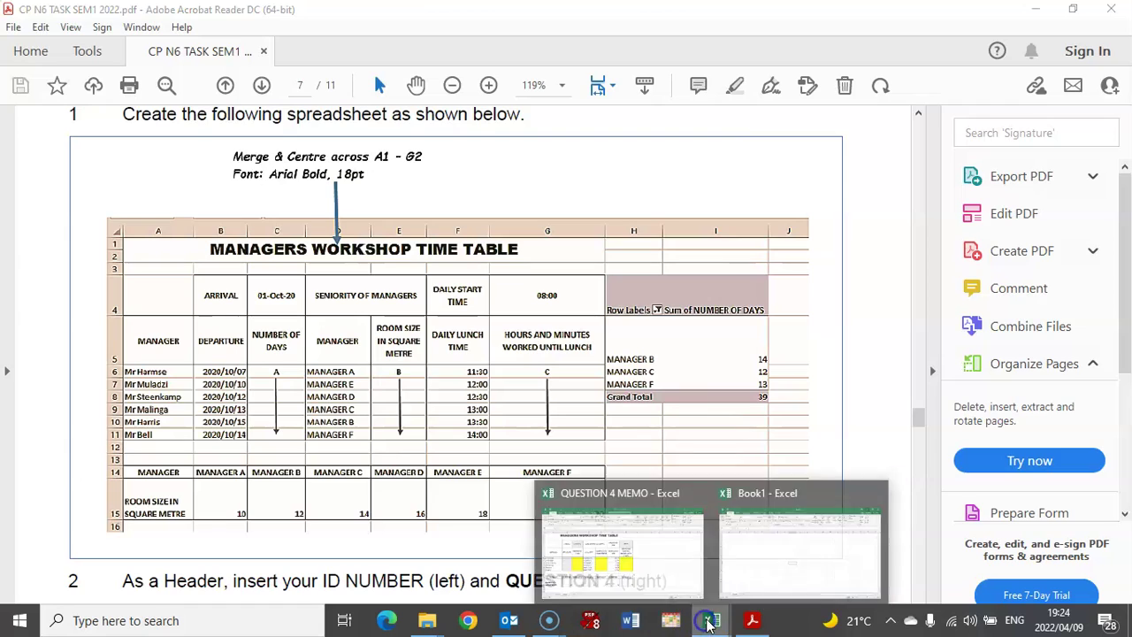
left_click(624, 543)
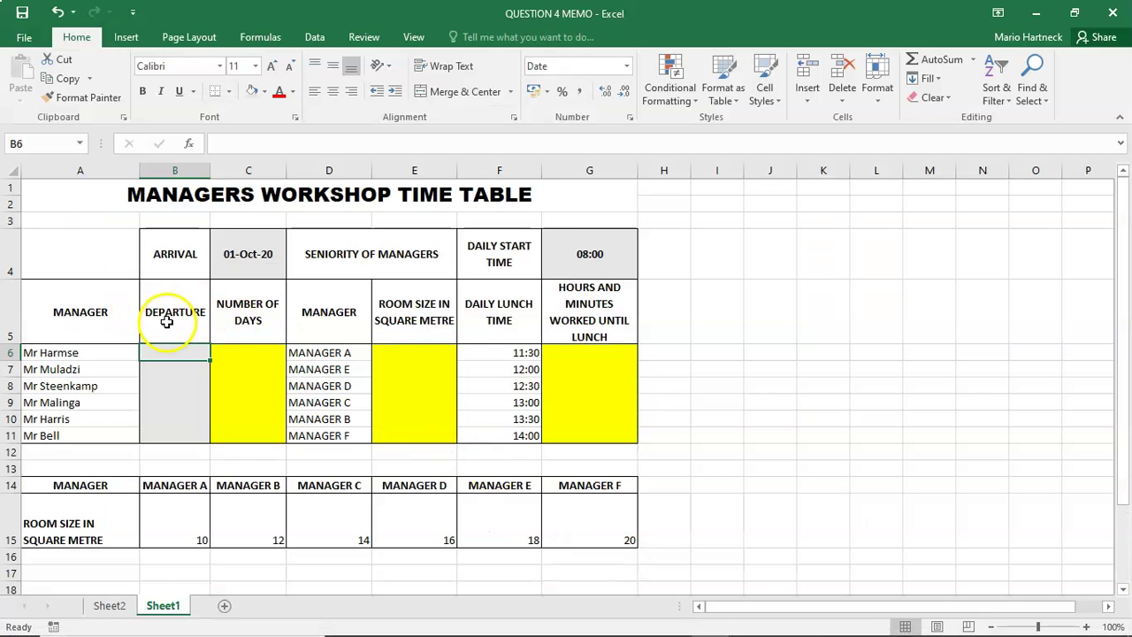
Apply the custom date format yyyy/mm/dd to departure cell B6 after comparing it with the PDF example, and fill the formatting down to B11.
left_click(628, 118)
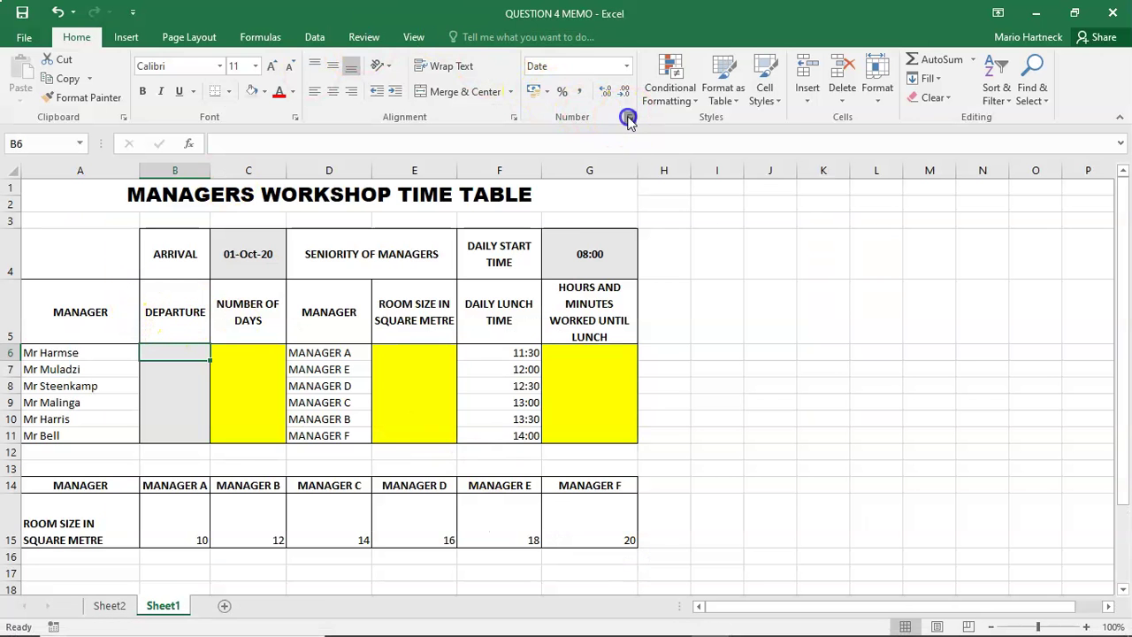
left_click(545, 124)
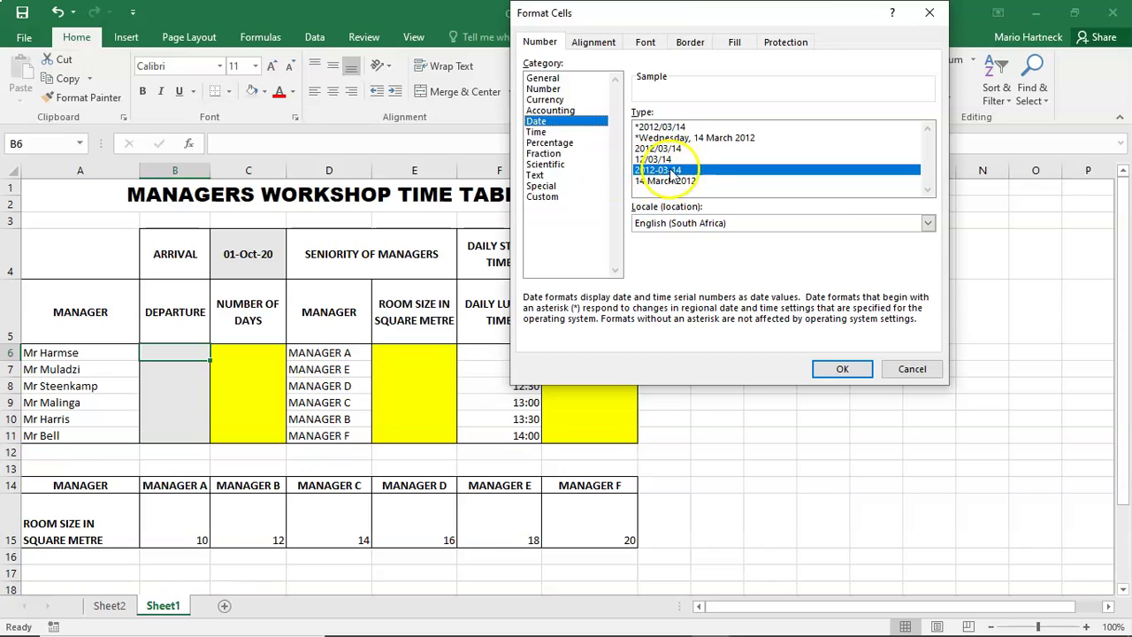
left_click(564, 198)
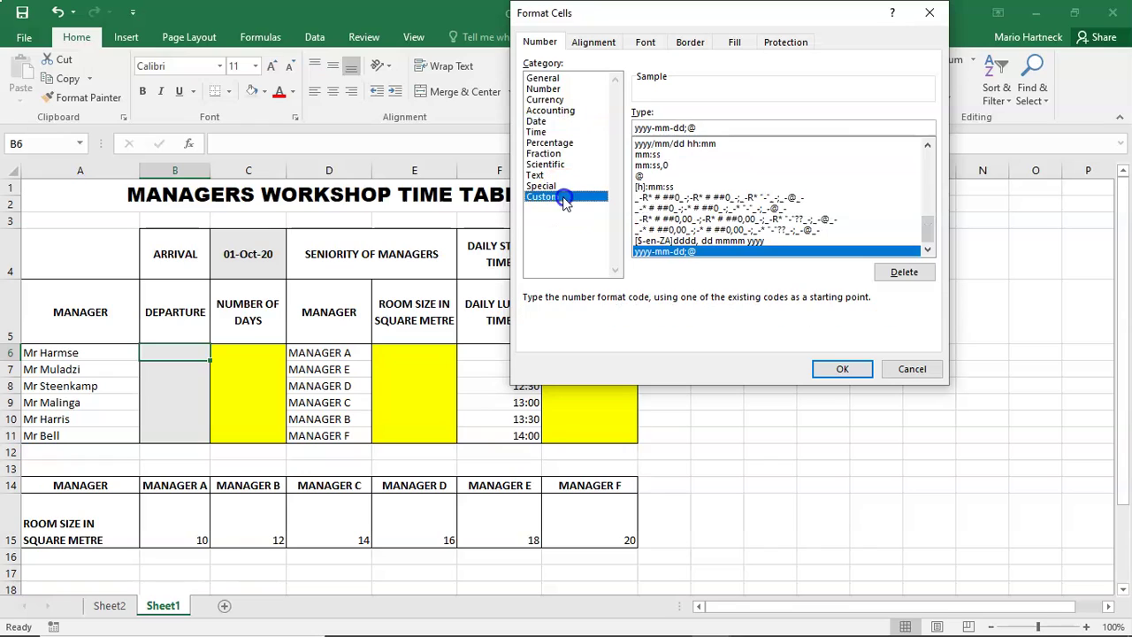
left_click_drag(927, 229, 933, 139)
left_click(927, 251)
left_click(927, 252)
left_click(927, 251)
left_click(927, 251)
left_click(927, 251)
left_click(927, 252)
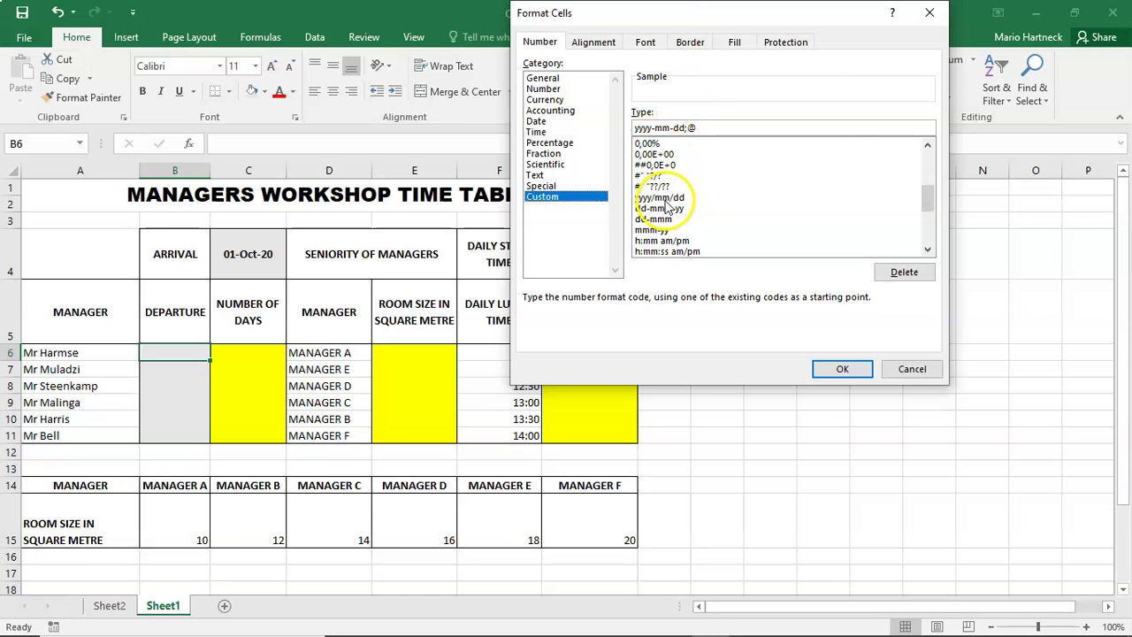
left_click(751, 622)
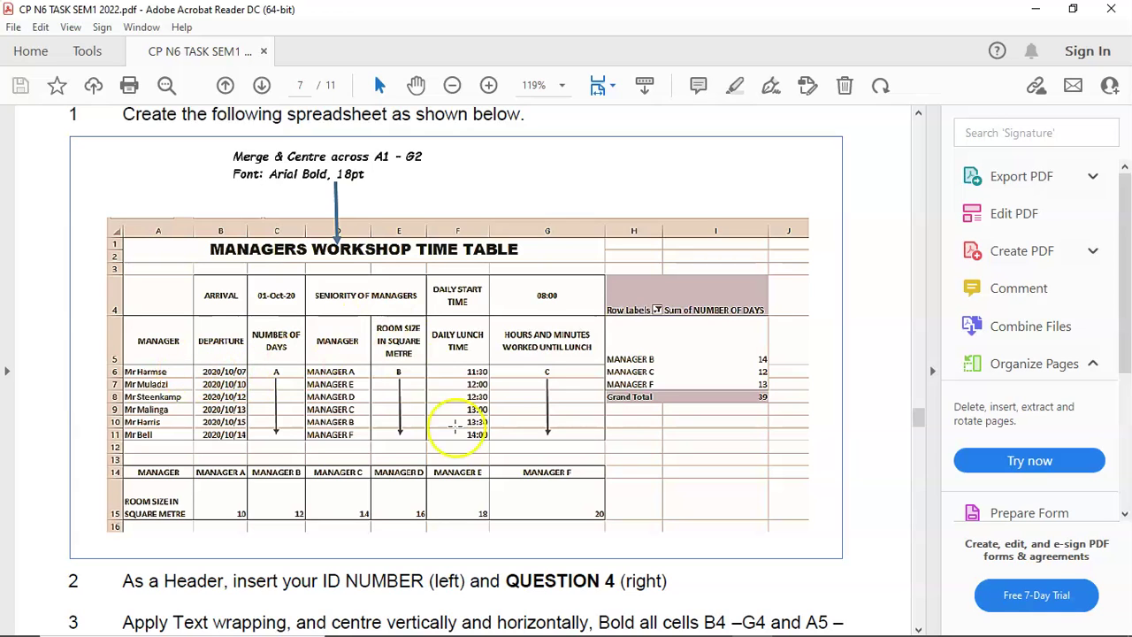
mouse_move(717, 609)
left_click(628, 546)
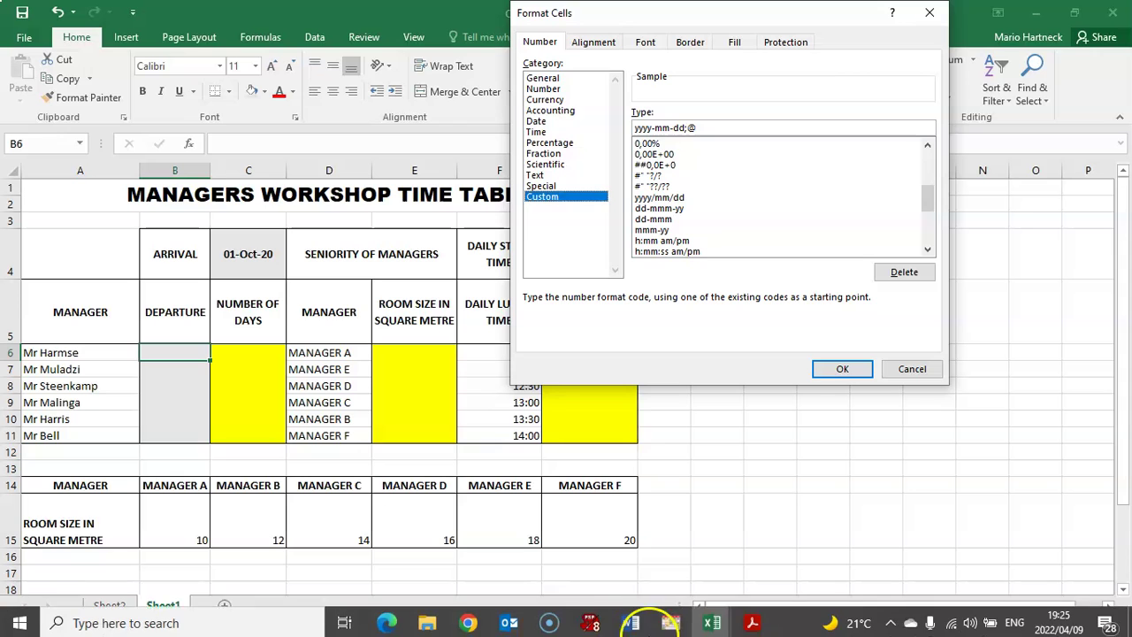
left_click(752, 620)
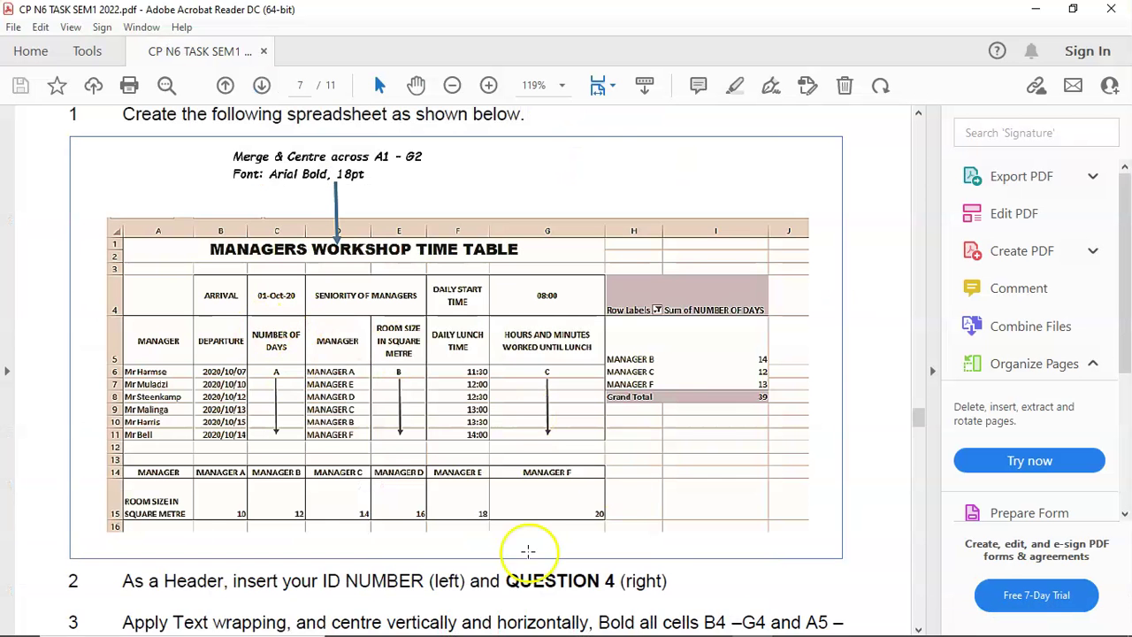
mouse_move(712, 620)
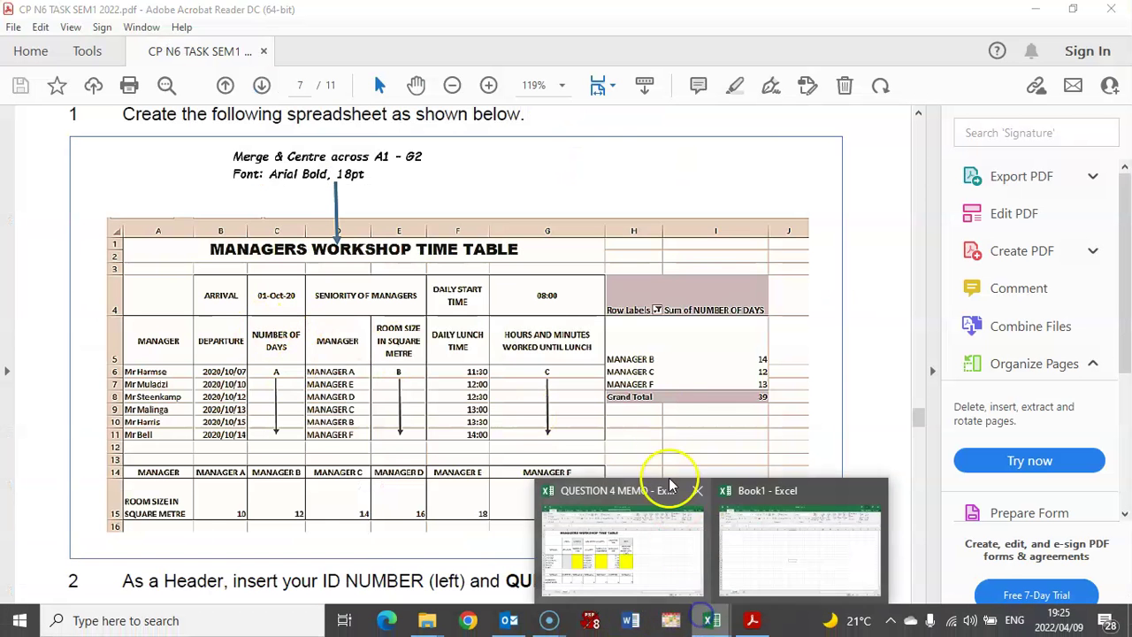
left_click(593, 535)
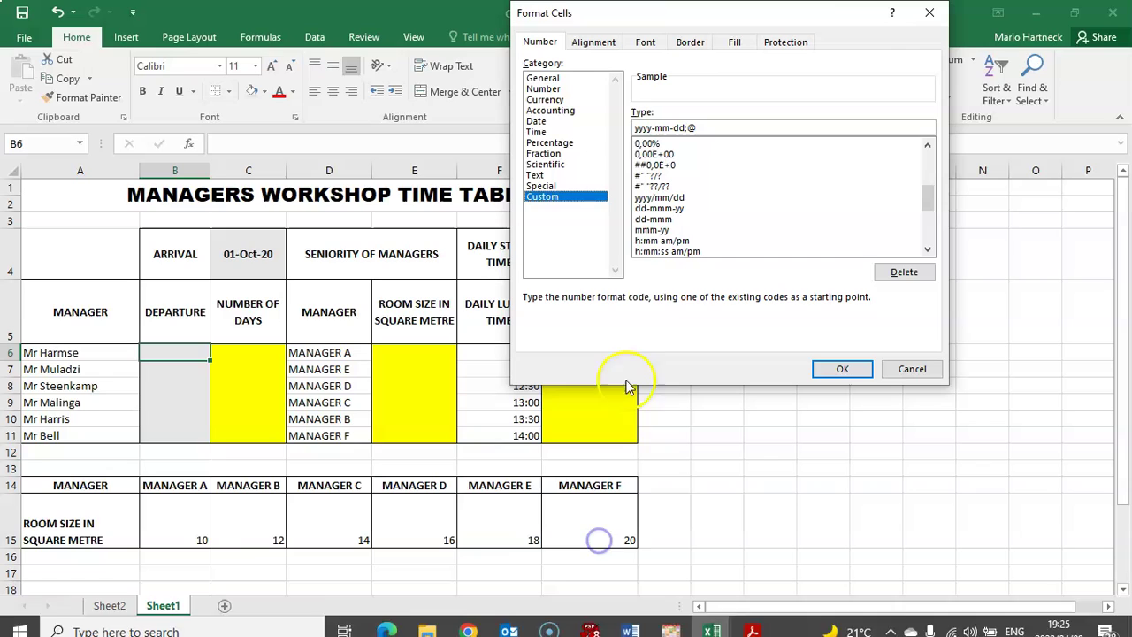
left_click(645, 197)
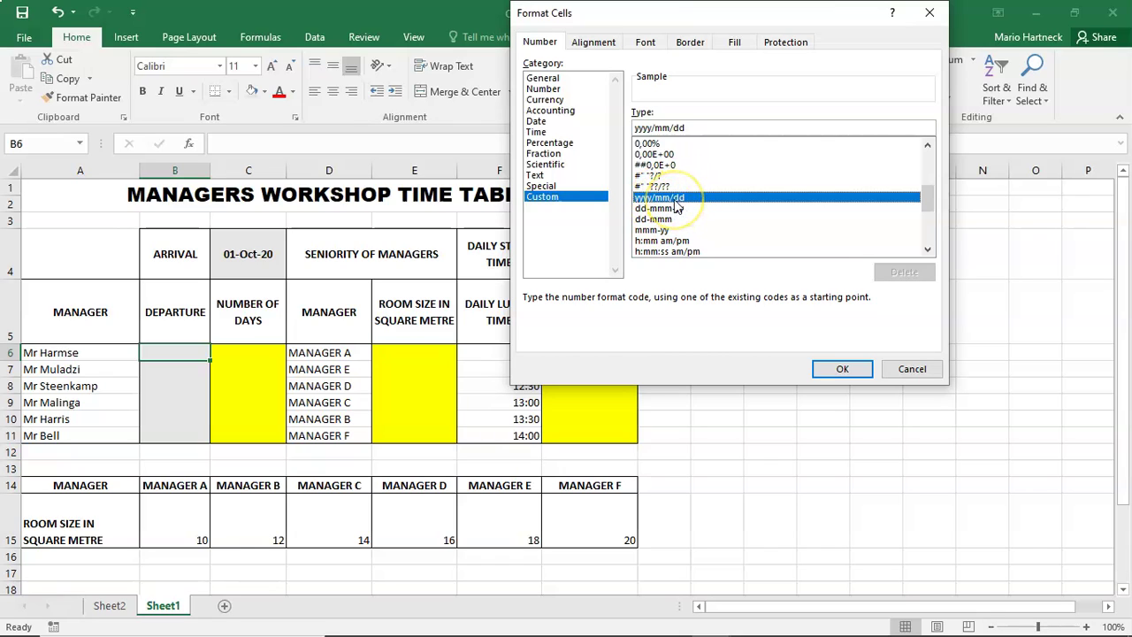
left_click(836, 368)
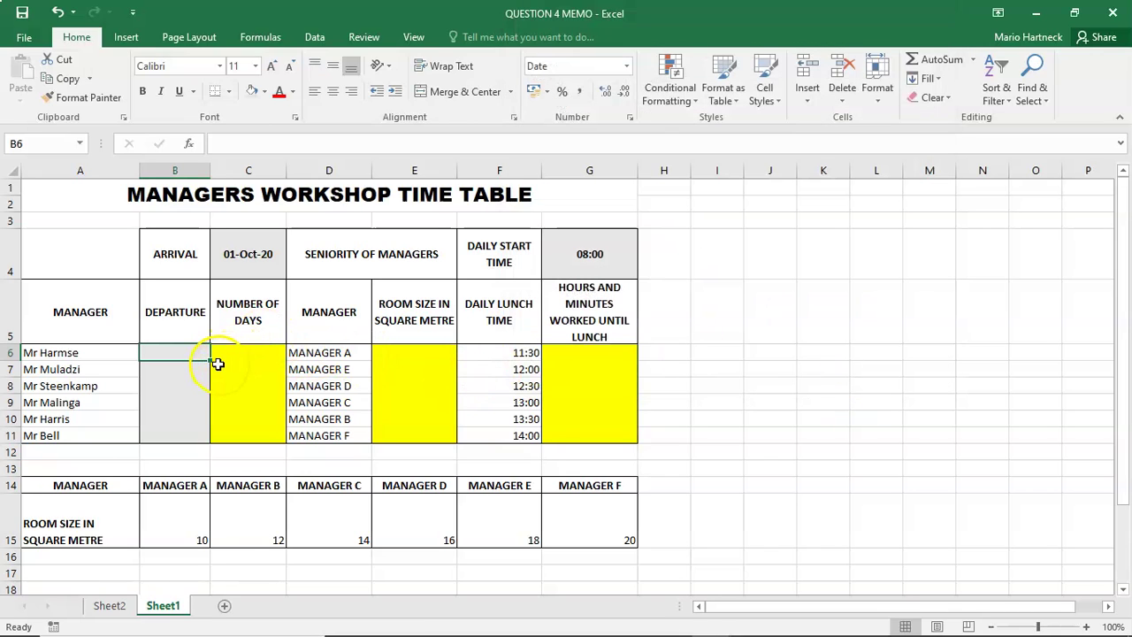
left_click_drag(210, 358, 212, 442)
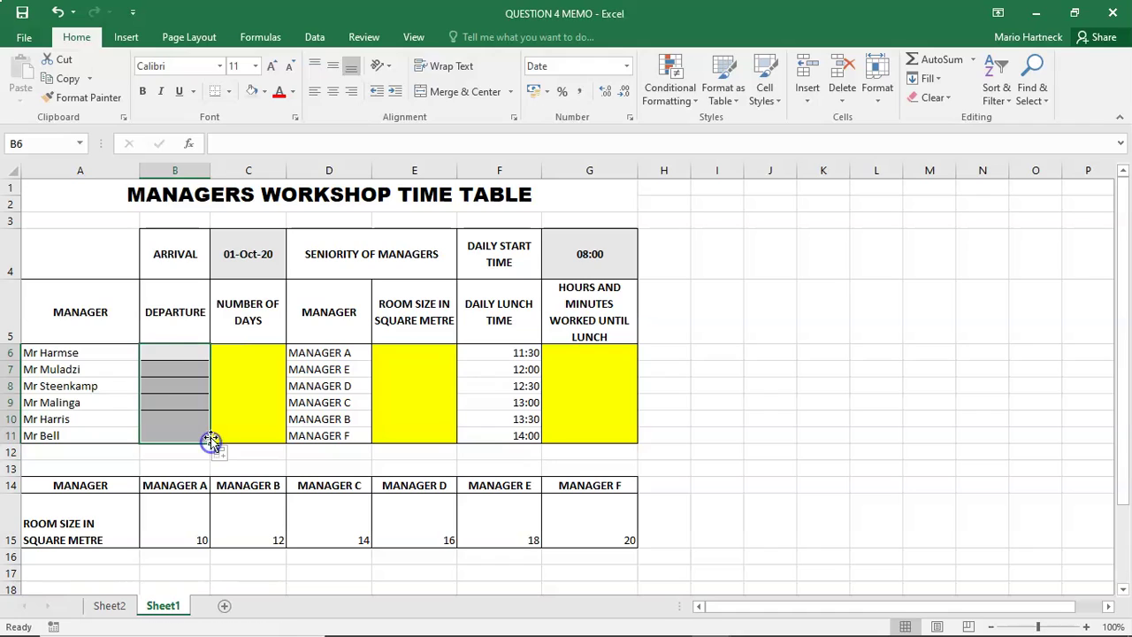
Remove the inner horizontal borders from departure cells B6:B11 and add a border along the bottom of the range.
left_click(178, 355)
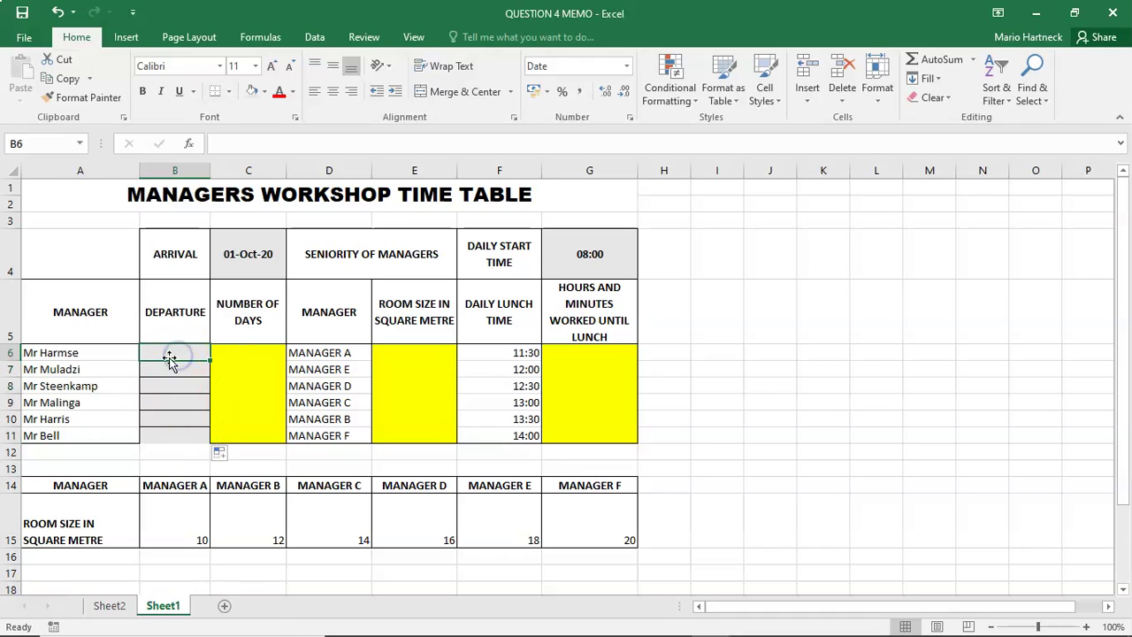
left_click_drag(169, 352, 160, 438)
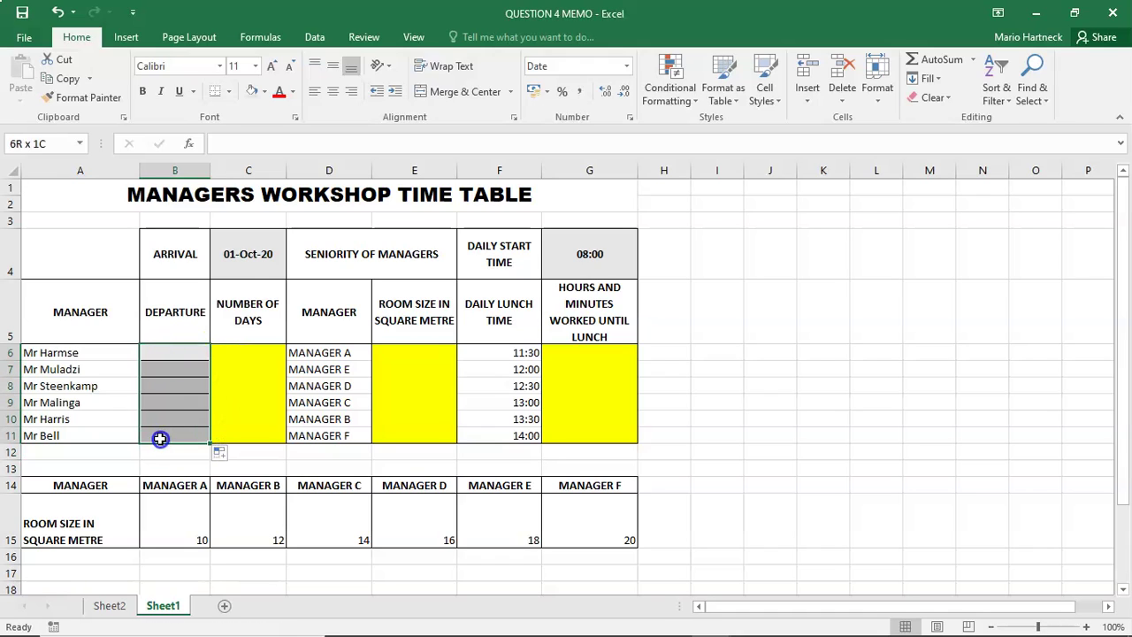
left_click(228, 91)
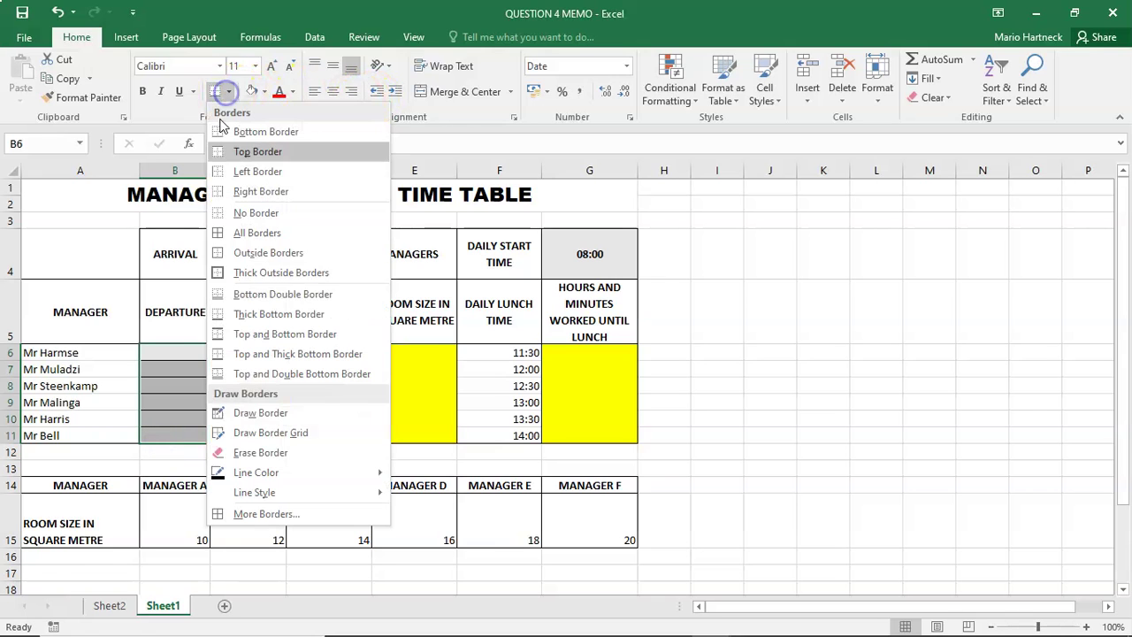
left_click(257, 514)
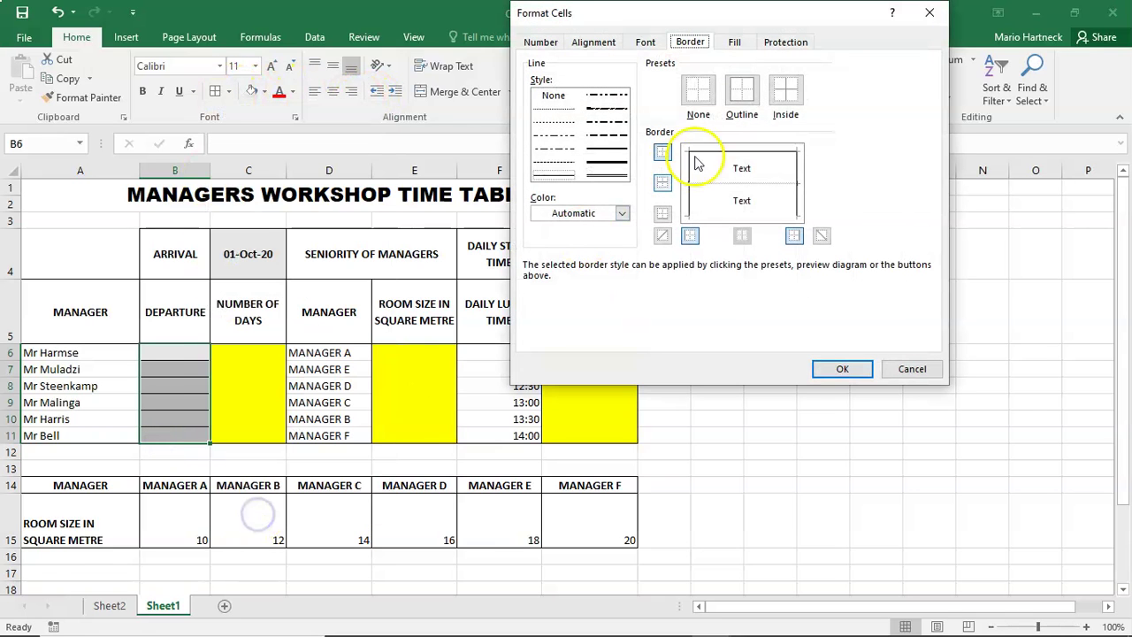
left_click(740, 193)
left_click(734, 191)
left_click(733, 220)
left_click(840, 369)
left_click(832, 356)
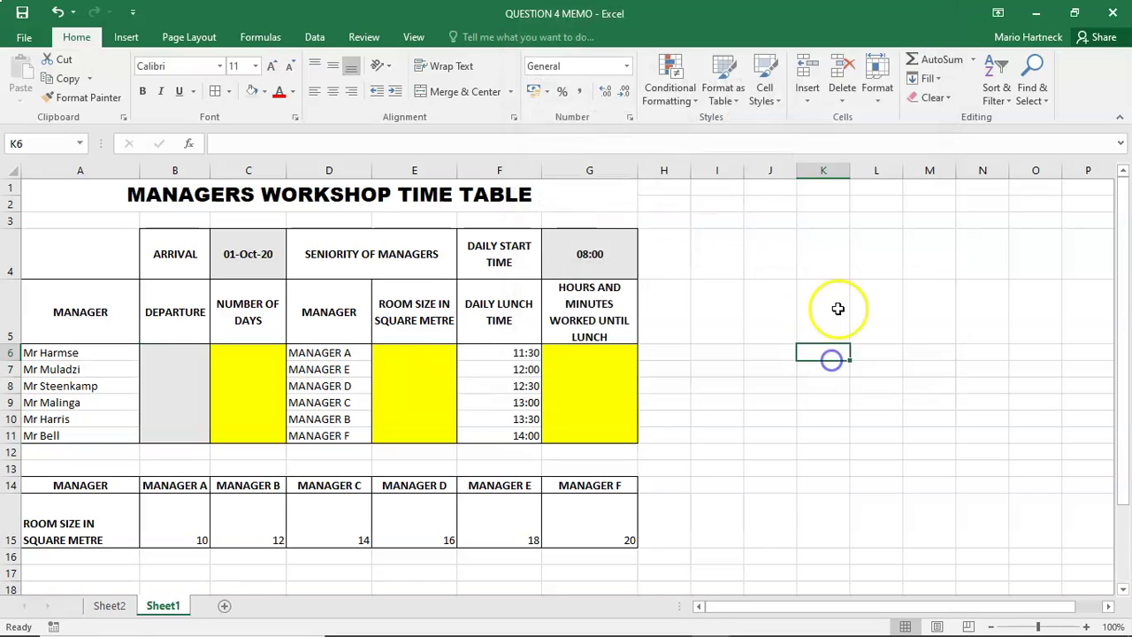
Check the first departure date in the task PDF in Acrobat Reader and enter 7 OCTOBER 2020 in departure cell B6 of the QUESTION 4 MEMO workbook.
left_click(173, 351)
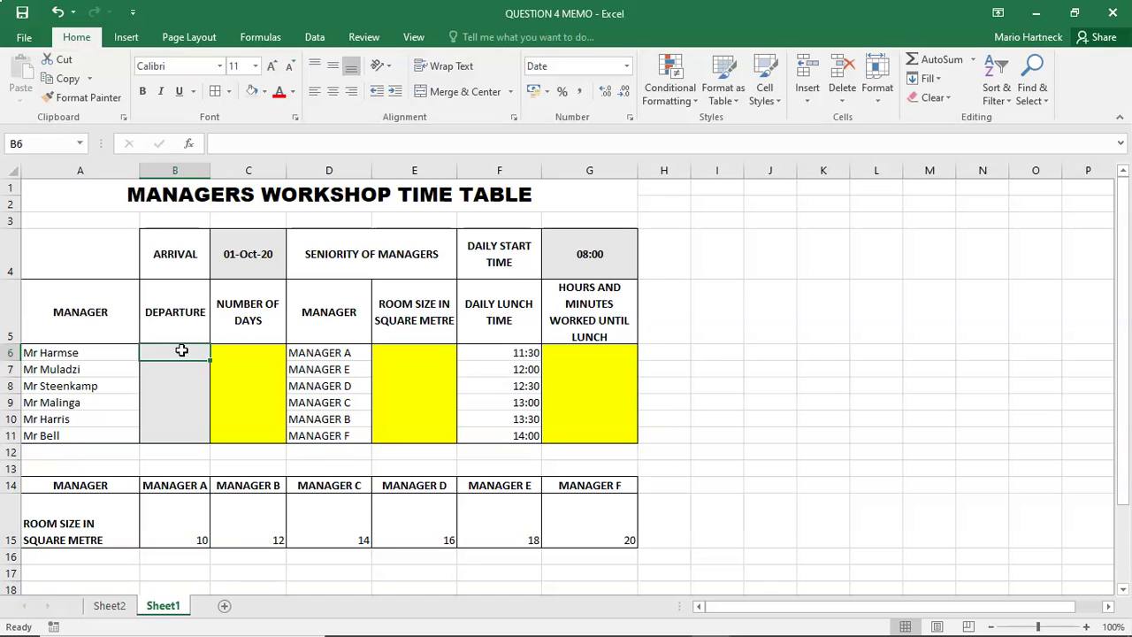
mouse_move(715, 634)
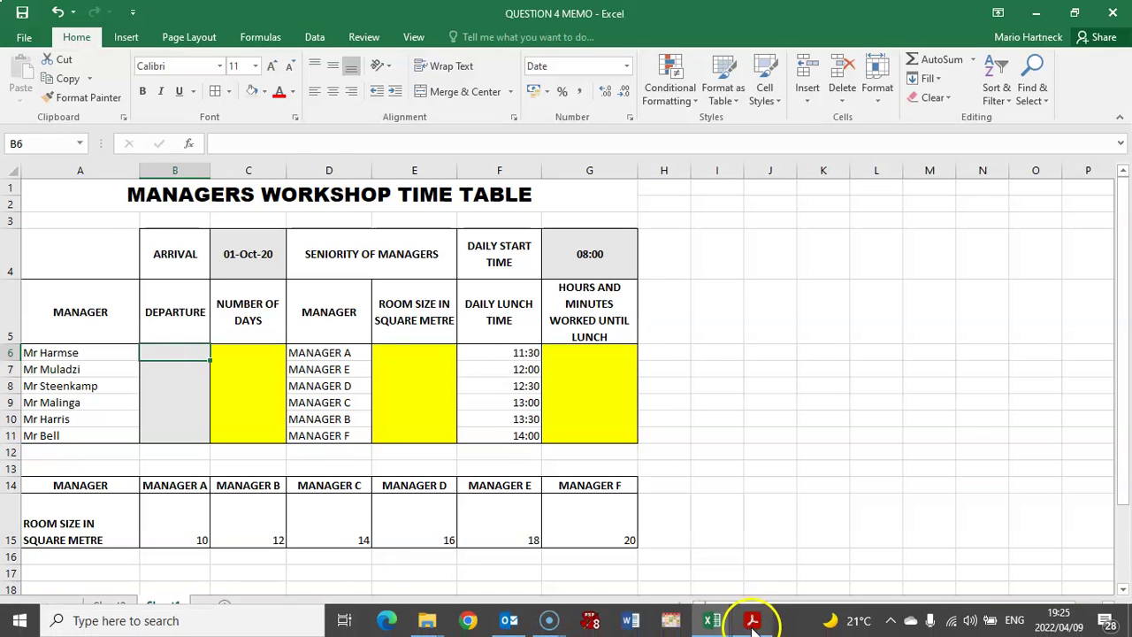
left_click(752, 622)
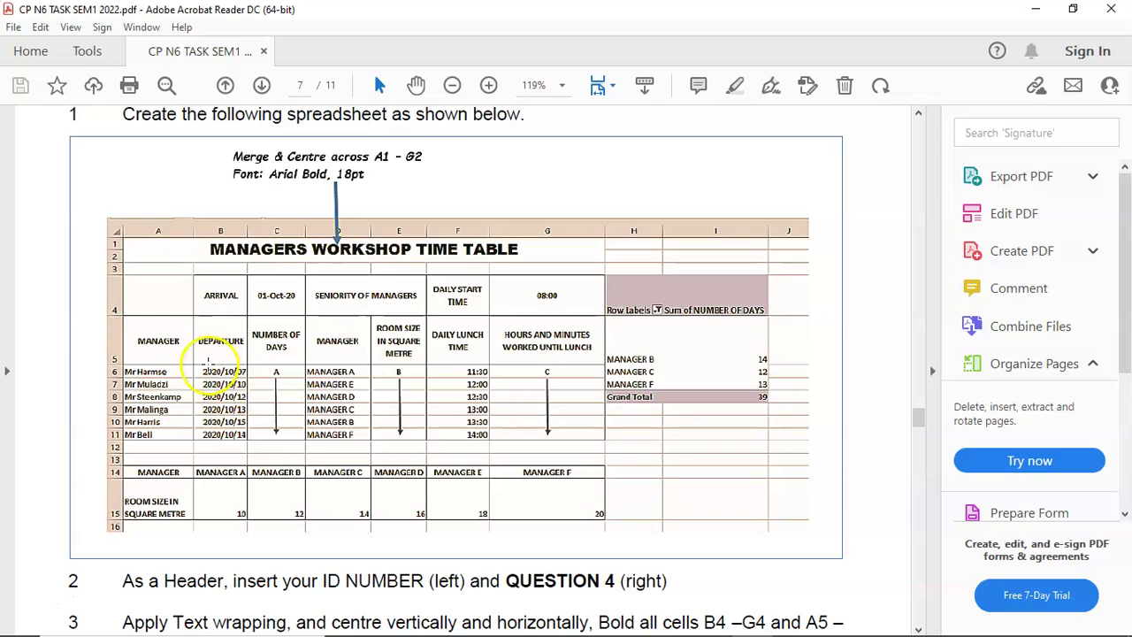
mouse_move(578, 632)
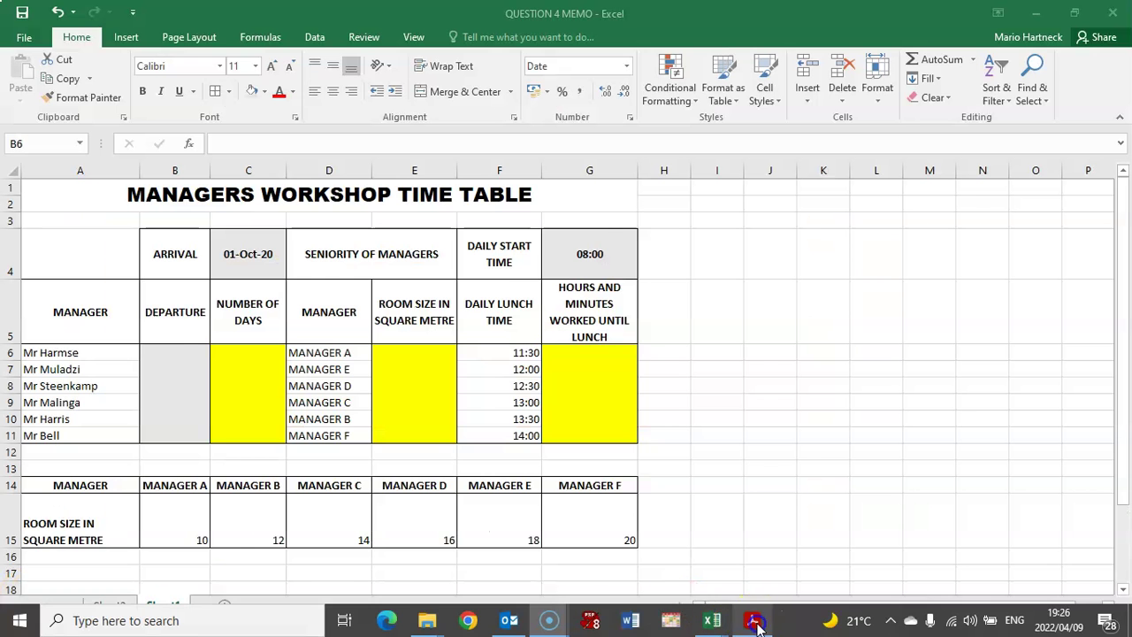
left_click(754, 624)
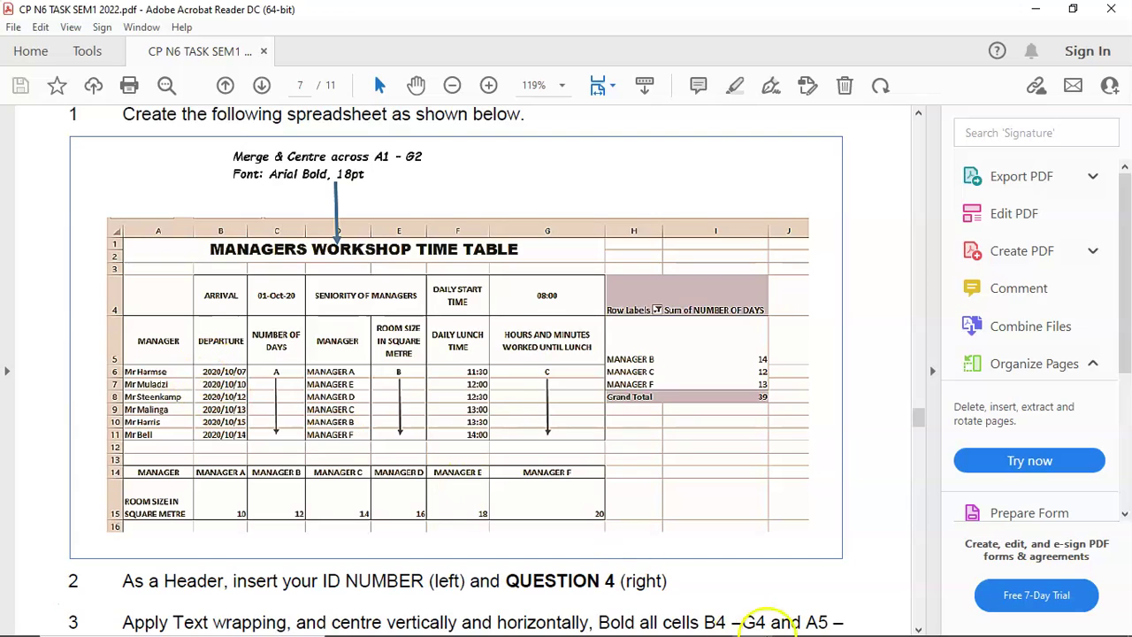
mouse_move(712, 620)
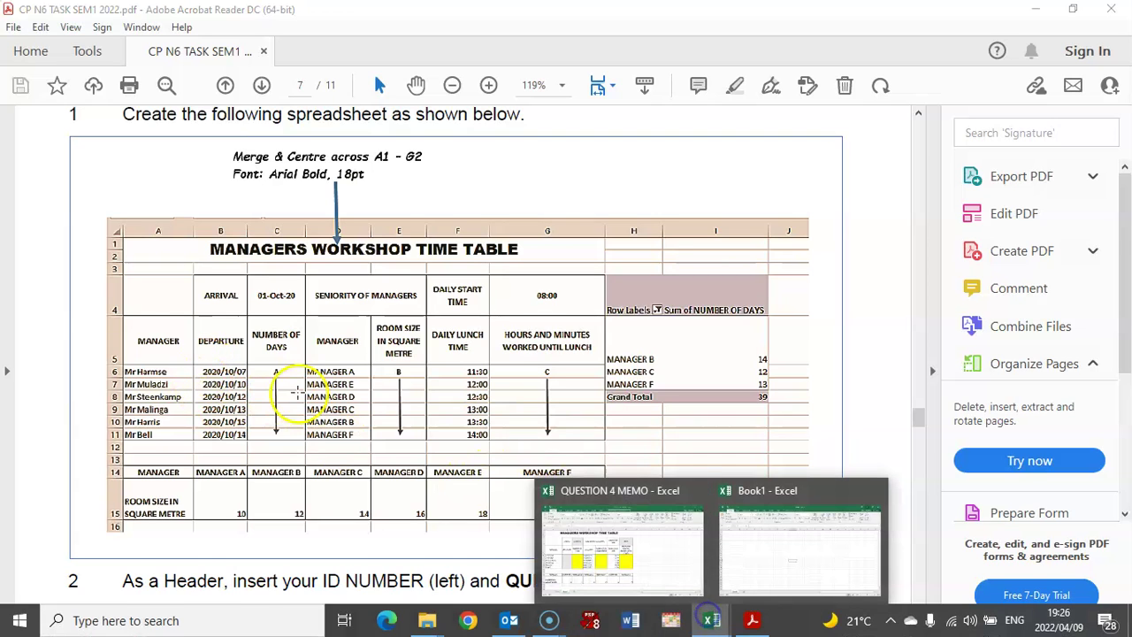
left_click(590, 538)
type("7 OCTOBER")
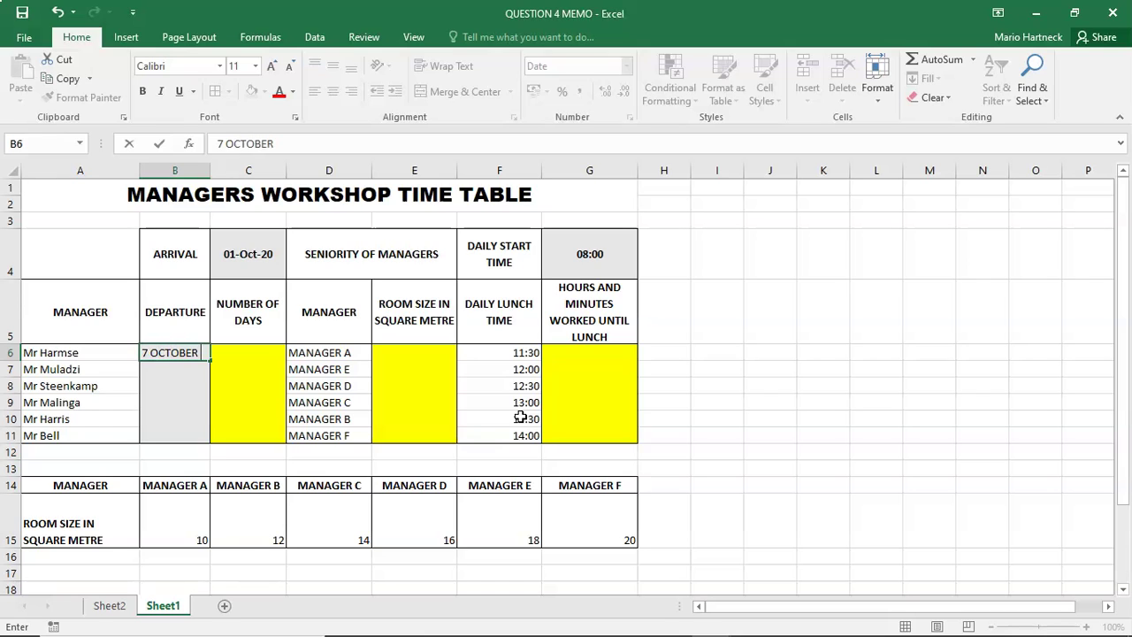
type(" 2020")
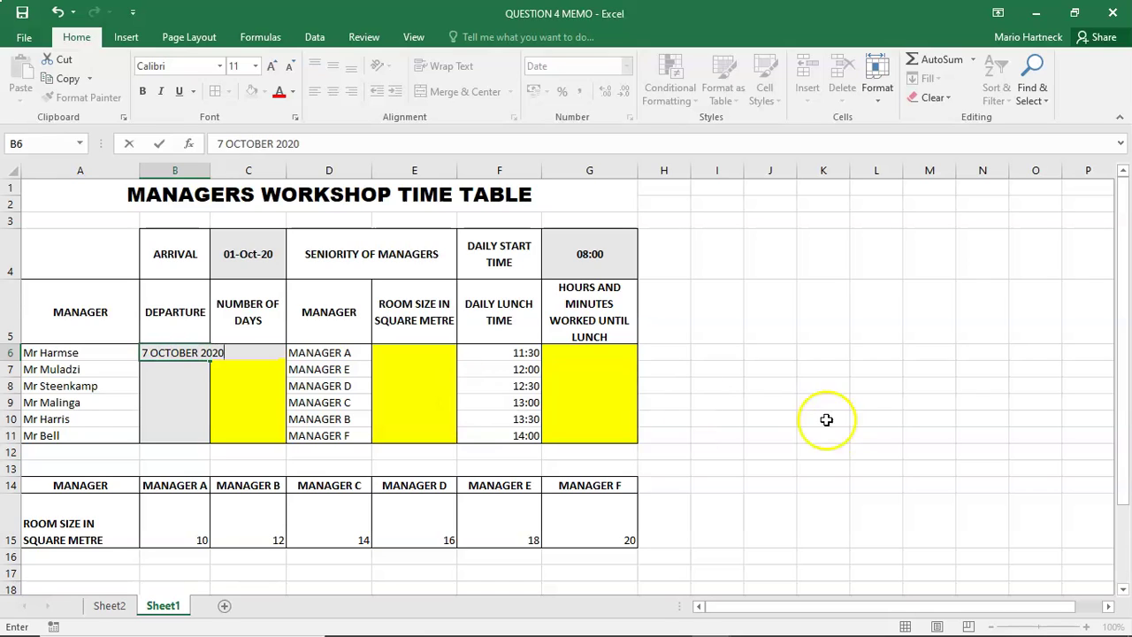
left_click(811, 413)
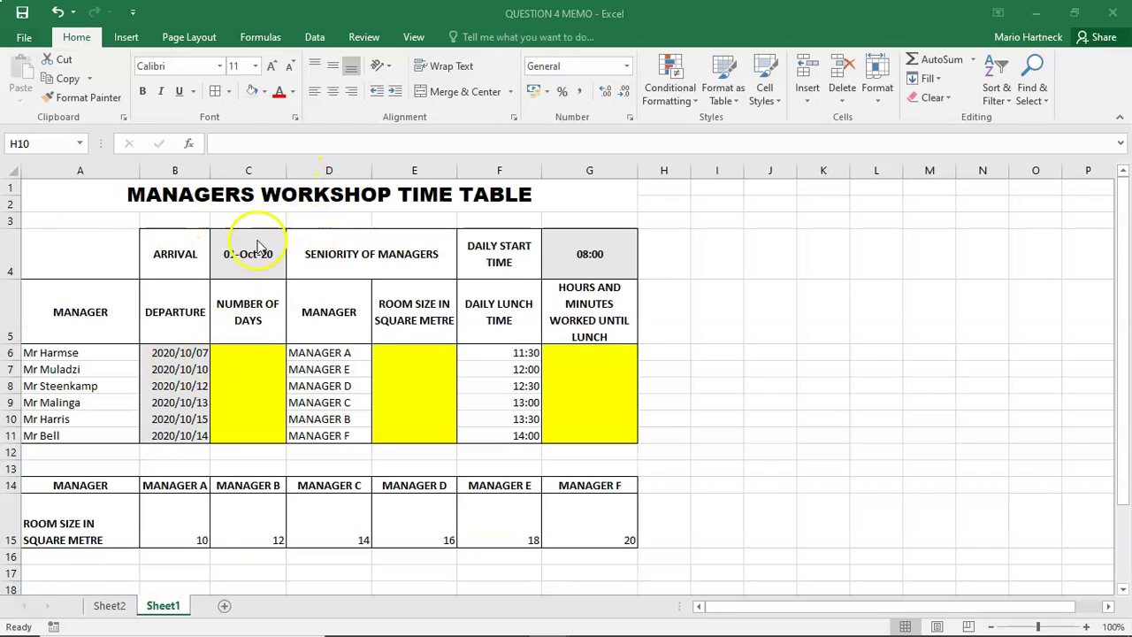
left_click(572, 267)
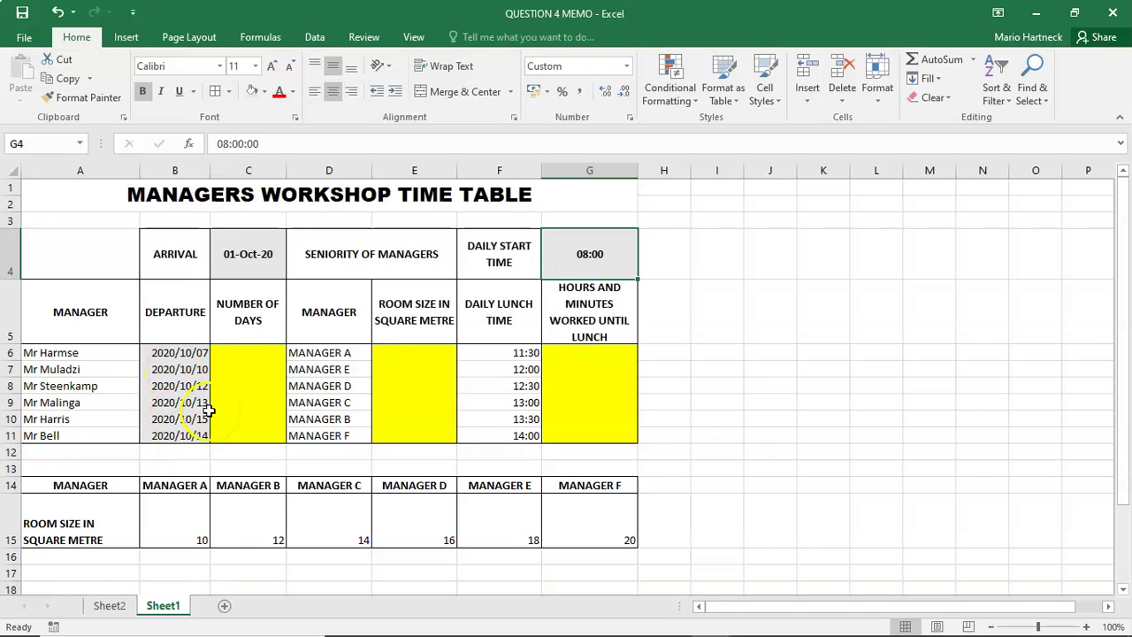
left_click(239, 368)
left_click(402, 366)
left_click(575, 352)
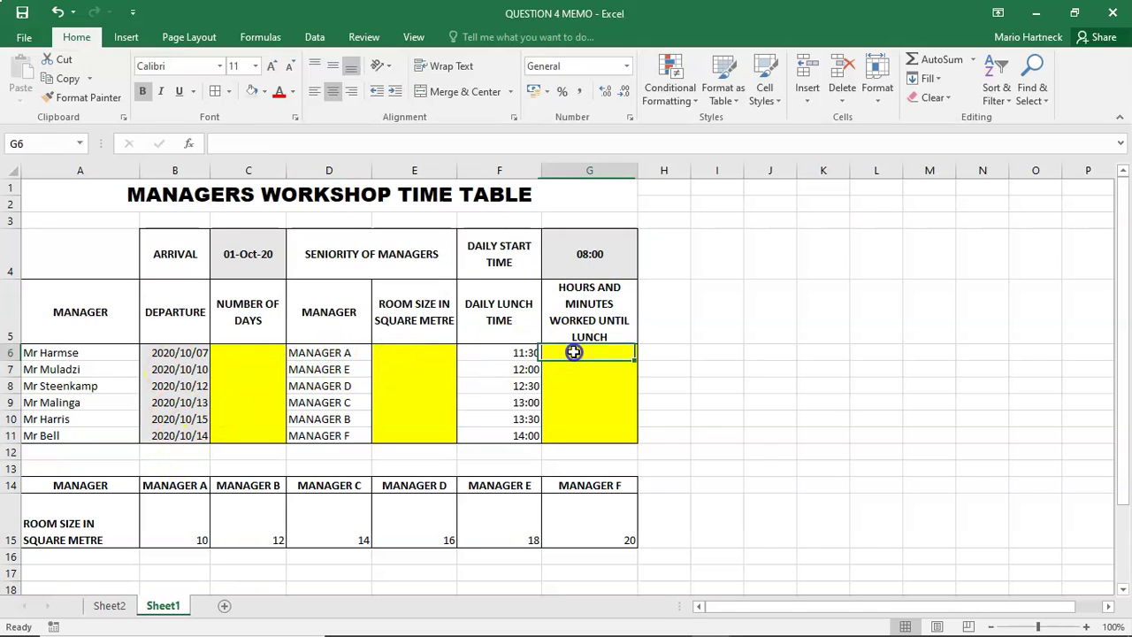
left_click(230, 349)
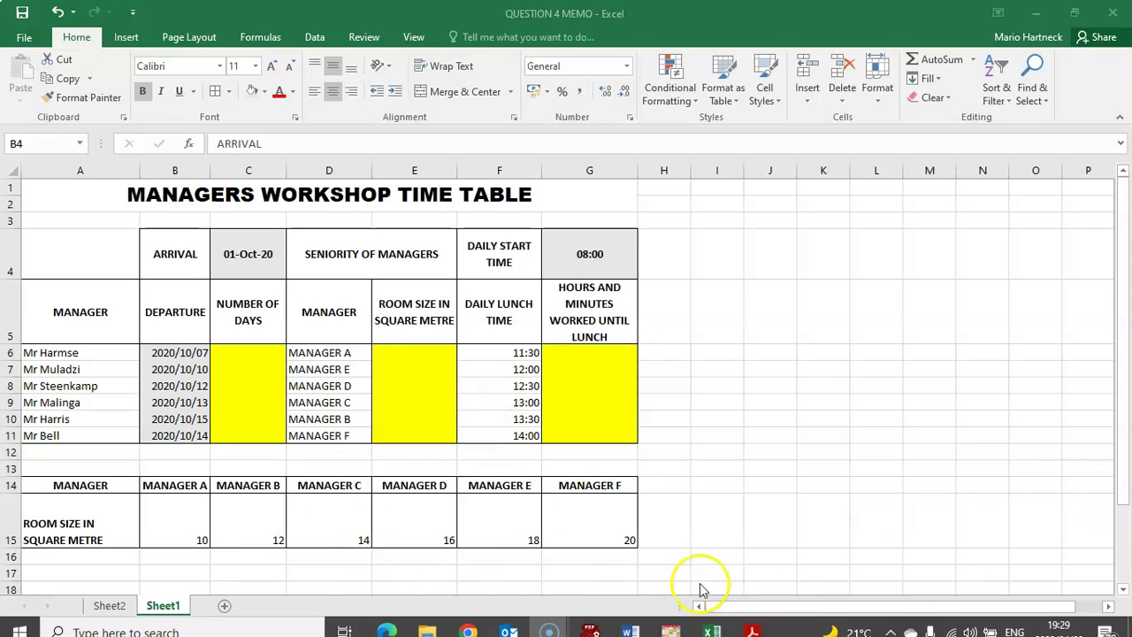
Read instruction A for calculating NUMBER OF DAYS in the task PDF in Acrobat Reader, and return to the QUESTION 4 MEMO workbook.
left_click(753, 620)
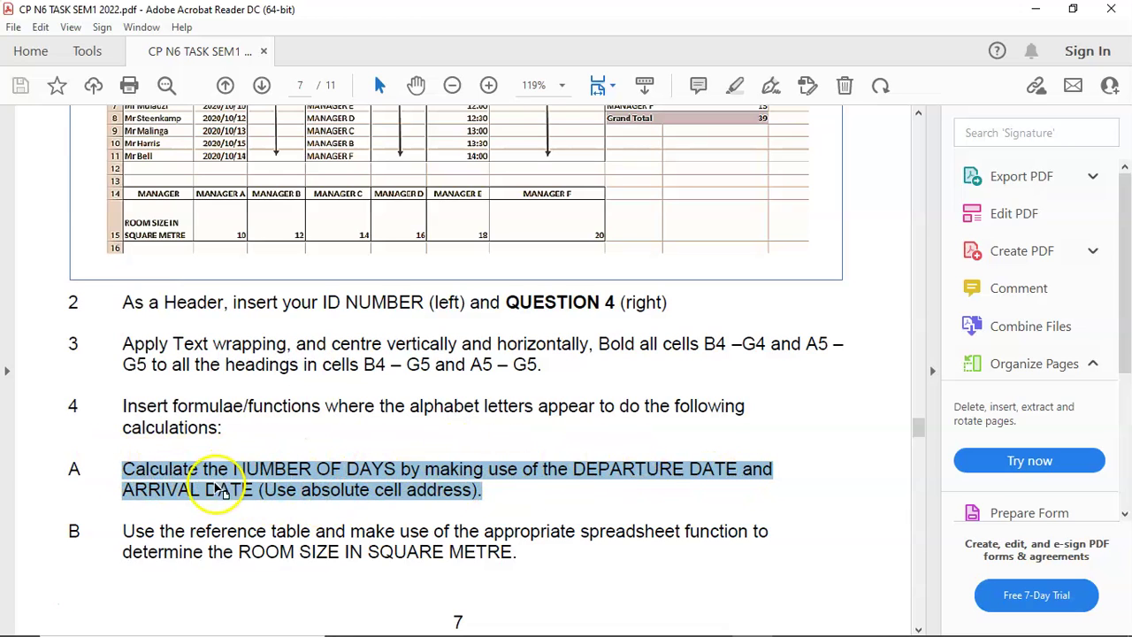
mouse_move(712, 620)
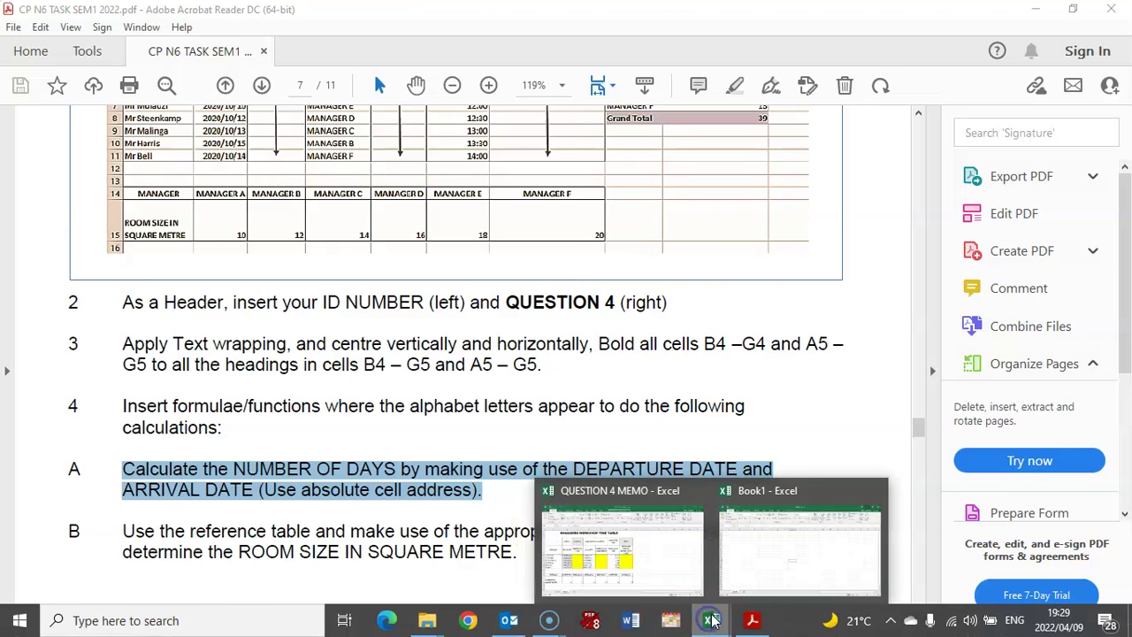
left_click(632, 569)
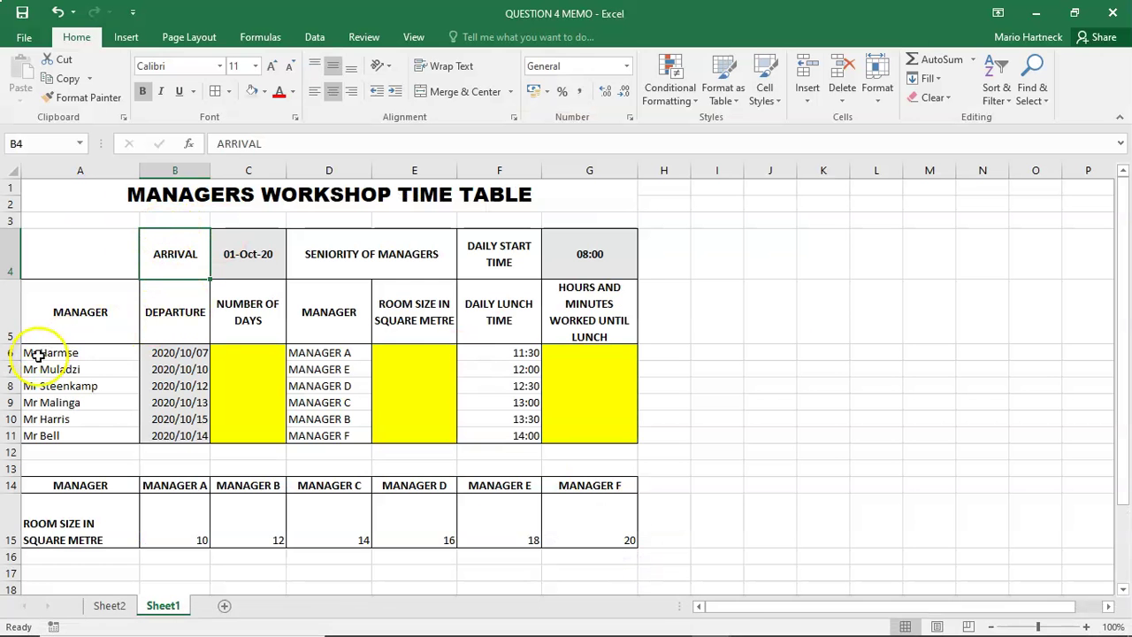
Examine the timetable's title, the row 5 headings and how the managers in column A match the seniority codes in D6:D11.
left_click_drag(91, 311, 589, 325)
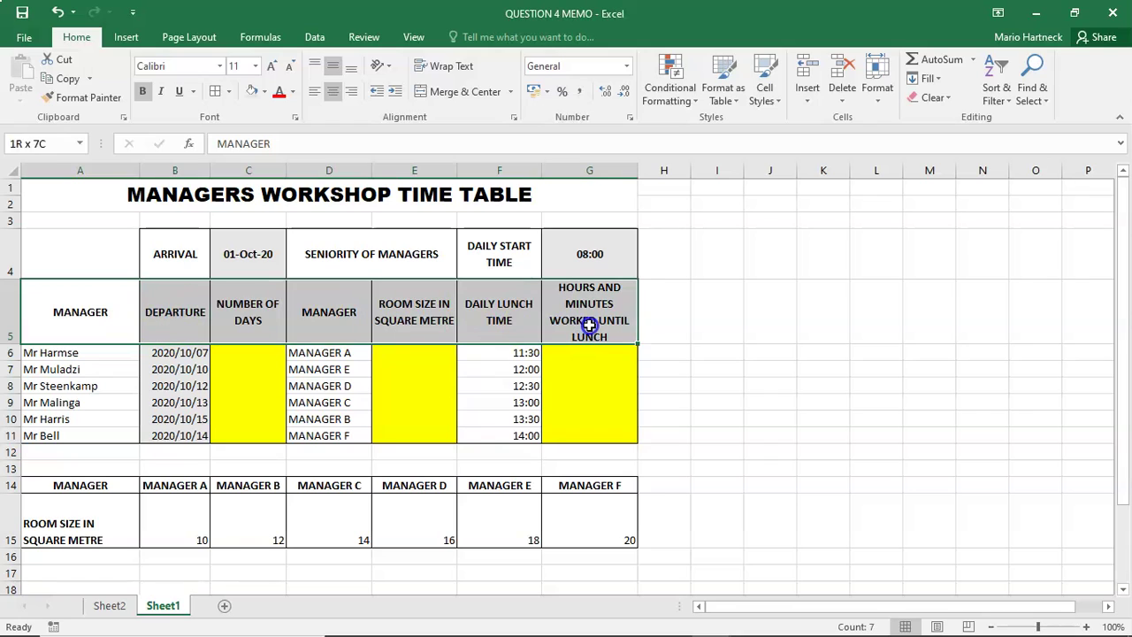
left_click(177, 192)
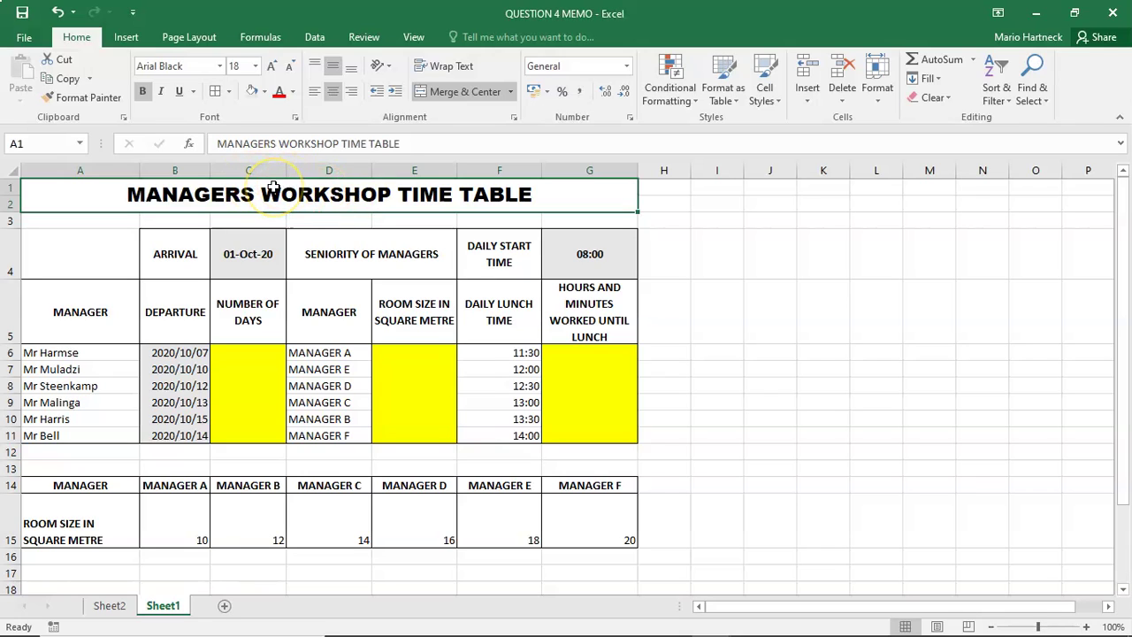
left_click(370, 250)
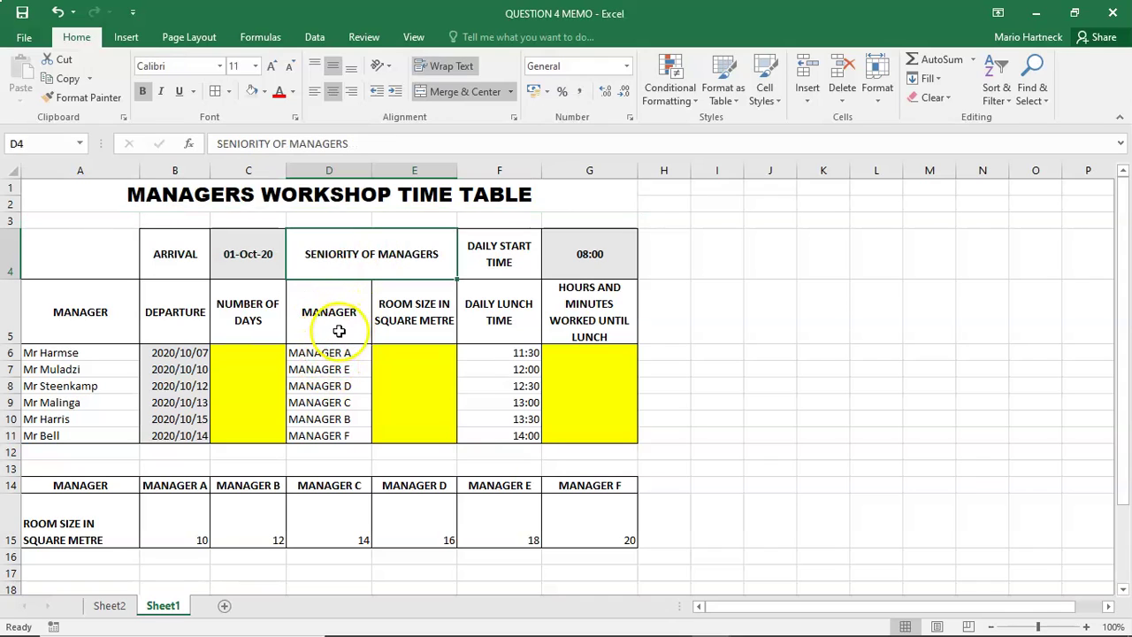
left_click(355, 353)
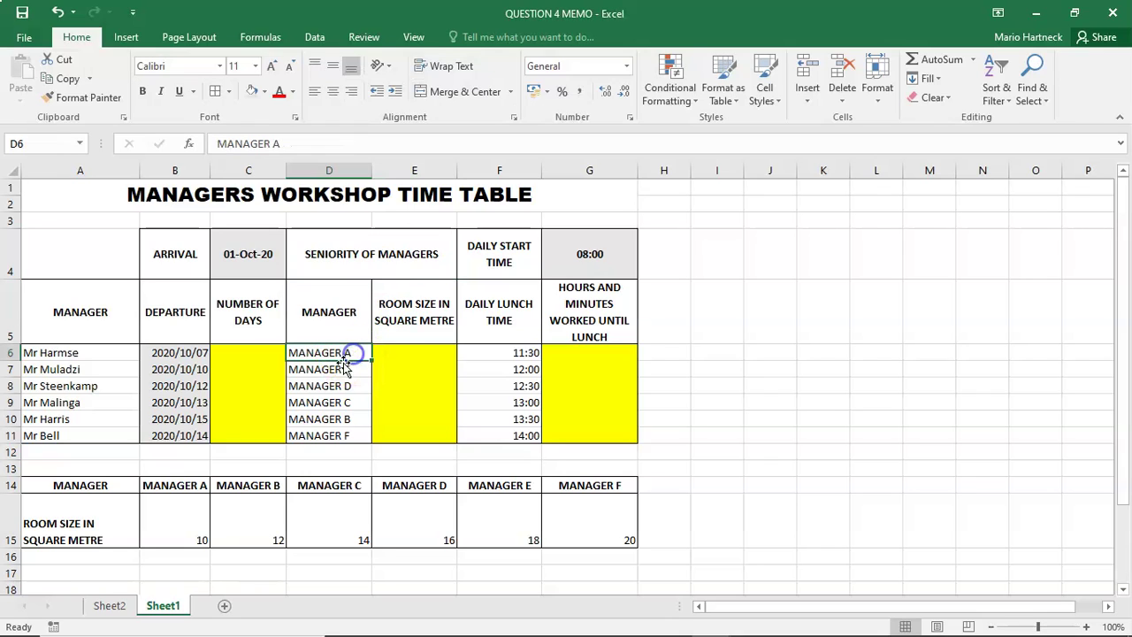
left_click(341, 419)
left_click(336, 403)
left_click(337, 386)
left_click(335, 368)
left_click(330, 433)
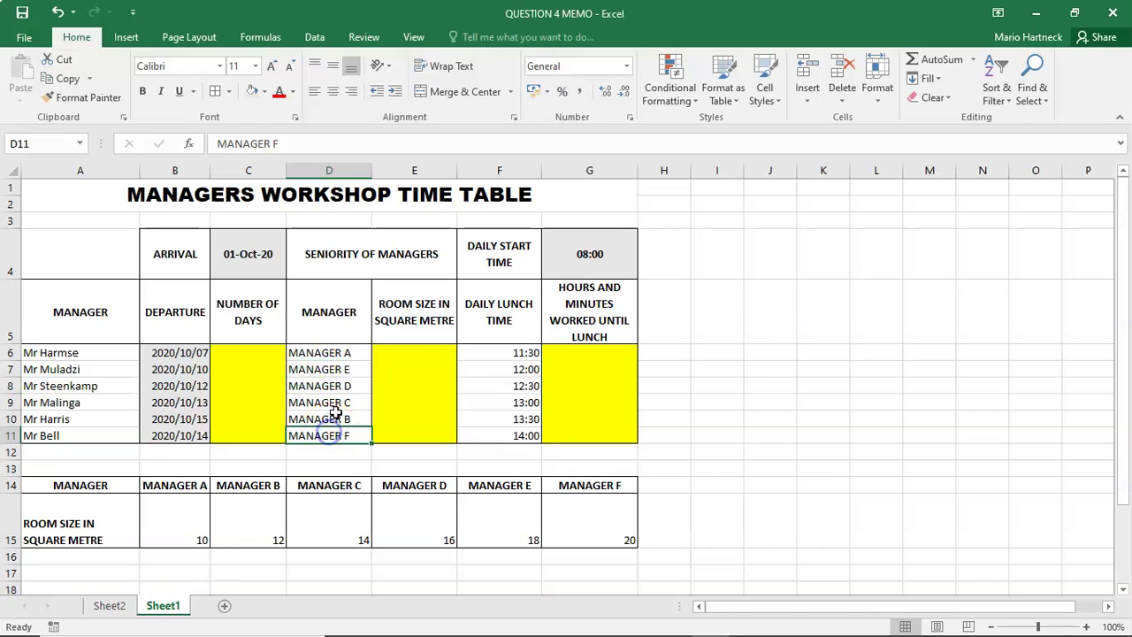
left_click(76, 354)
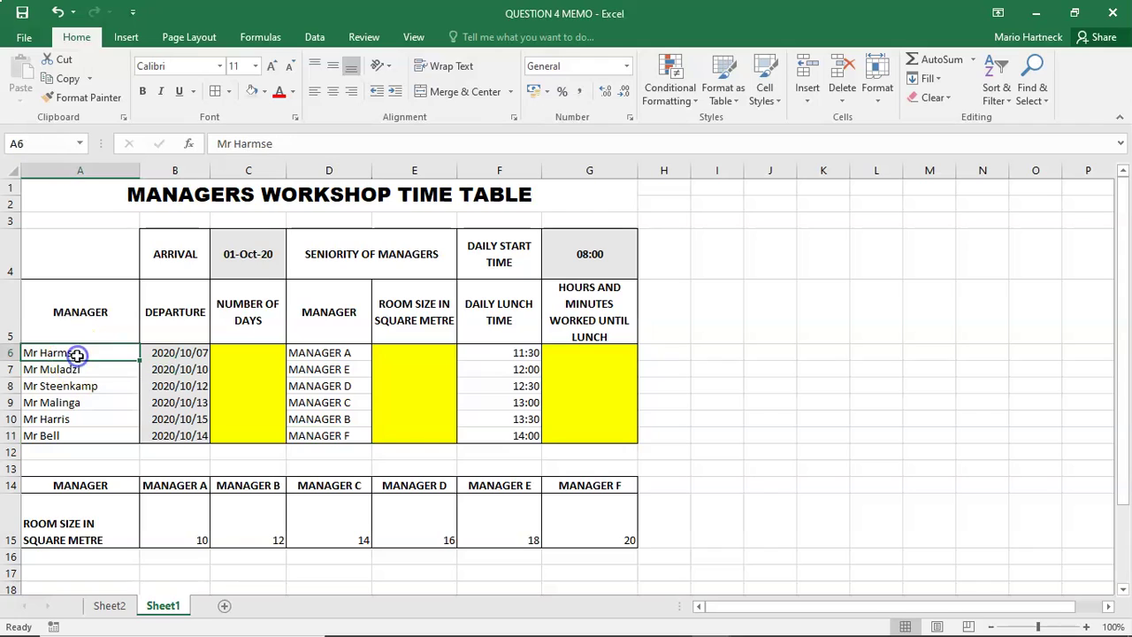
Compare the arrival date in C4 with the departure dates in B6:B11 to work out how the number of days is calculated.
left_click(252, 254)
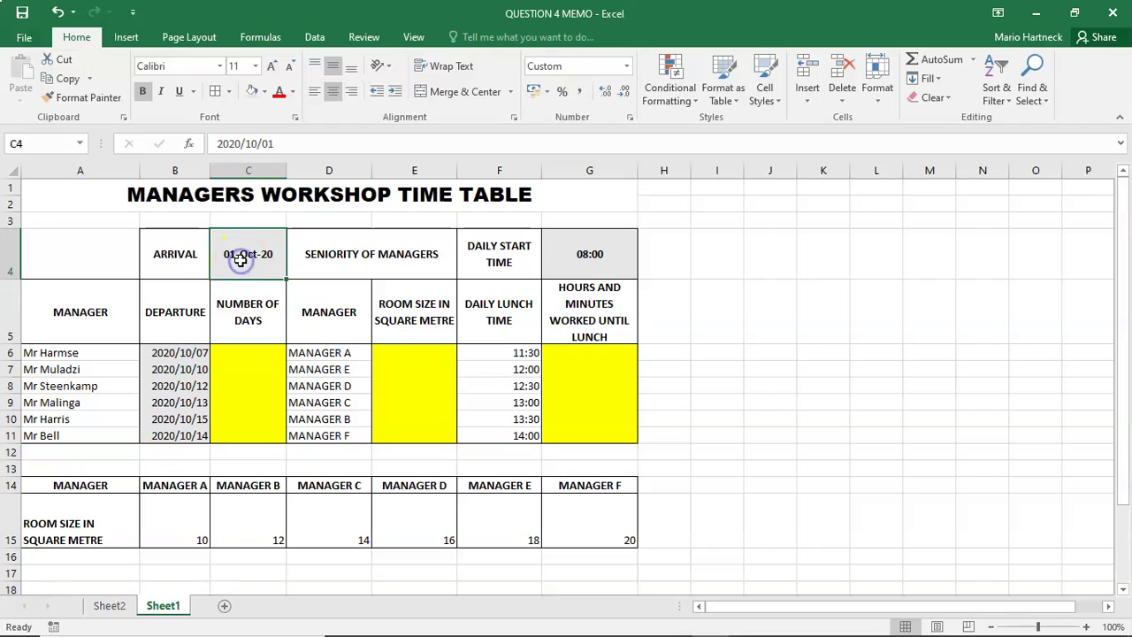
left_click(188, 352)
left_click(189, 368)
left_click(189, 386)
left_click(188, 421)
left_click(181, 435)
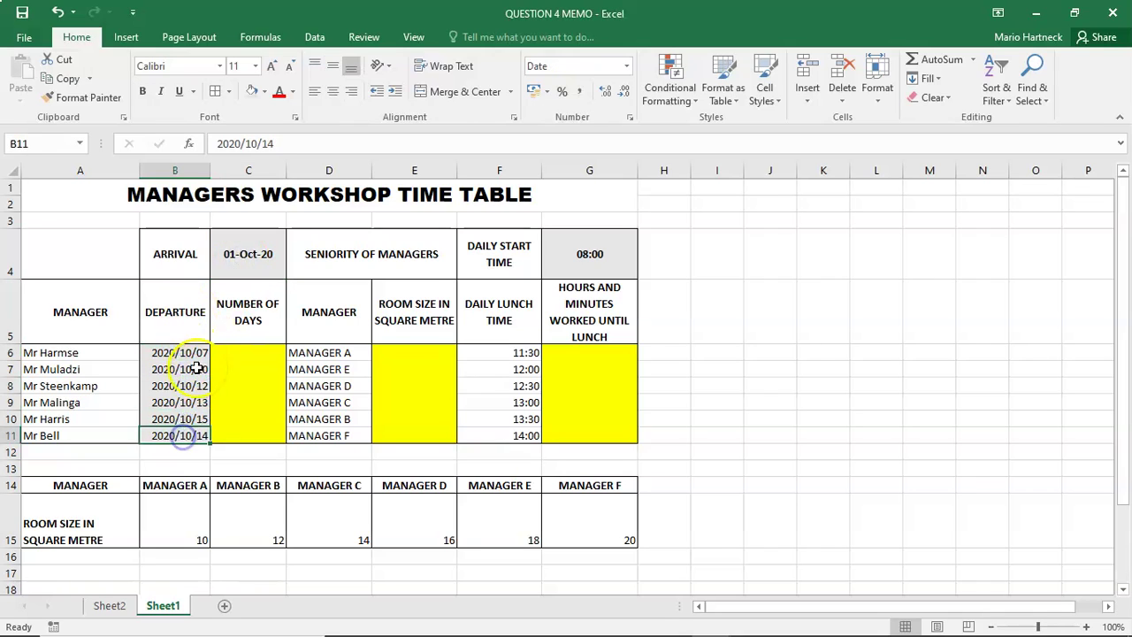
left_click(249, 354)
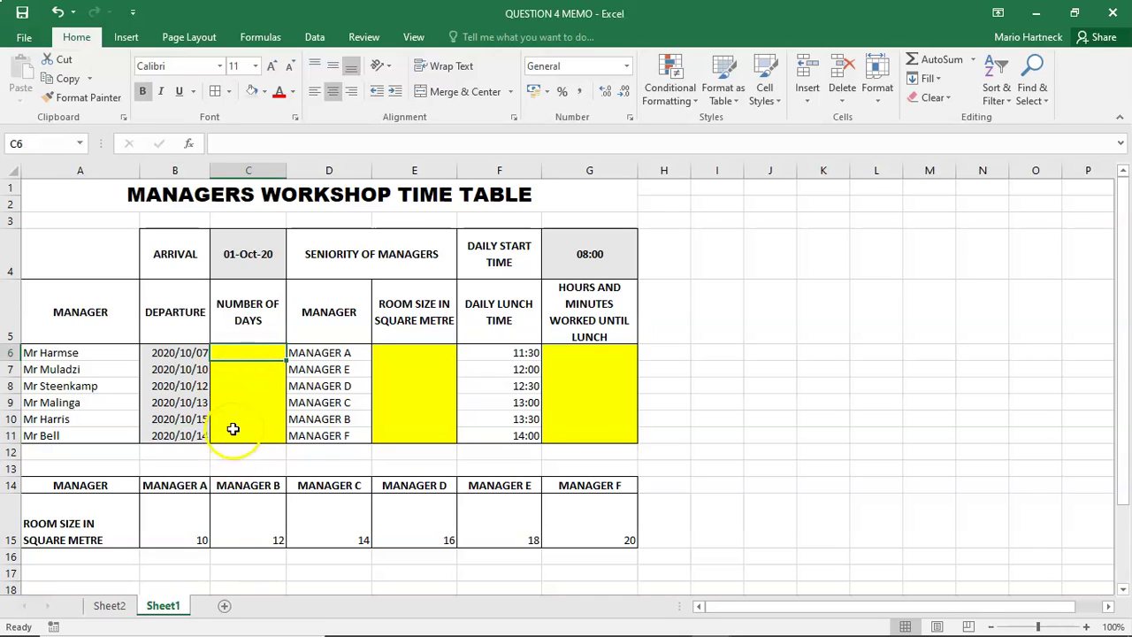
left_click(261, 259)
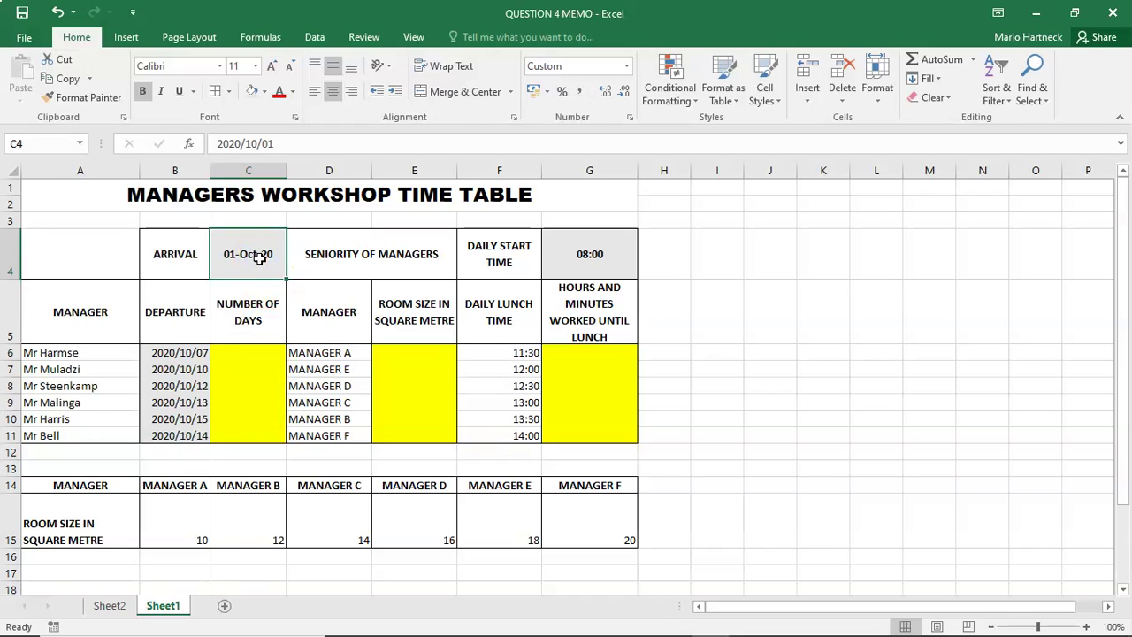
left_click_drag(188, 352, 182, 434)
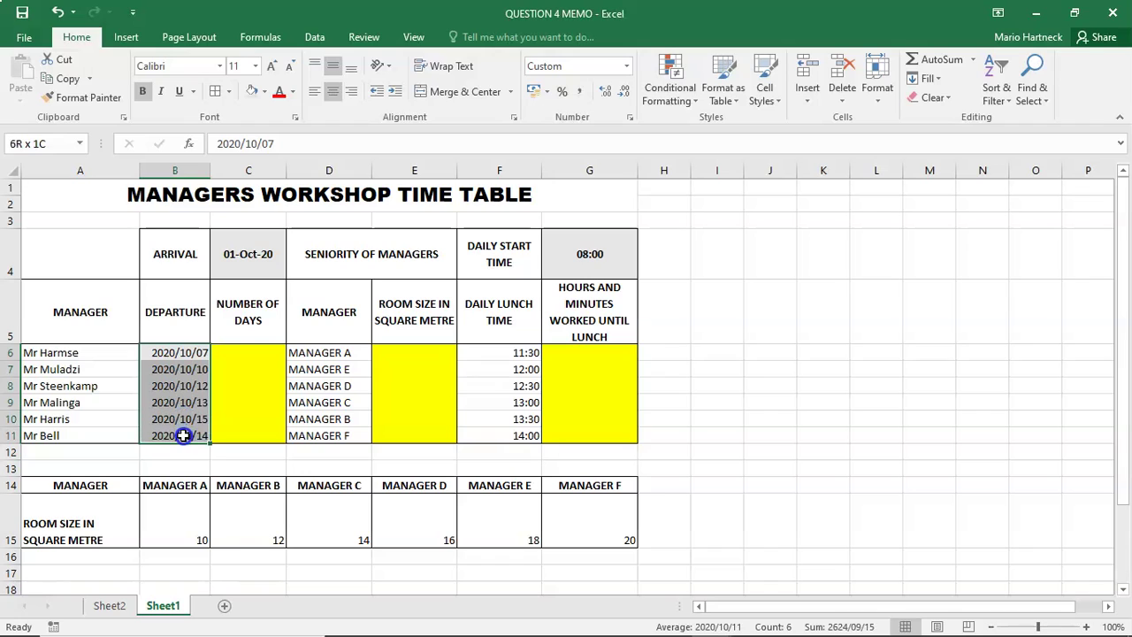
left_click(262, 351)
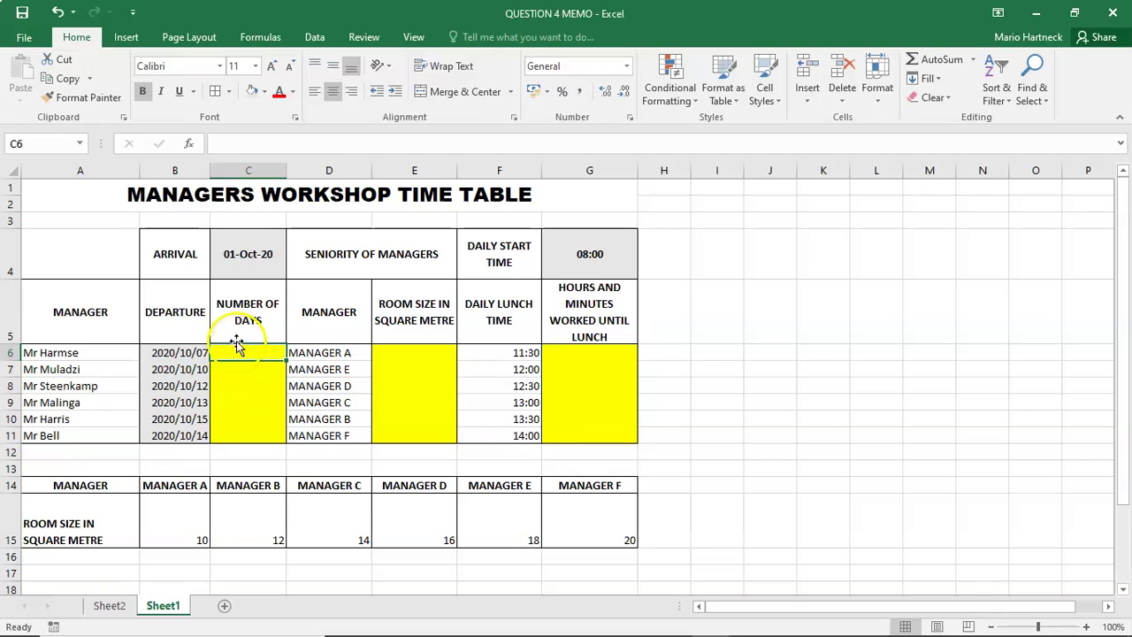
left_click(257, 268)
left_click(187, 350)
left_click(270, 255)
left_click(162, 366)
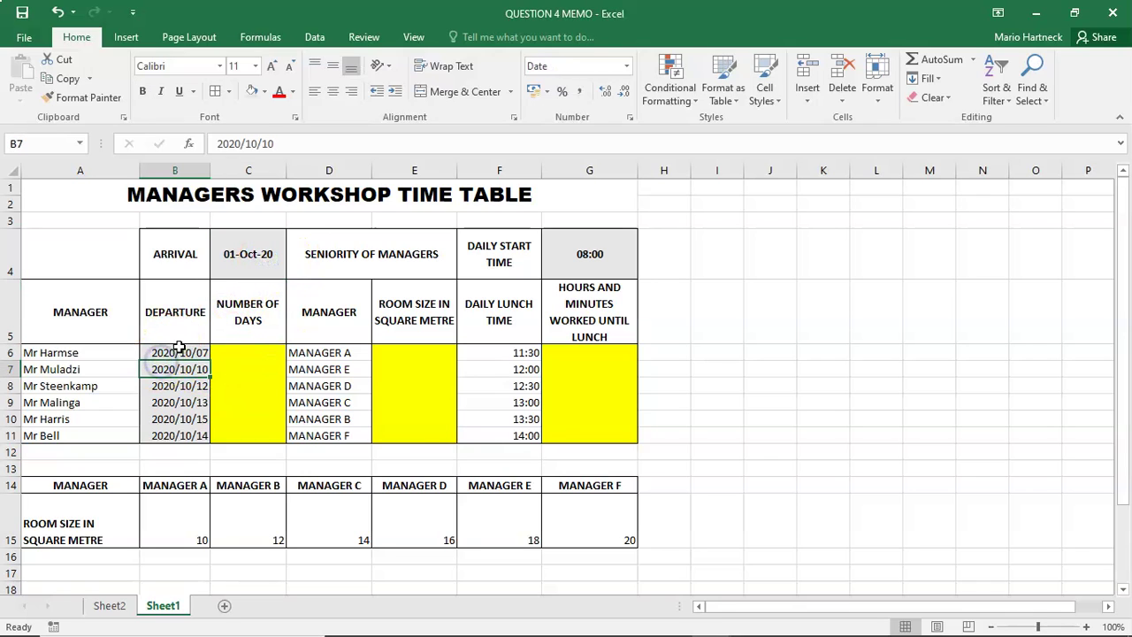
left_click(246, 254)
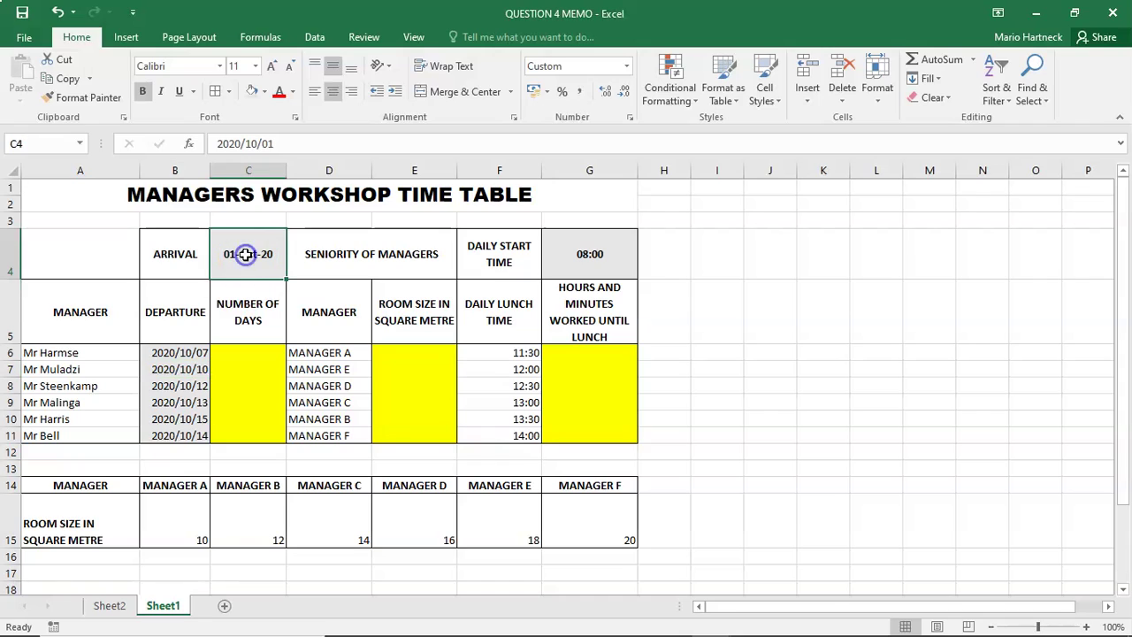
left_click(196, 352)
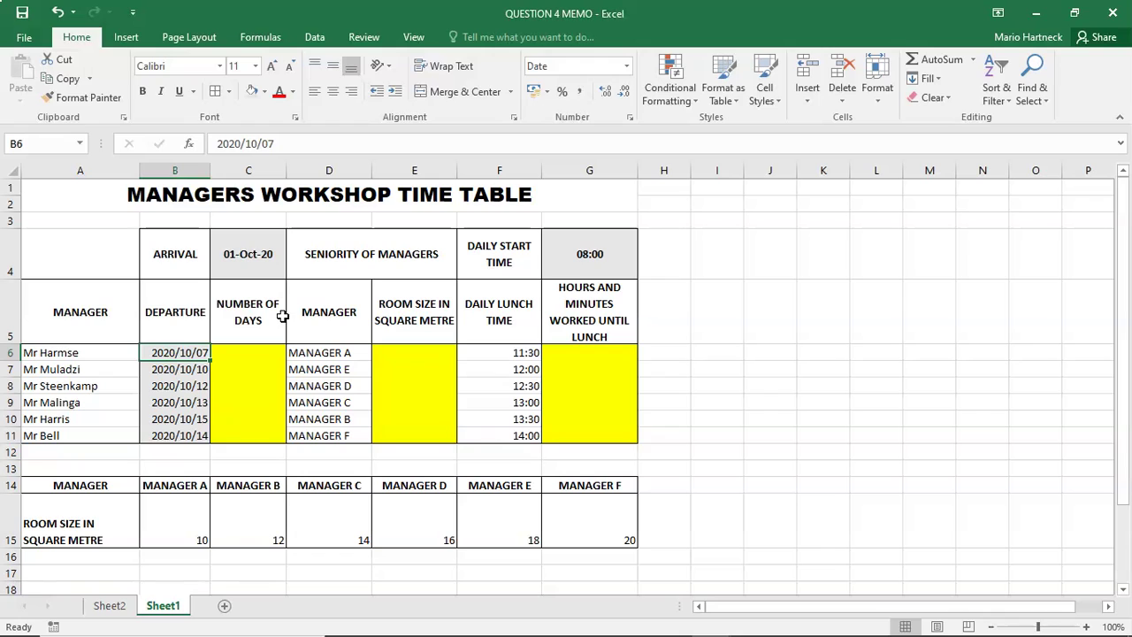
Enter the formula =B6-C4 in cell C6 to calculate the first manager's number of days.
left_click(242, 359)
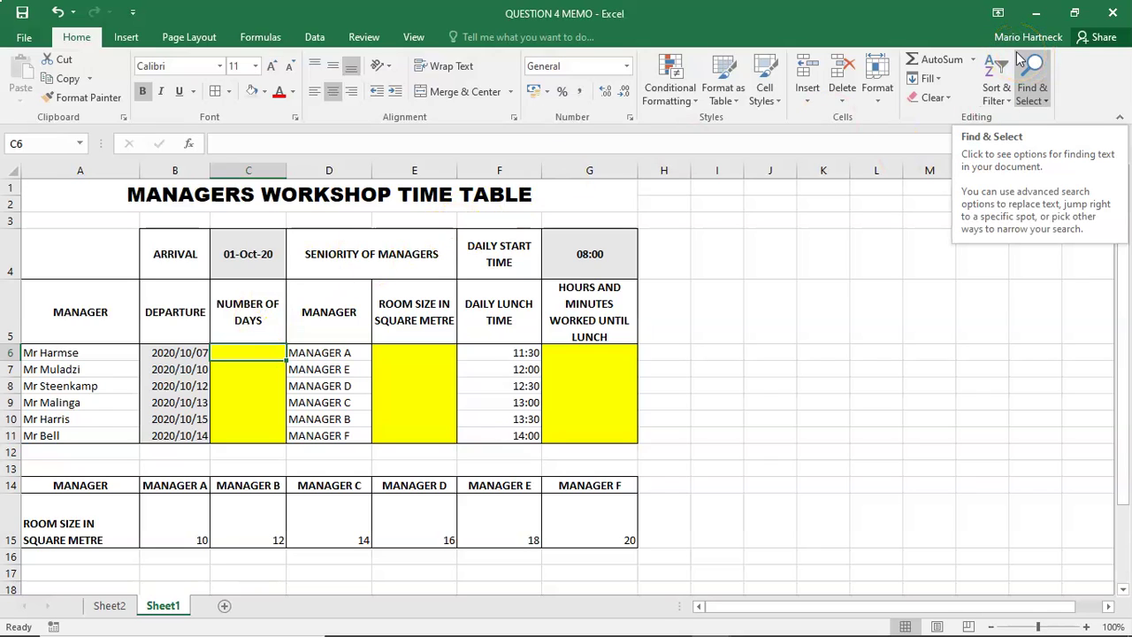
type("=")
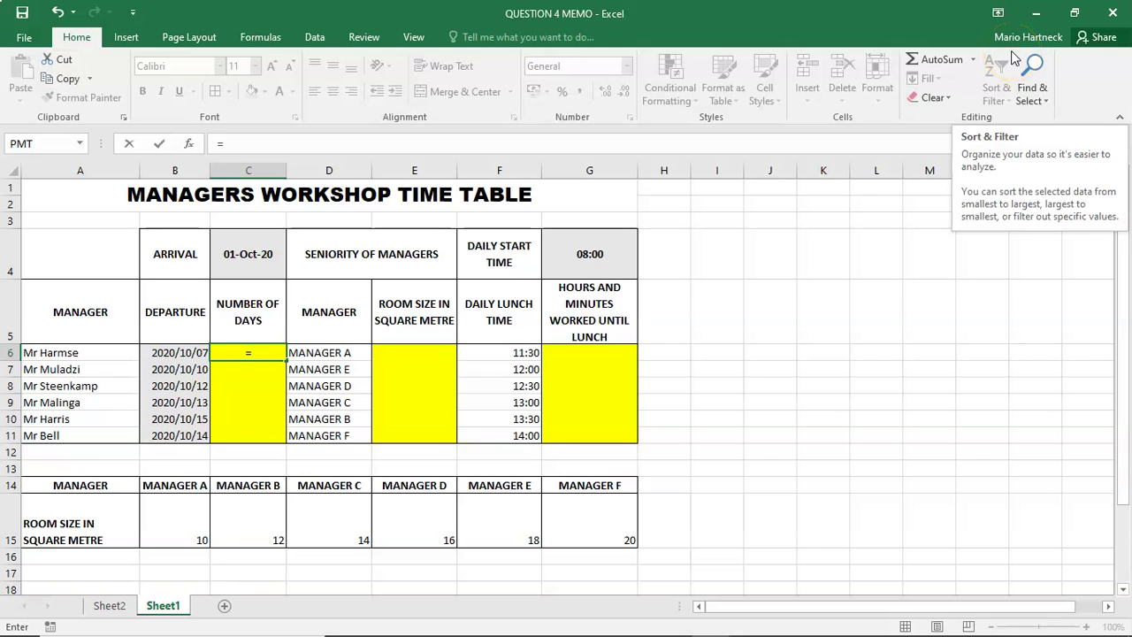
left_click(175, 352)
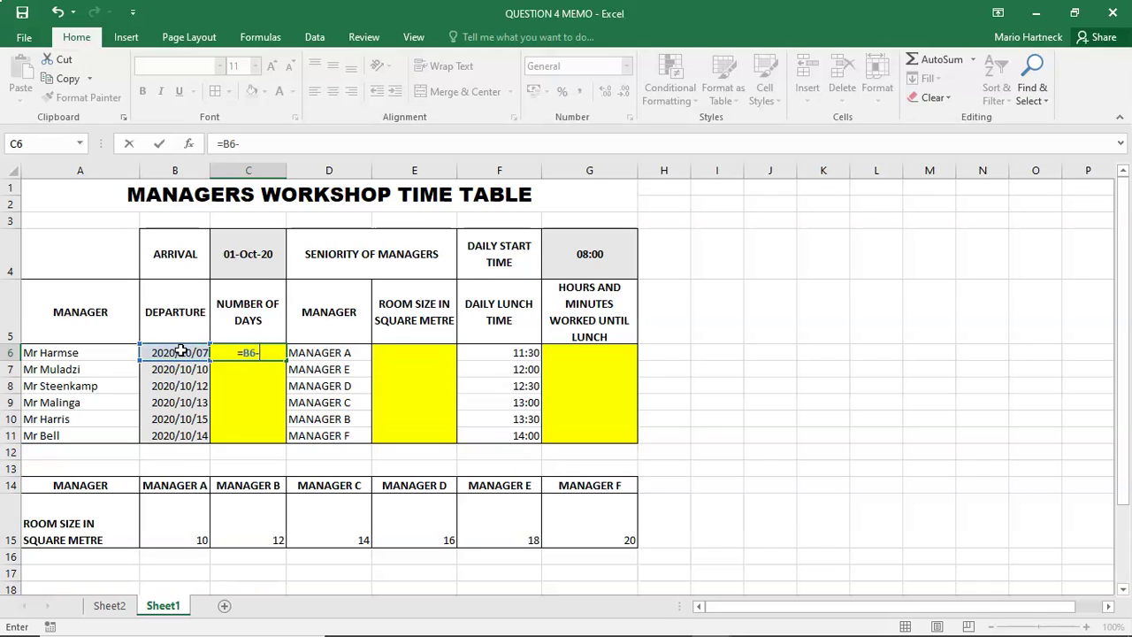
left_click(239, 254)
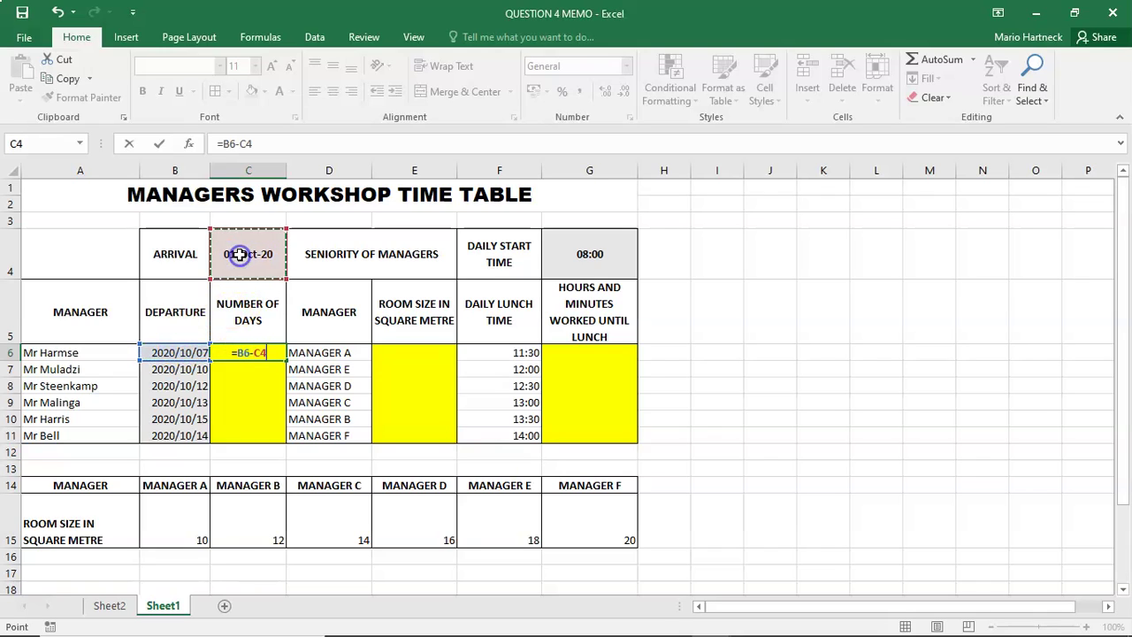
key("ctrl+Return")
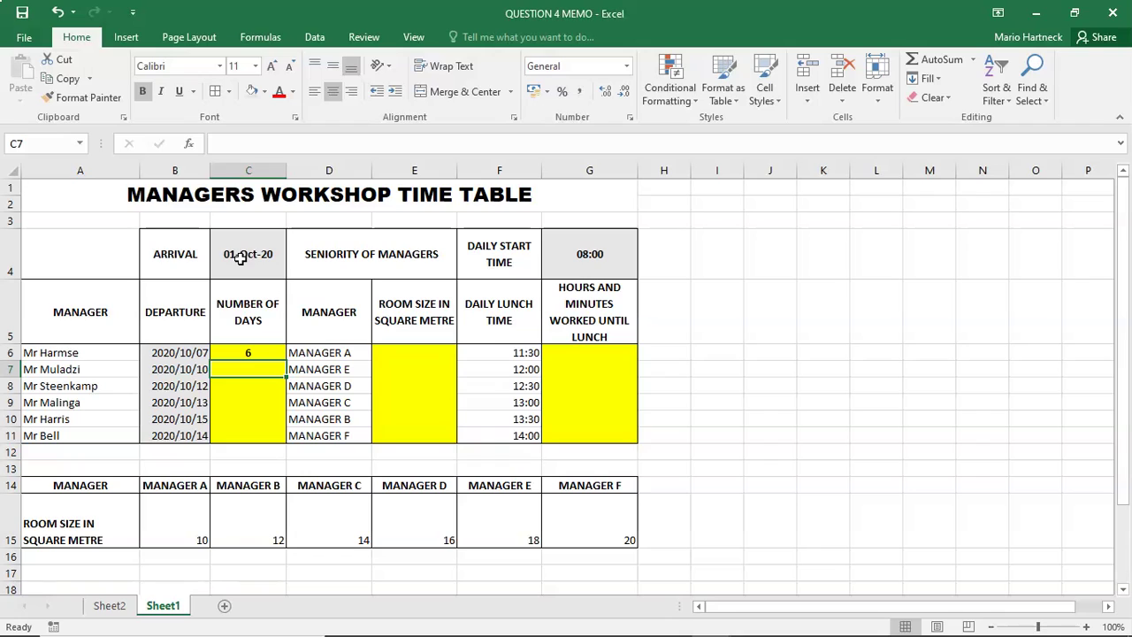
Try copying the formula in C6 down to C11 and inspect the copied formulas in C7, C9 and C11.
left_click(249, 353)
left_click_drag(285, 360, 291, 436)
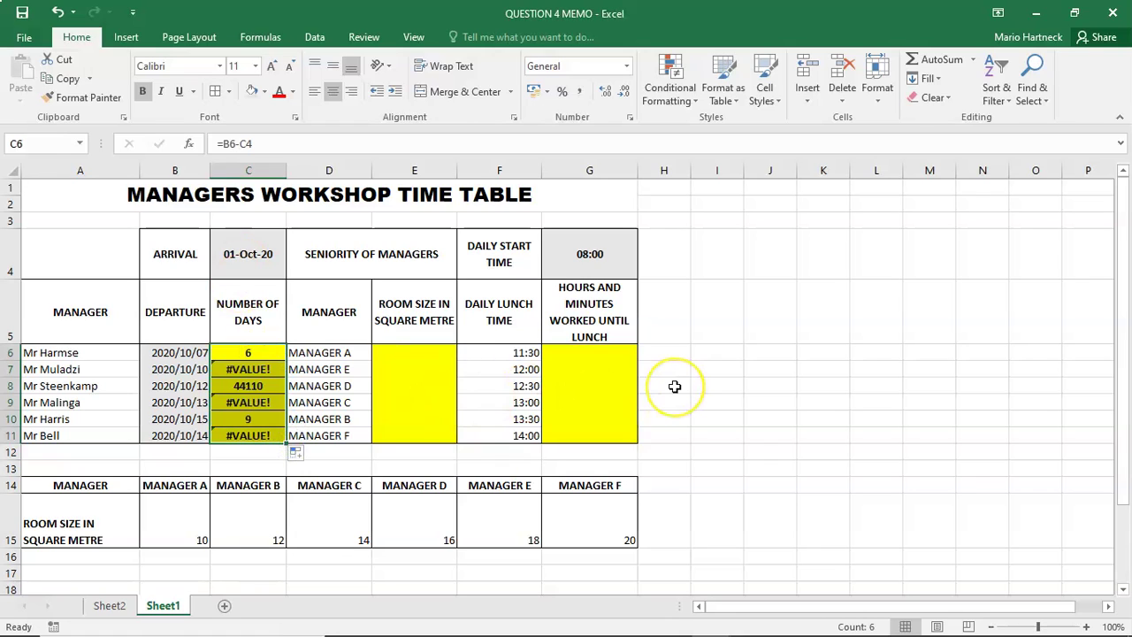
left_click(241, 376)
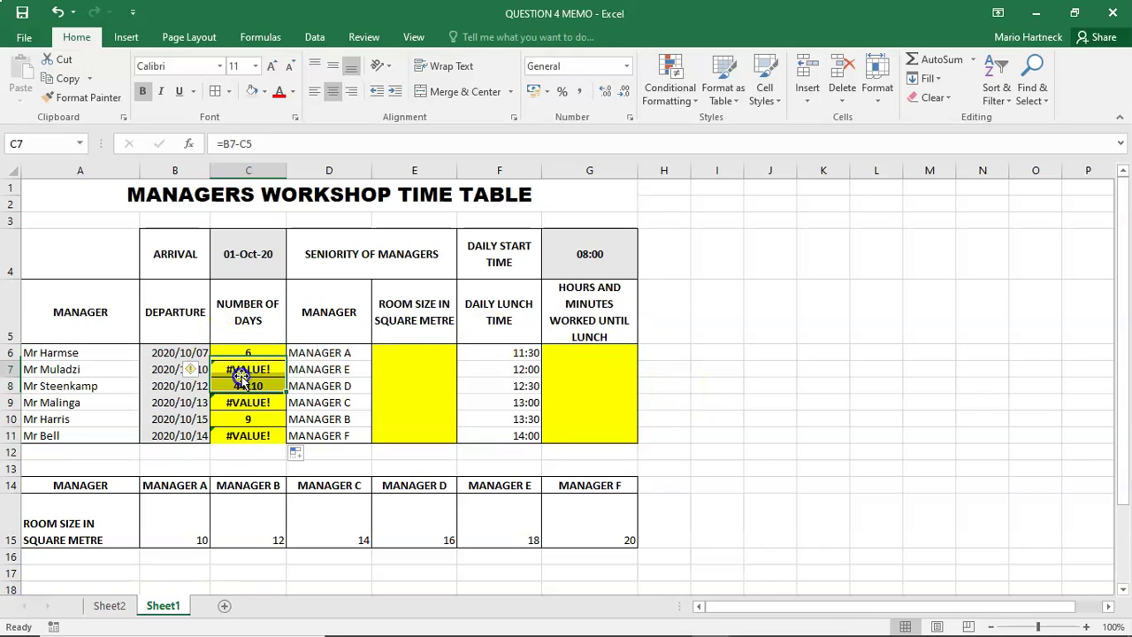
left_click(241, 403)
left_click(236, 435)
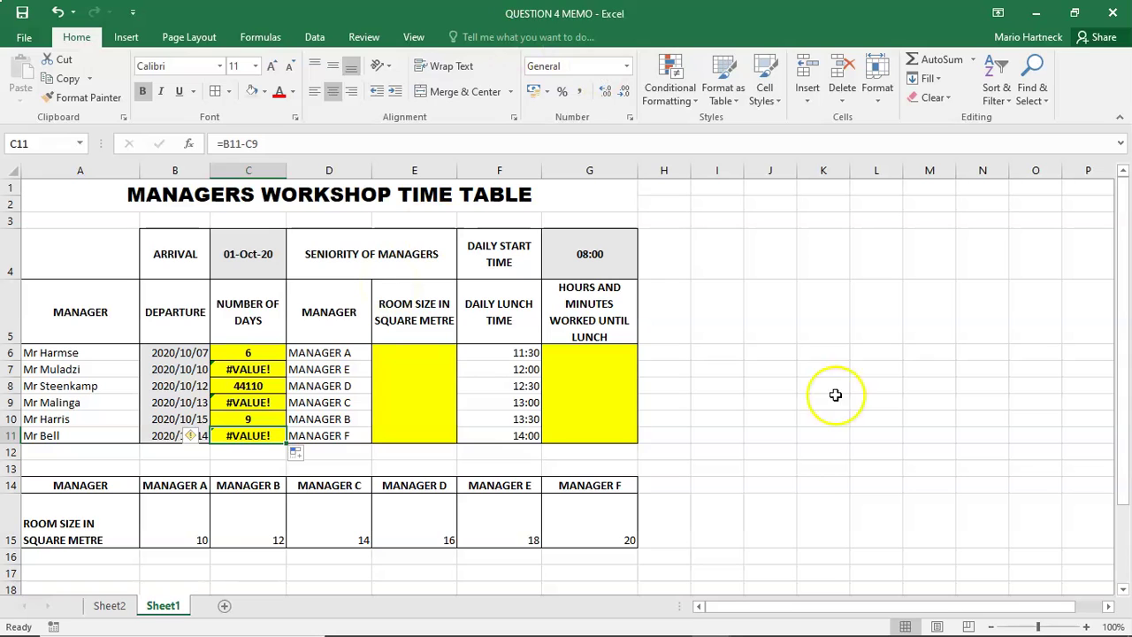
Recheck instruction A on absolute cell addresses in the task PDF in Acrobat Reader, return to the QUESTION 4 MEMO workbook and examine C7:C10.
left_click(752, 618)
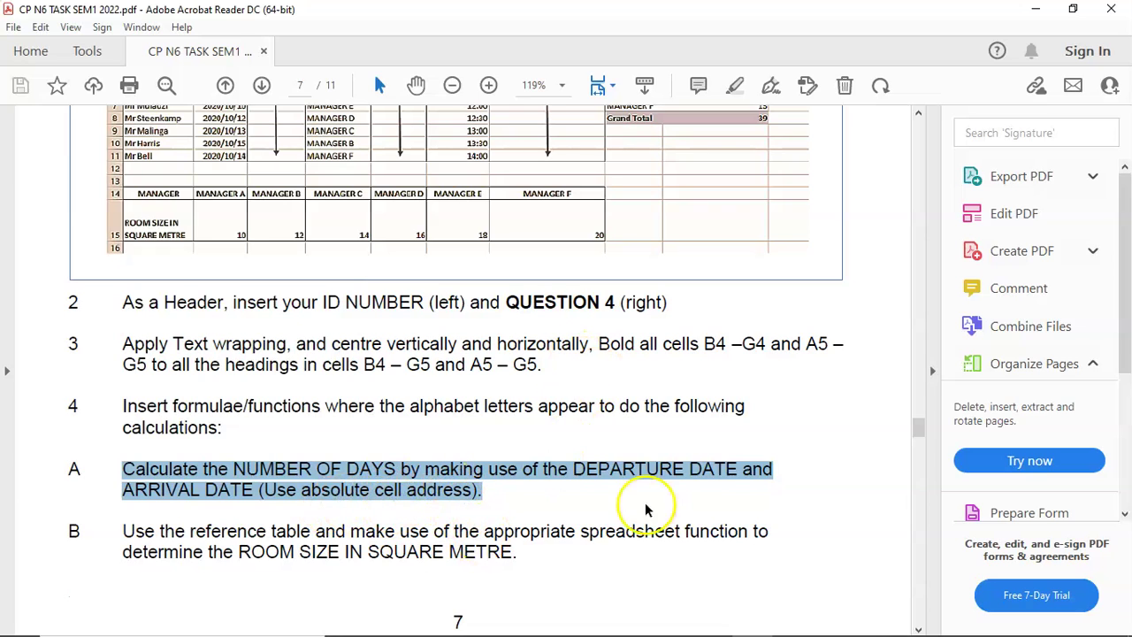
mouse_move(710, 619)
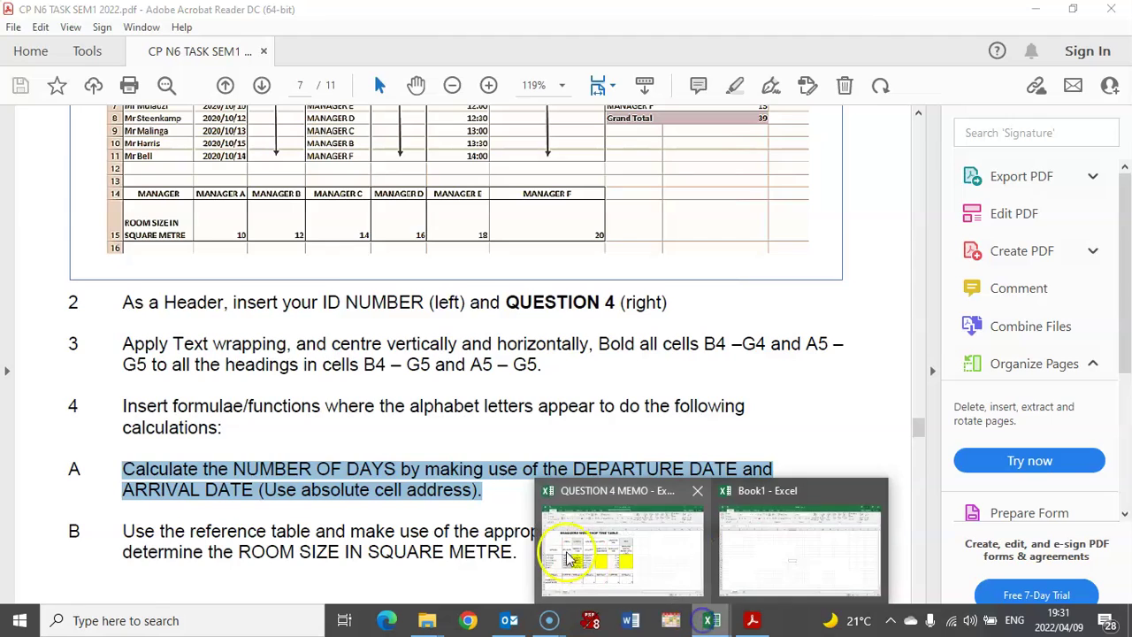
left_click(571, 559)
left_click(237, 370)
left_click(245, 388)
left_click(244, 400)
left_click(246, 417)
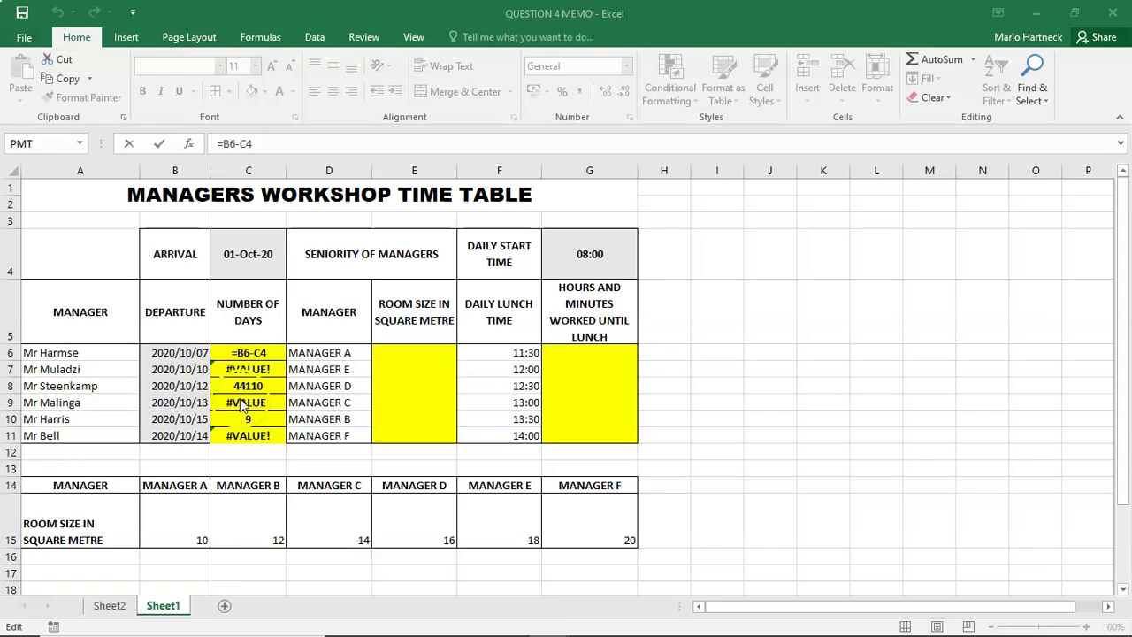
Change the formula in C6 to =B6-$C$4 so the arrival date reference is absolute.
double_click(260, 353)
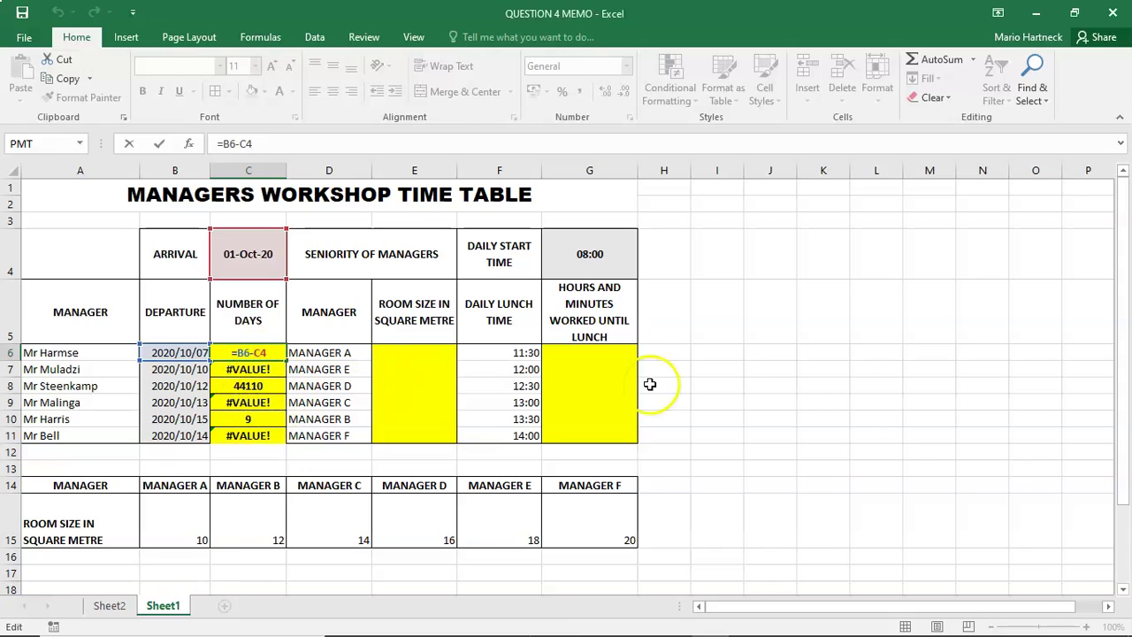
key("Return")
left_click(267, 349)
double_click(266, 351)
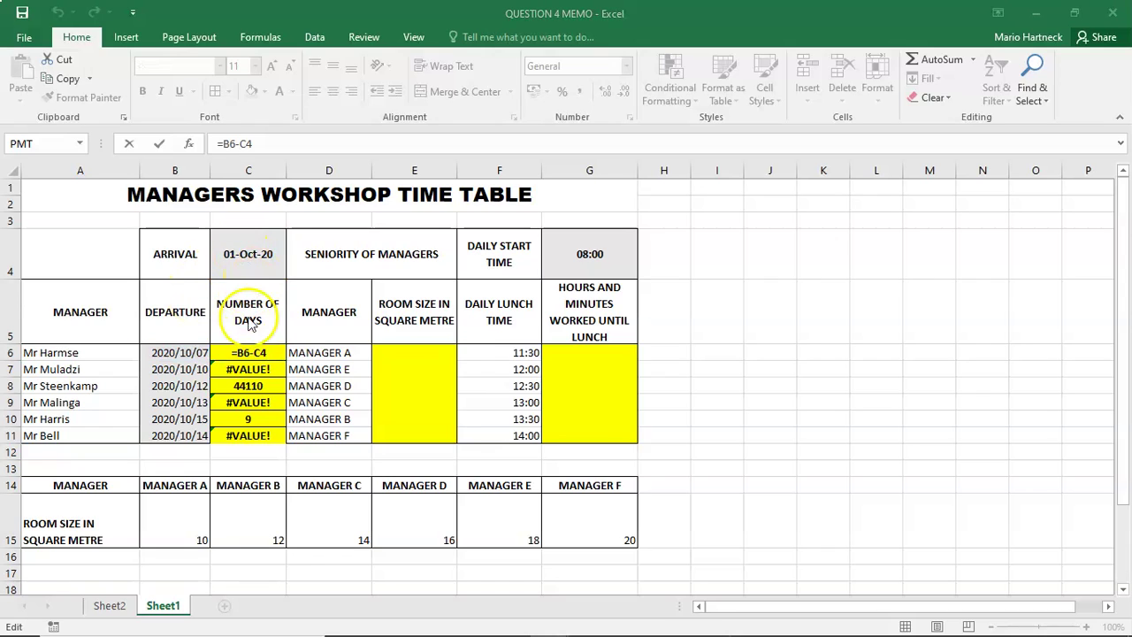
double_click(246, 352)
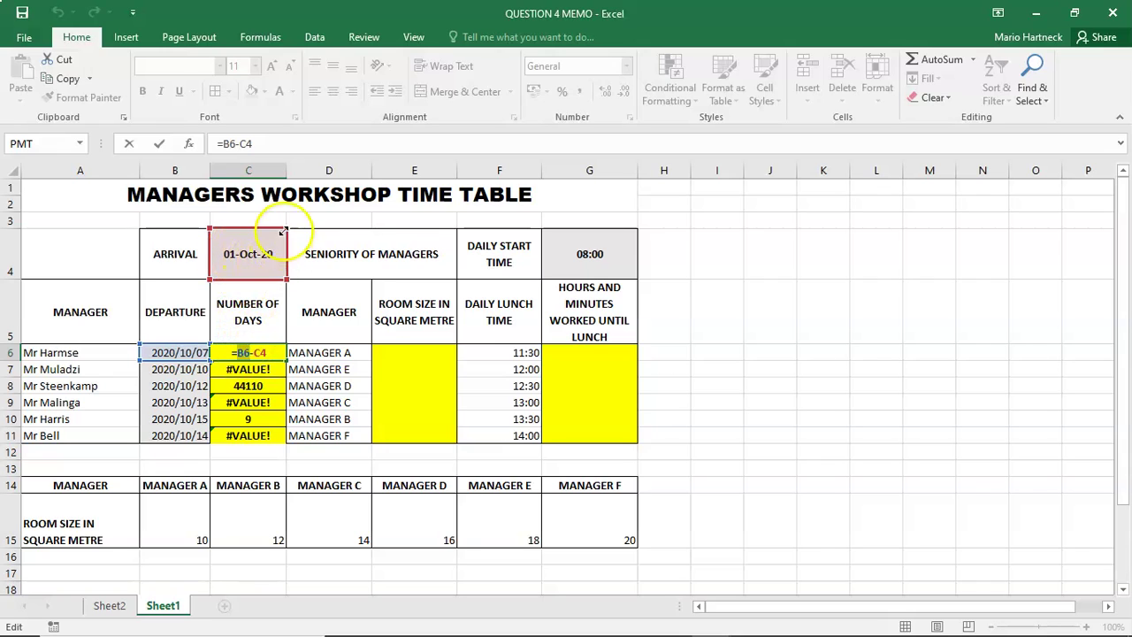
left_click(256, 353)
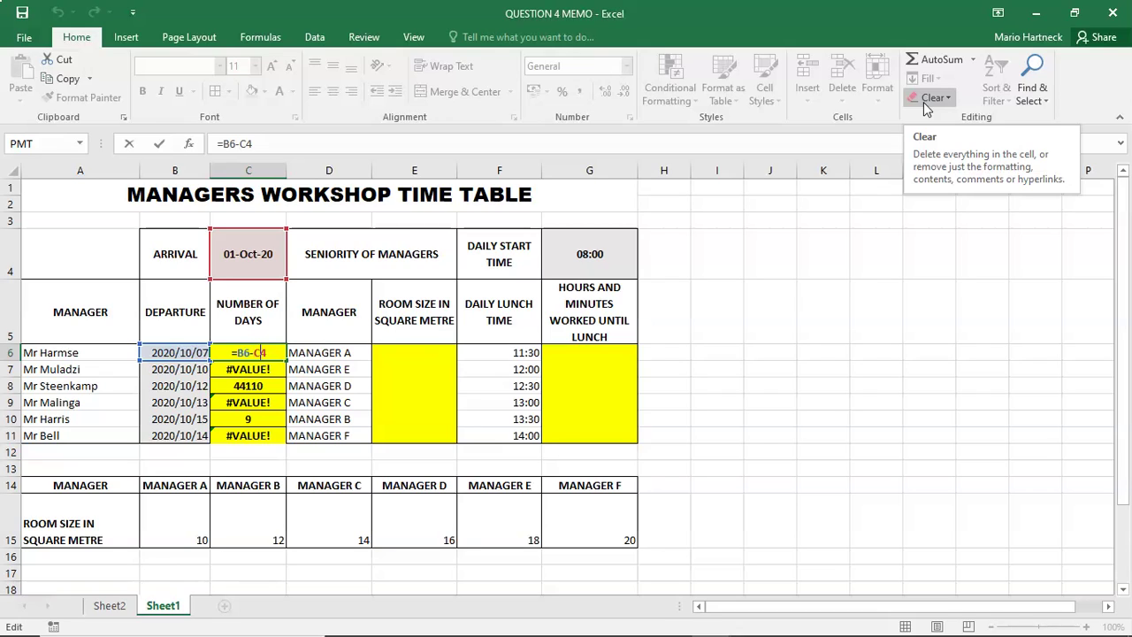
key("F4")
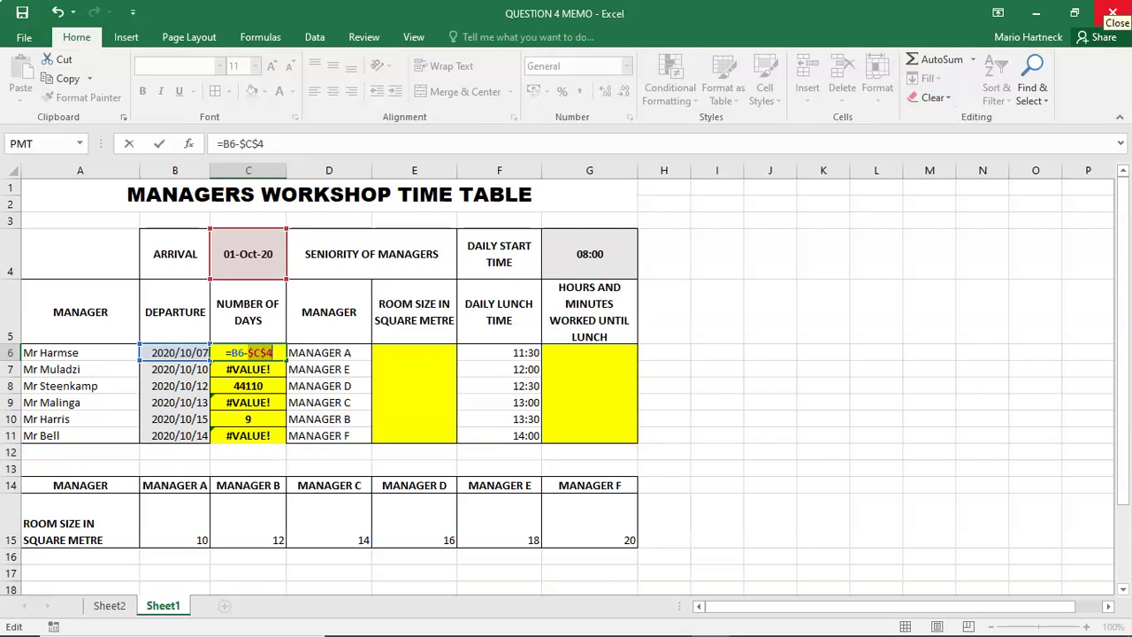
key("Return")
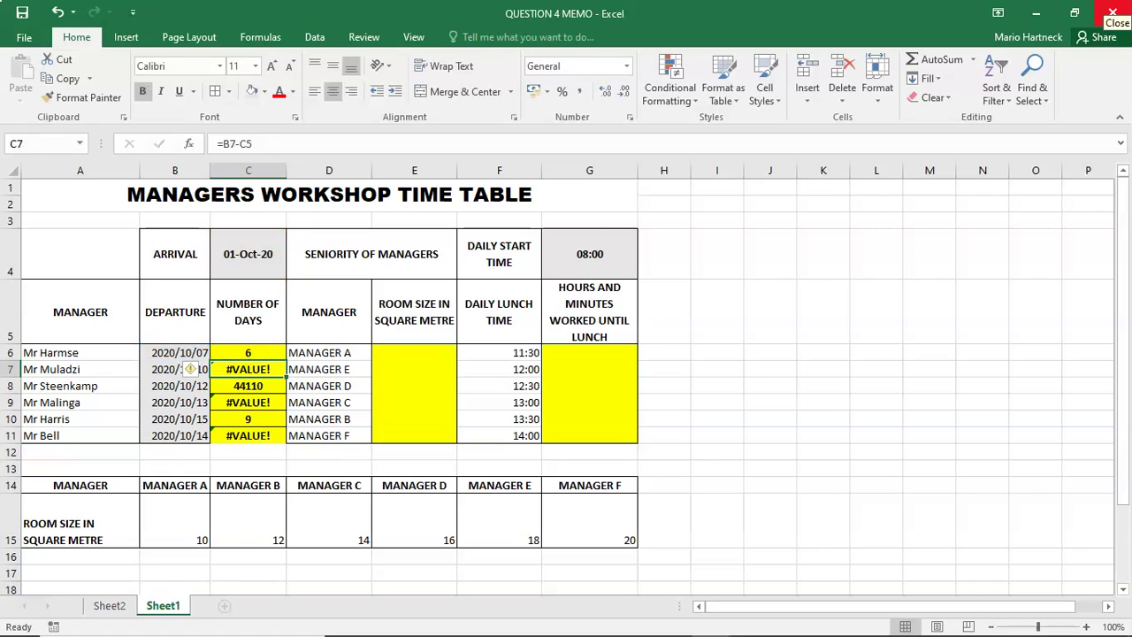
Copy the number of days formula from C6 down to C11.
left_click(279, 353)
left_click_drag(286, 358, 294, 439)
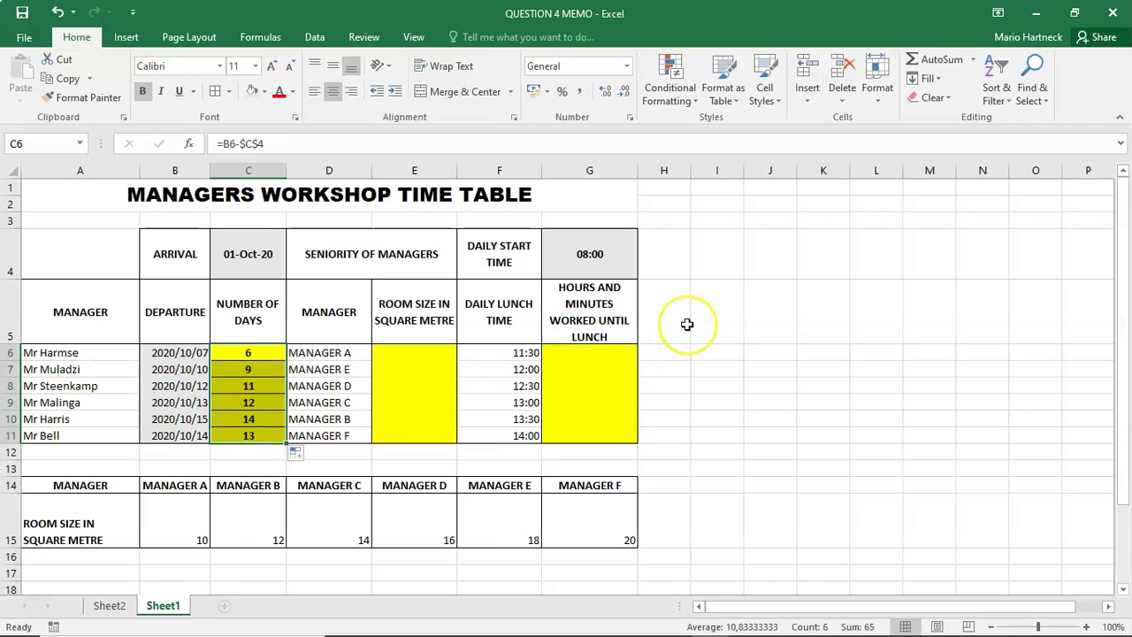
left_click(330, 403)
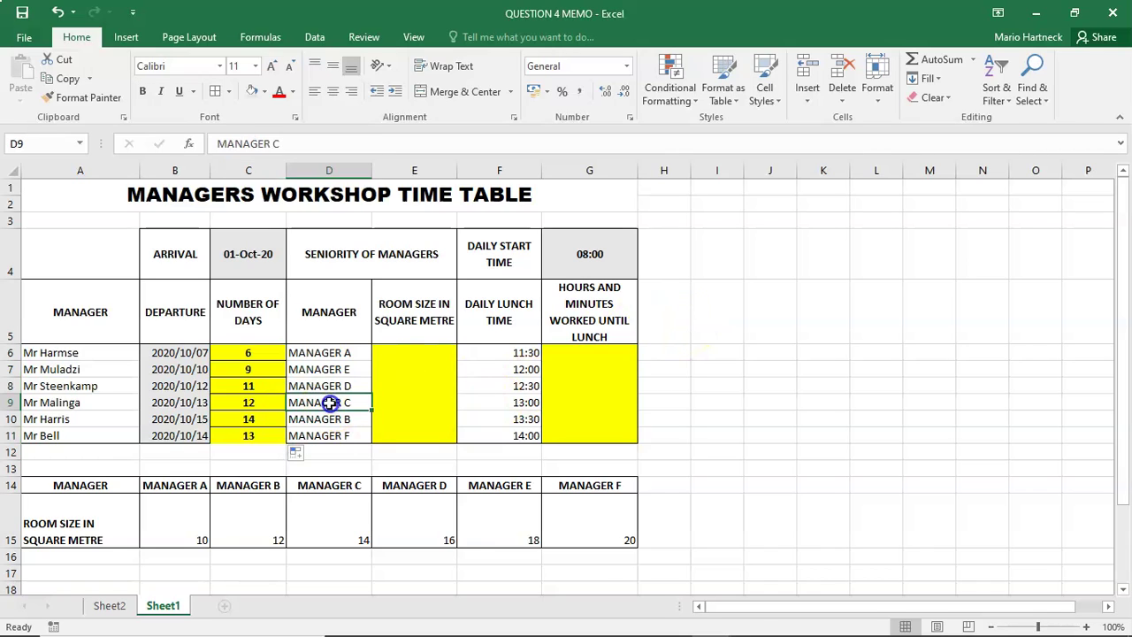
Remove the inner horizontal borders from C6:C11 and add a border along the bottom of the range.
left_click_drag(266, 353, 271, 435)
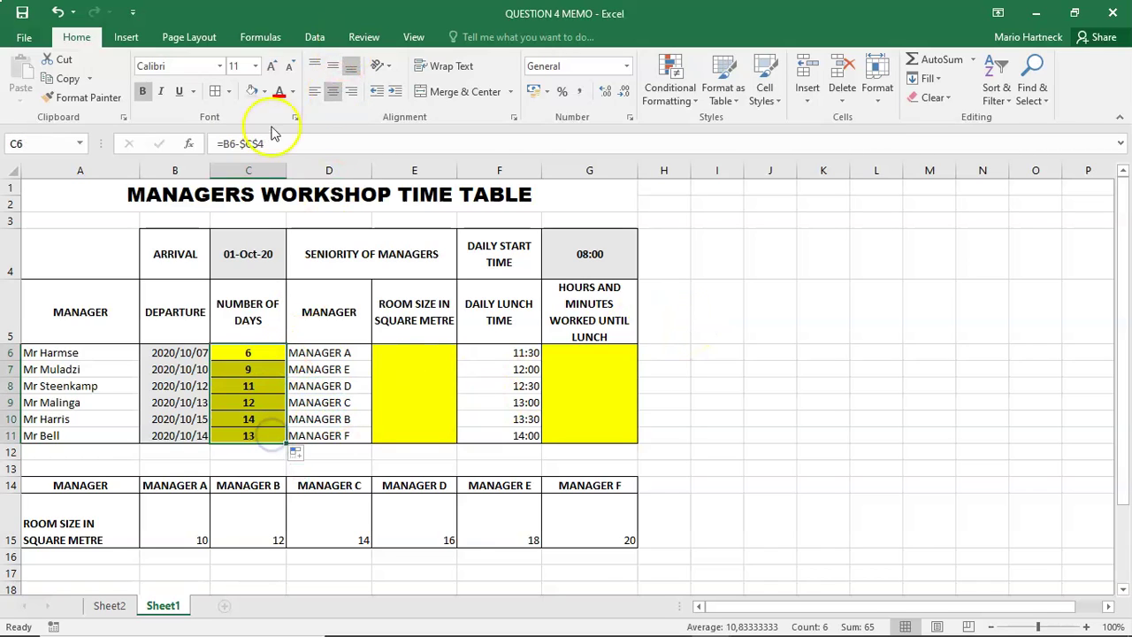
left_click(234, 100)
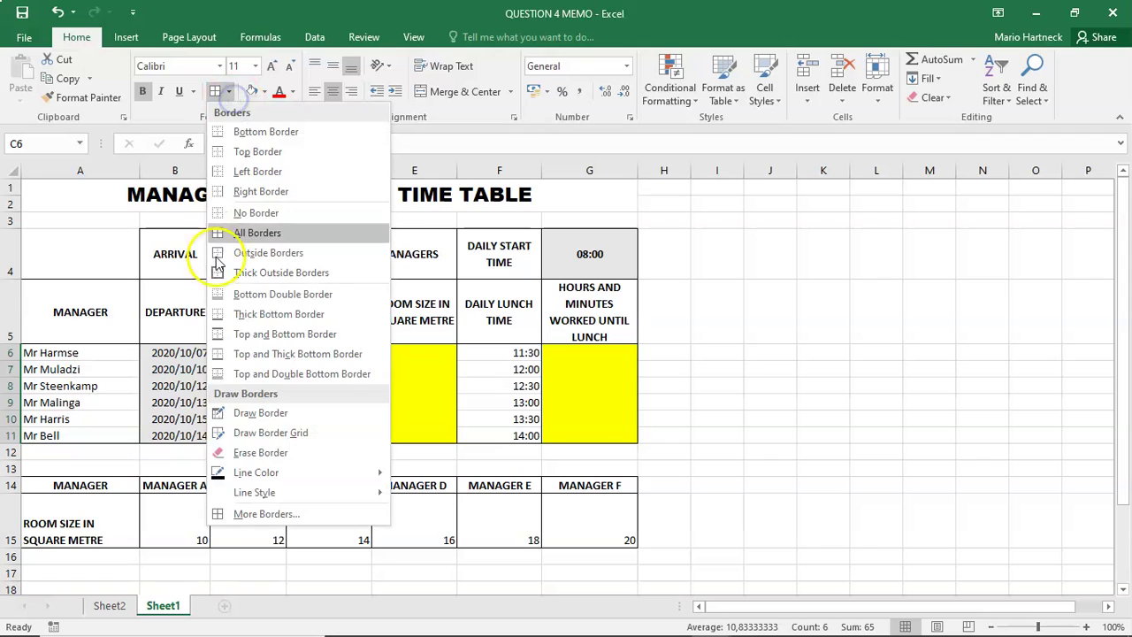
left_click(237, 515)
left_click(718, 183)
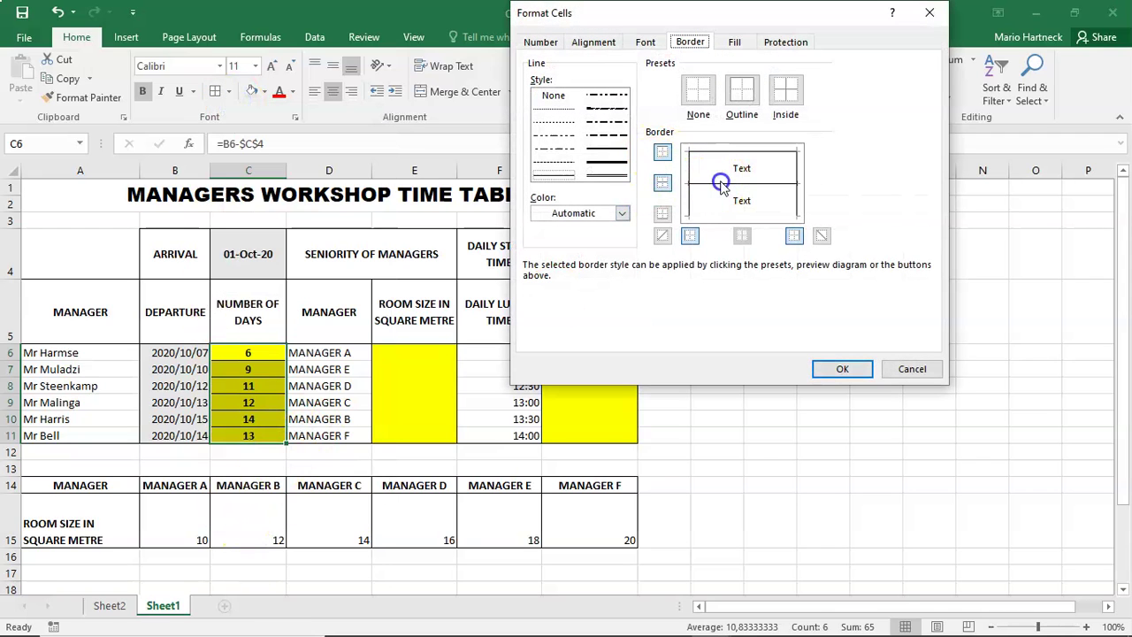
left_click(721, 181)
left_click(729, 217)
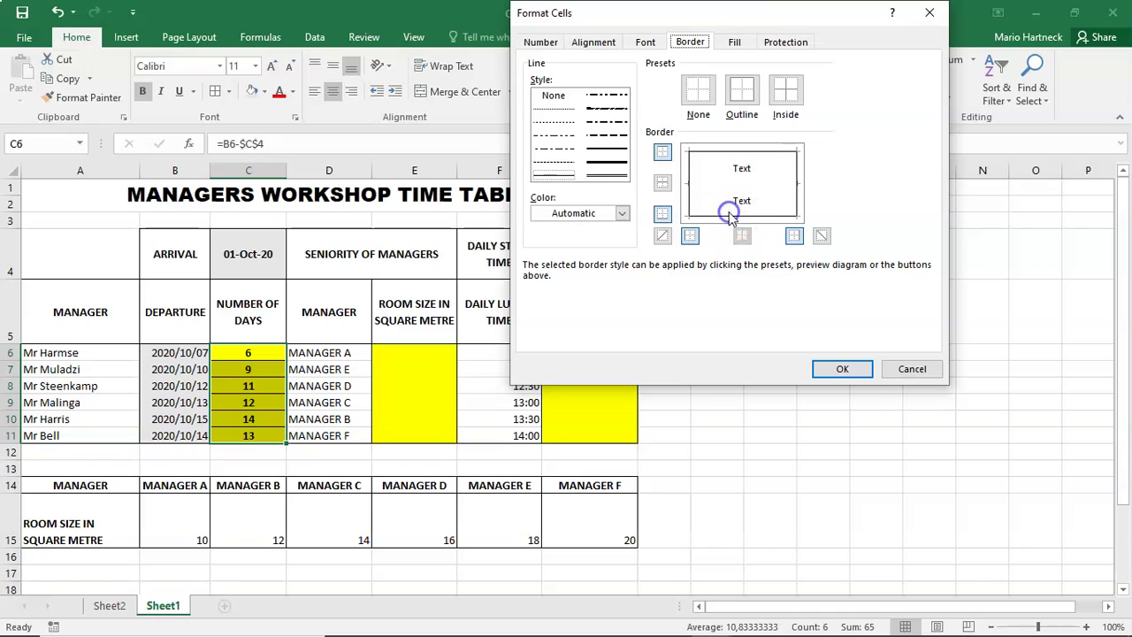
left_click(841, 369)
left_click(792, 381)
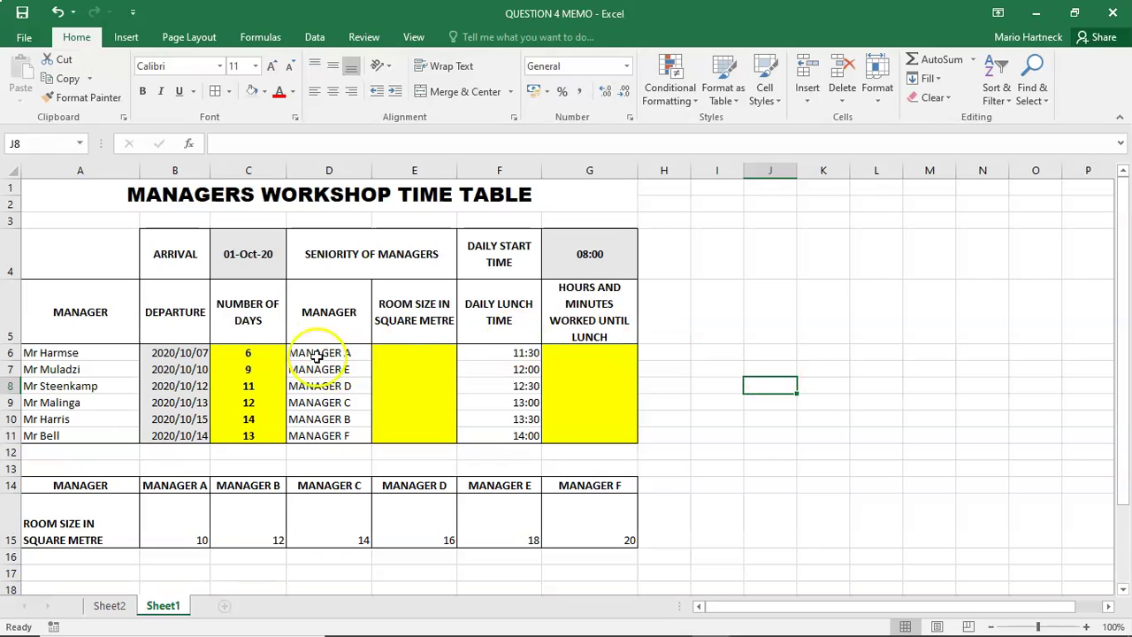
Review the arrival date in C4 and the departure dates in B6:B11 against the number of days in C6:C11.
left_click(257, 256)
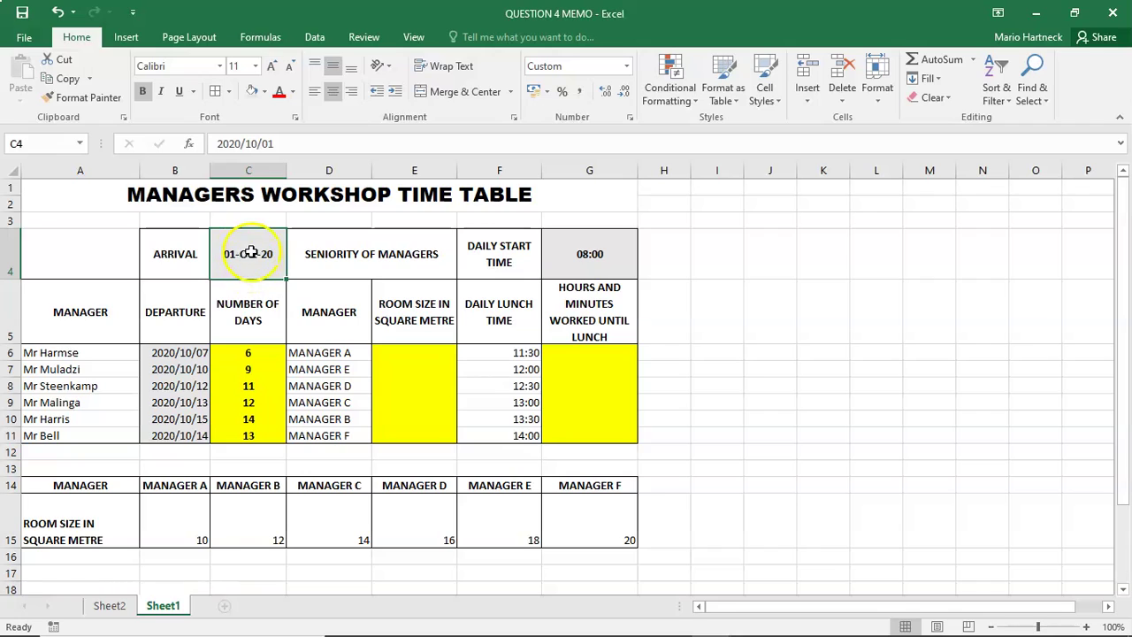
left_click_drag(181, 353, 182, 433)
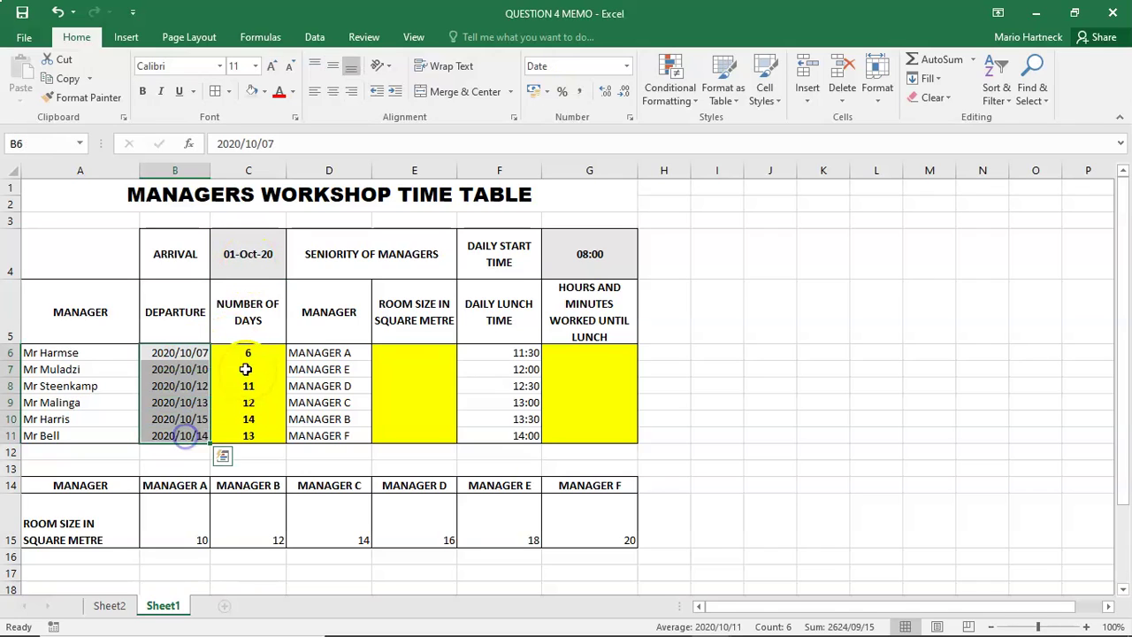
left_click_drag(247, 355, 253, 435)
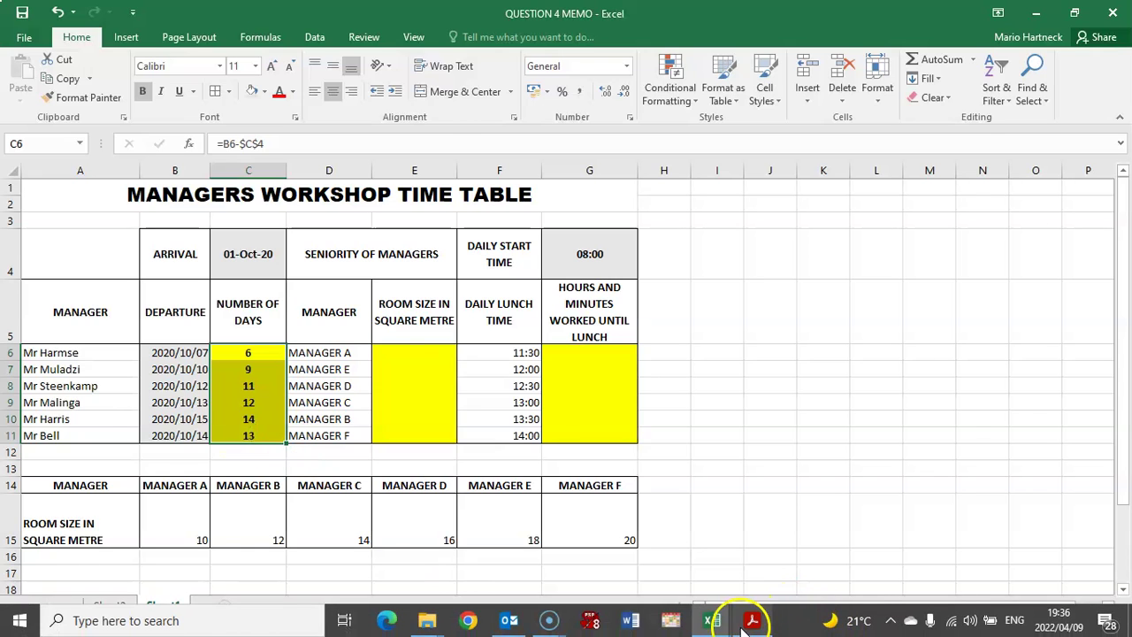
Read instruction B for determining the ROOM SIZE IN SQUARE METRE in the task PDF in Acrobat Reader.
left_click(752, 623)
scroll(332, 495, "down", 2)
left_click_drag(124, 453, 296, 455)
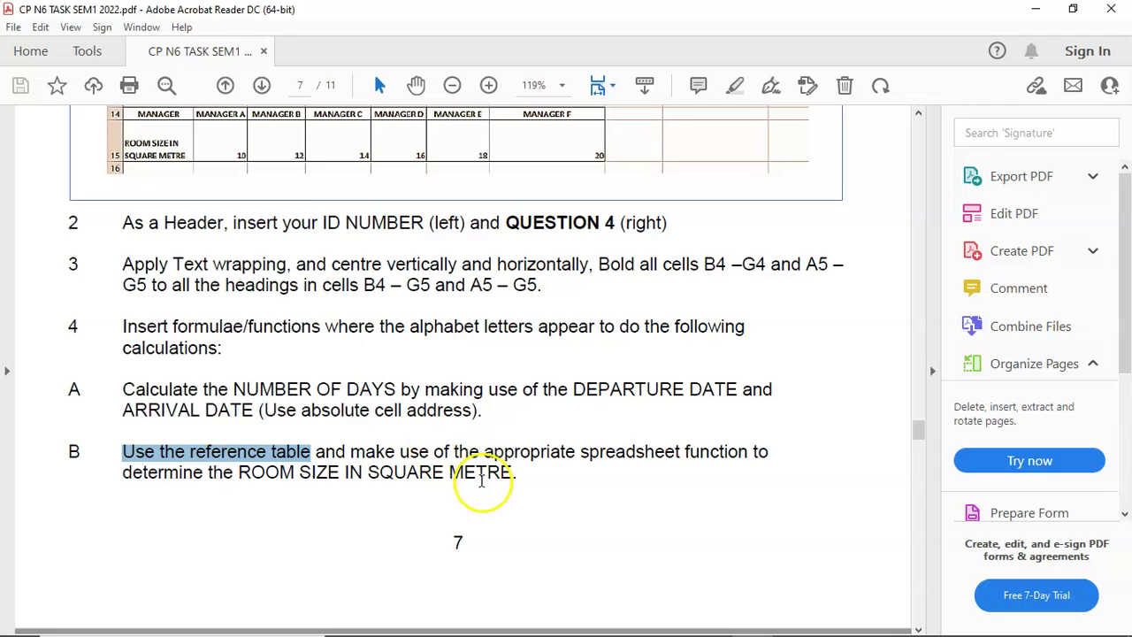
scroll(491, 475, "up", 1)
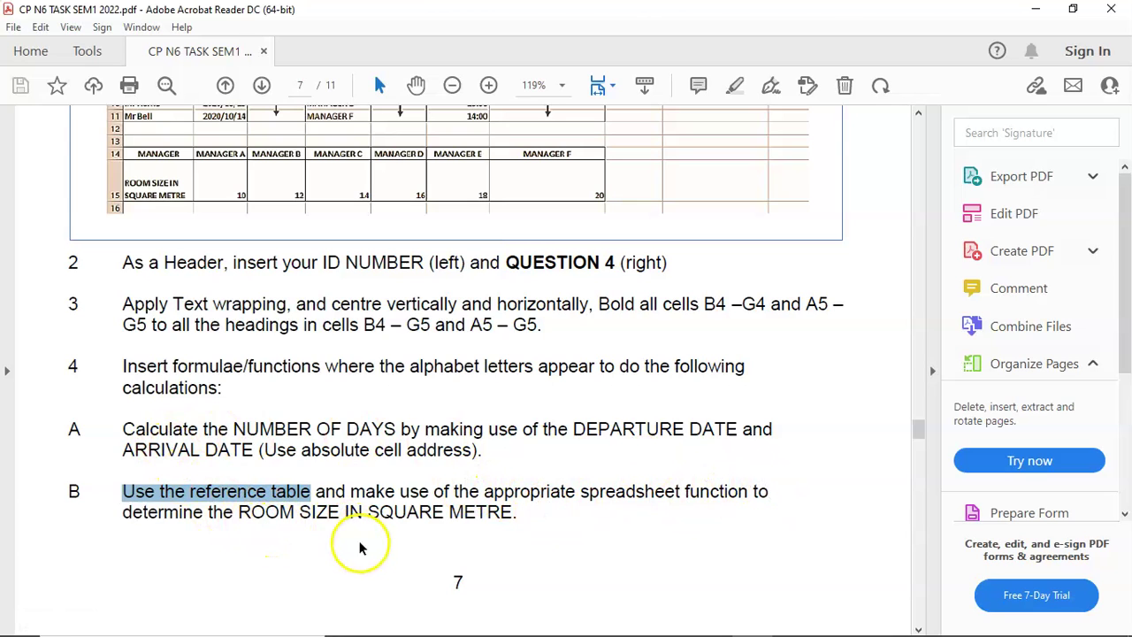
scroll(442, 530, "up", 1)
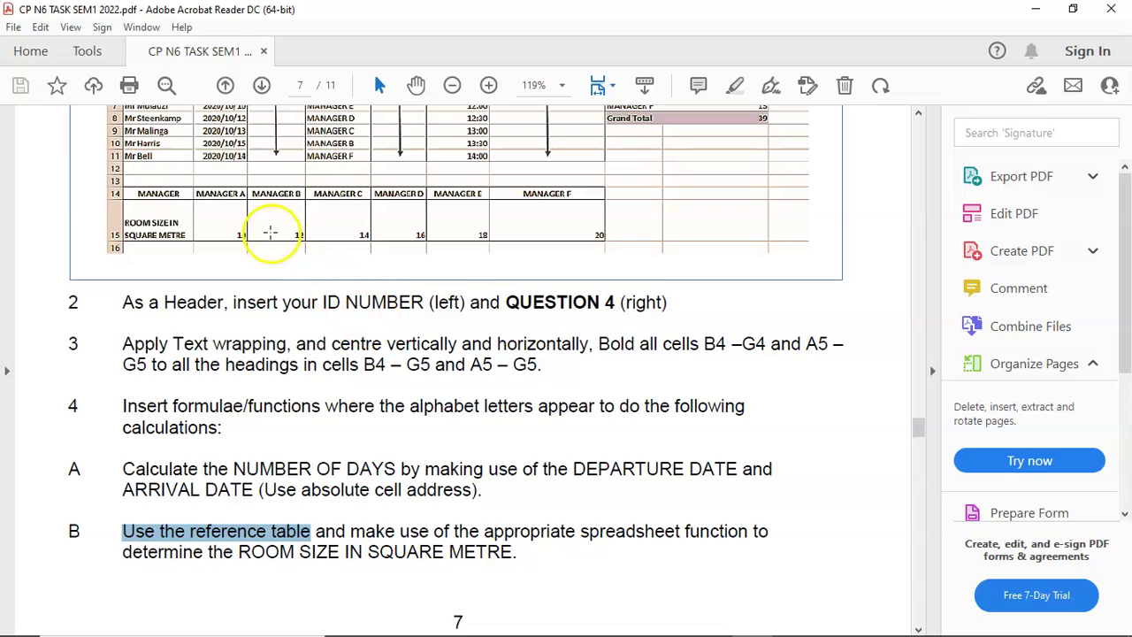
Examine how the PDF's reference table arranges managers in row 14 and room sizes in row 15, and return to the QUESTION 4 MEMO workbook.
left_click_drag(222, 216, 601, 240)
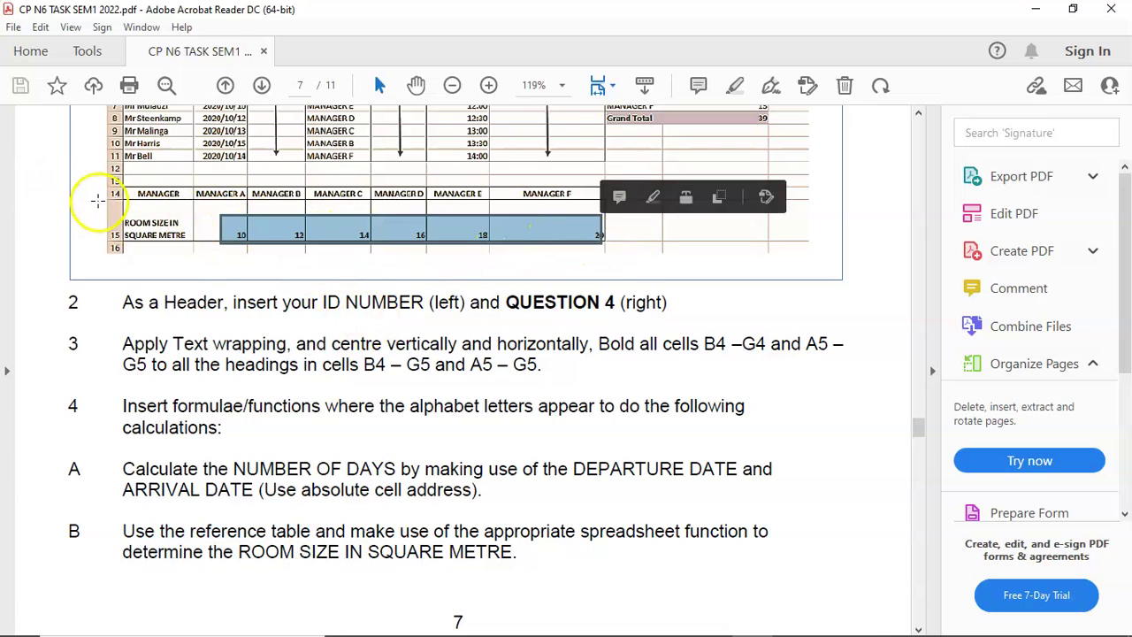
left_click_drag(224, 217, 249, 241)
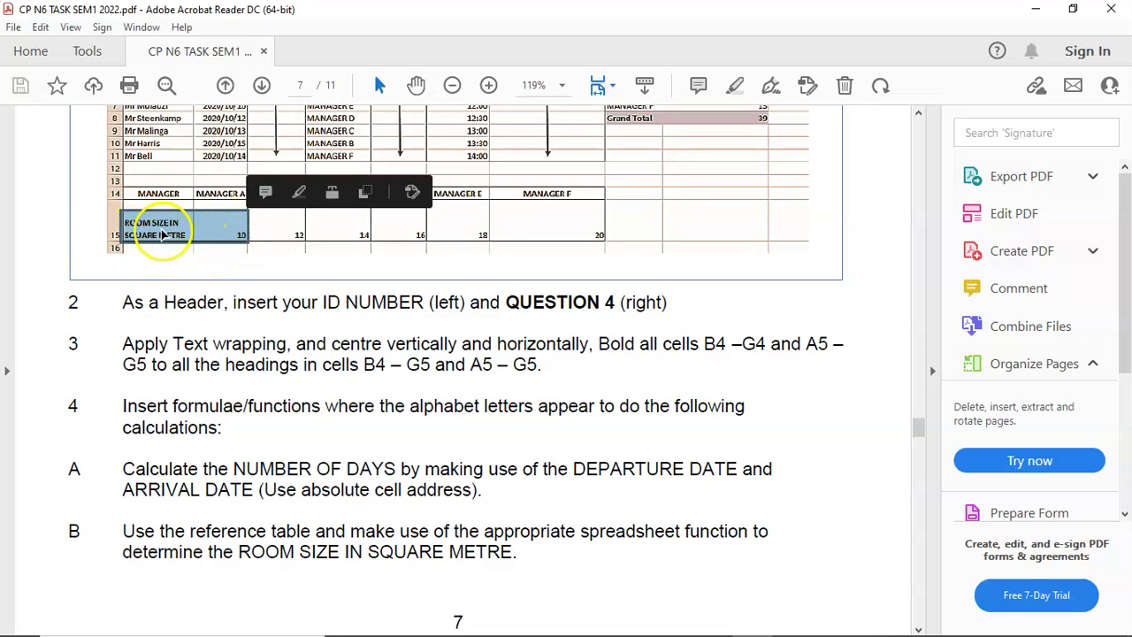
left_click_drag(157, 187, 580, 201)
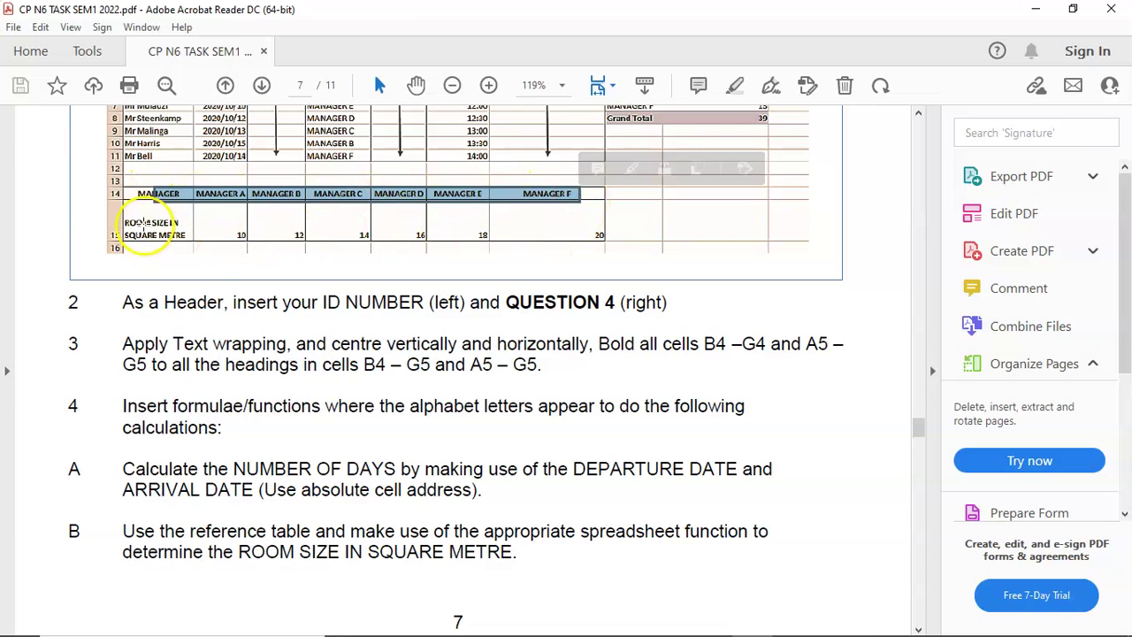
left_click_drag(141, 239, 553, 232)
left_click(156, 231)
left_click_drag(115, 209, 644, 262)
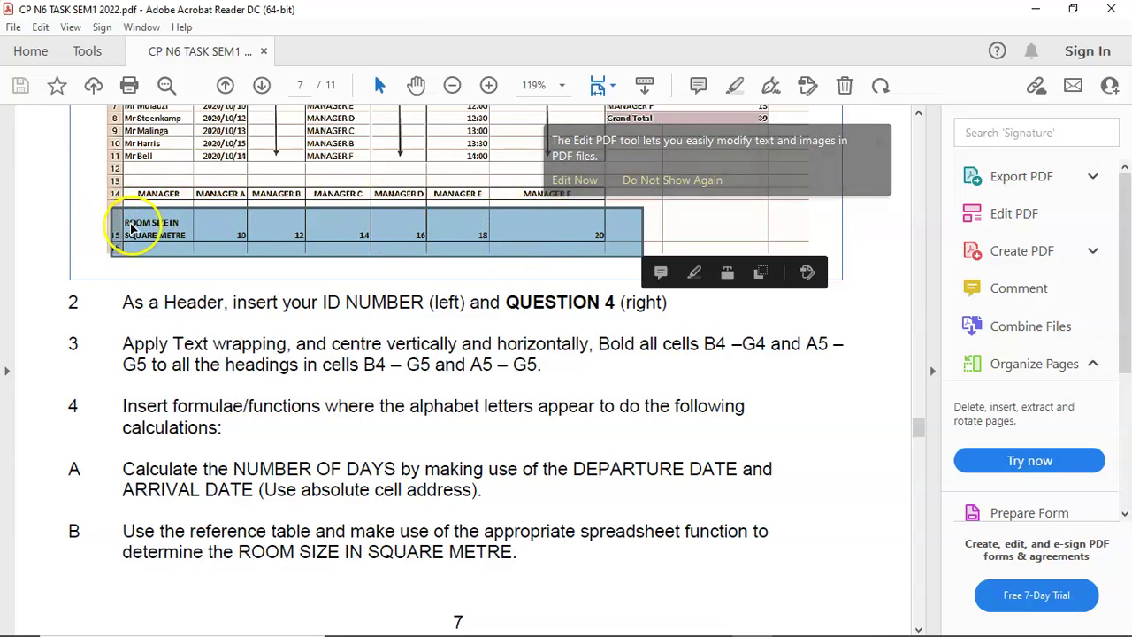
left_click(156, 189)
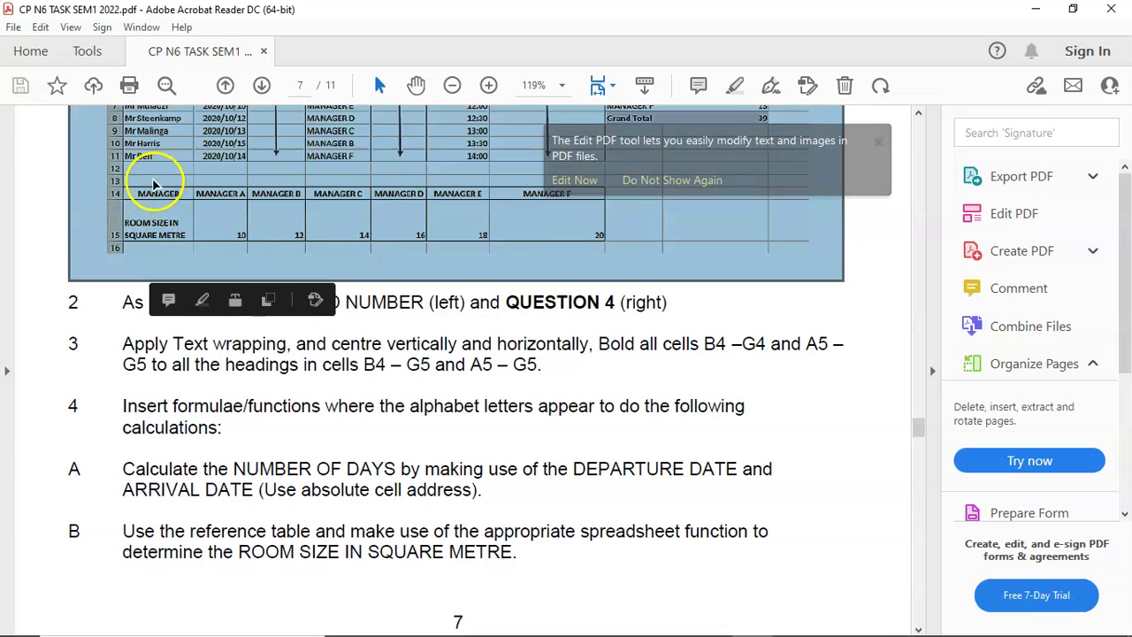
left_click(155, 184)
left_click_drag(152, 180, 171, 270)
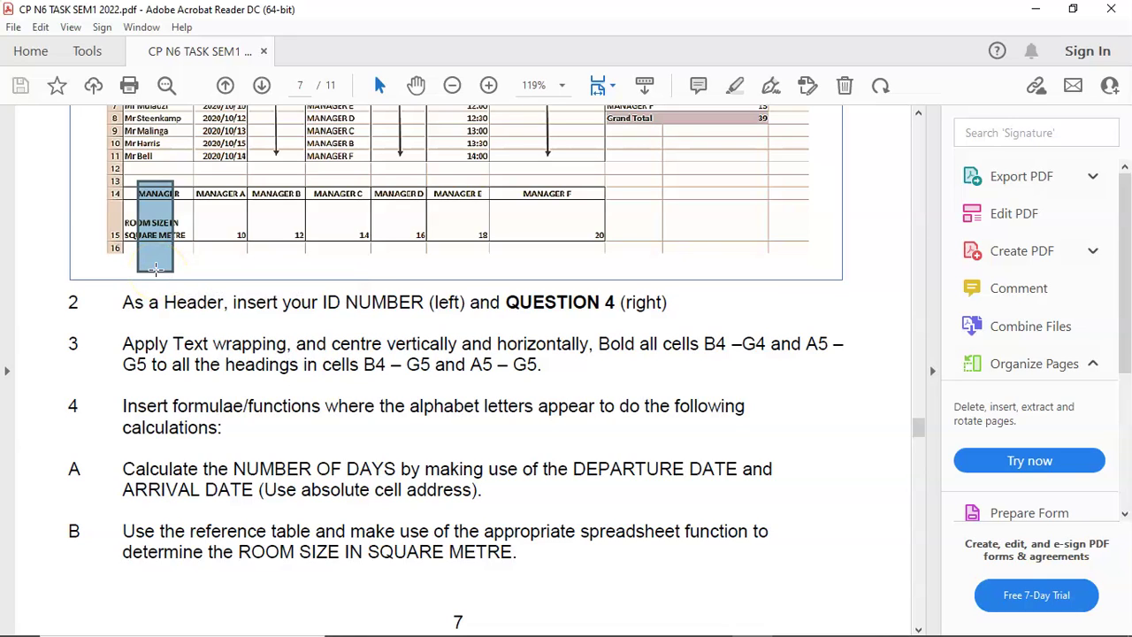
left_click(209, 245)
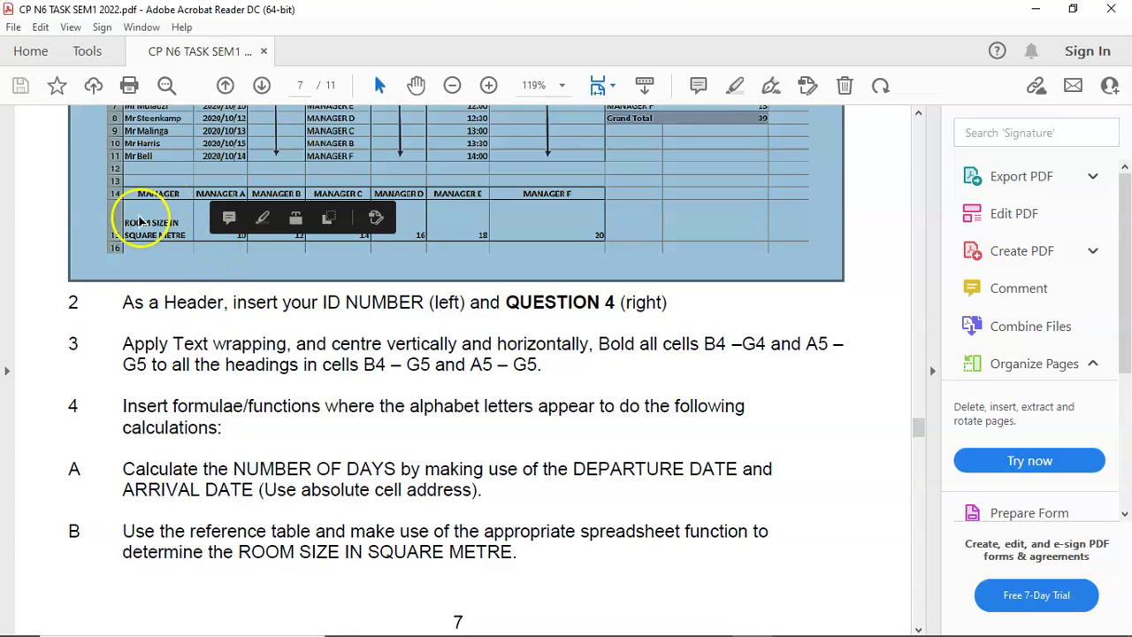
left_click(177, 327)
left_click_drag(110, 213, 659, 254)
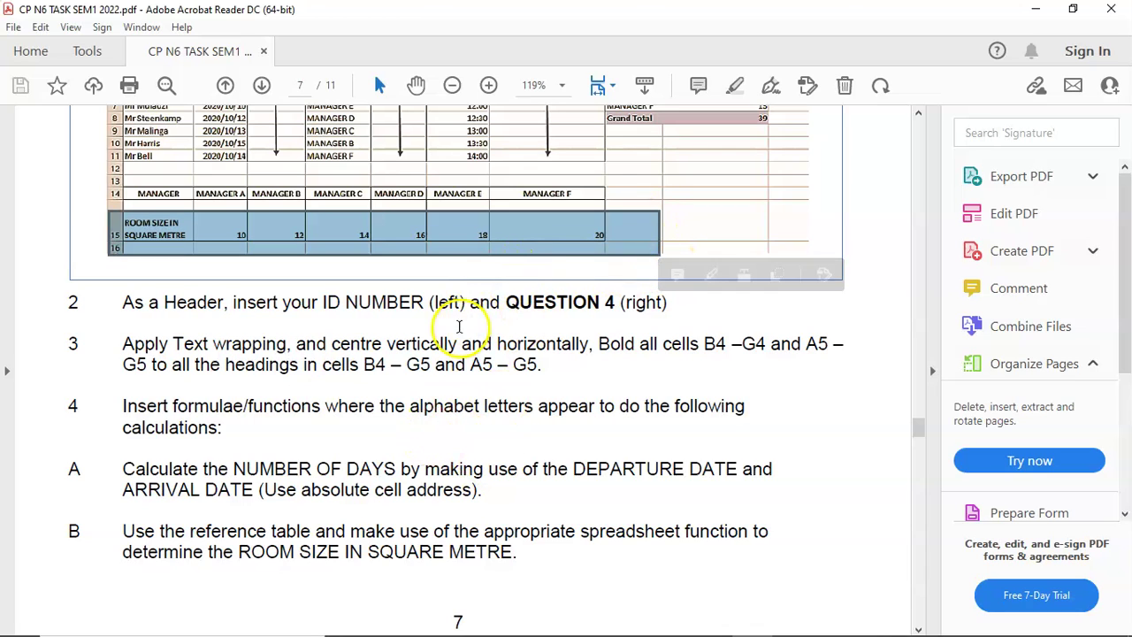
left_click(478, 324)
scroll(480, 324, "up", 2)
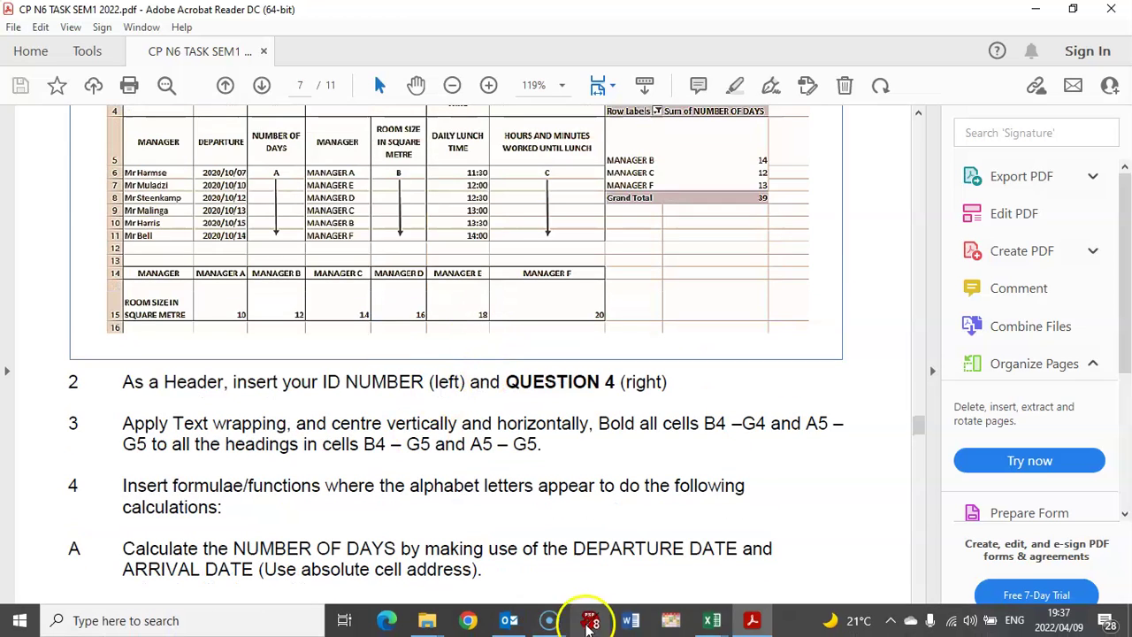
mouse_move(711, 620)
left_click(595, 567)
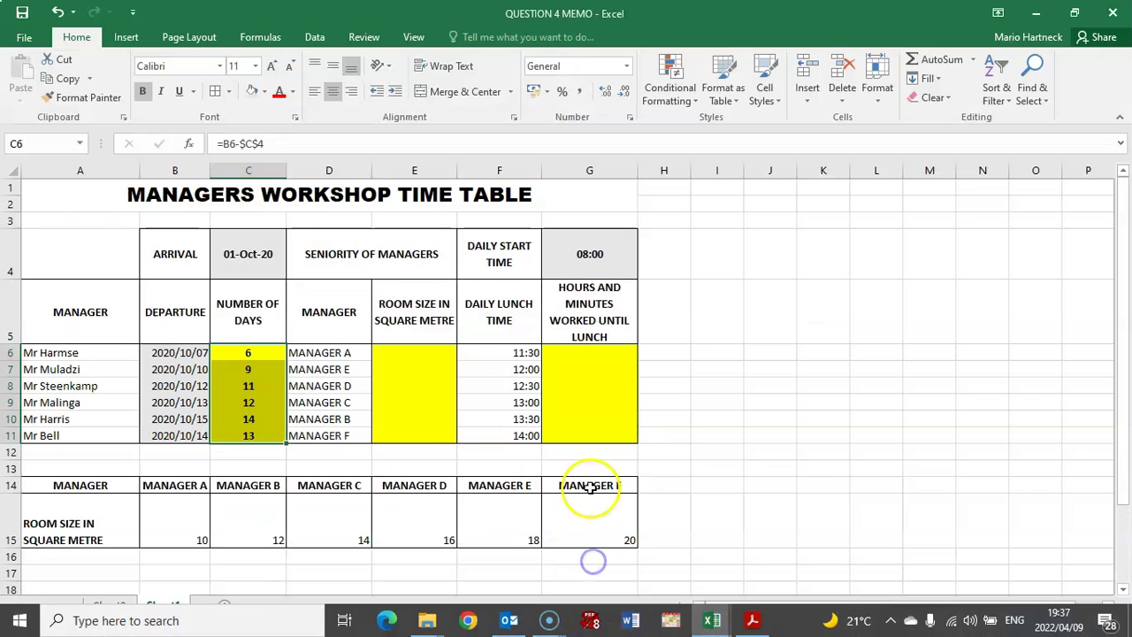
Review the room size assigned to each manager from MANAGER A to MANAGER F in B15:G15 of the reference table.
left_click(440, 380)
left_click(429, 352)
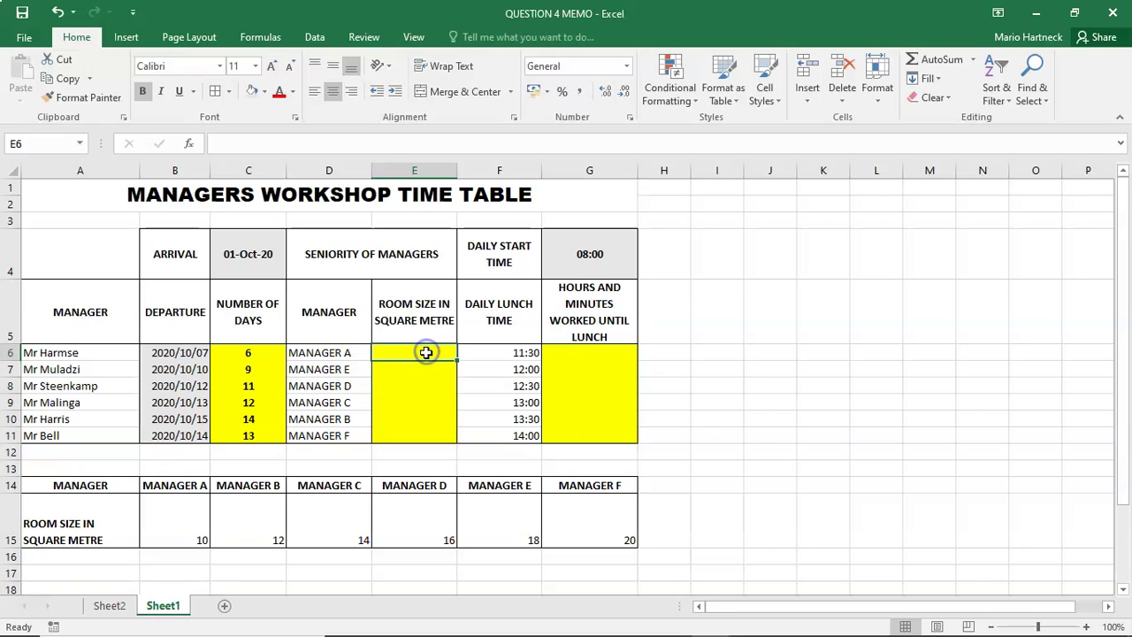
left_click(188, 492)
left_click(200, 533)
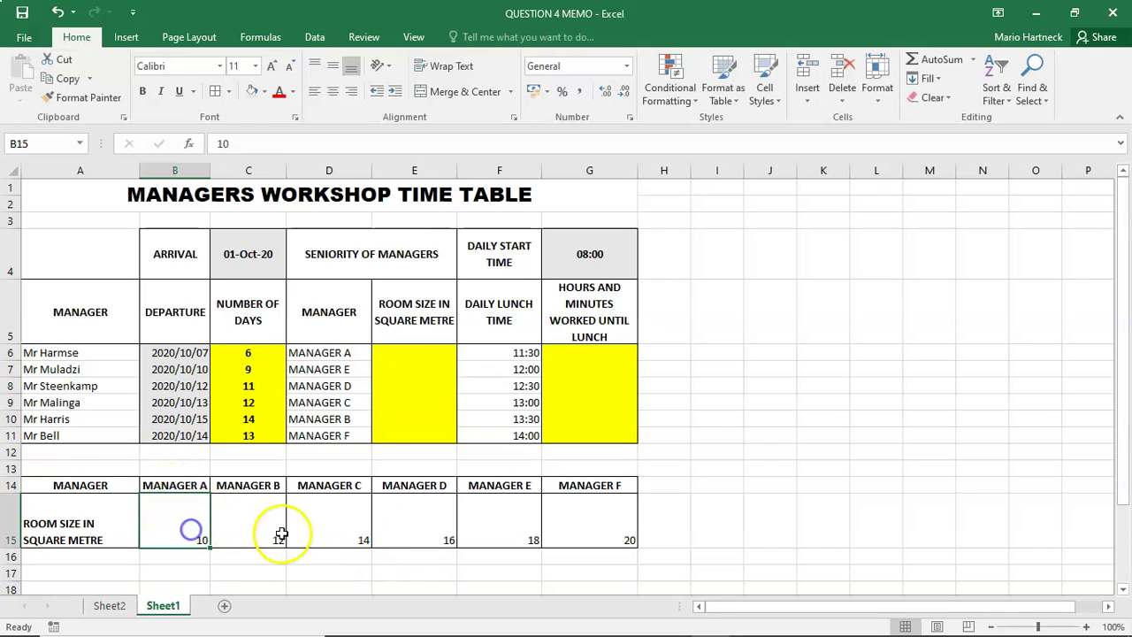
left_click(277, 537)
left_click(328, 527)
left_click(442, 531)
left_click(504, 531)
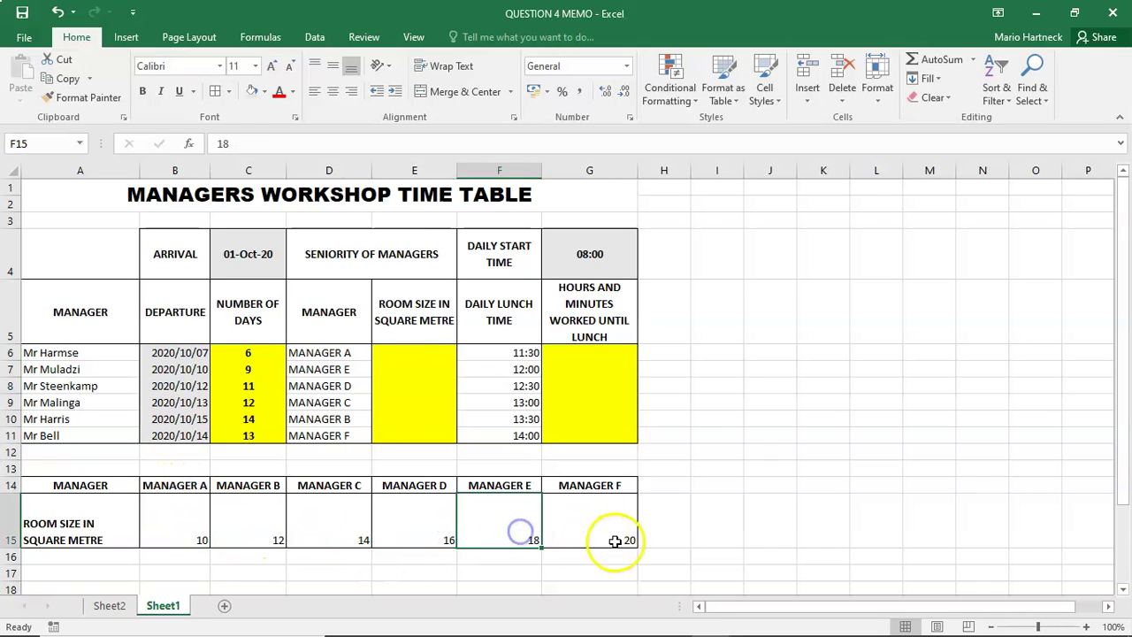
left_click(614, 536)
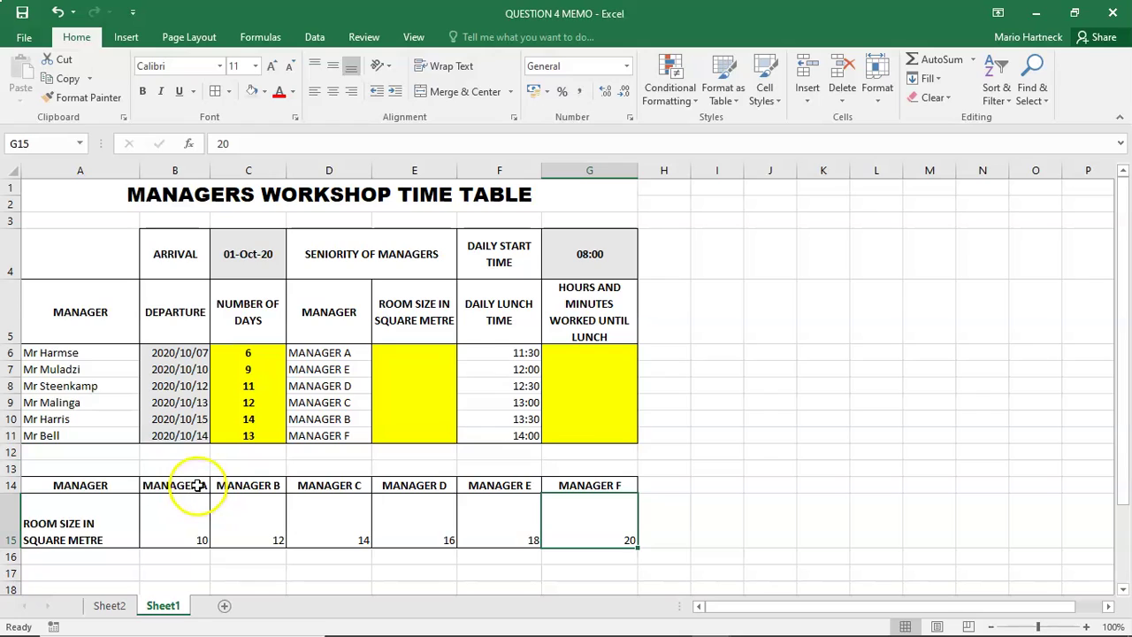
left_click(198, 535)
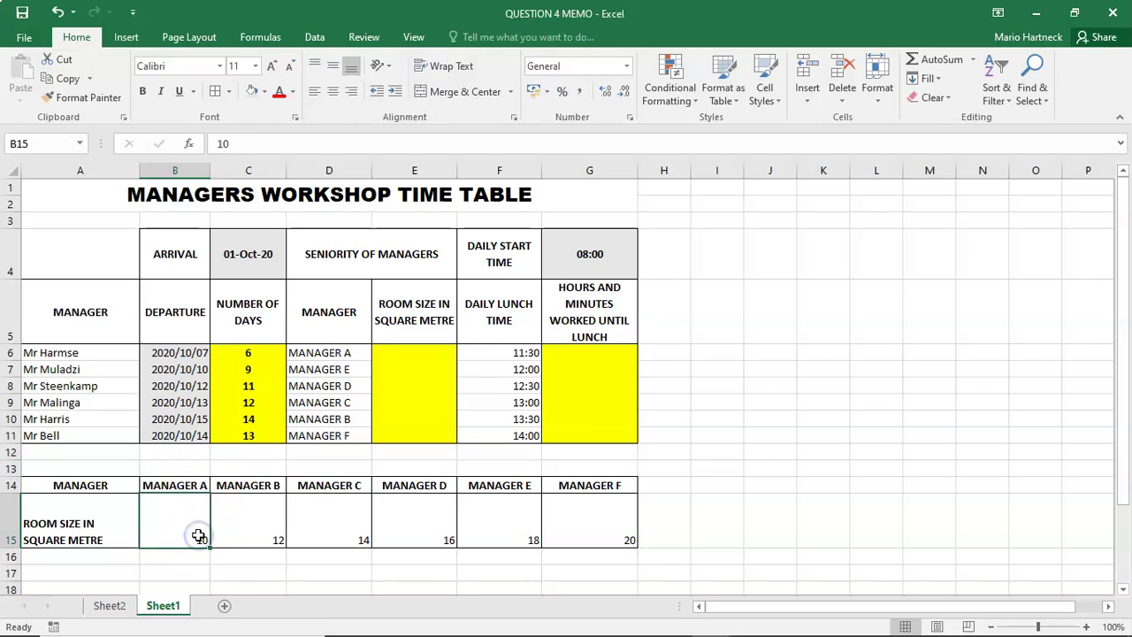
left_click(255, 537)
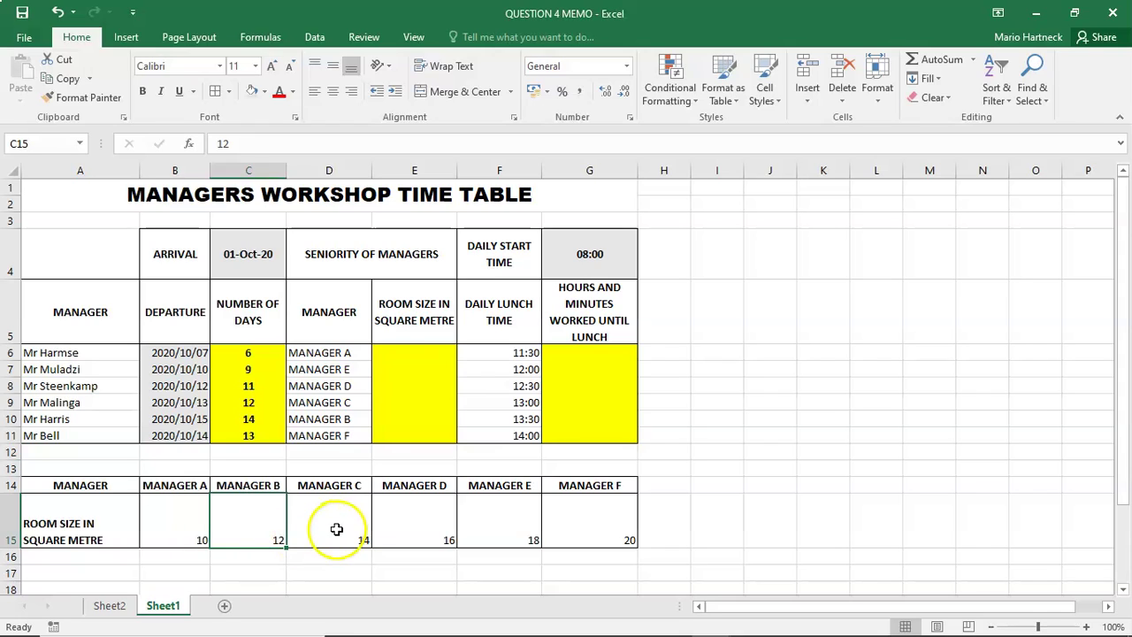
left_click(334, 529)
left_click(422, 534)
left_click(508, 527)
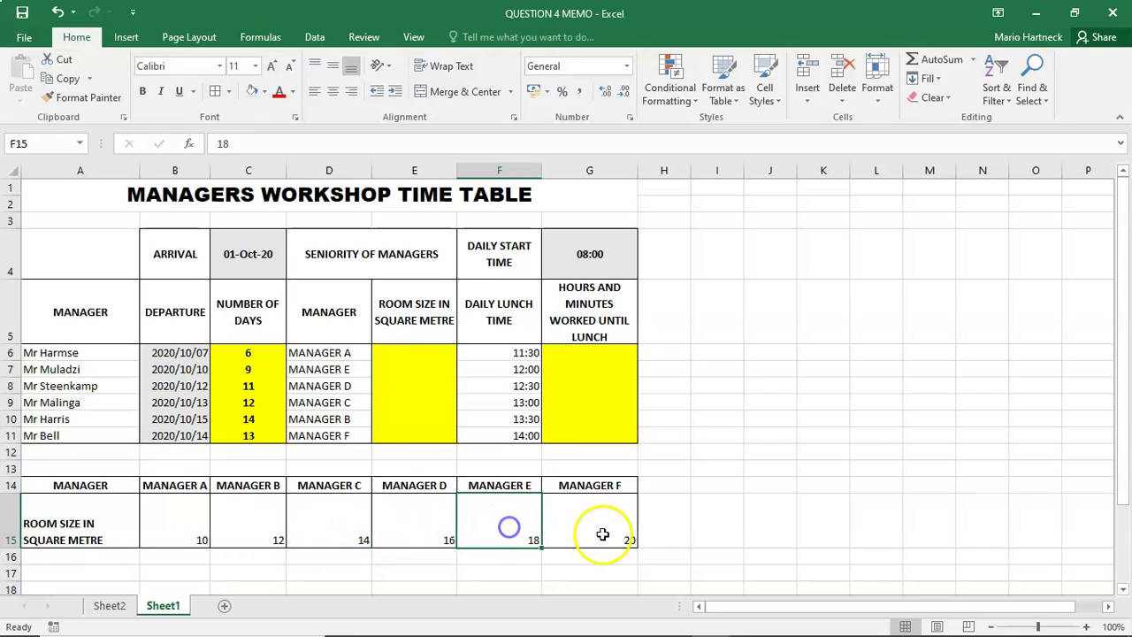
left_click(603, 534)
left_click_drag(199, 531, 593, 513)
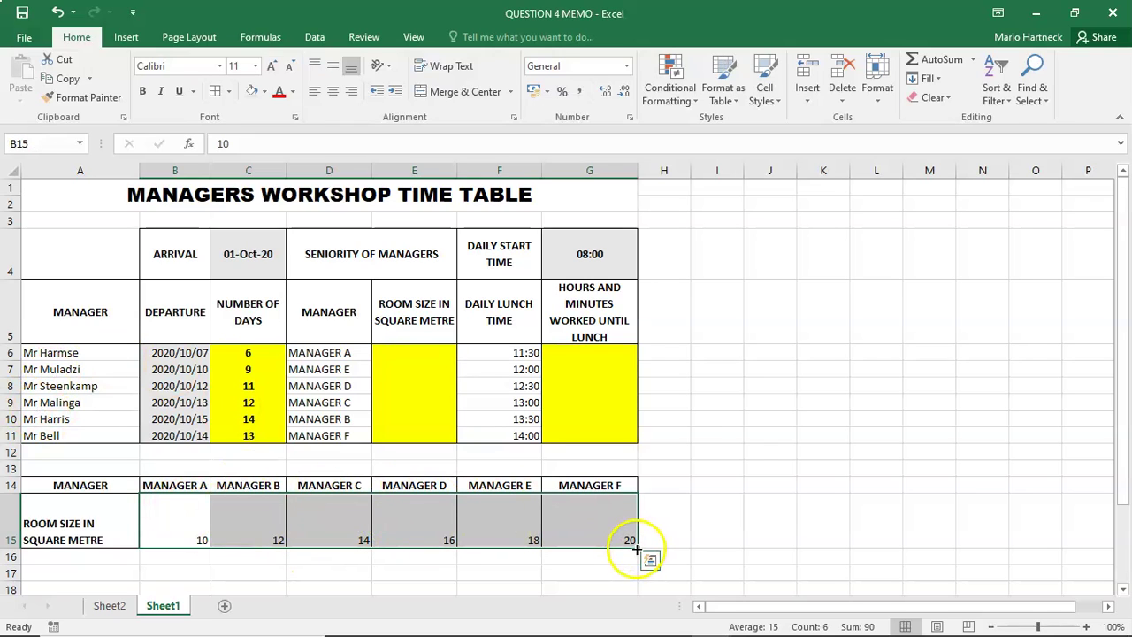
left_click(804, 502)
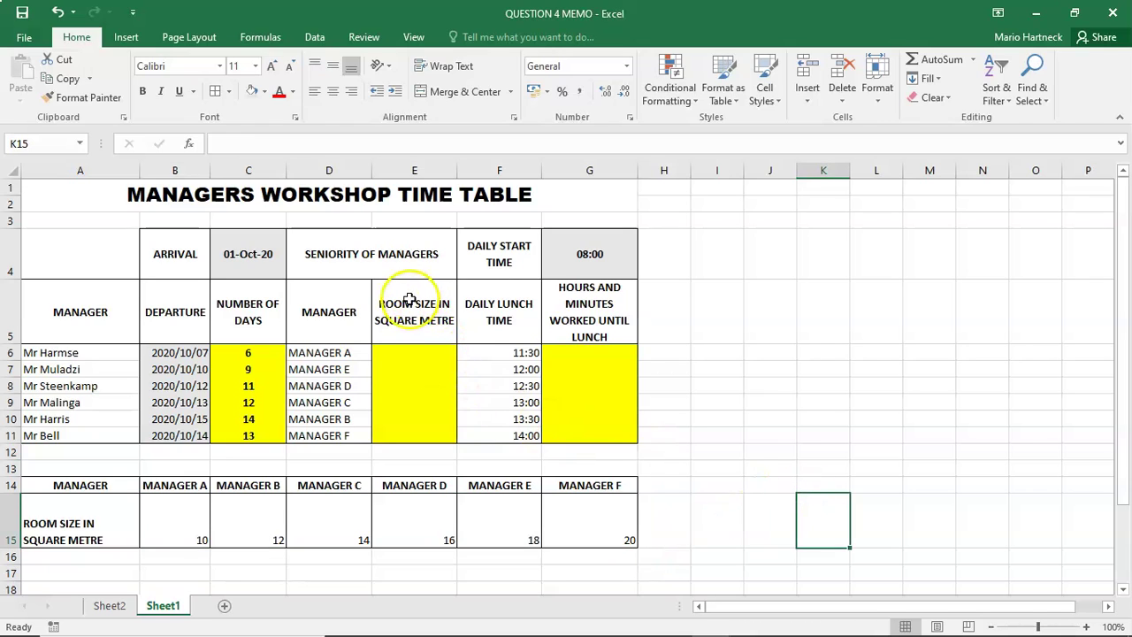
Check the manager grades listed in column D and the departure dates in column B of the time table.
left_click(410, 352)
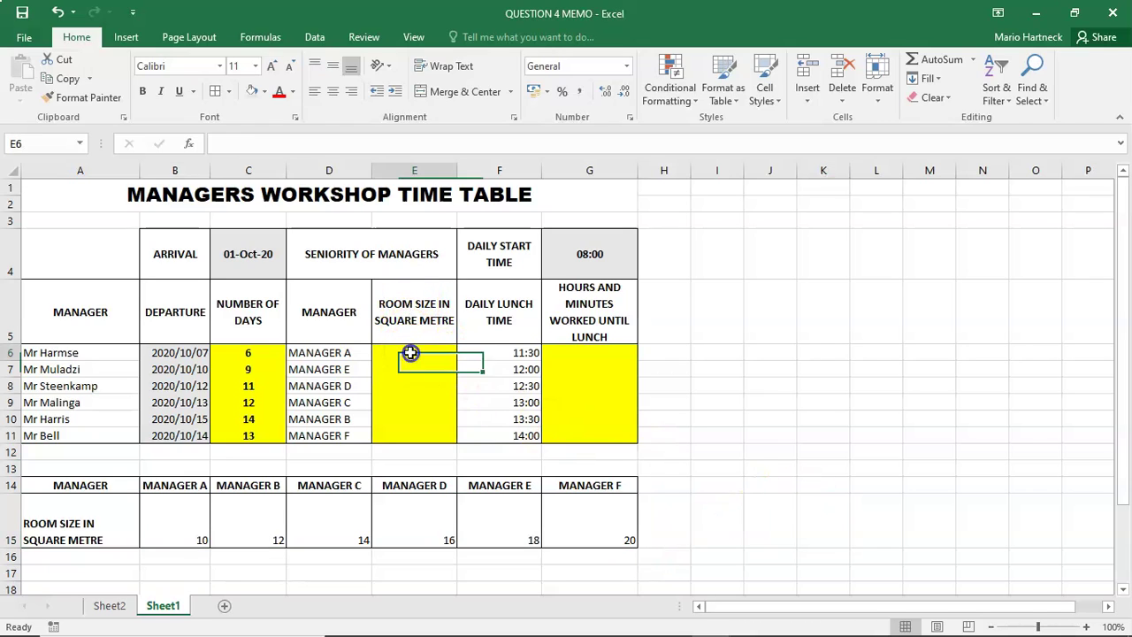
left_click(343, 356)
left_click(344, 375)
left_click(330, 400)
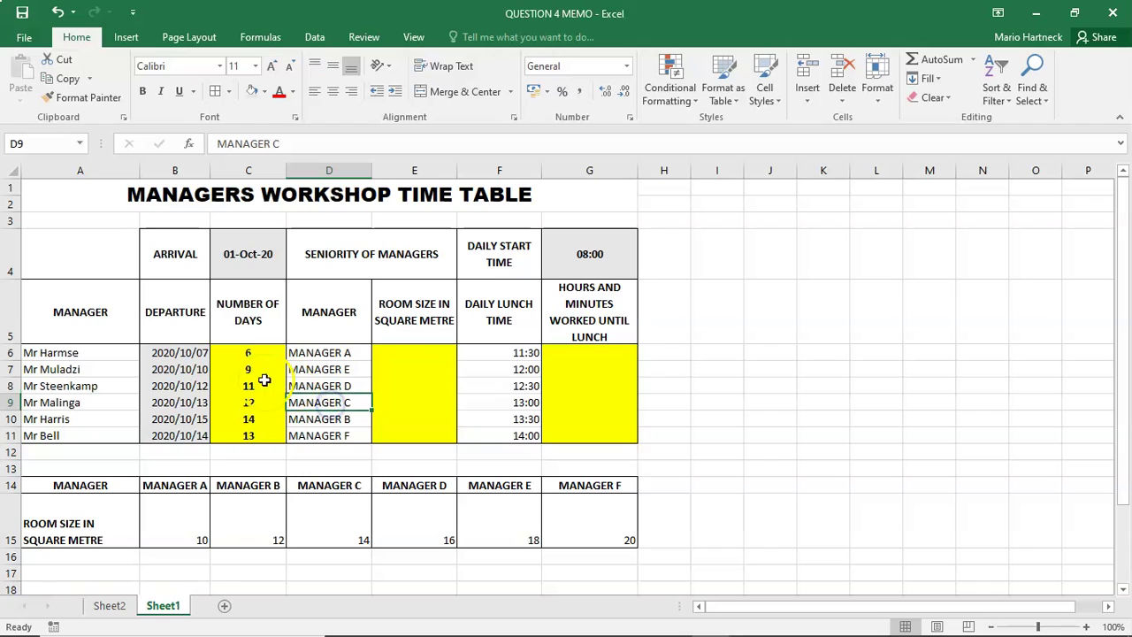
left_click(181, 374)
left_click(186, 388)
left_click(174, 432)
left_click(183, 362)
left_click(181, 387)
left_click(185, 432)
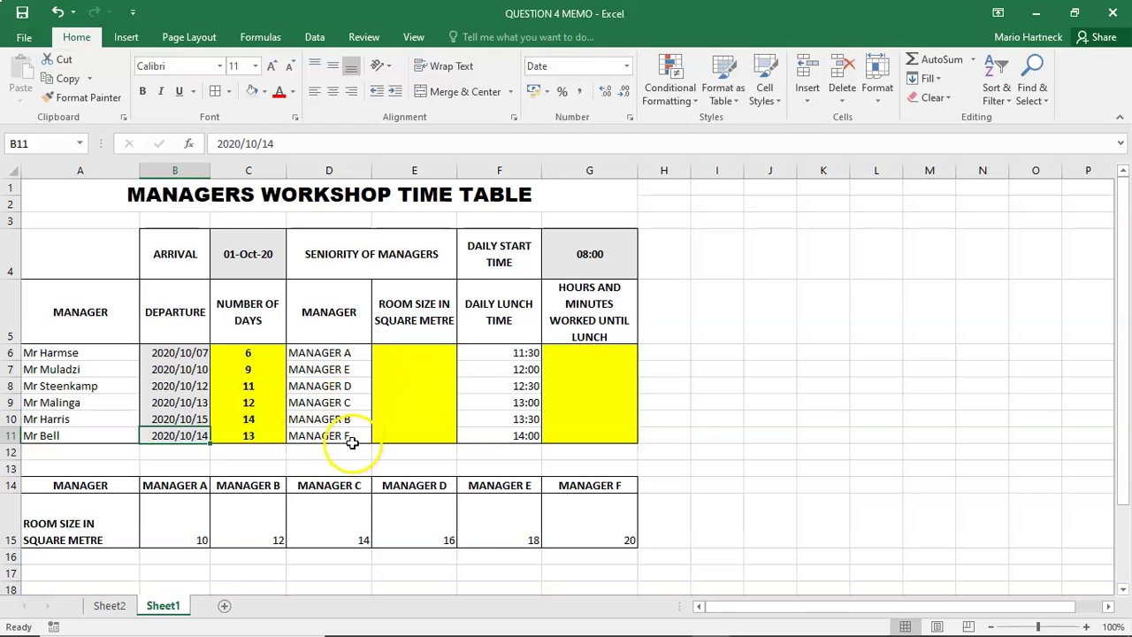
Compare the horizontal reference table in A14:G15 with the manager grades in D6:D11 and the room size cells E6:E11.
left_click_drag(101, 486, 622, 533)
left_click_drag(398, 347, 424, 431)
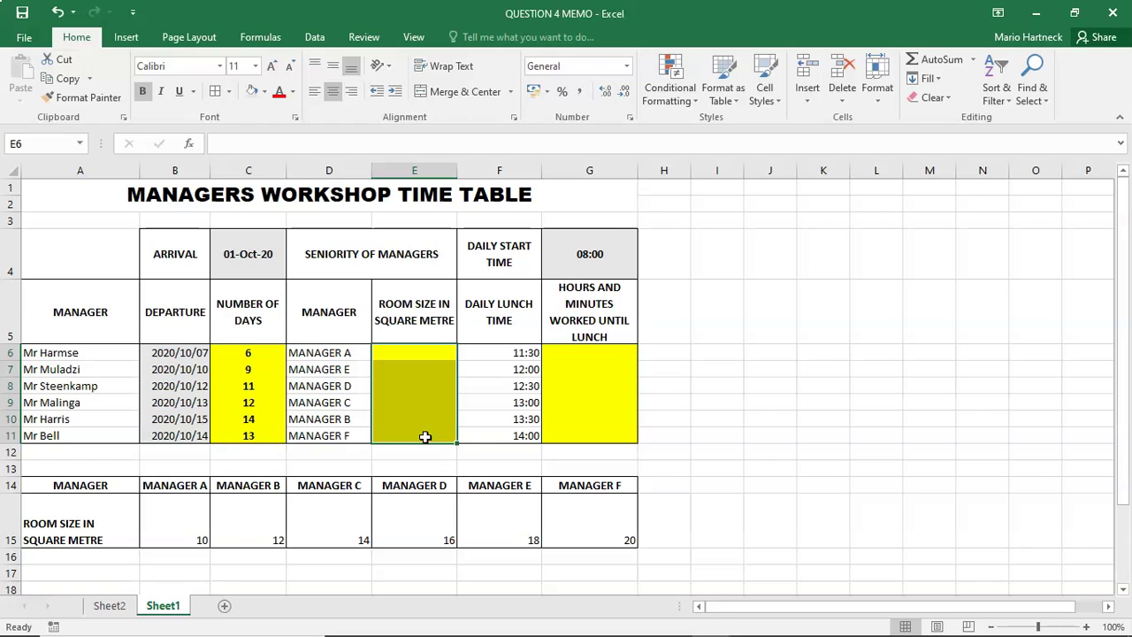
left_click_drag(21, 500, 583, 513)
left_click(768, 482)
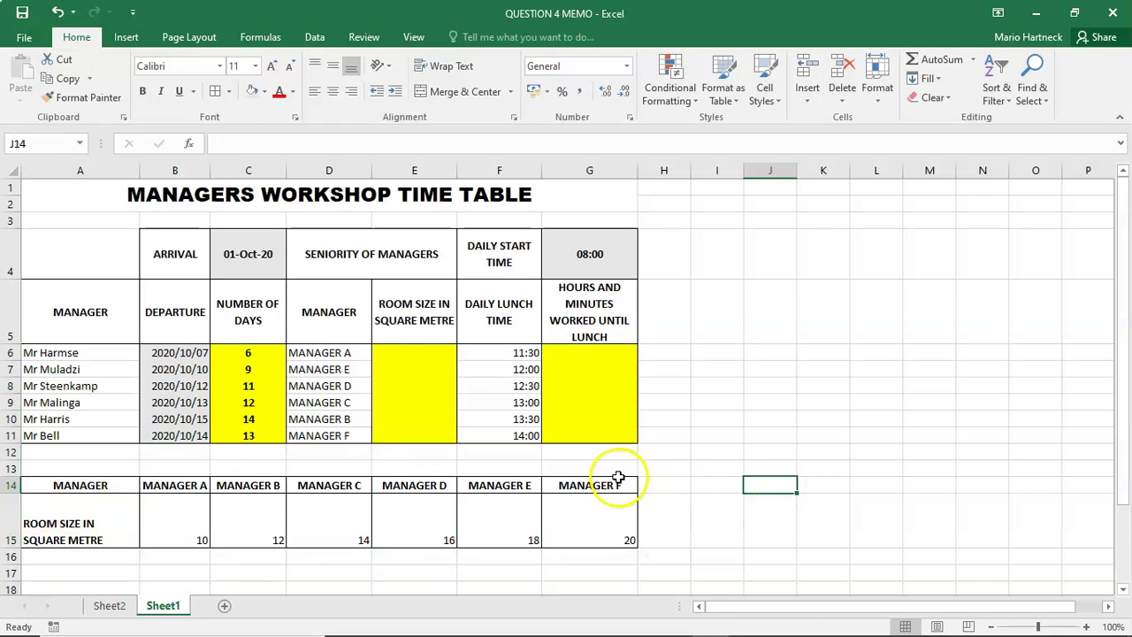
left_click(197, 525)
left_click(249, 535)
left_click(318, 533)
left_click(392, 531)
left_click(513, 533)
left_click(622, 535)
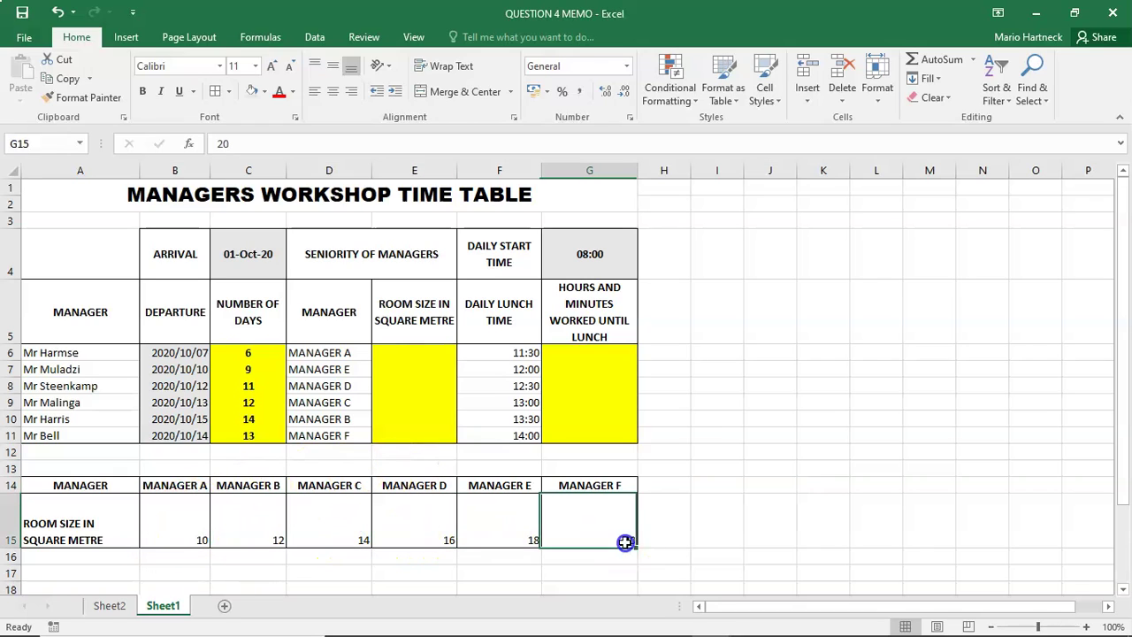
left_click_drag(177, 484, 571, 485)
left_click_drag(198, 482, 576, 485)
left_click_drag(169, 533, 576, 523)
left_click_drag(187, 484, 575, 485)
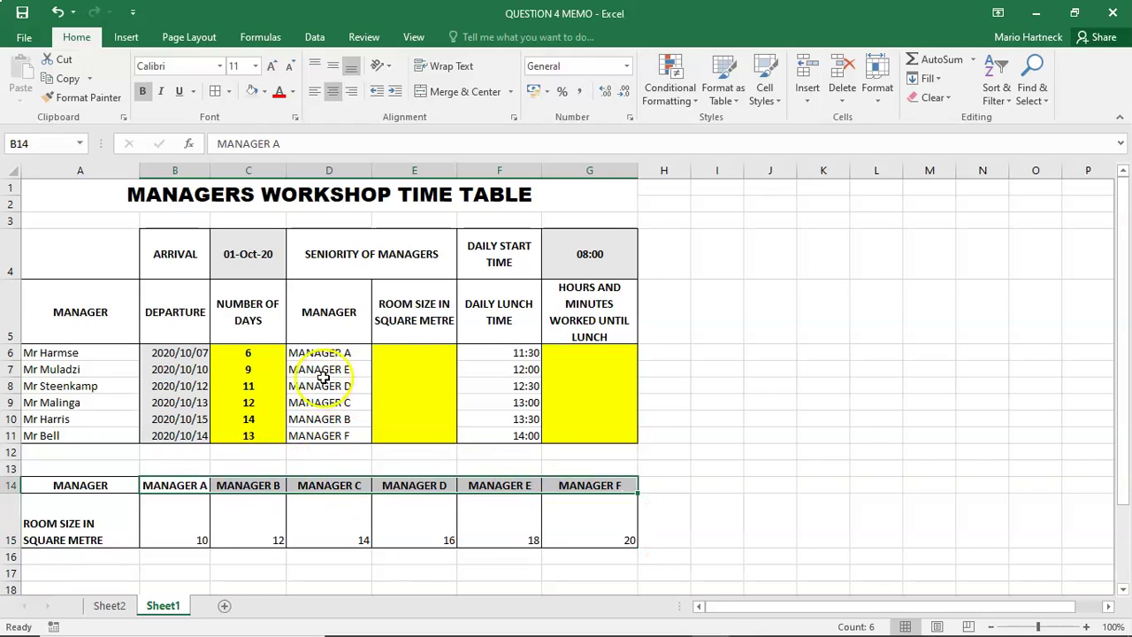
left_click_drag(397, 348, 420, 435)
left_click_drag(323, 352, 321, 439)
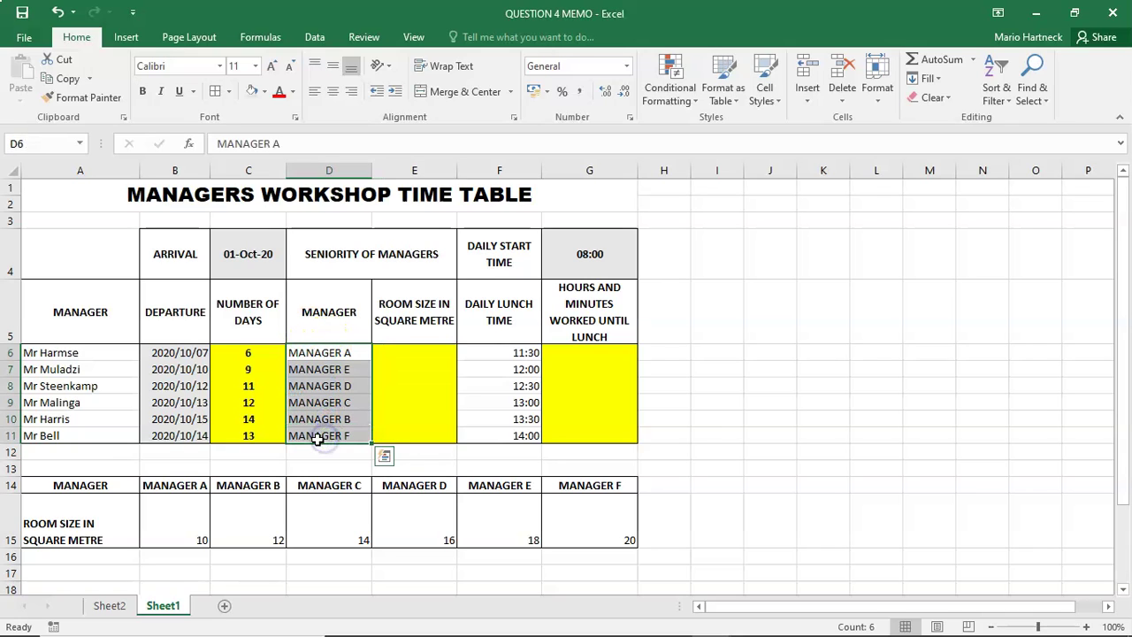
Search for the HLOOKUP function and insert it in cell E6 under ROOM SIZE IN SQUARE METRE.
left_click(404, 350)
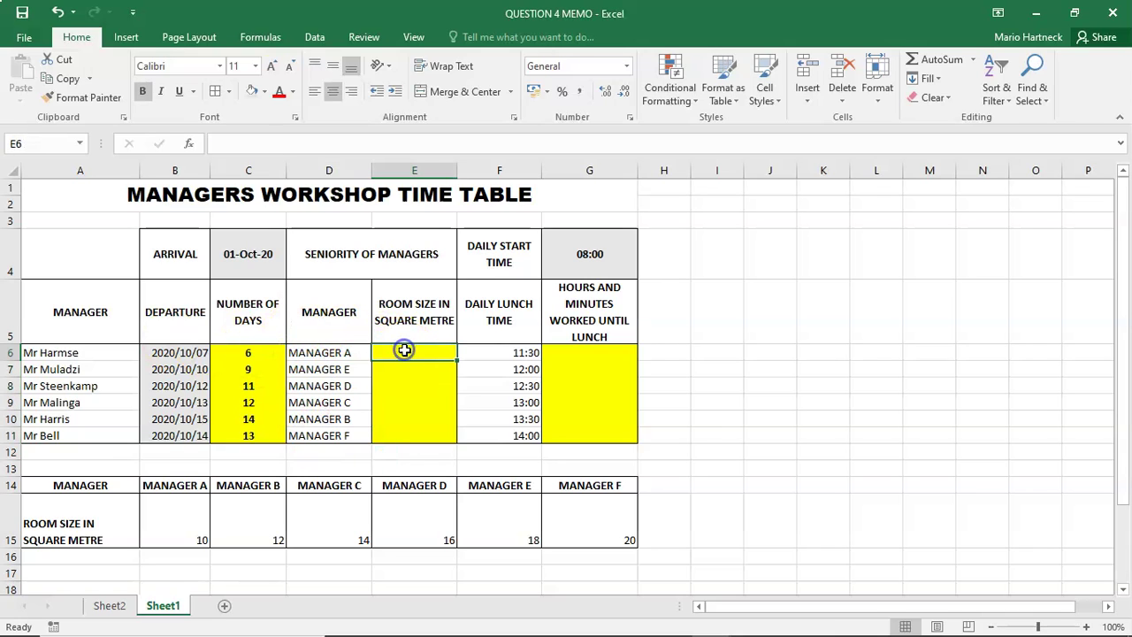
left_click(265, 38)
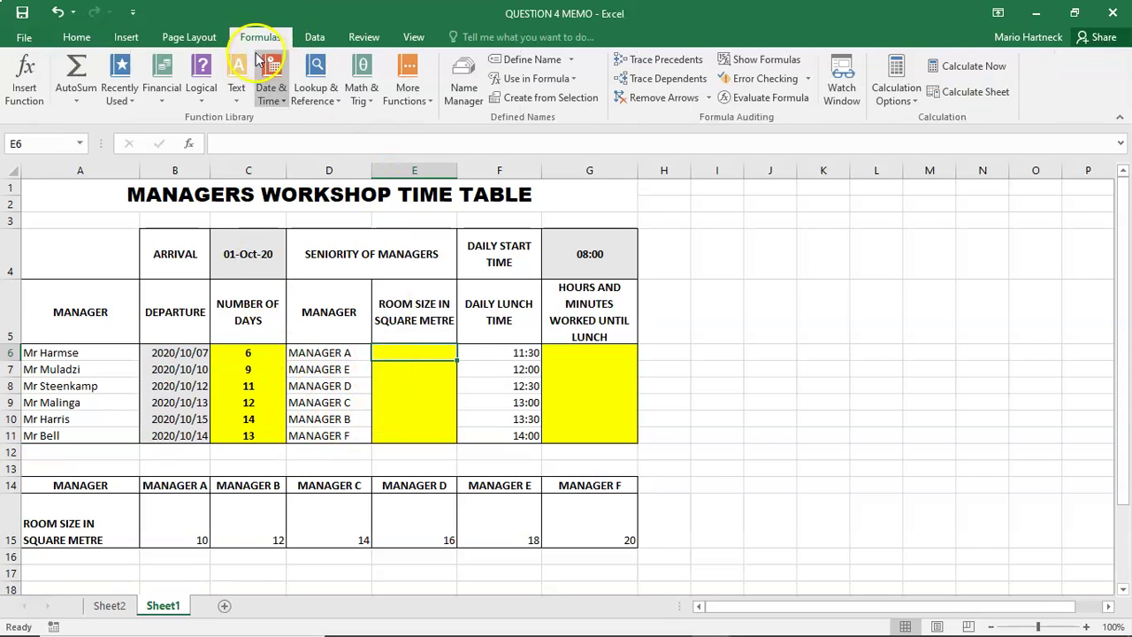
left_click(326, 92)
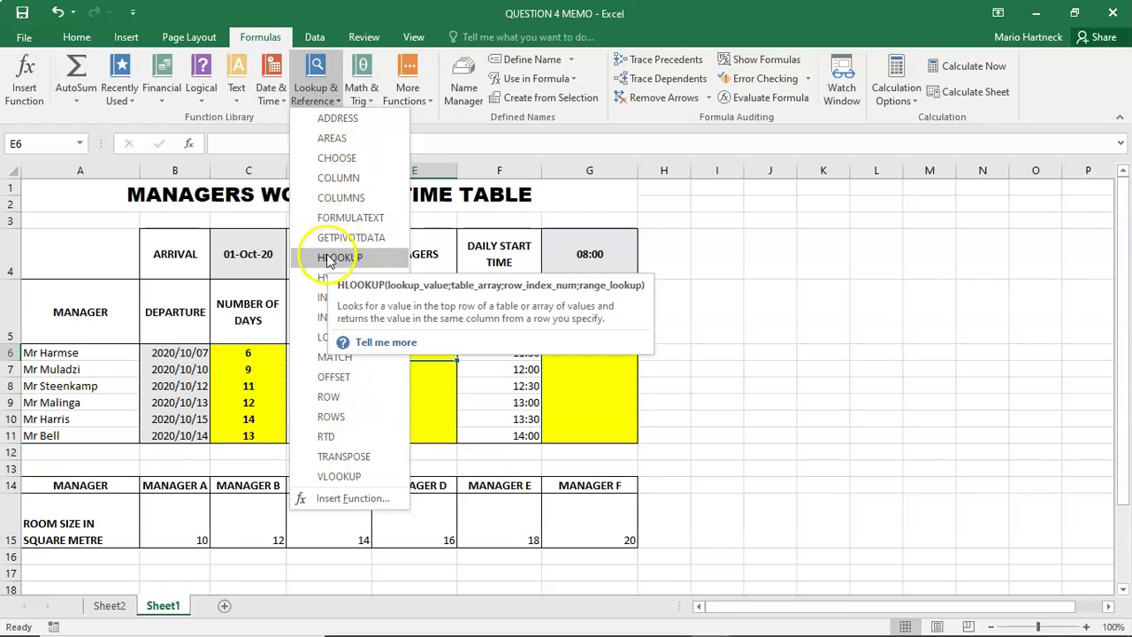
left_click(345, 498)
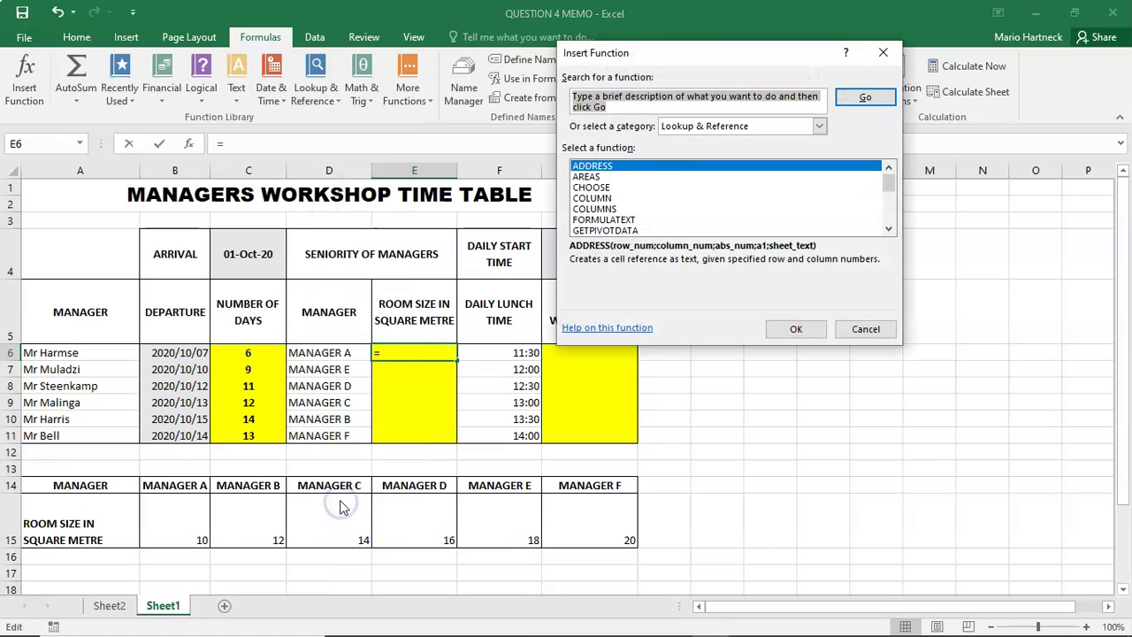
key("BackSpace")
type("HLOOKUP")
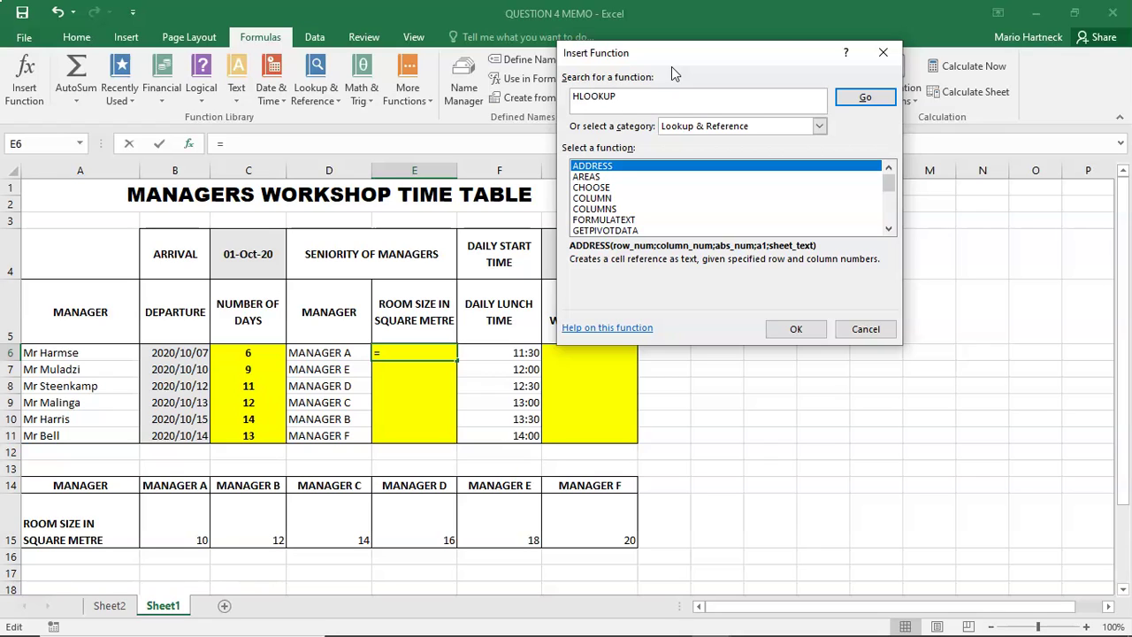
left_click(863, 96)
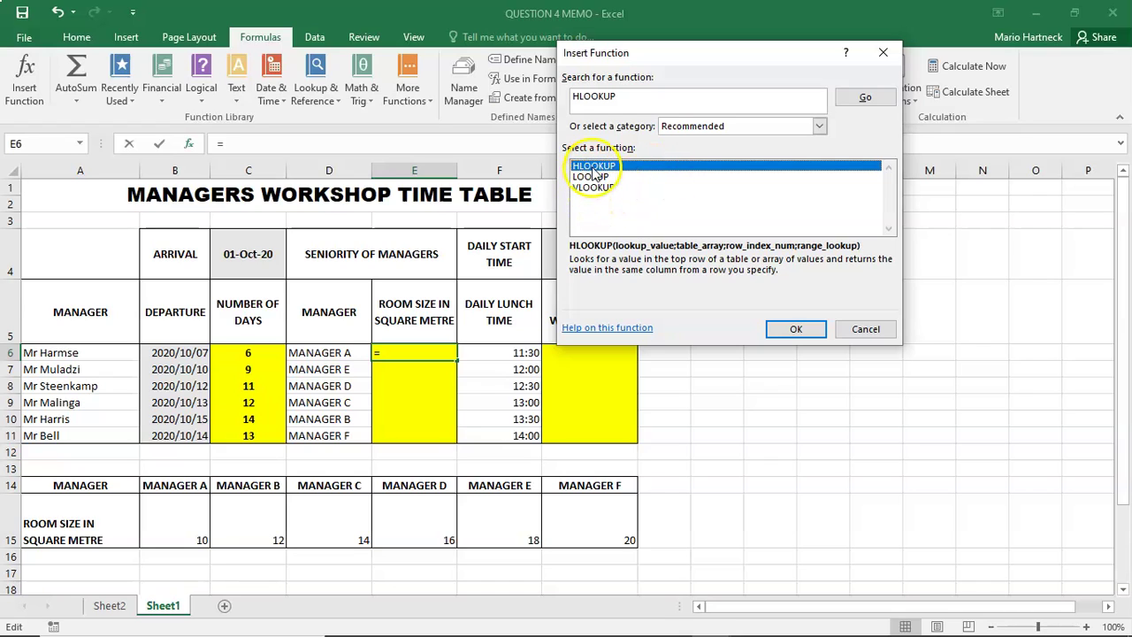
left_click(796, 329)
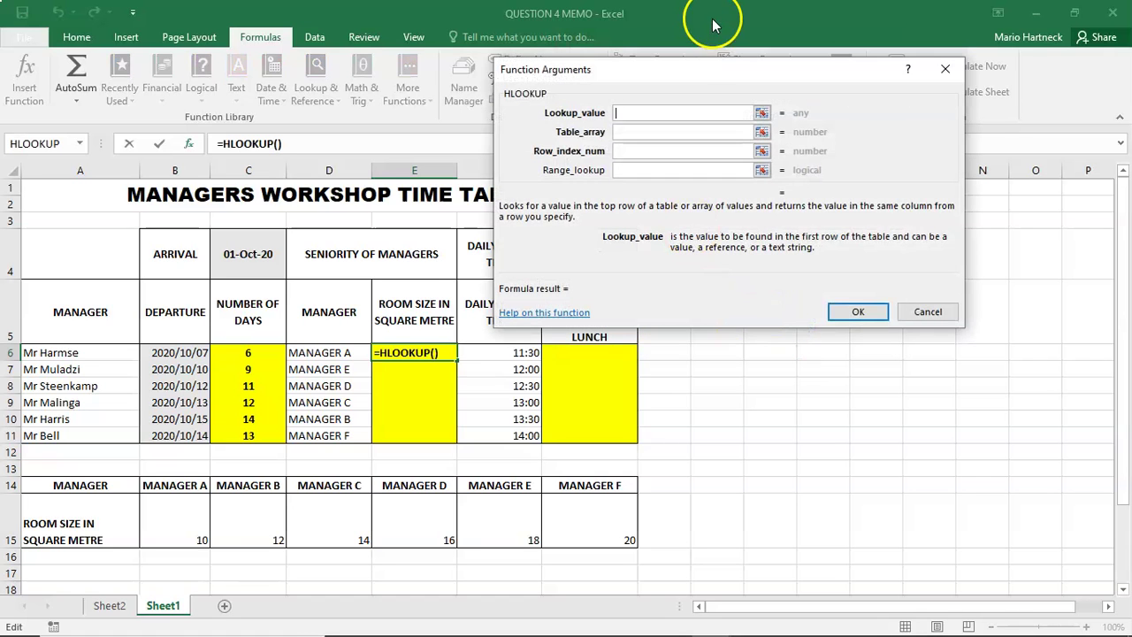
Read the descriptions of the HLOOKUP arguments Lookup_value, Table_array, Row_index_num and Range_lookup.
left_click_drag(703, 67, 712, 104)
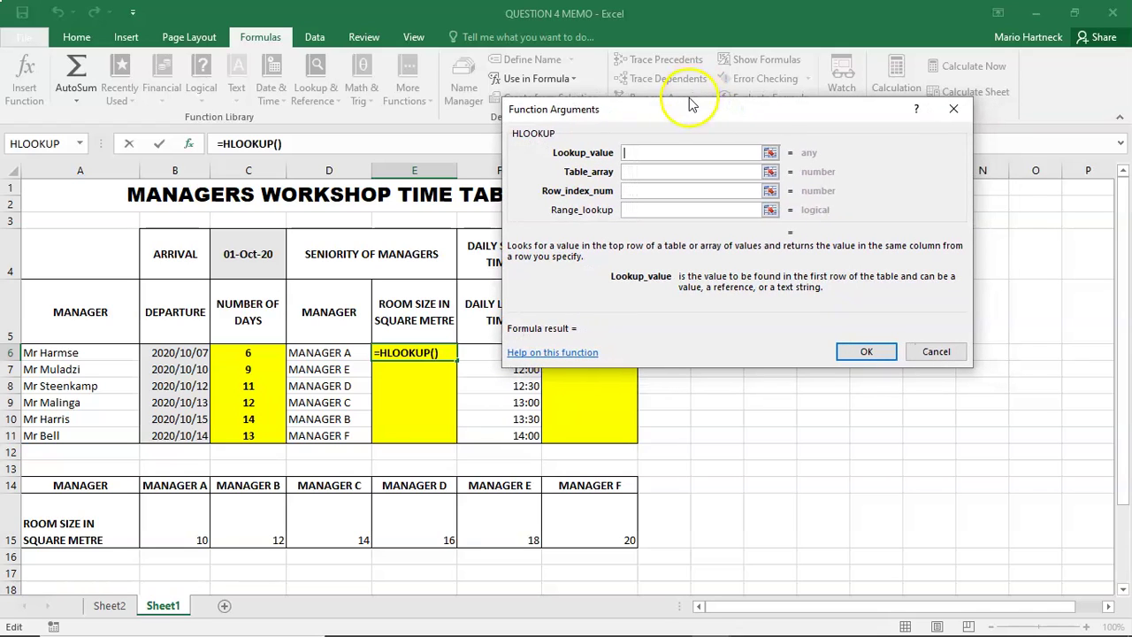
left_click_drag(672, 97, 642, 161)
left_click_drag(681, 124, 709, 152)
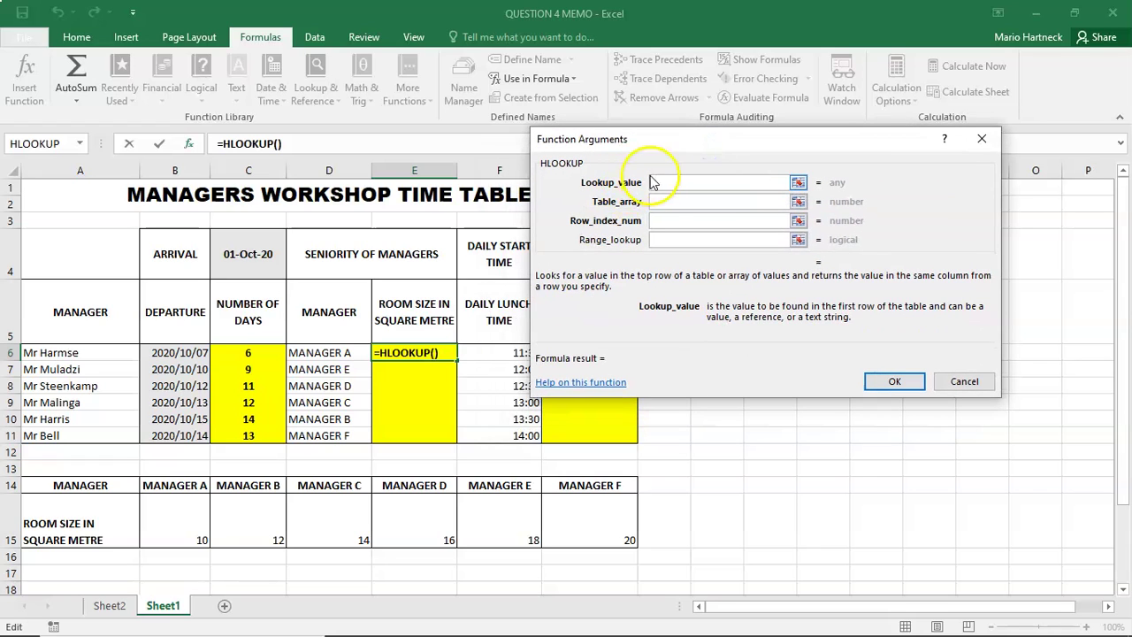
left_click(665, 202)
left_click(667, 225)
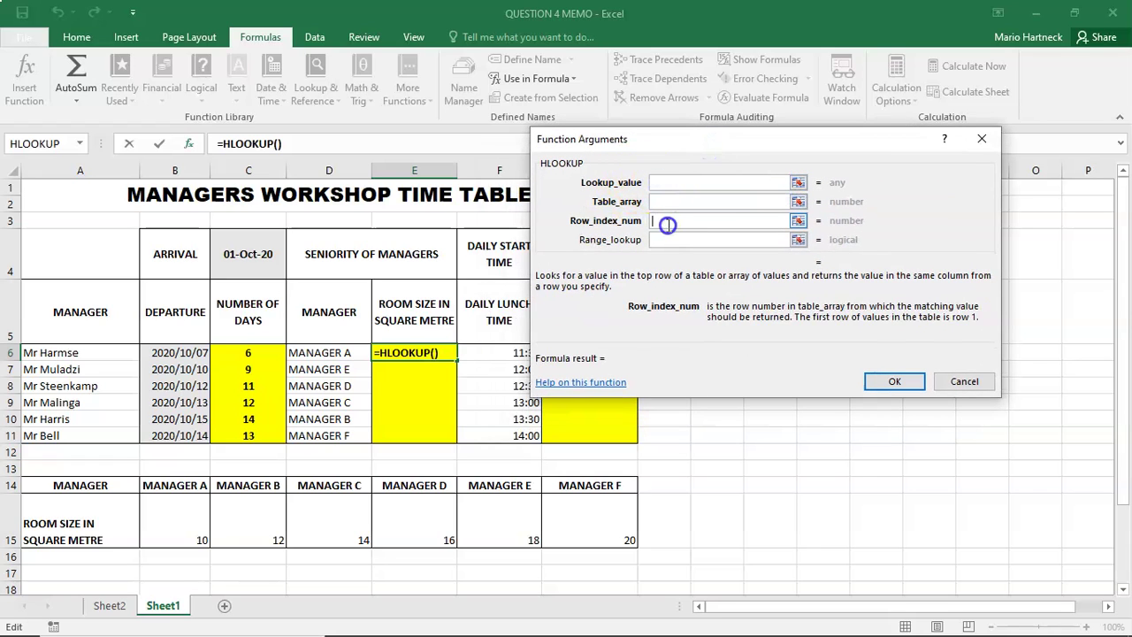
left_click(671, 239)
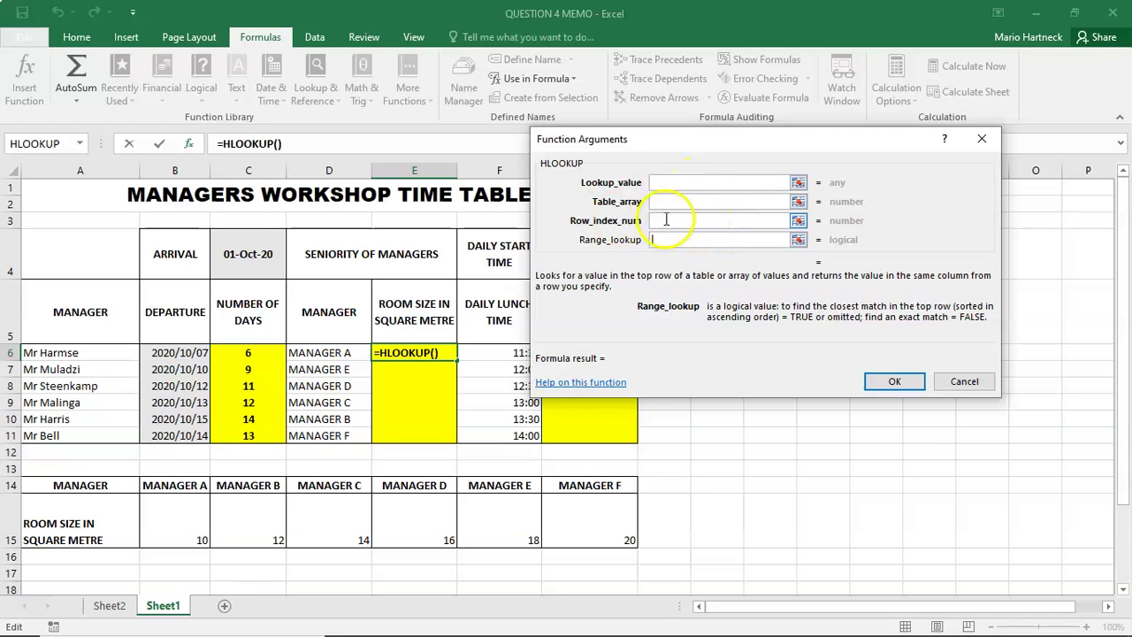
left_click(654, 184)
left_click(655, 202)
left_click(660, 221)
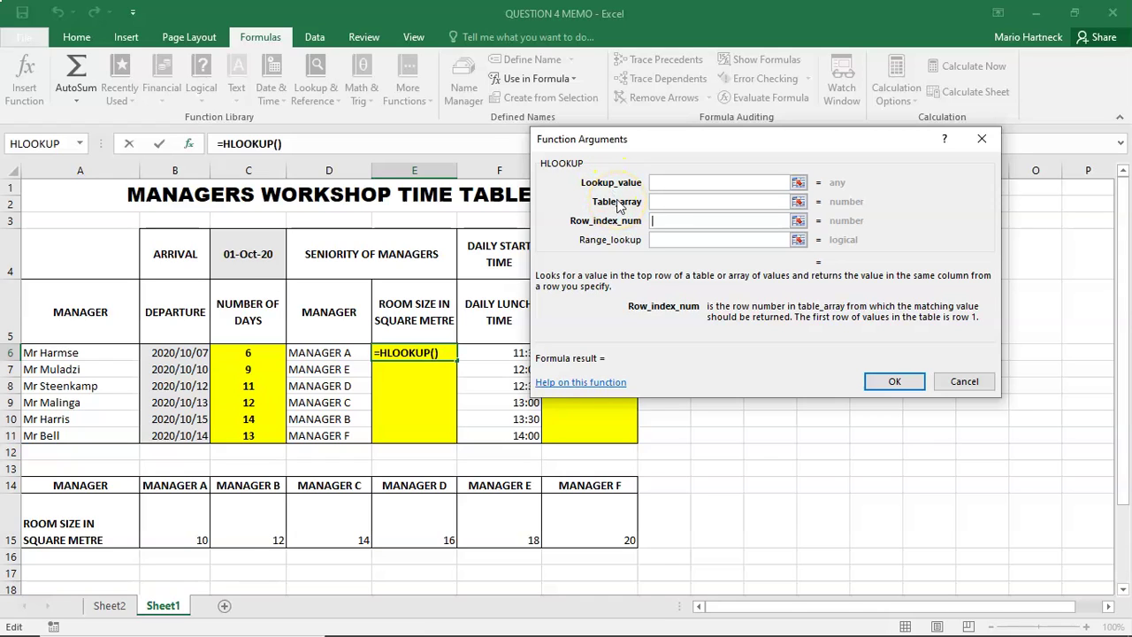
left_click(655, 184)
left_click(661, 206)
left_click(663, 220)
left_click(665, 220)
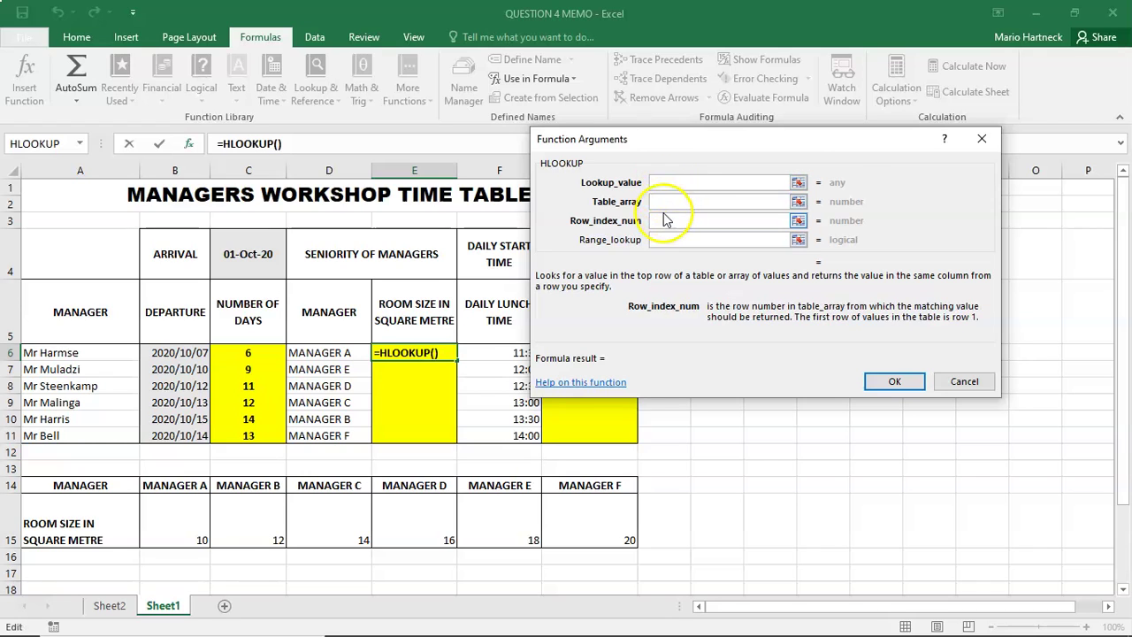
left_click(657, 239)
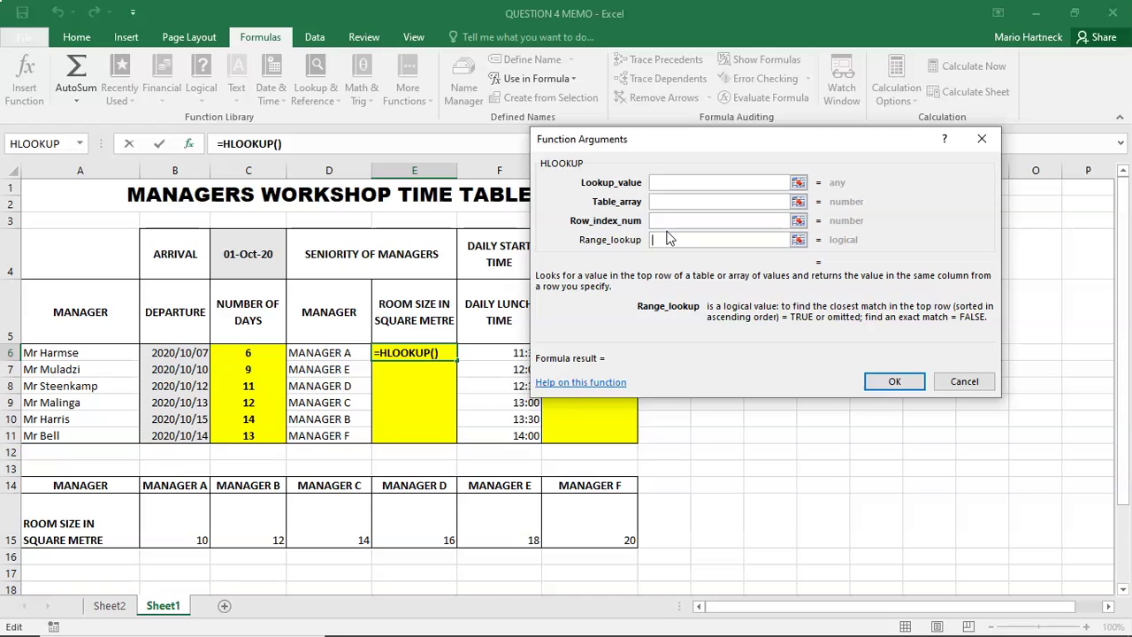
left_click(661, 183)
left_click(662, 202)
left_click(663, 220)
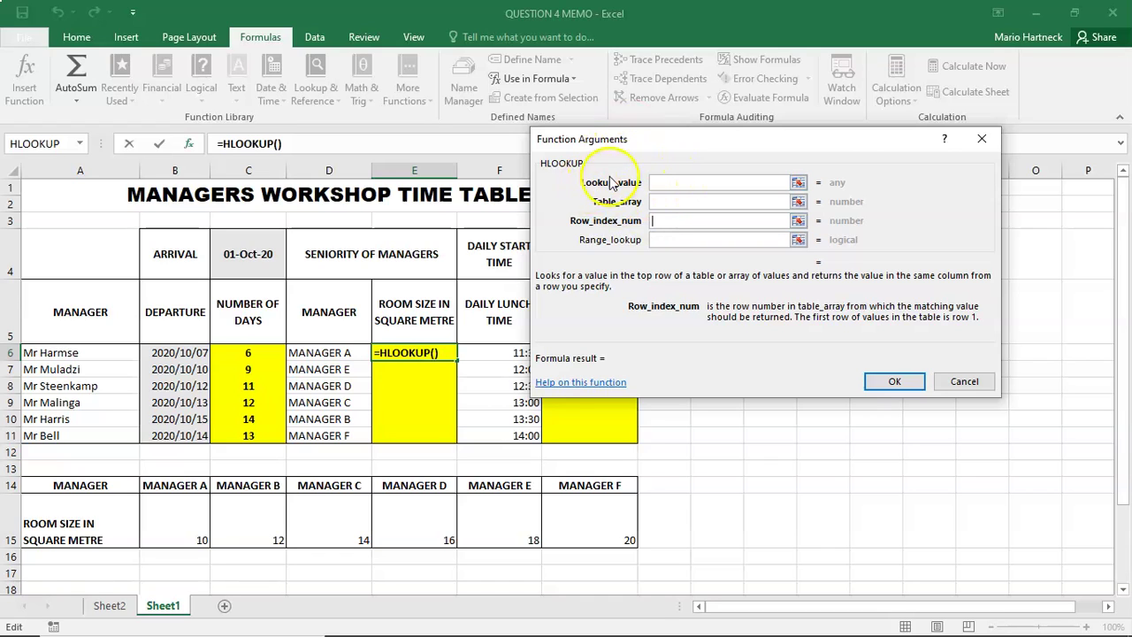
Set the HLOOKUP Lookup_value to cell D6, keeping the arguments dialog clear of the table's manager column.
left_click(663, 182)
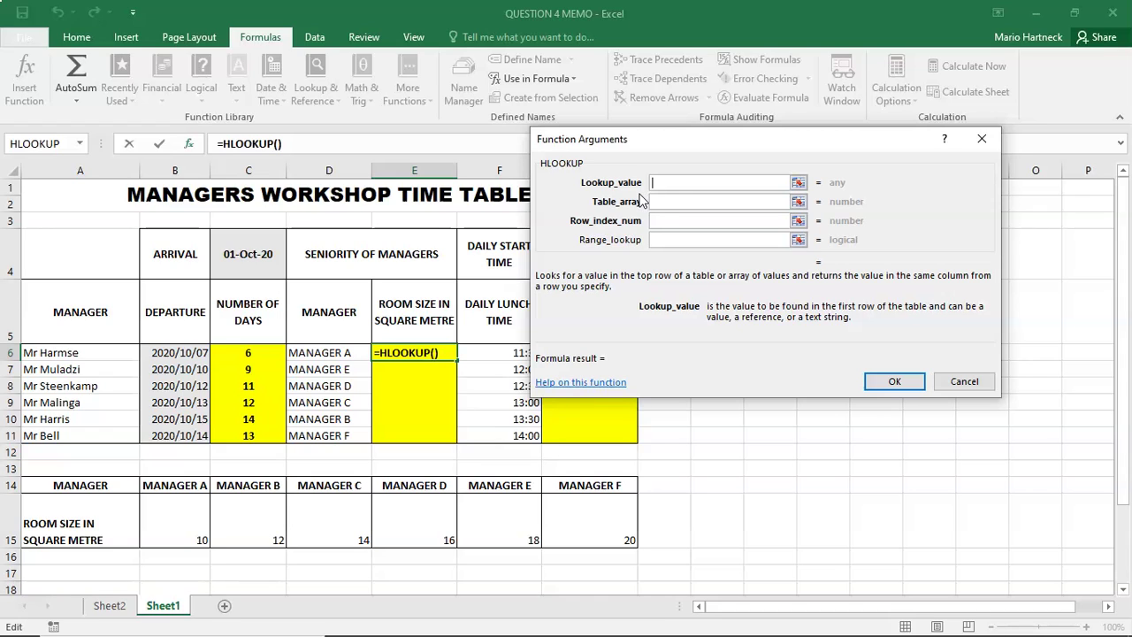
left_click_drag(662, 141, 722, 71)
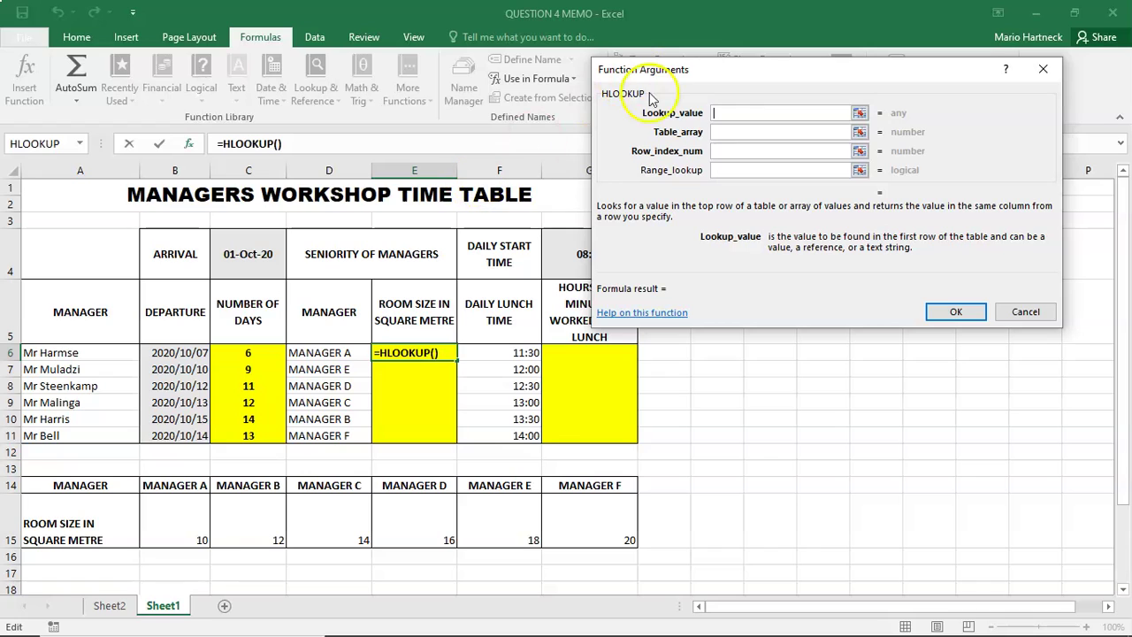
left_click(336, 352)
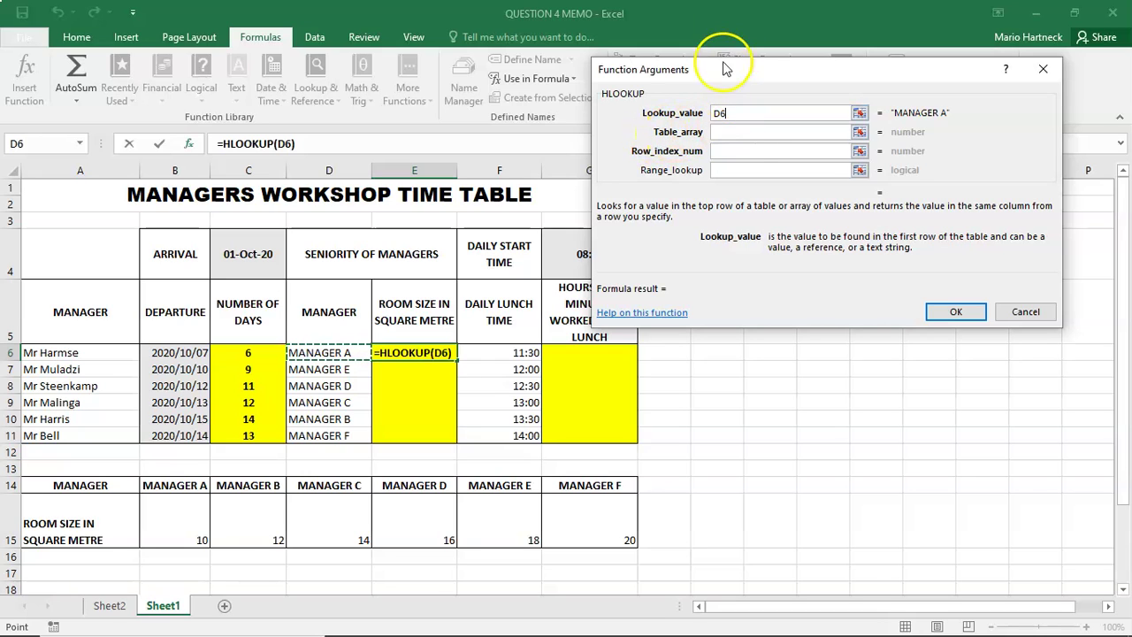
left_click(734, 132)
left_click_drag(69, 486, 588, 516)
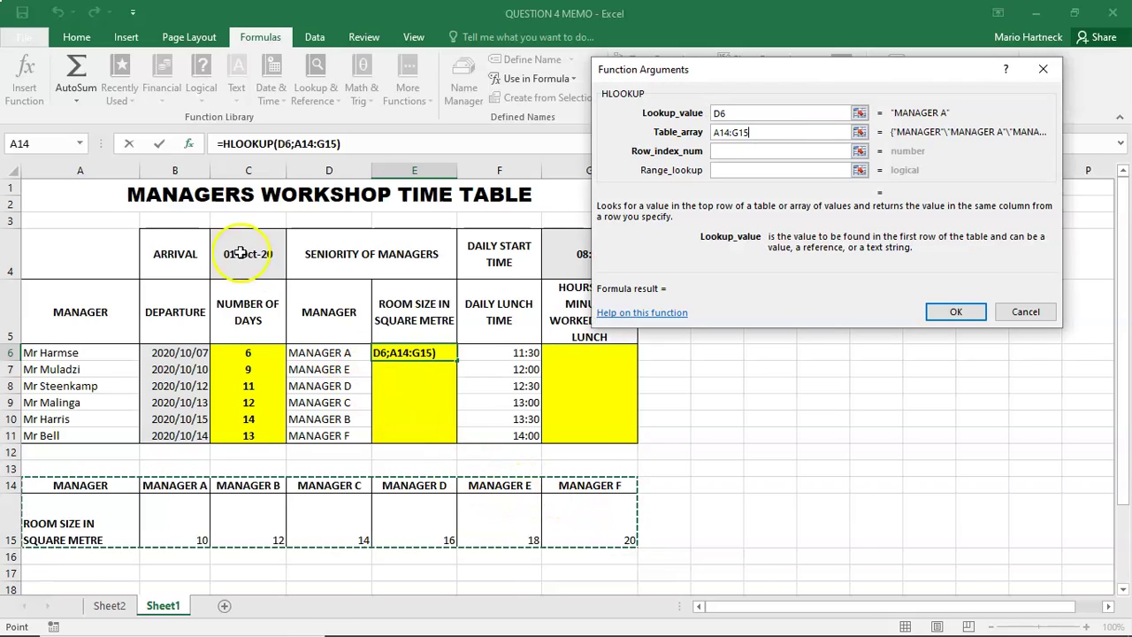
left_click(64, 144)
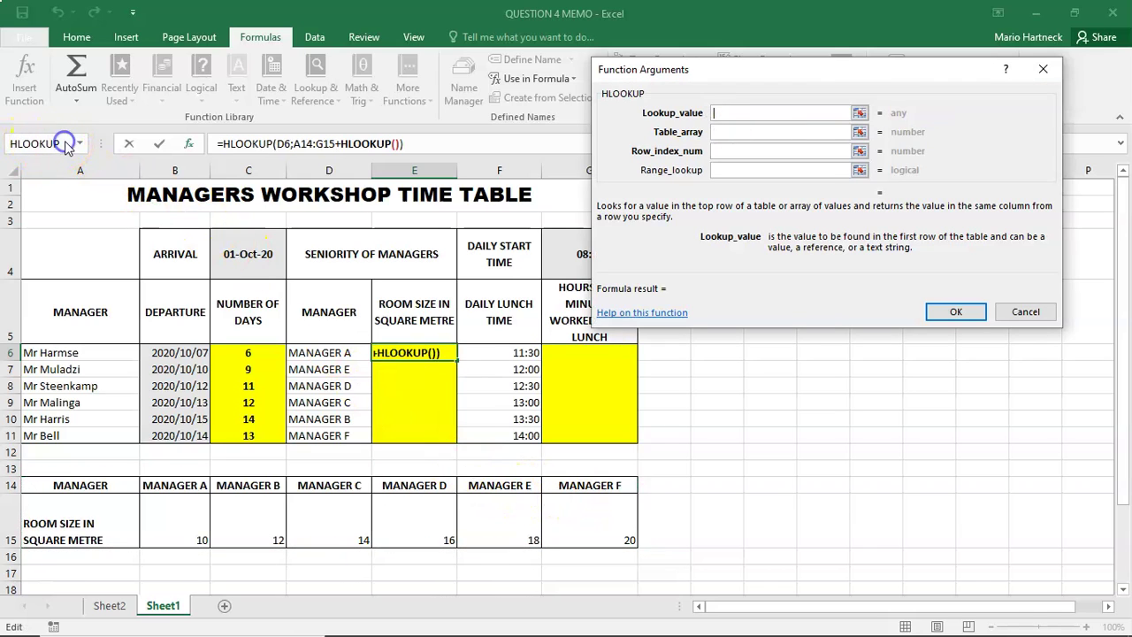
left_click(66, 145)
left_click(79, 145)
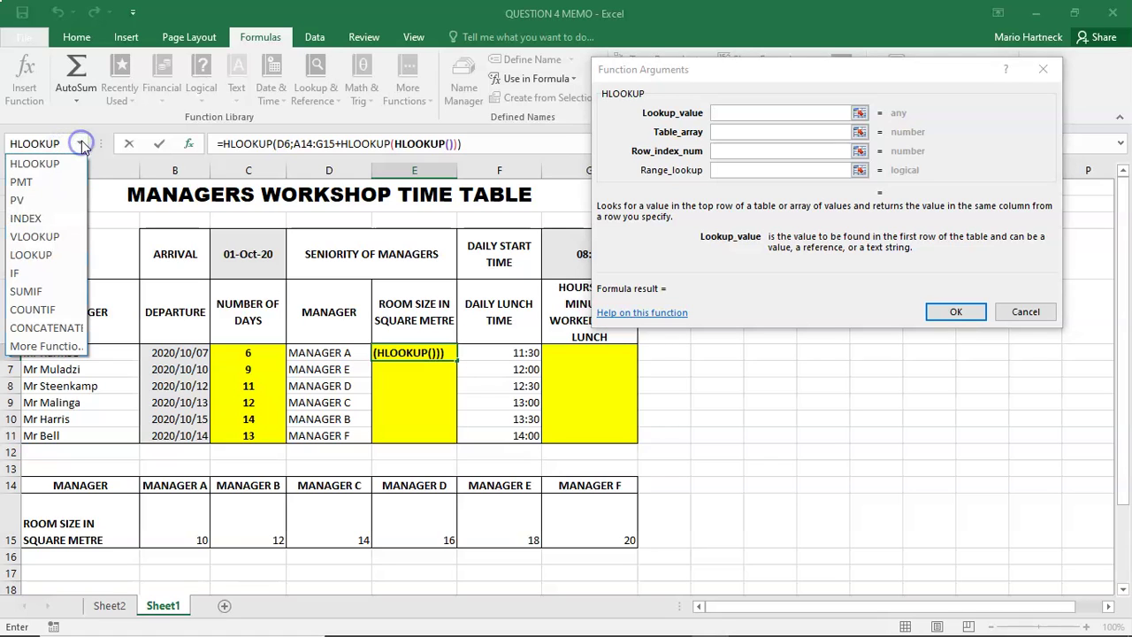
left_click(81, 143)
left_click_drag(617, 69, 794, 216)
left_click(1085, 451)
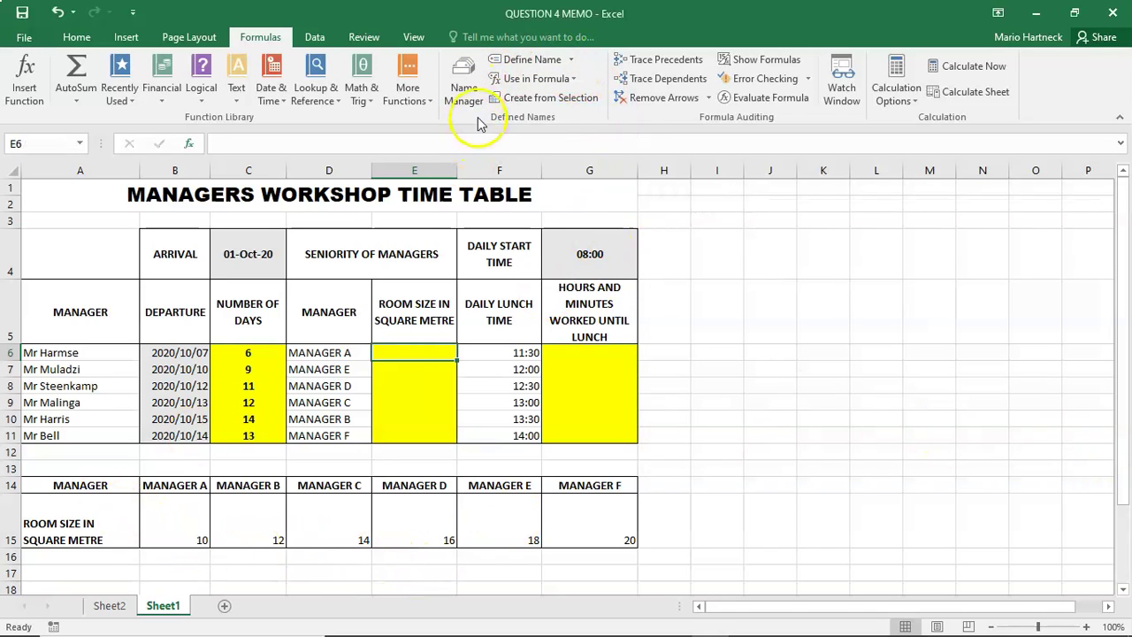
Delete the defined name Print_Area from the workbook.
left_click(464, 89)
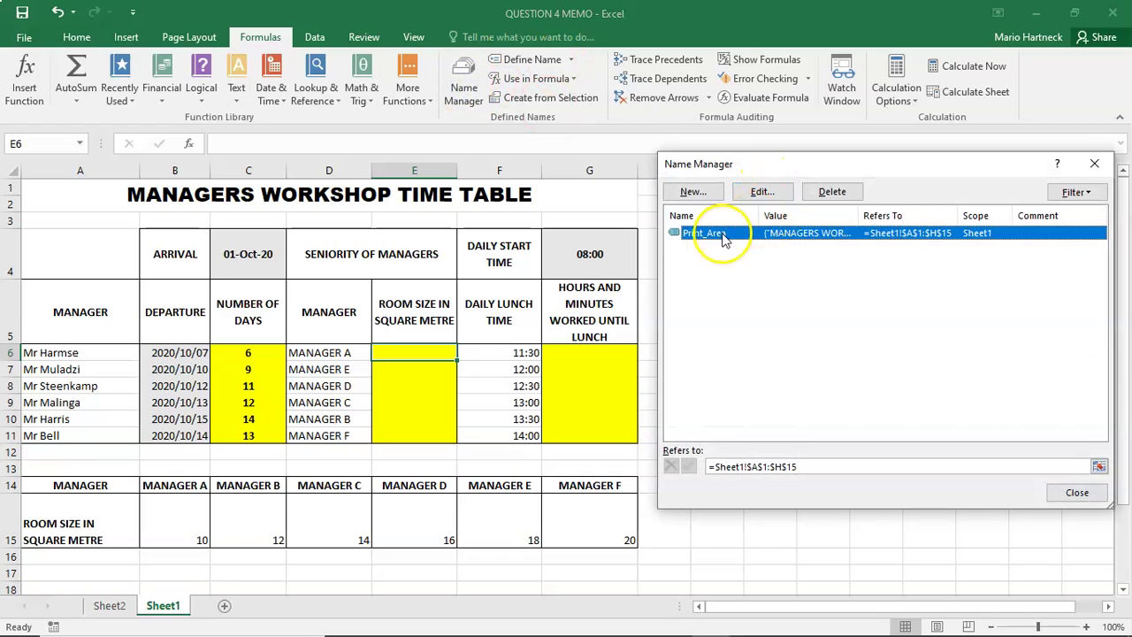
left_click(833, 193)
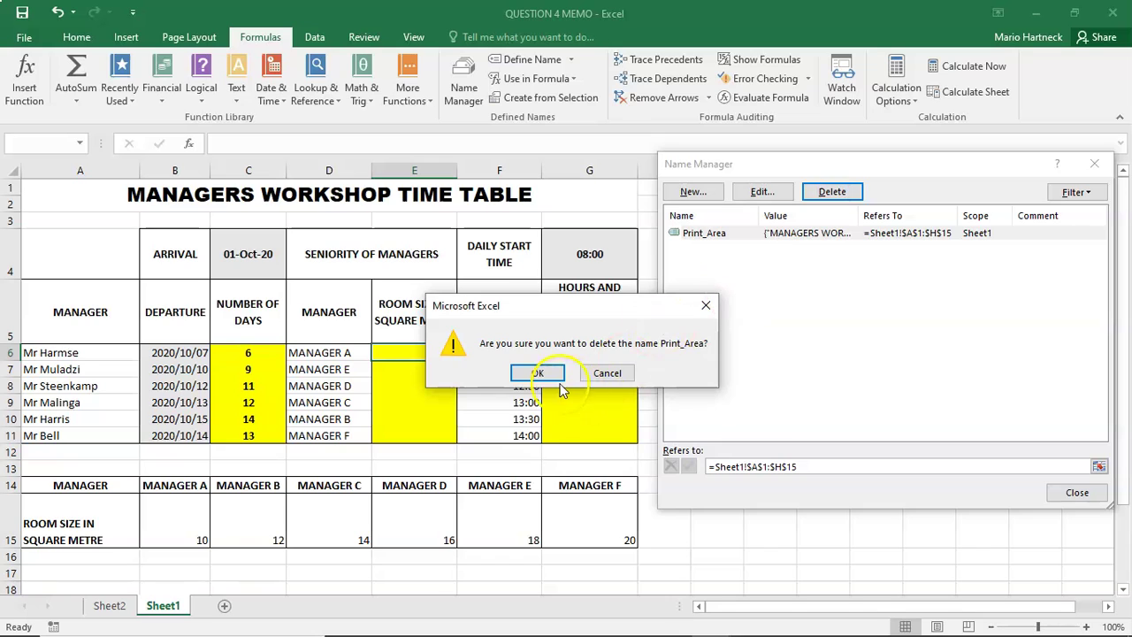
left_click(533, 372)
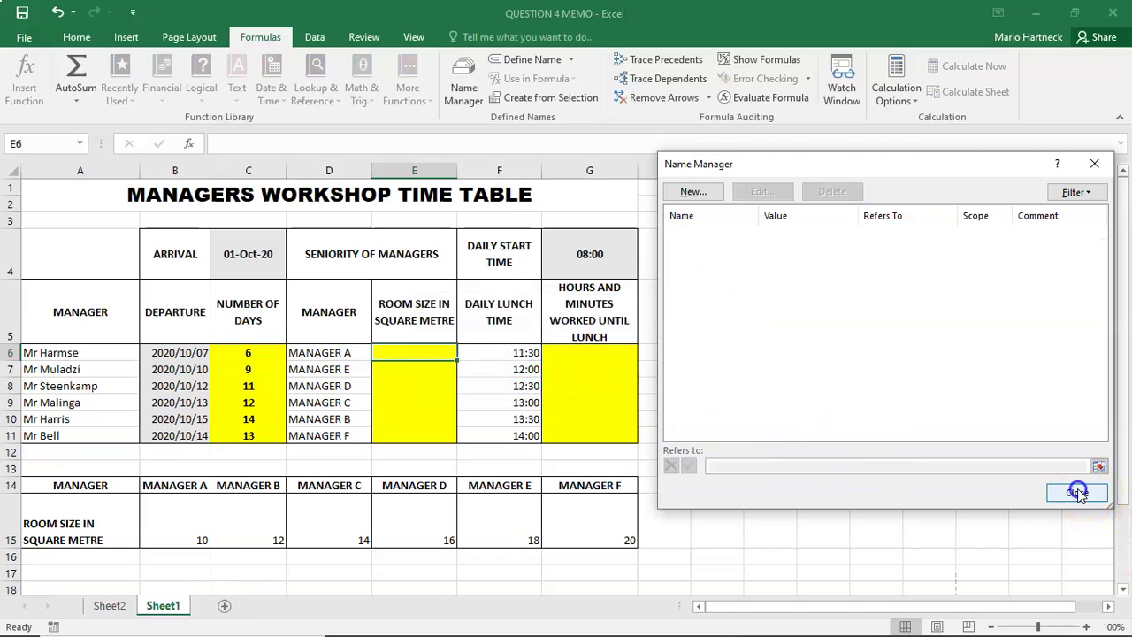
left_click(1076, 492)
left_click(859, 450)
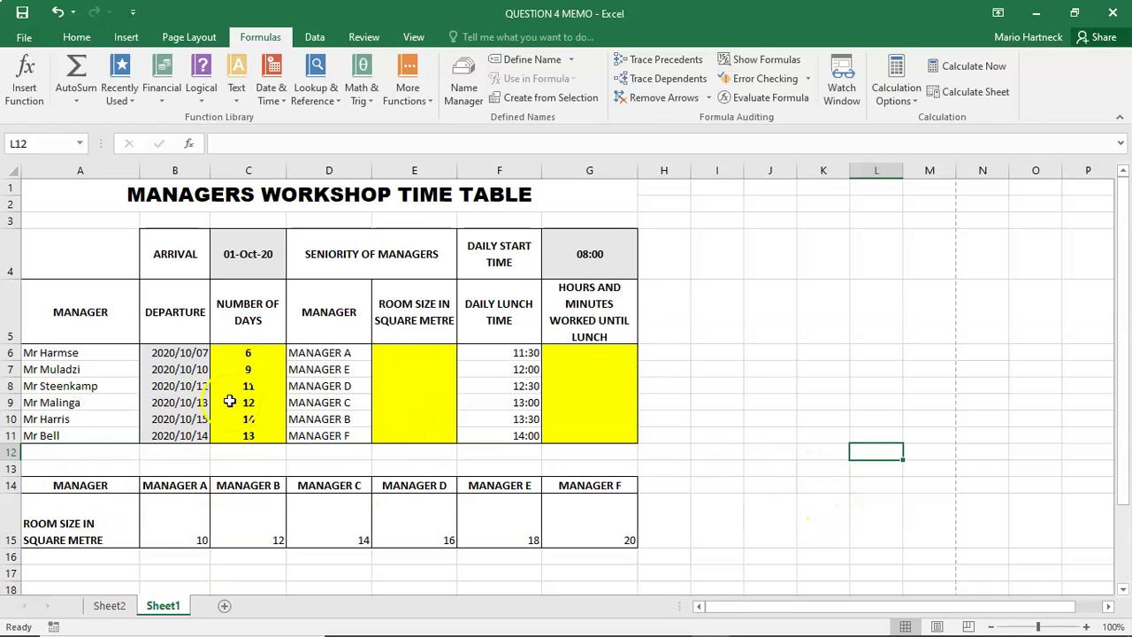
Name the horizontal reference table A14:G15 MANAGER and check its entry among the defined names.
left_click_drag(83, 482, 583, 523)
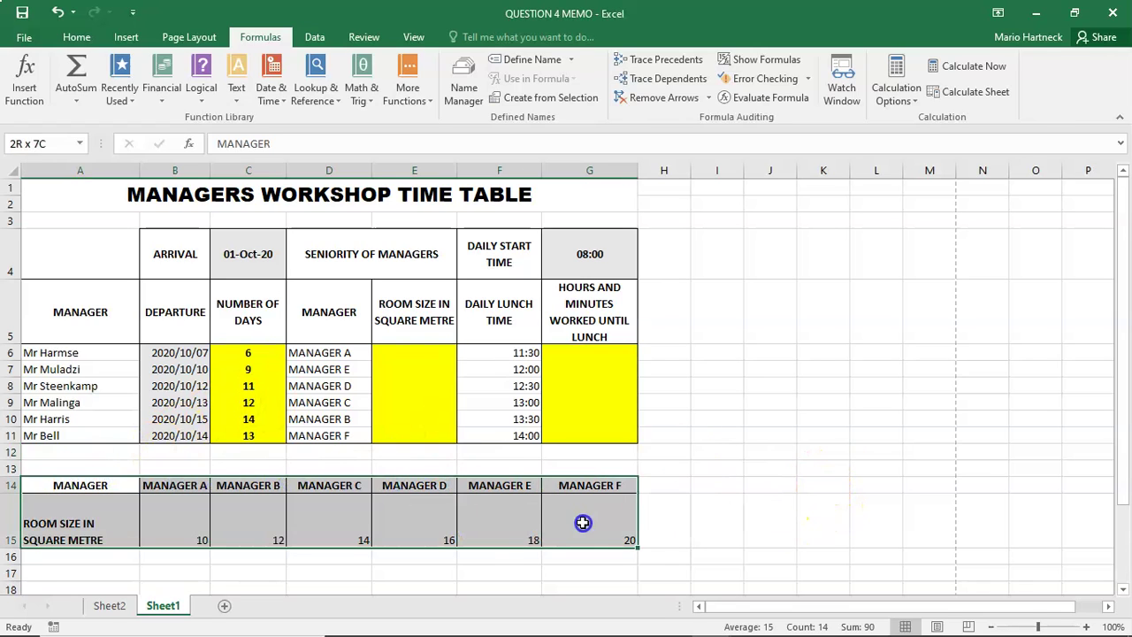
left_click(42, 143)
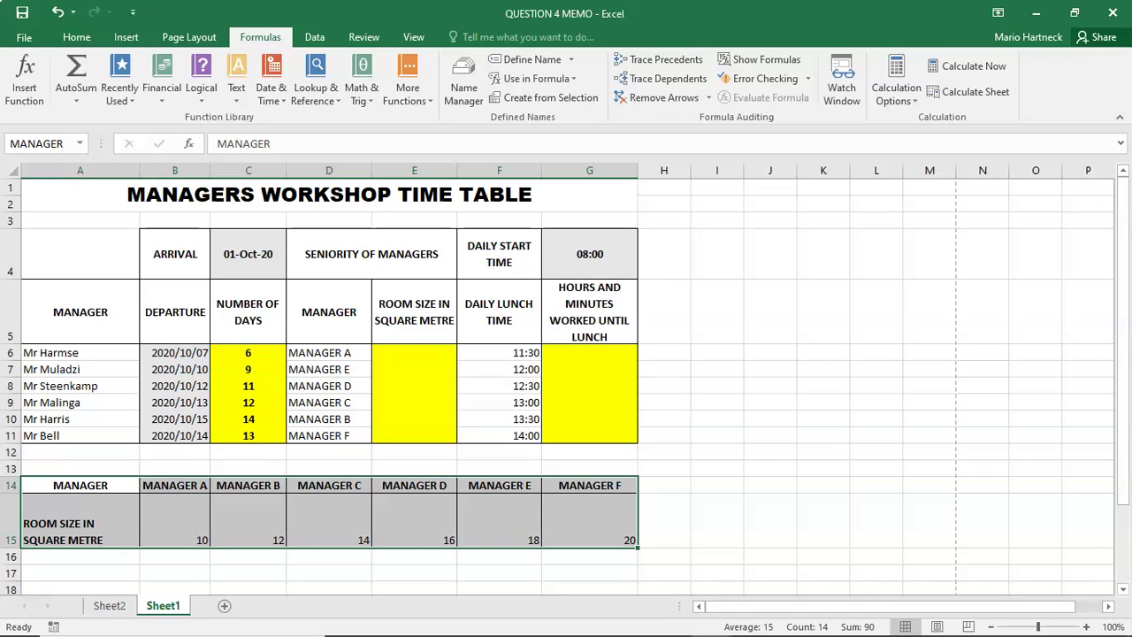
left_click(708, 341)
left_click_drag(76, 482, 576, 514)
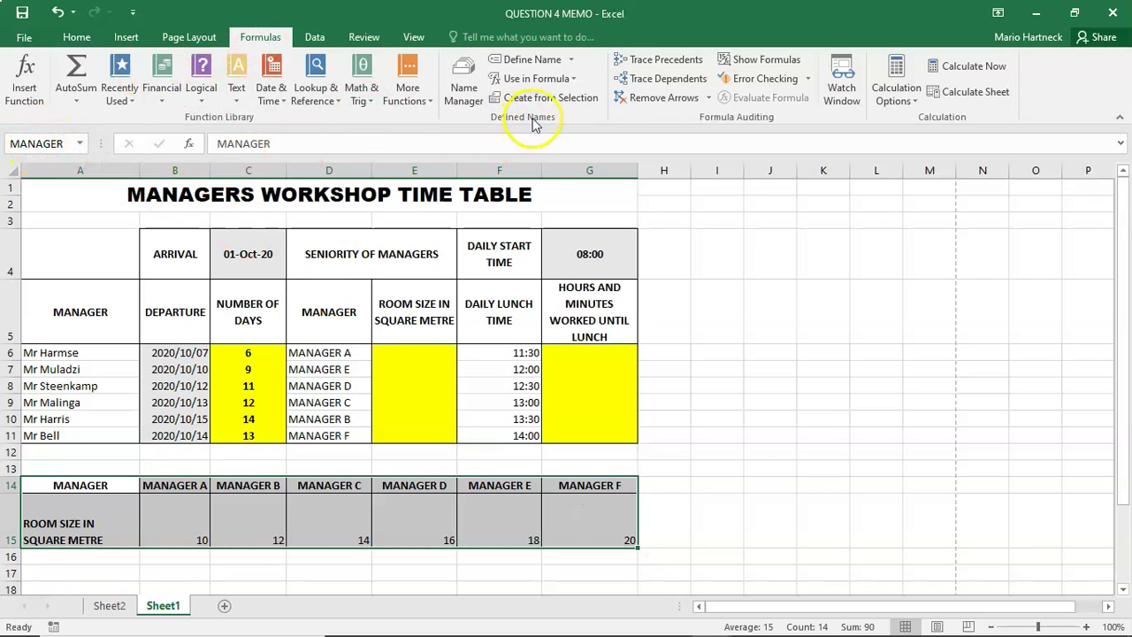
left_click(463, 93)
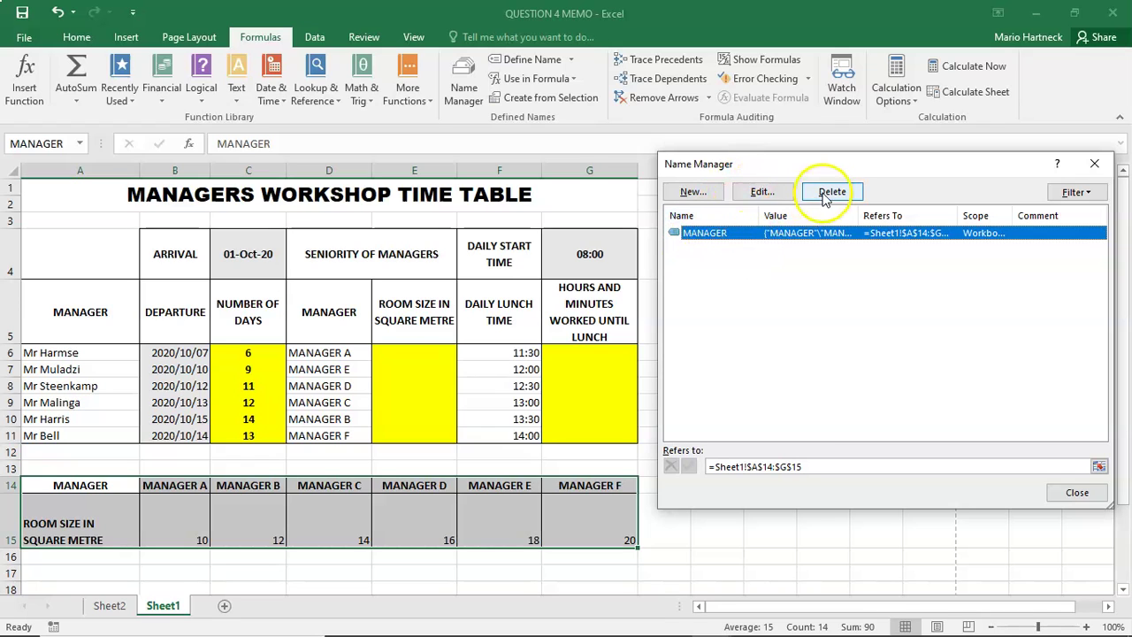
left_click(1077, 493)
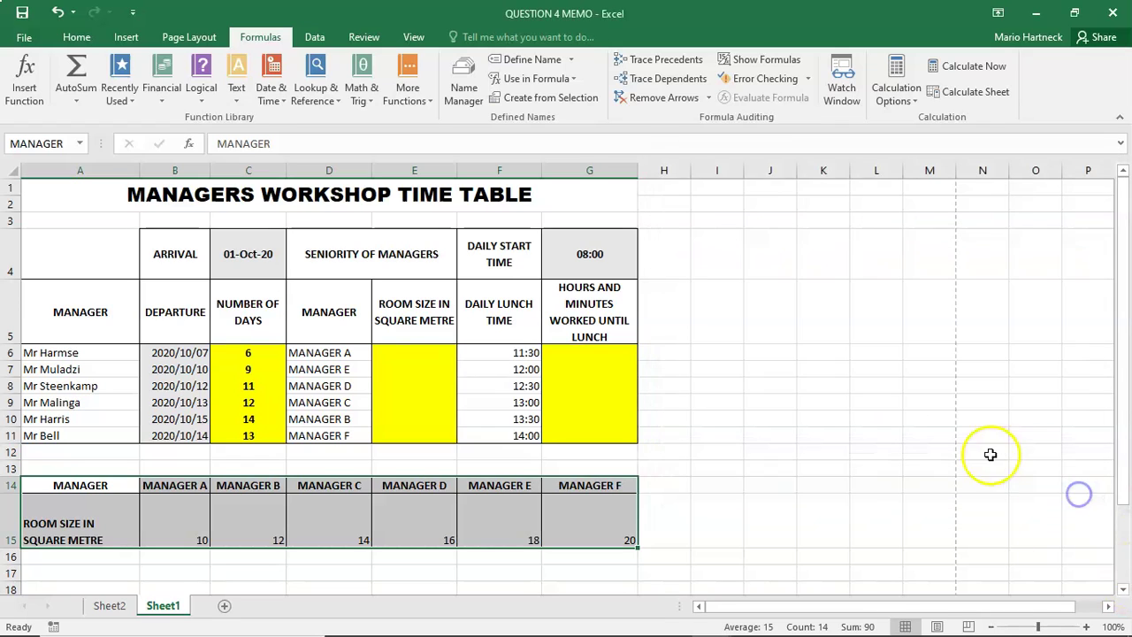
left_click(990, 453)
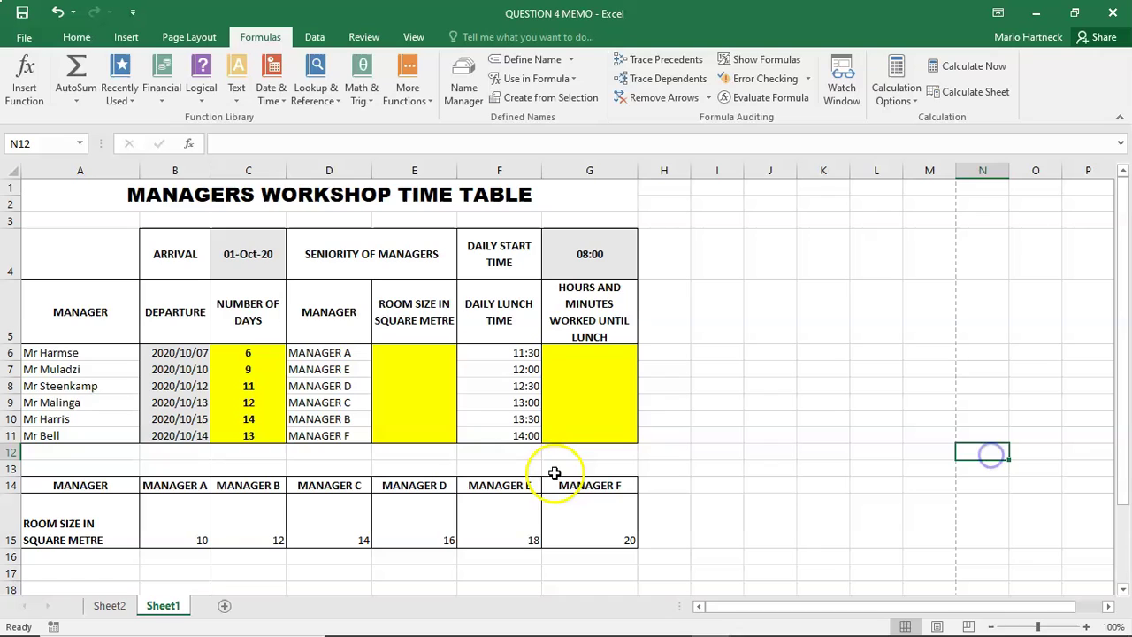
Insert the HLOOKUP function in cell E6 with cell D6 as the Lookup_value.
left_click(430, 350)
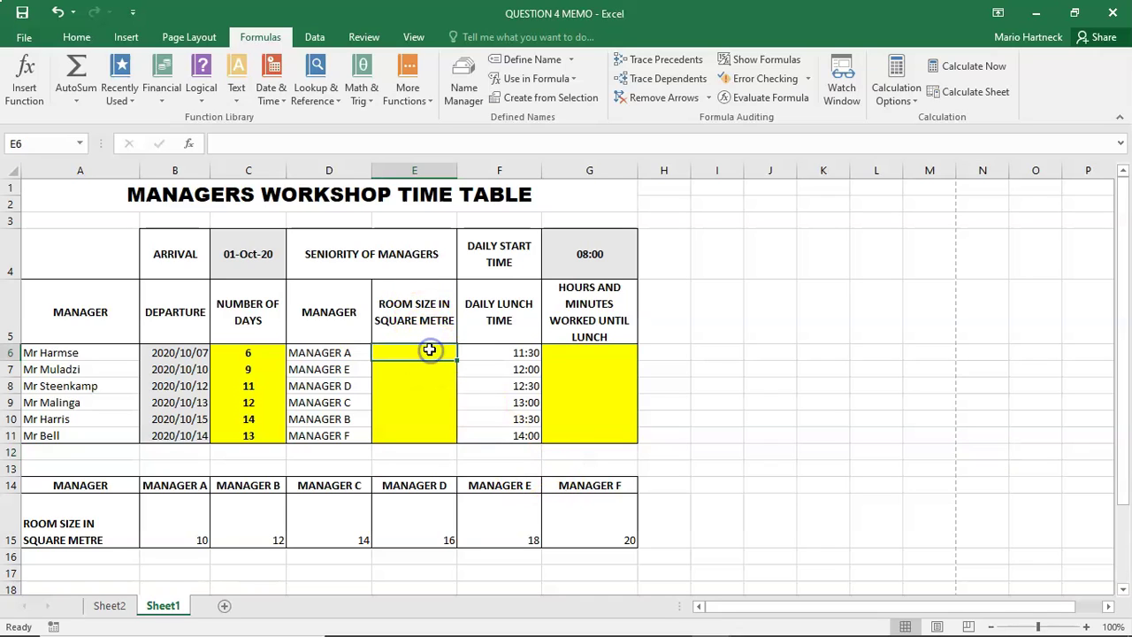
left_click(329, 94)
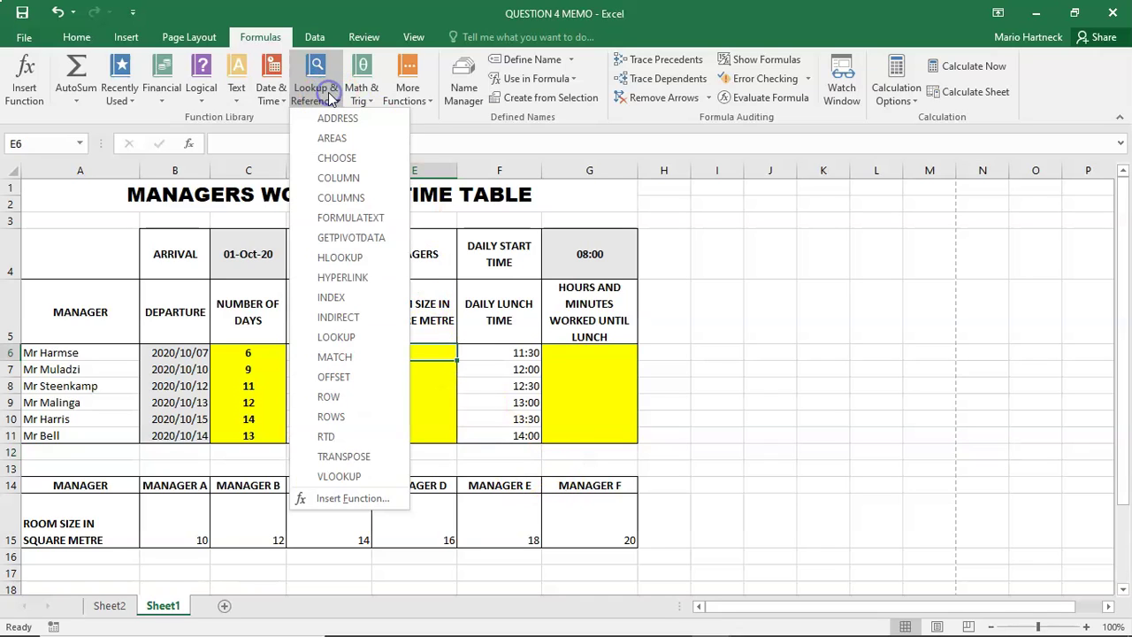
left_click(343, 254)
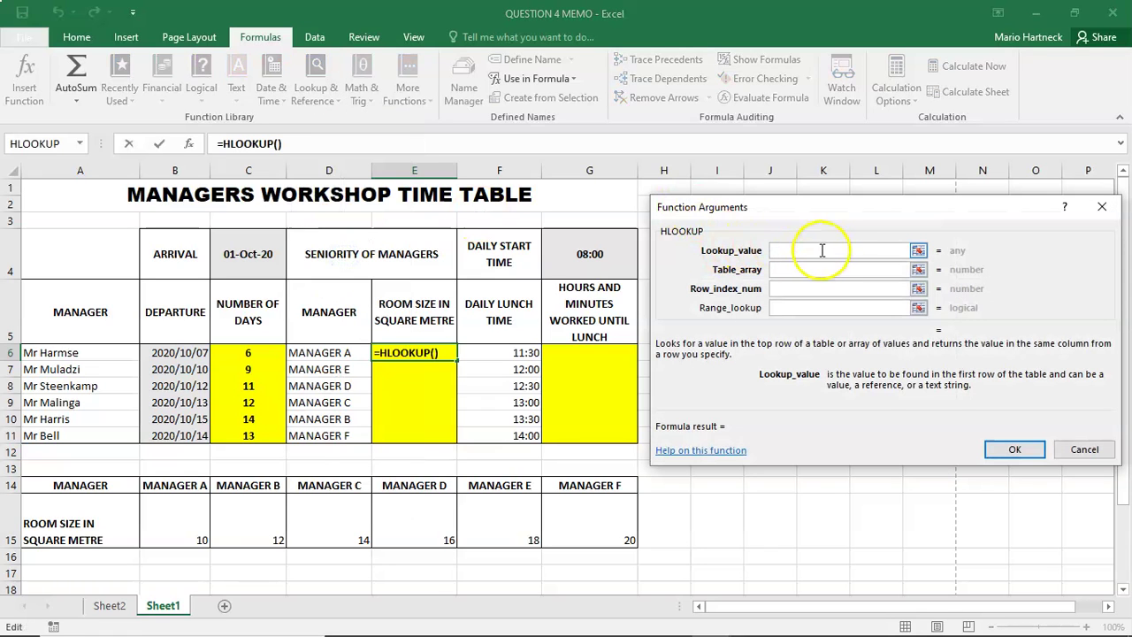
left_click(309, 352)
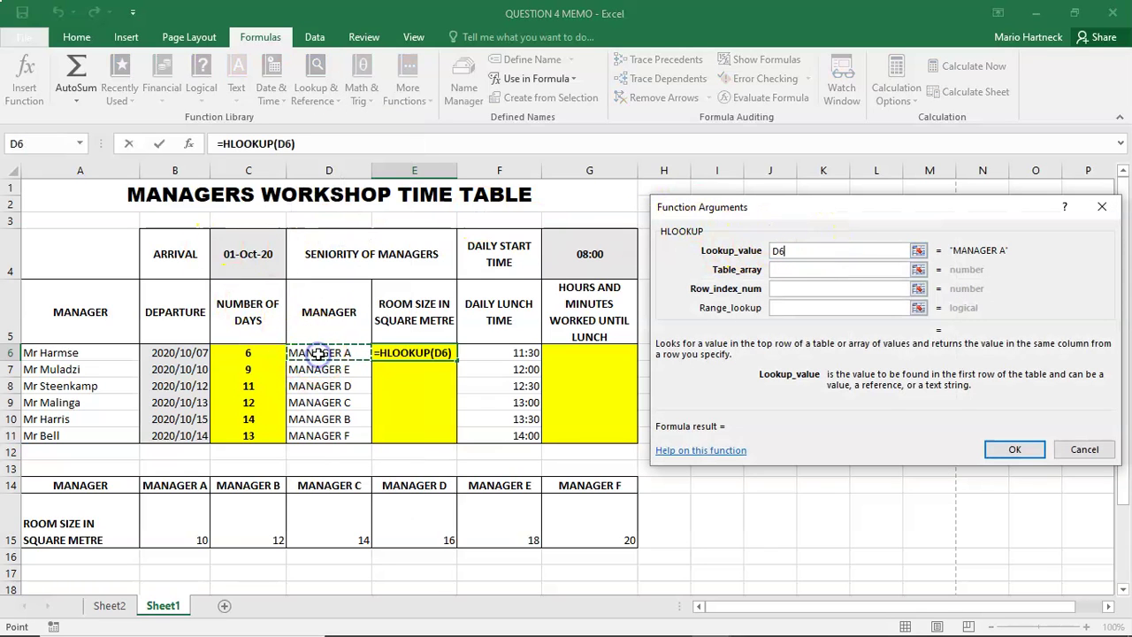
Set the HLOOKUP Table_array to the named range MANAGER.
left_click(777, 270)
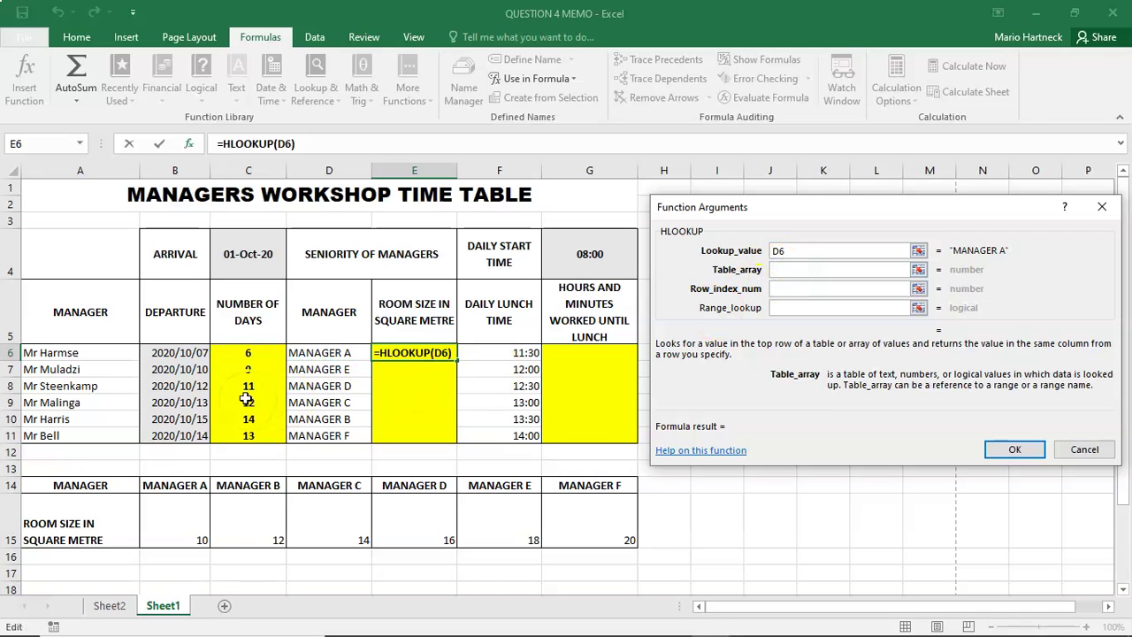
left_click_drag(115, 486, 557, 531)
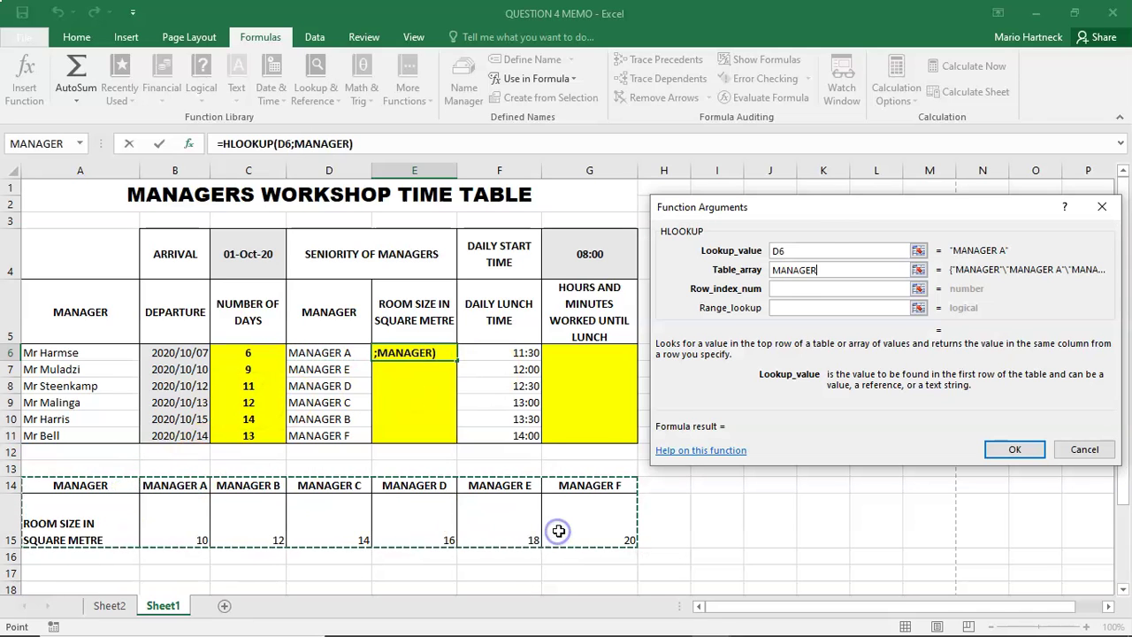
left_click(819, 270)
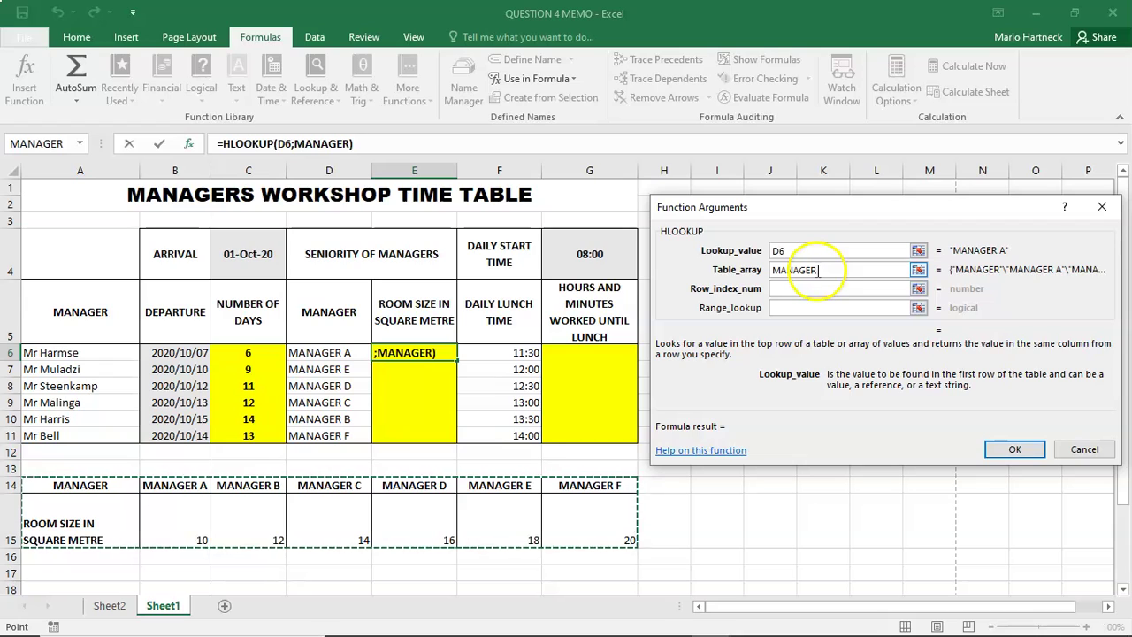
key("BackSpace")
key("BackSpace")
key("BackSpace")
key("BackSpace")
key("BackSpace")
key("BackSpace")
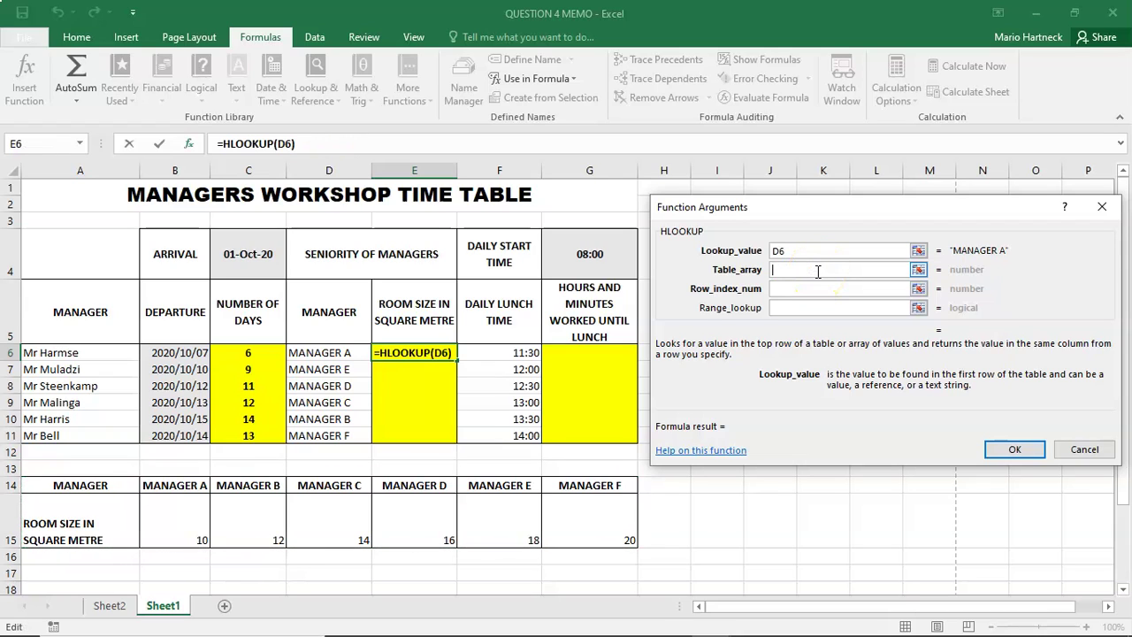
type("MANAGE")
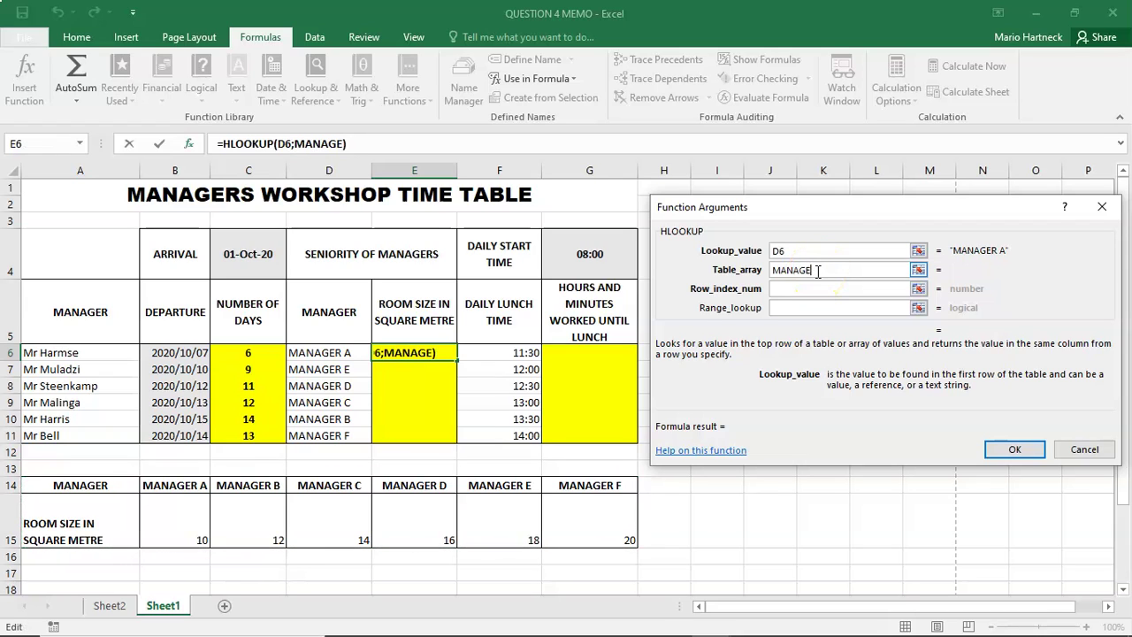
type("R")
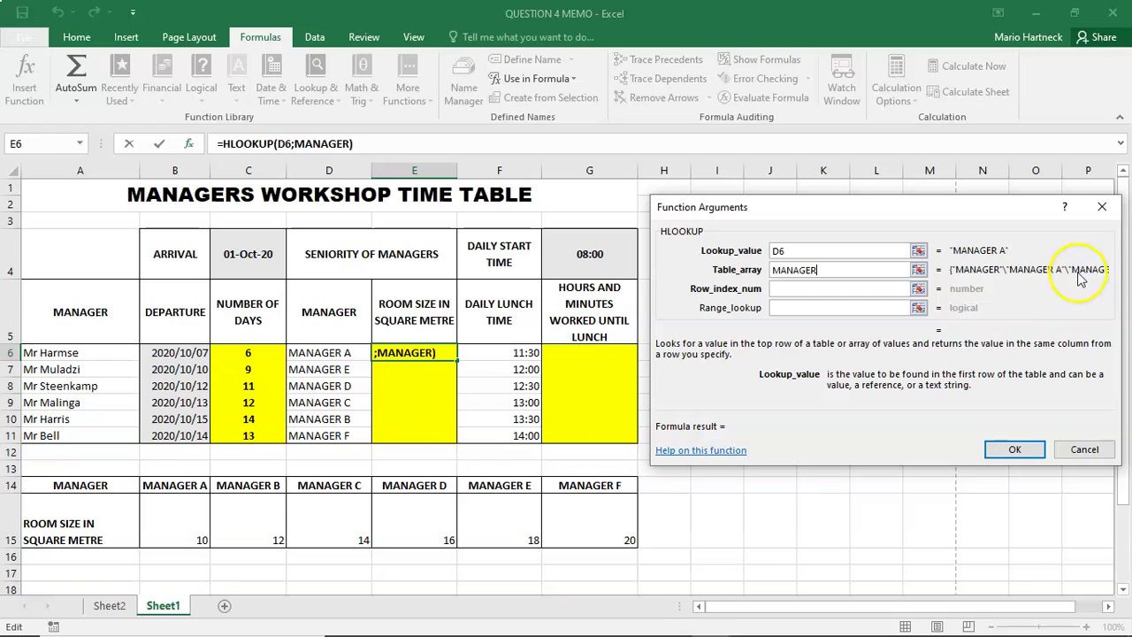
Complete the HLOOKUP with Row_index_num 2 and fill the formula from E6 down to E11.
left_click(782, 288)
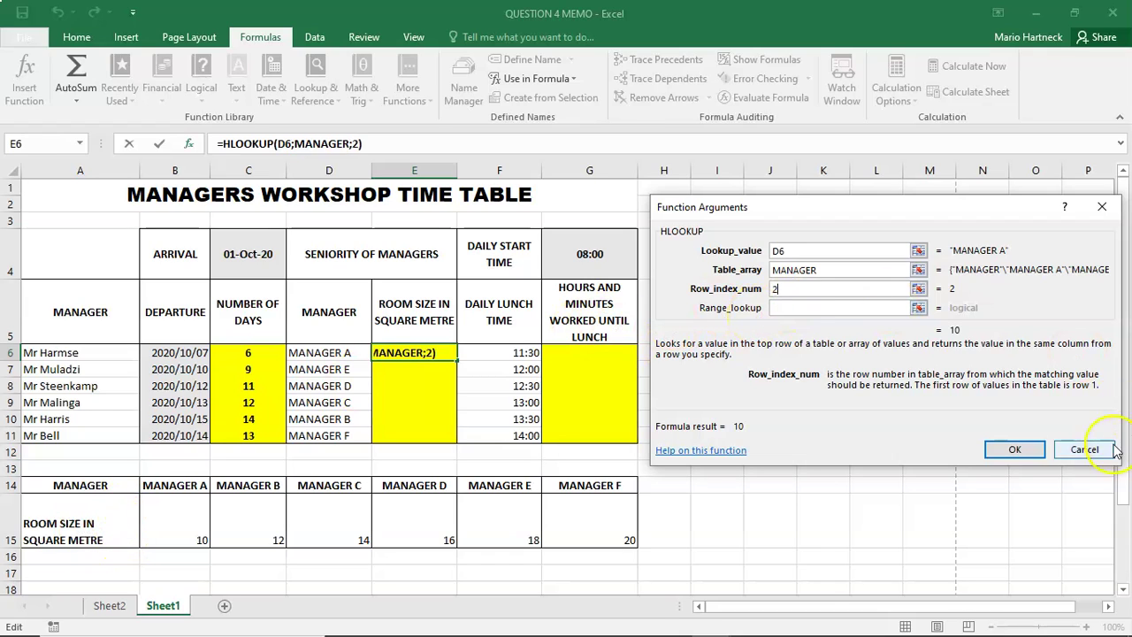
left_click(1016, 451)
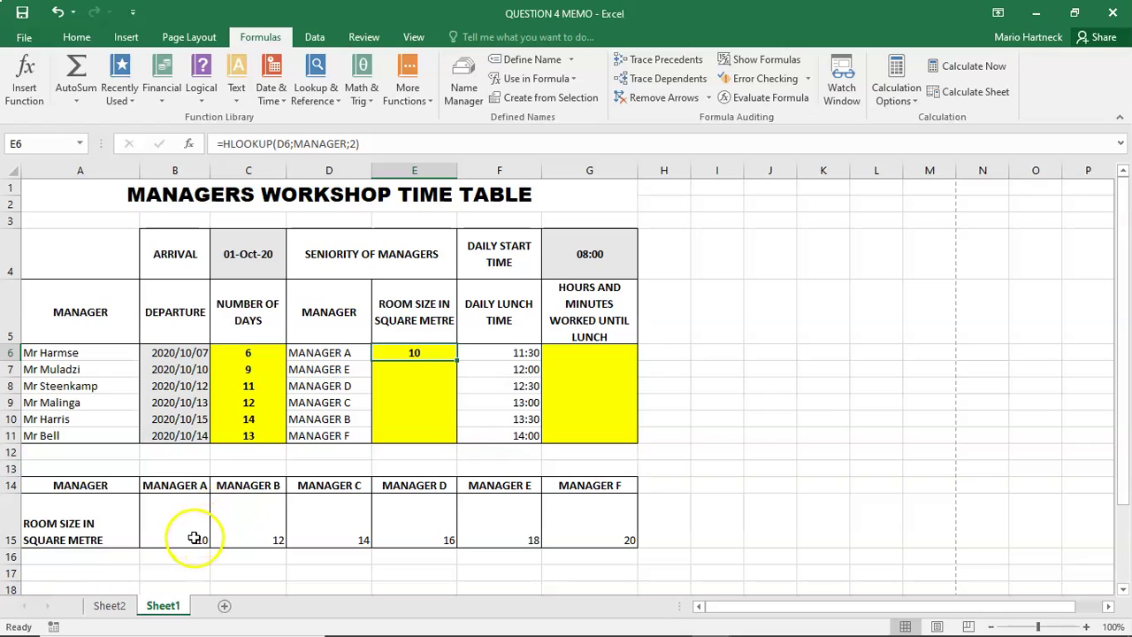
left_click_drag(459, 359, 449, 442)
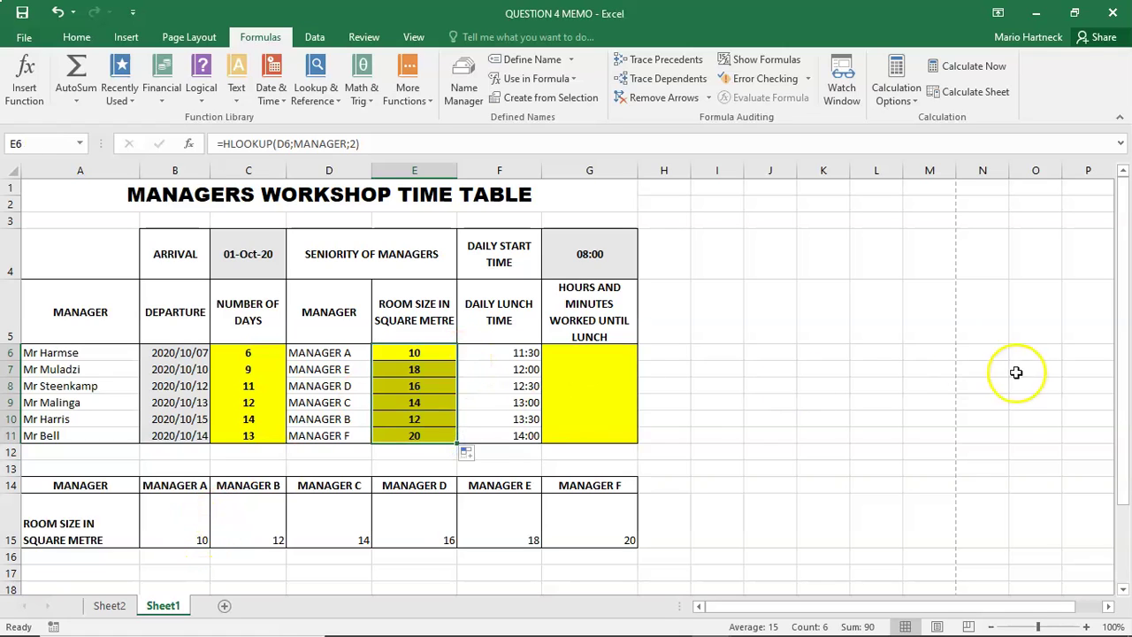
Compare the room sizes in E7 and E8 with the Manager E and Manager D entries in the reference table.
left_click(416, 368)
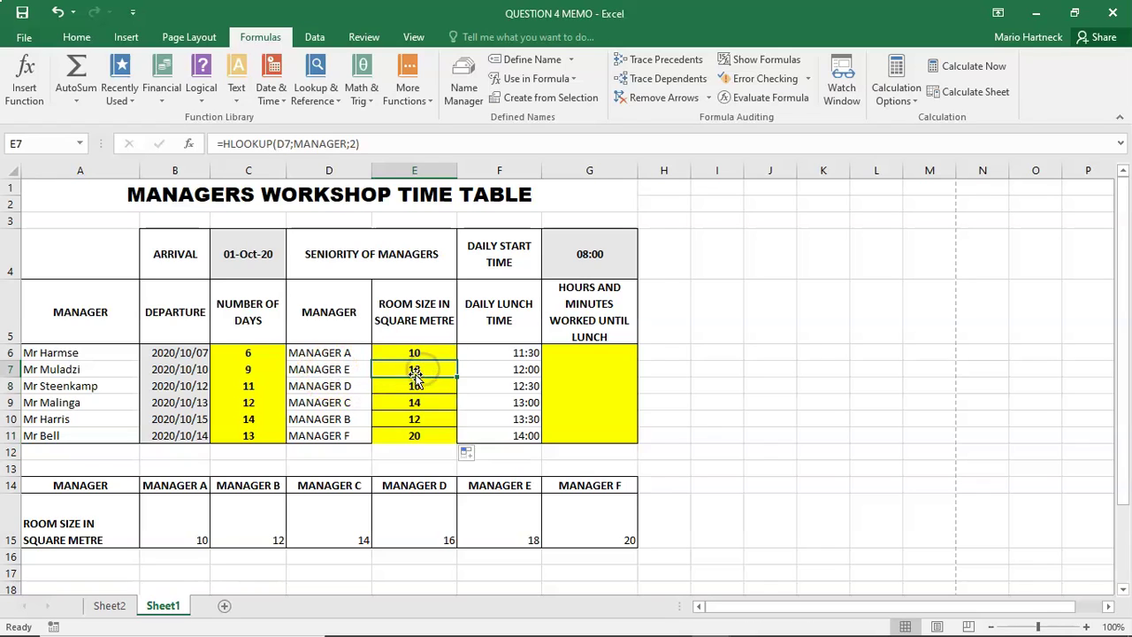
left_click(511, 486)
left_click(516, 531)
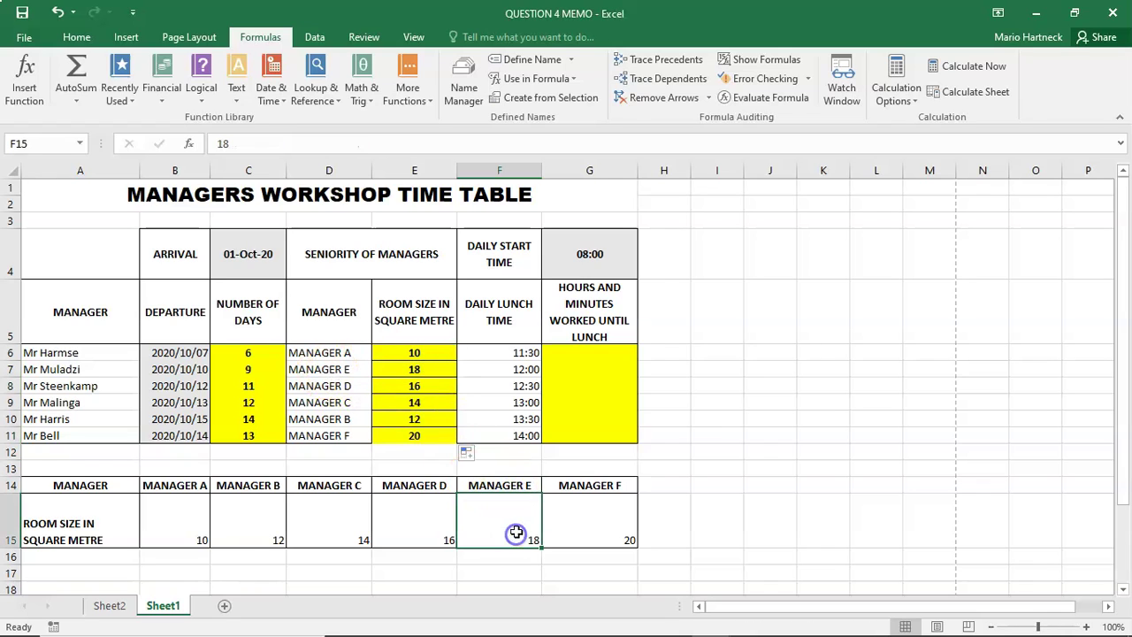
left_click(412, 386)
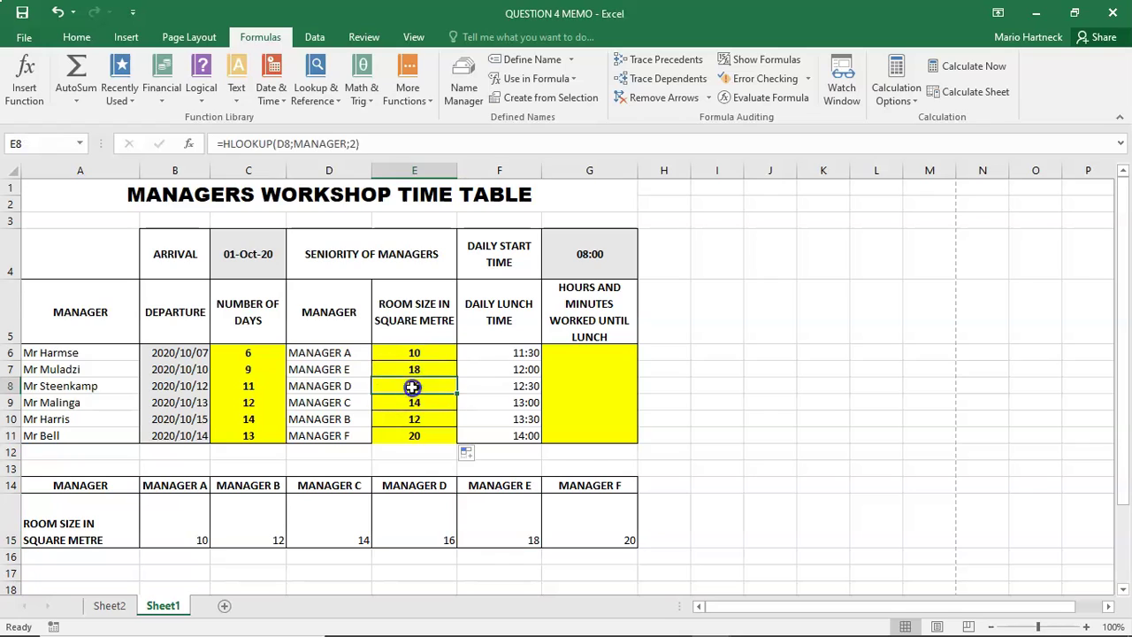
left_click(442, 533)
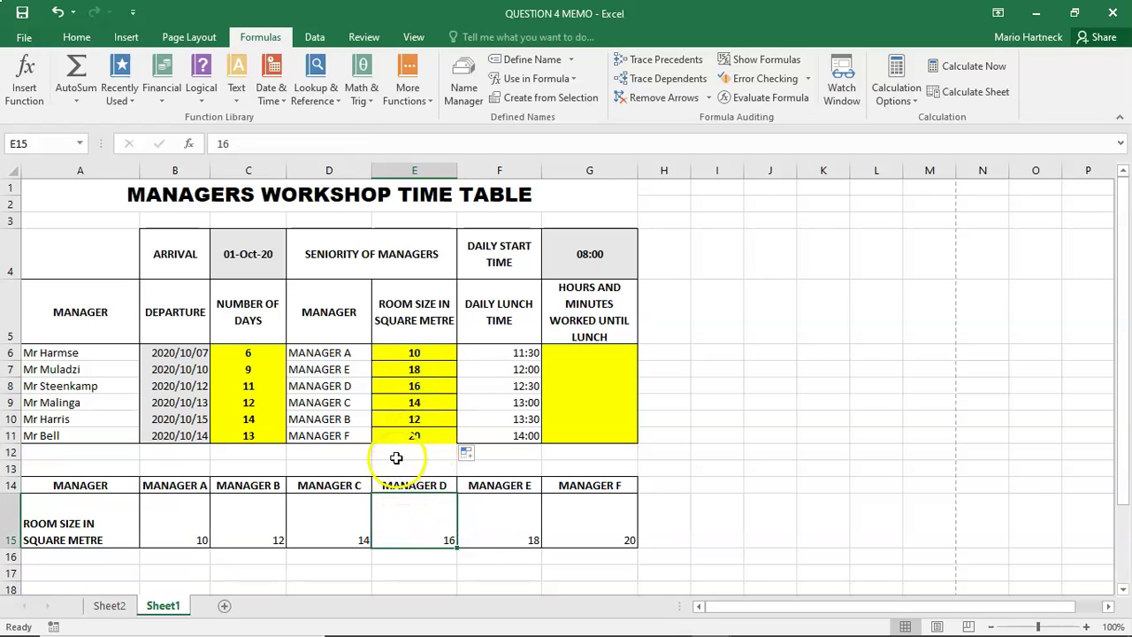
Remove the inner horizontal borders from the room sizes in E6:E11 and add a bottom border to the range.
left_click_drag(429, 354, 430, 436)
right_click(420, 419)
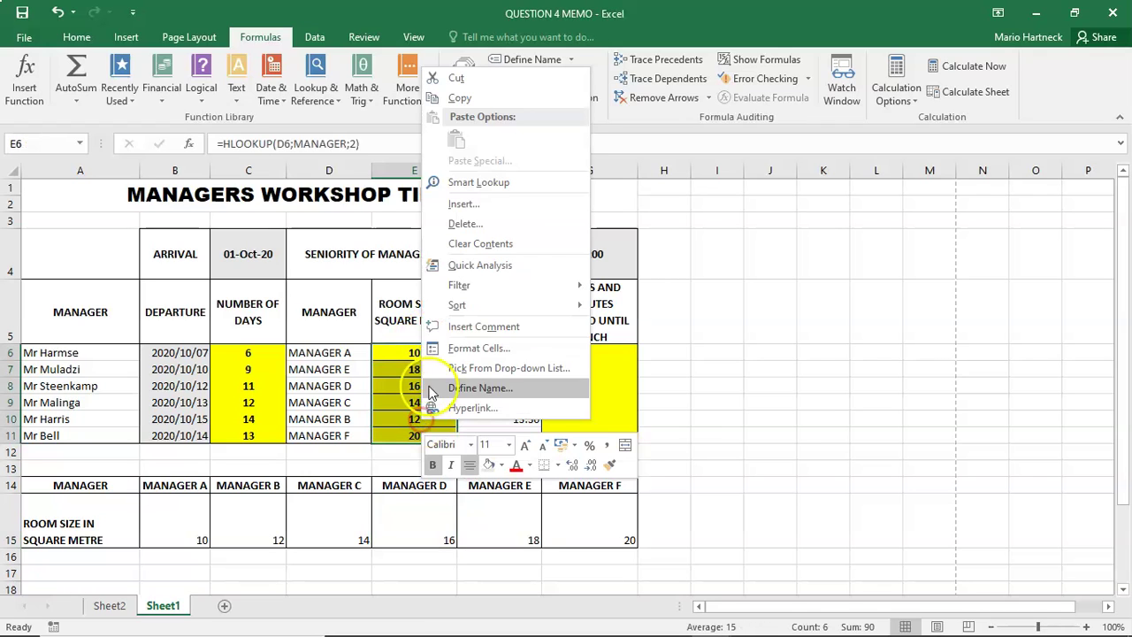
left_click(76, 37)
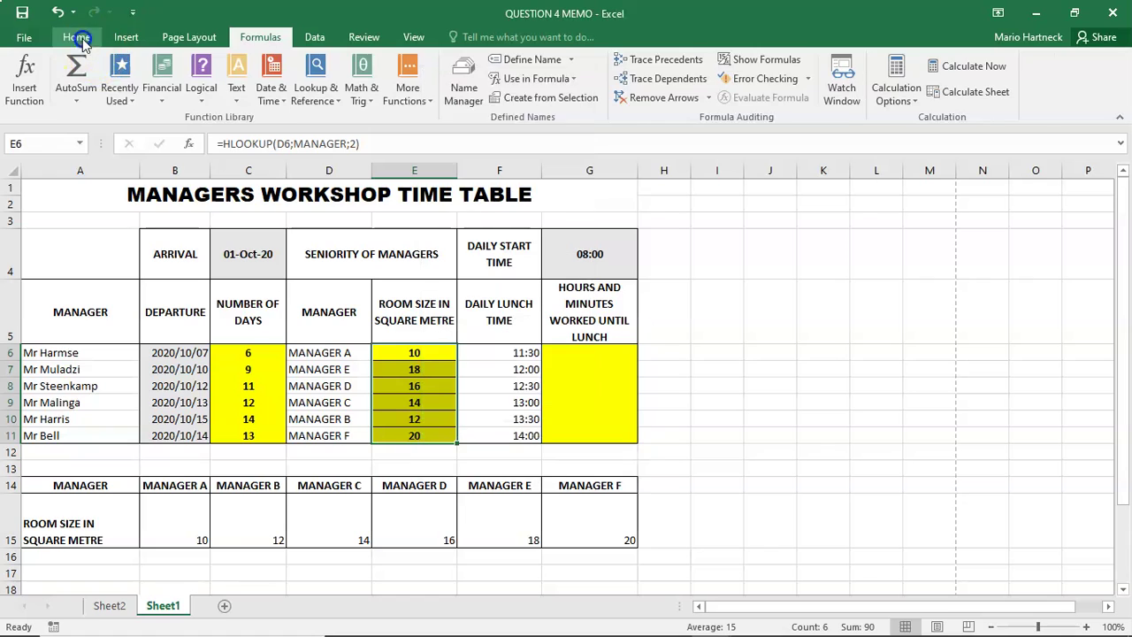
left_click(76, 37)
left_click(230, 92)
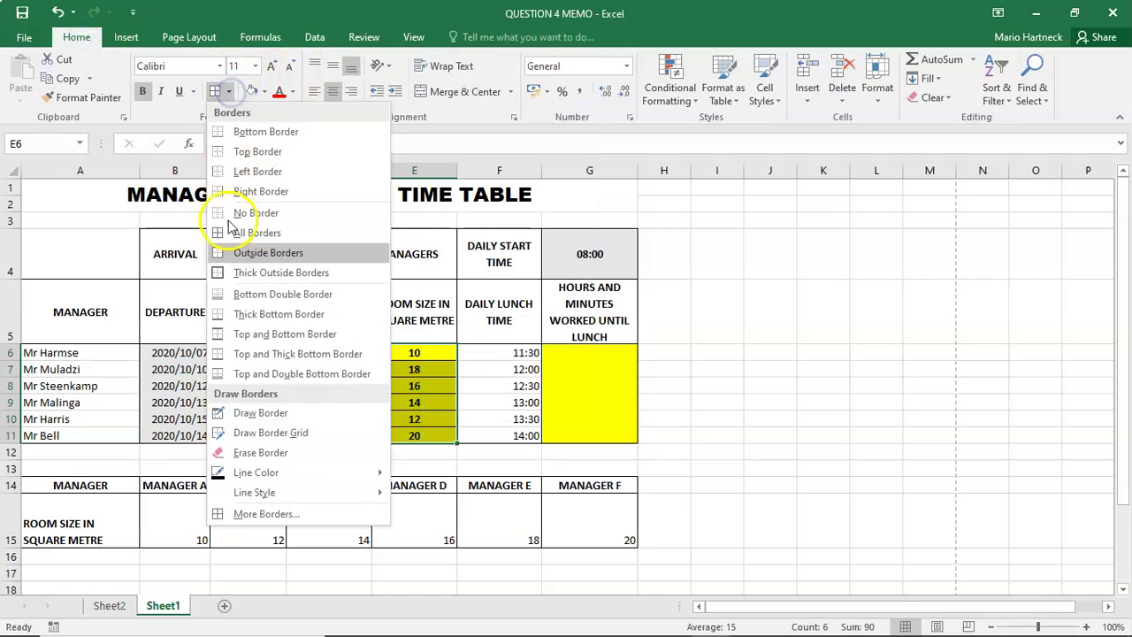
left_click(244, 514)
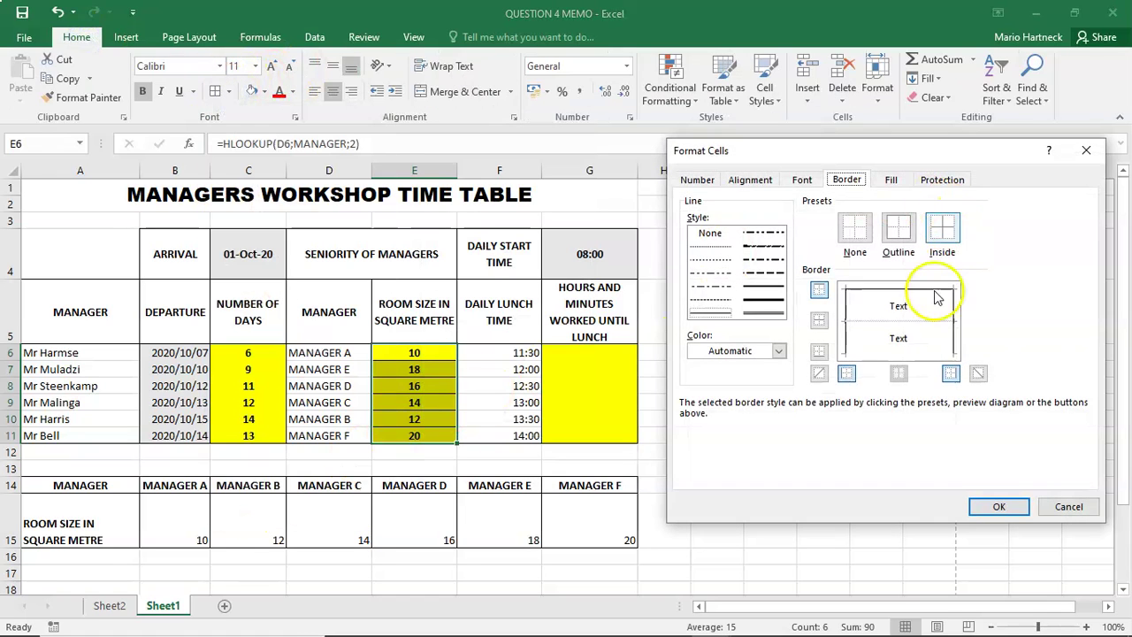
left_click(899, 354)
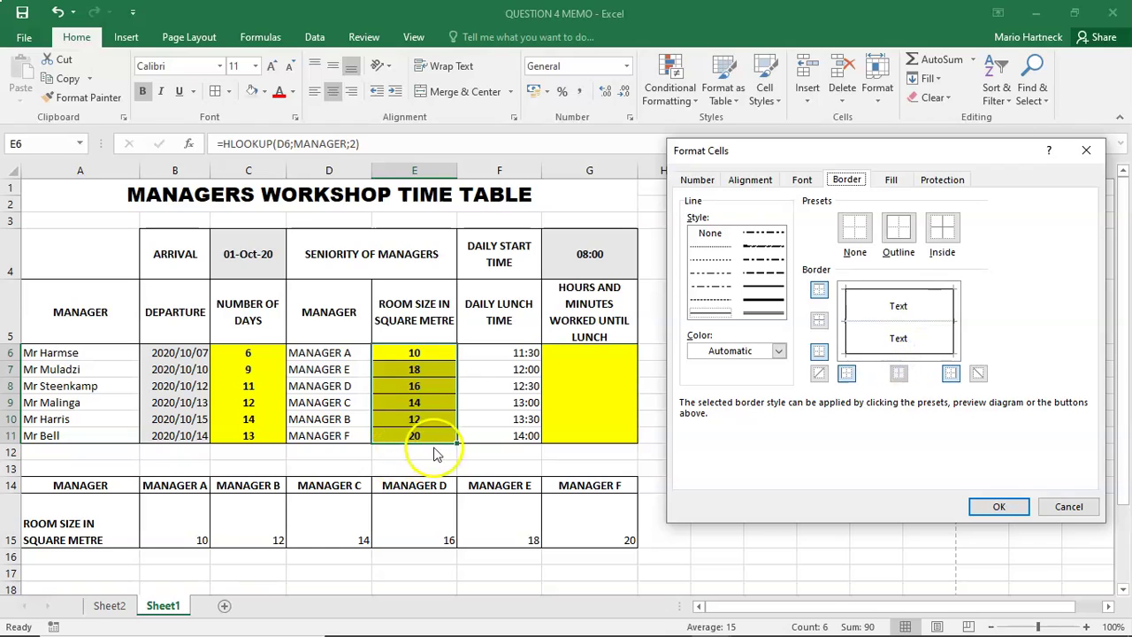
left_click(861, 322)
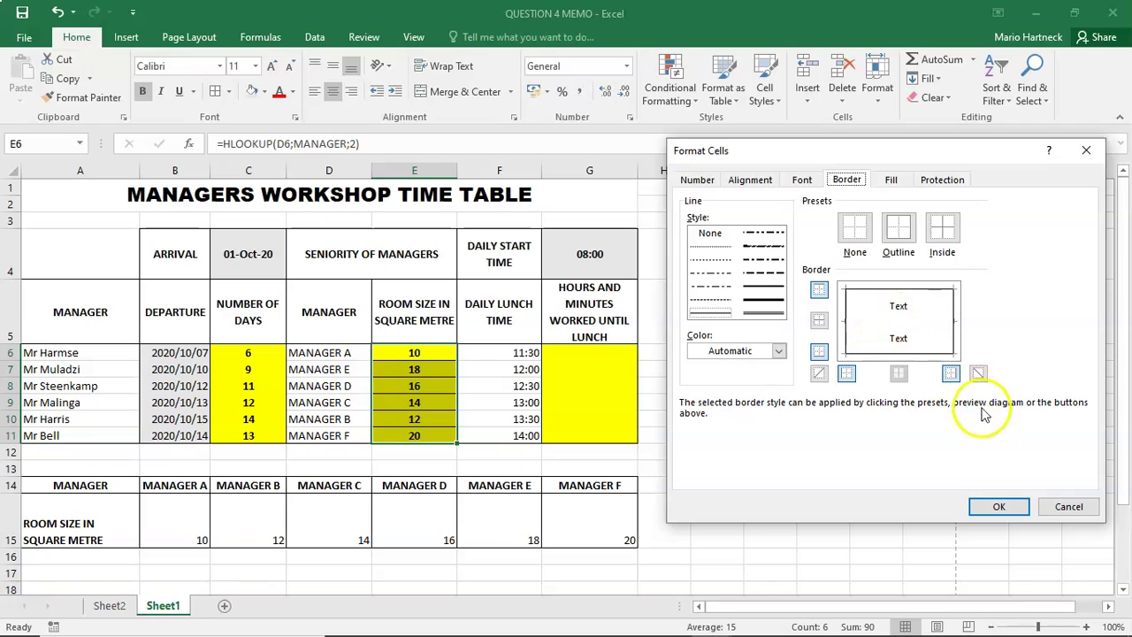
left_click(990, 501)
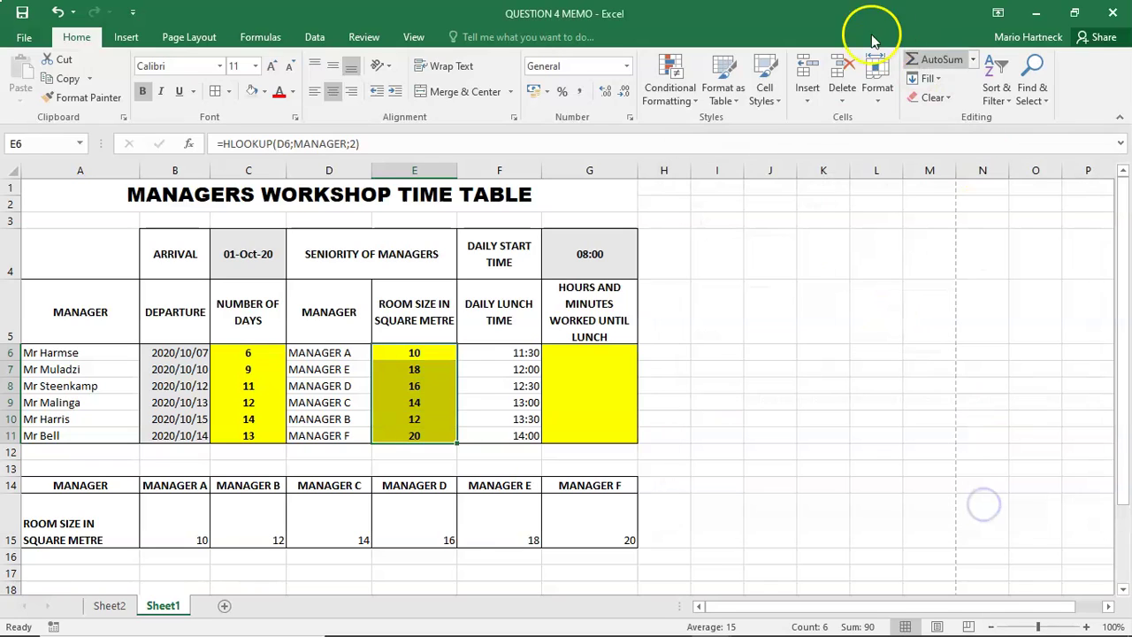
left_click(800, 451)
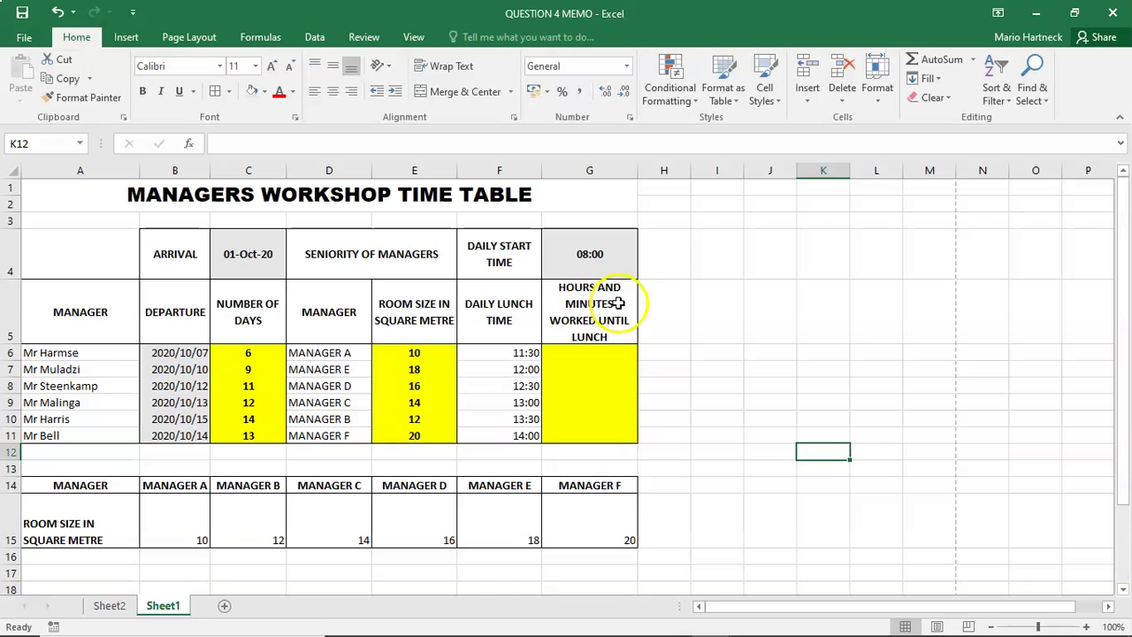
Examine the daily start time in G4 and the lunch times in F6:F11 needed for the calculation in column G.
left_click(584, 349)
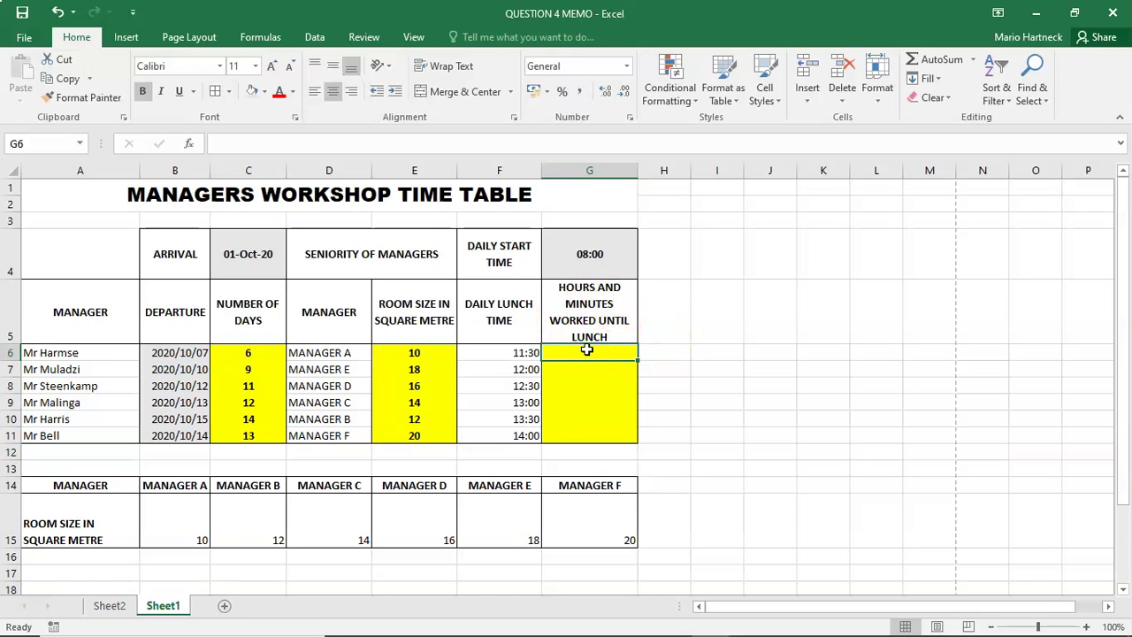
left_click(526, 352)
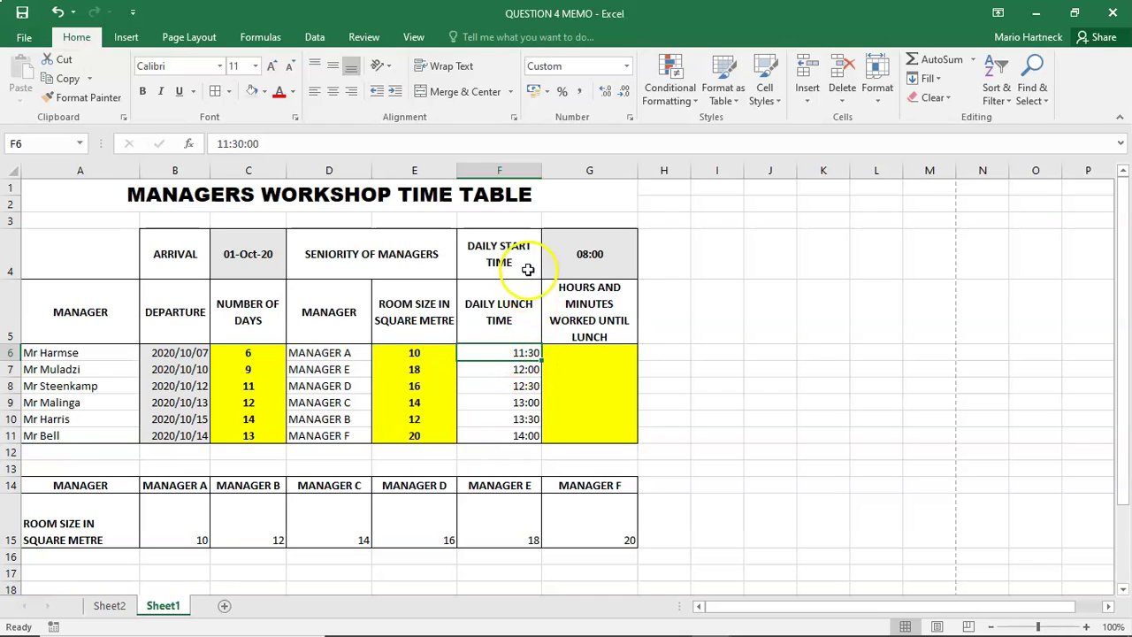
left_click(591, 251)
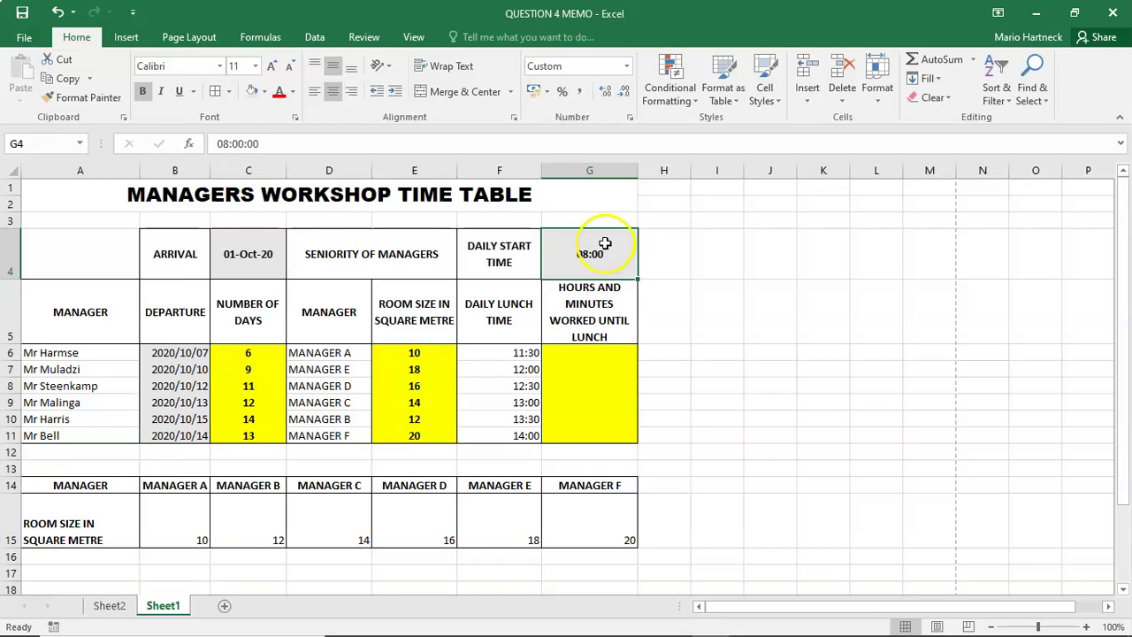
left_click(527, 353)
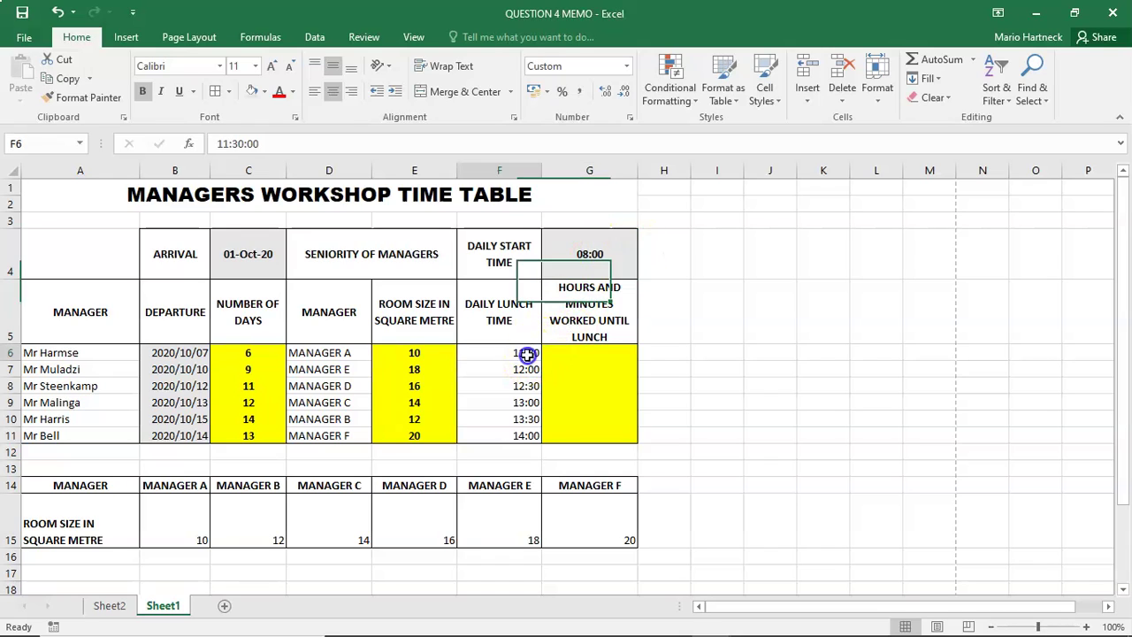
left_click(526, 367)
left_click(526, 386)
left_click(527, 402)
left_click(527, 421)
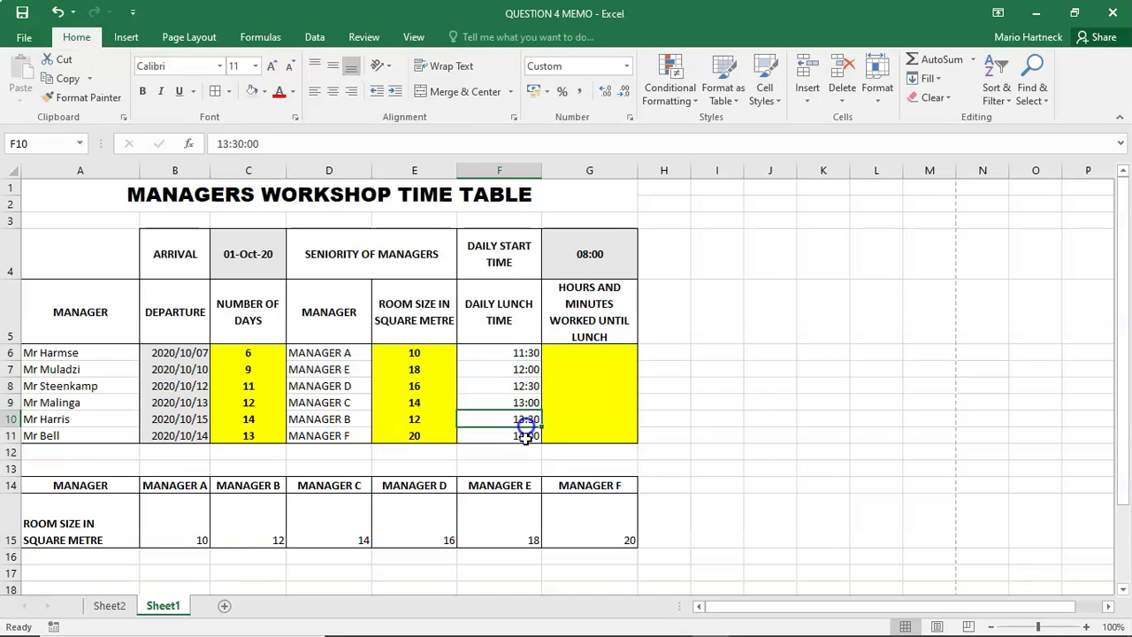
left_click(526, 436)
left_click(601, 352)
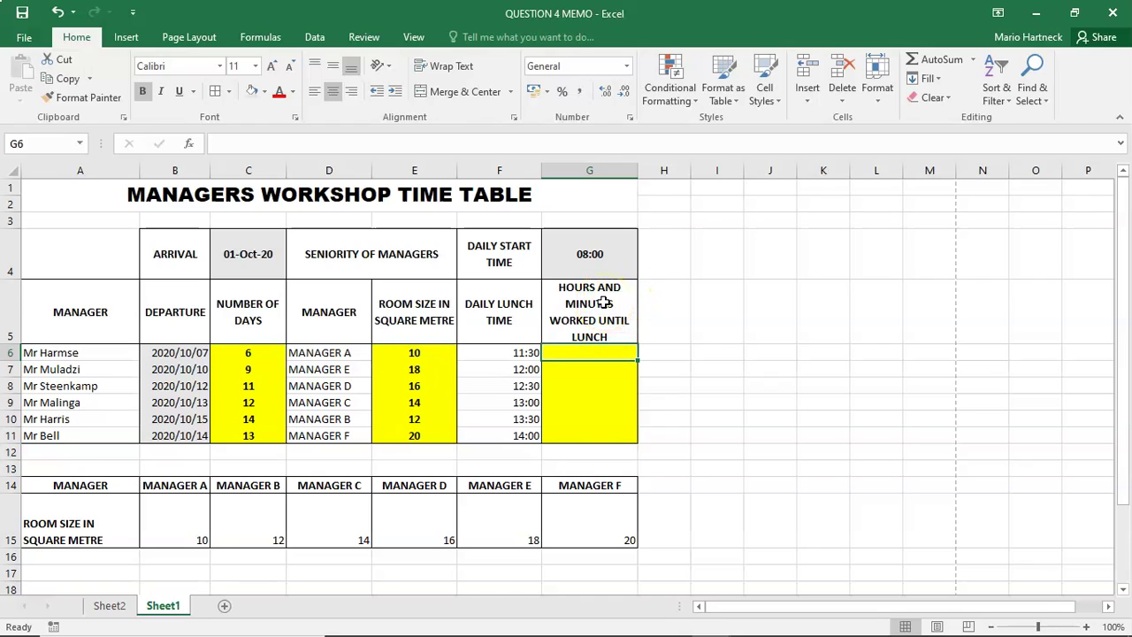
Compare the lunch times of Manager F in F11 and Manager A in F6 with the daily start time in G4.
left_click_drag(530, 352, 537, 437)
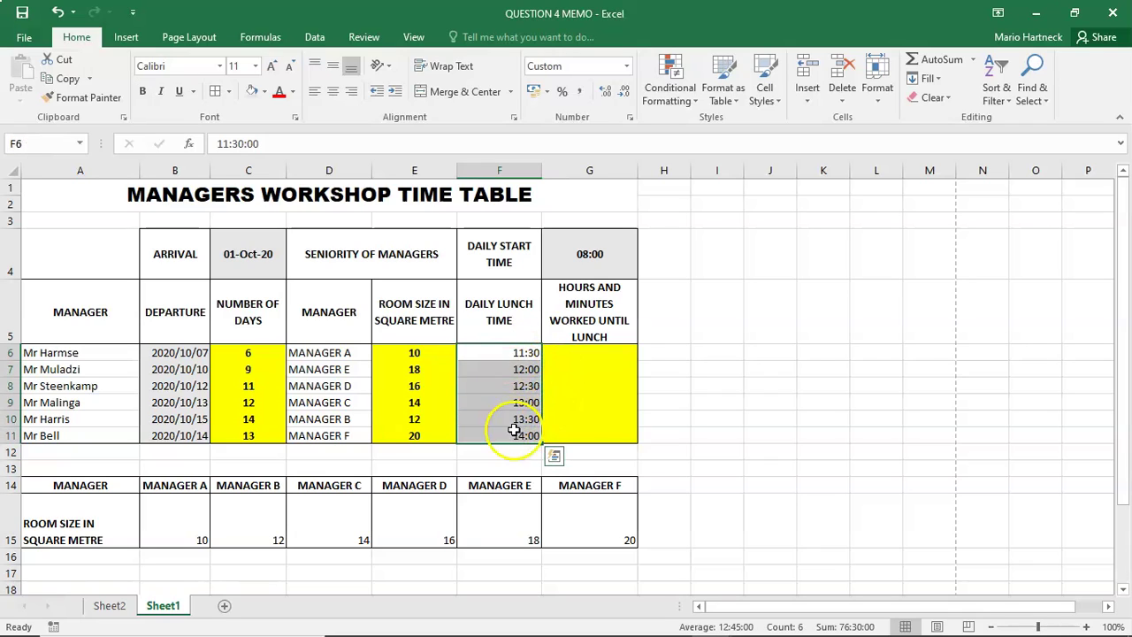
left_click(499, 432)
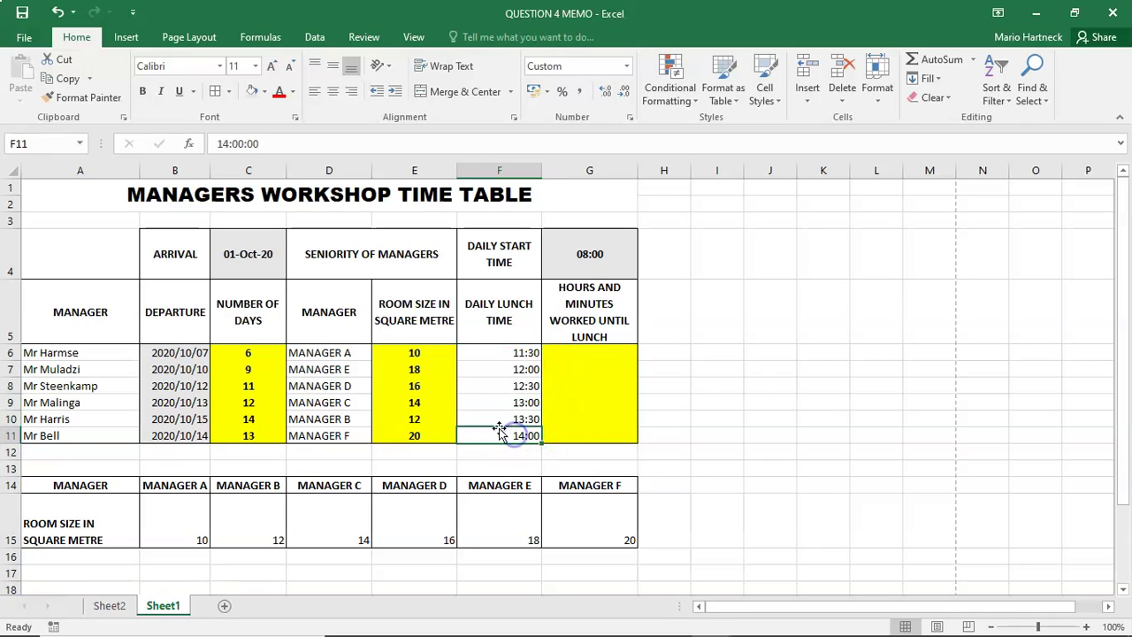
left_click(343, 436)
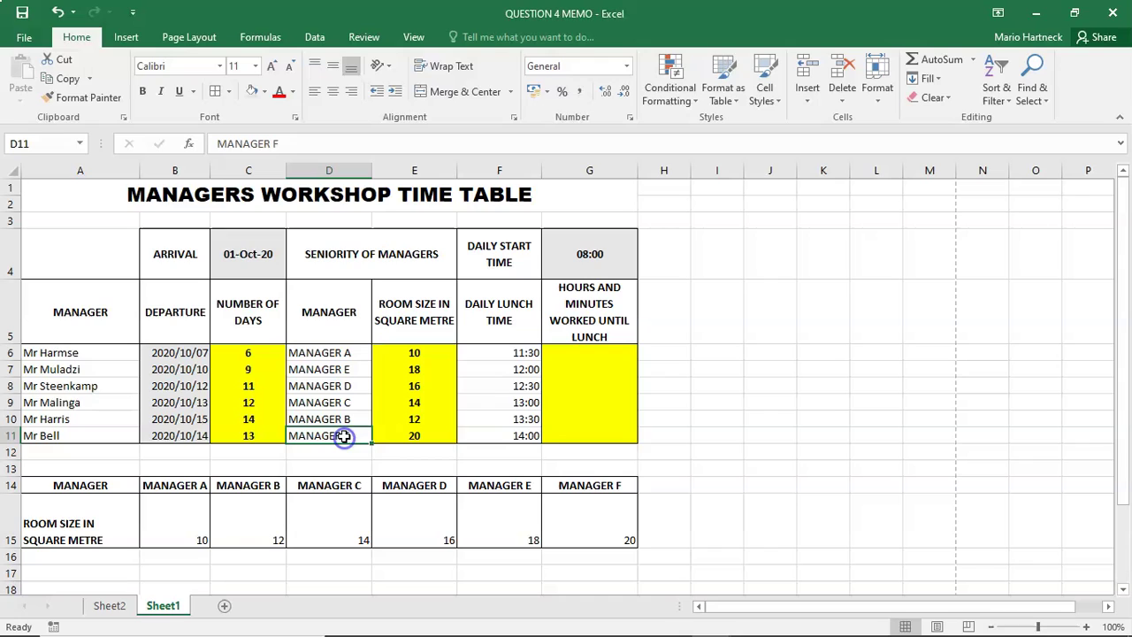
left_click(513, 435)
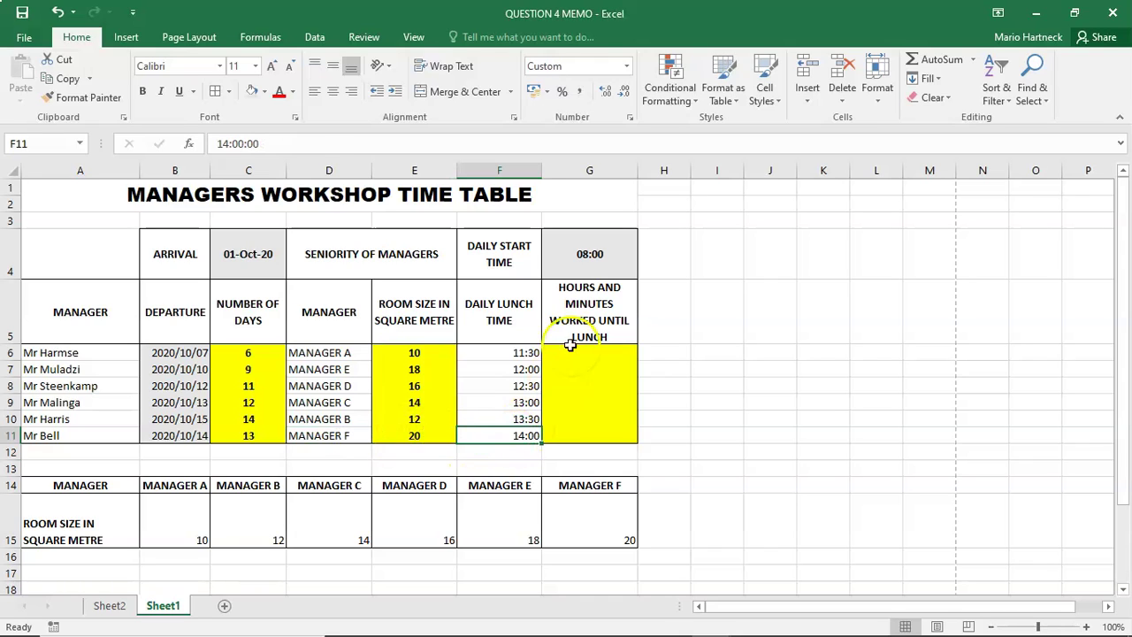
left_click(594, 256)
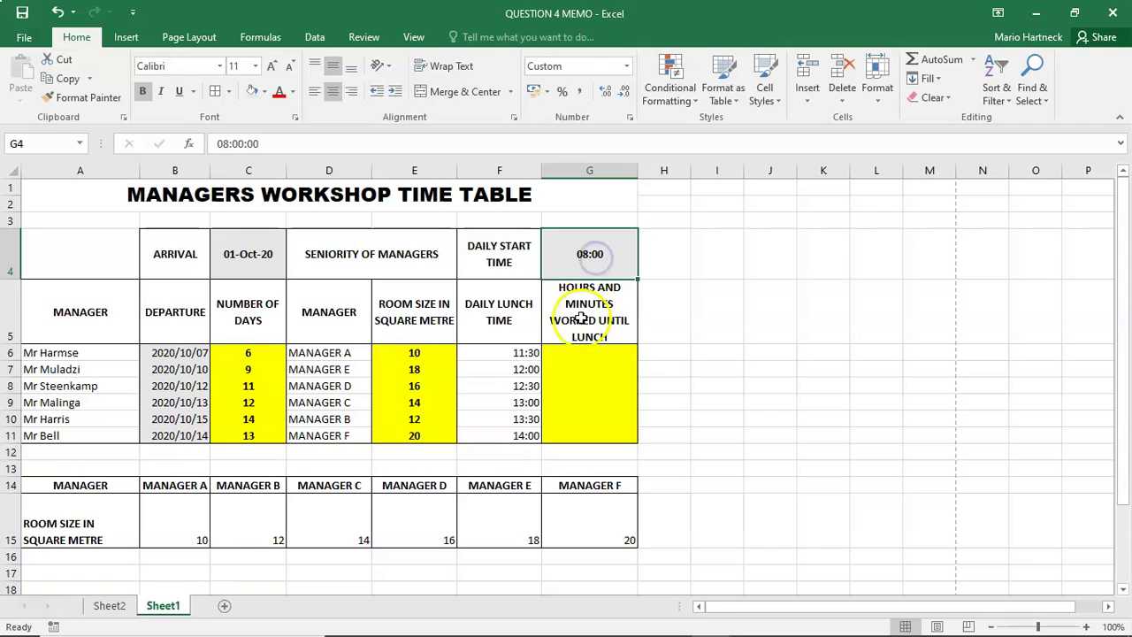
left_click(526, 436)
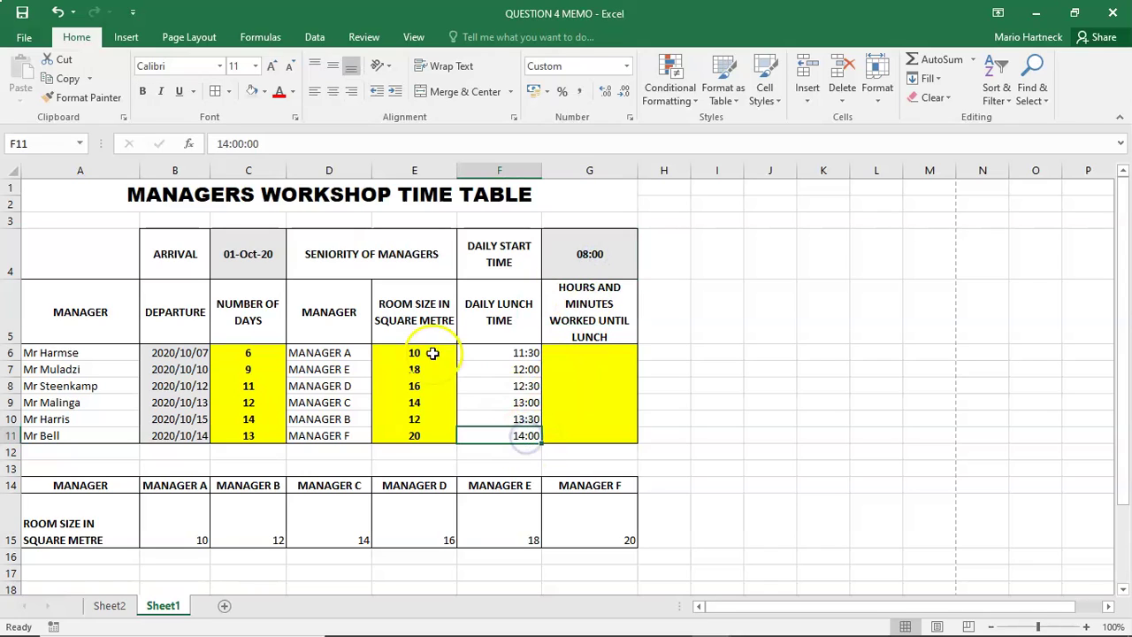
left_click(589, 250)
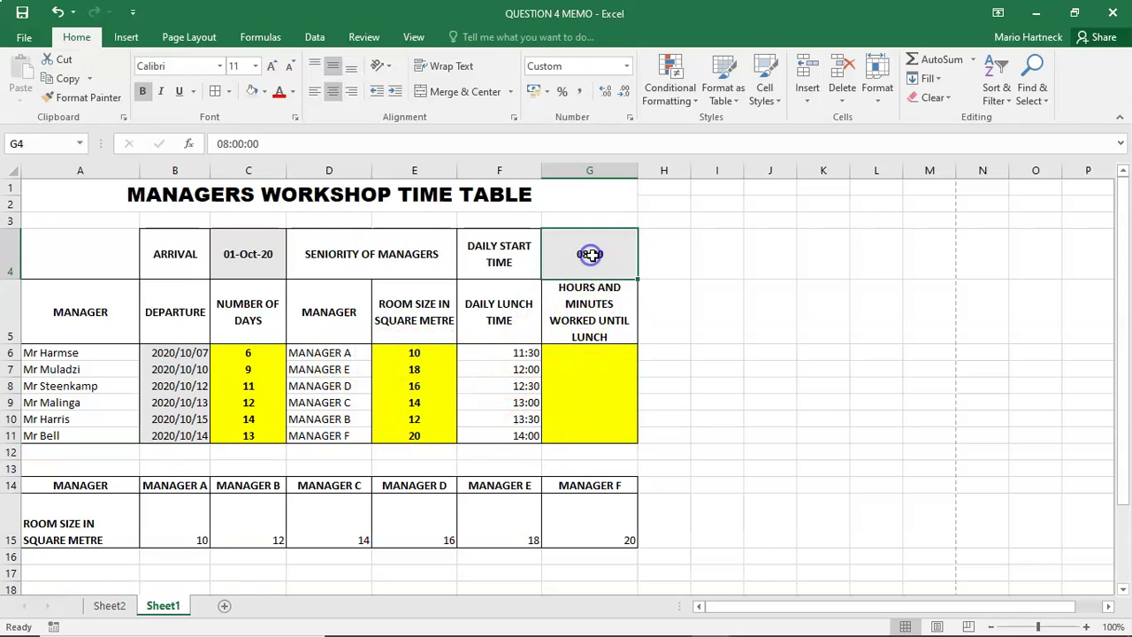
left_click(523, 353)
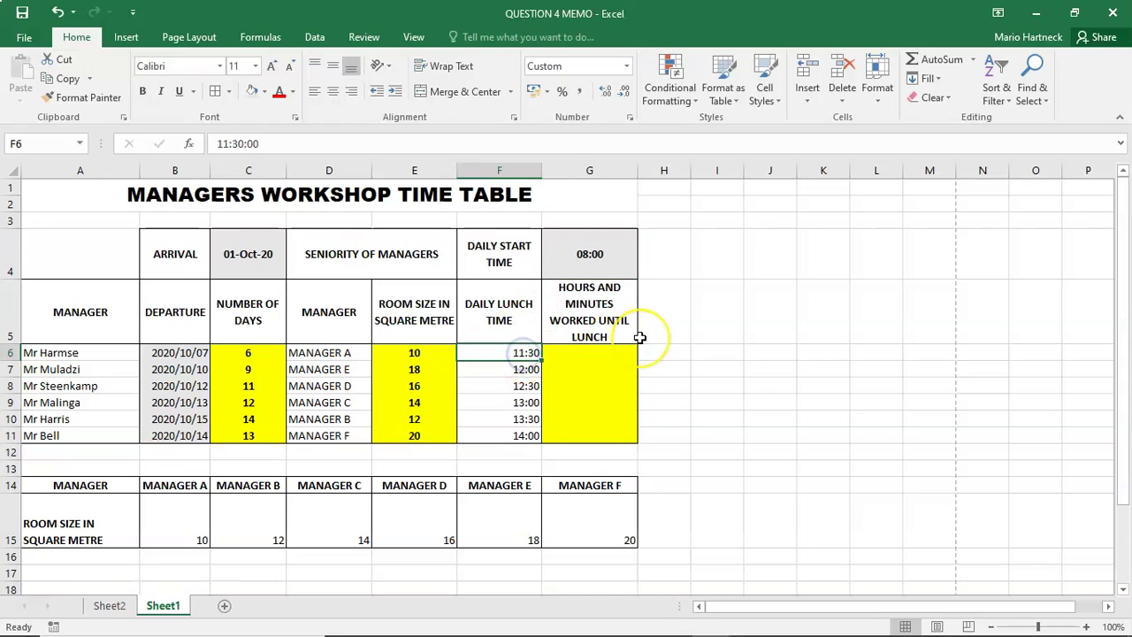
Switch to the task PDF in Adobe Acrobat Reader, read instruction C about hours and minutes worked until lunch, and return to the Excel workbook.
left_click(589, 352)
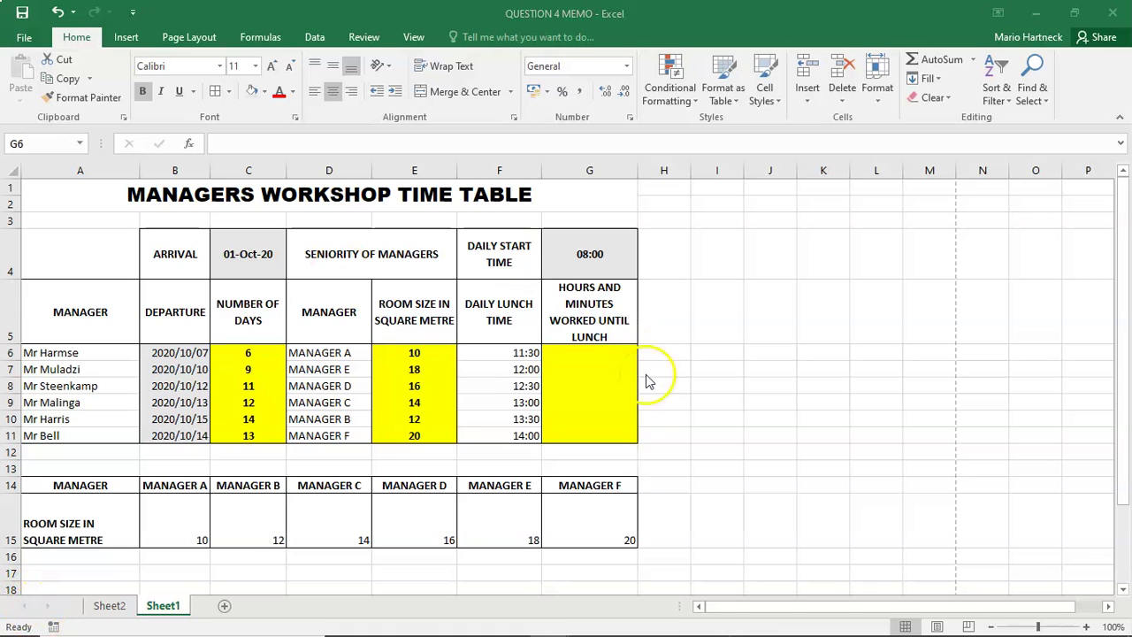
left_click(761, 631)
left_click(753, 629)
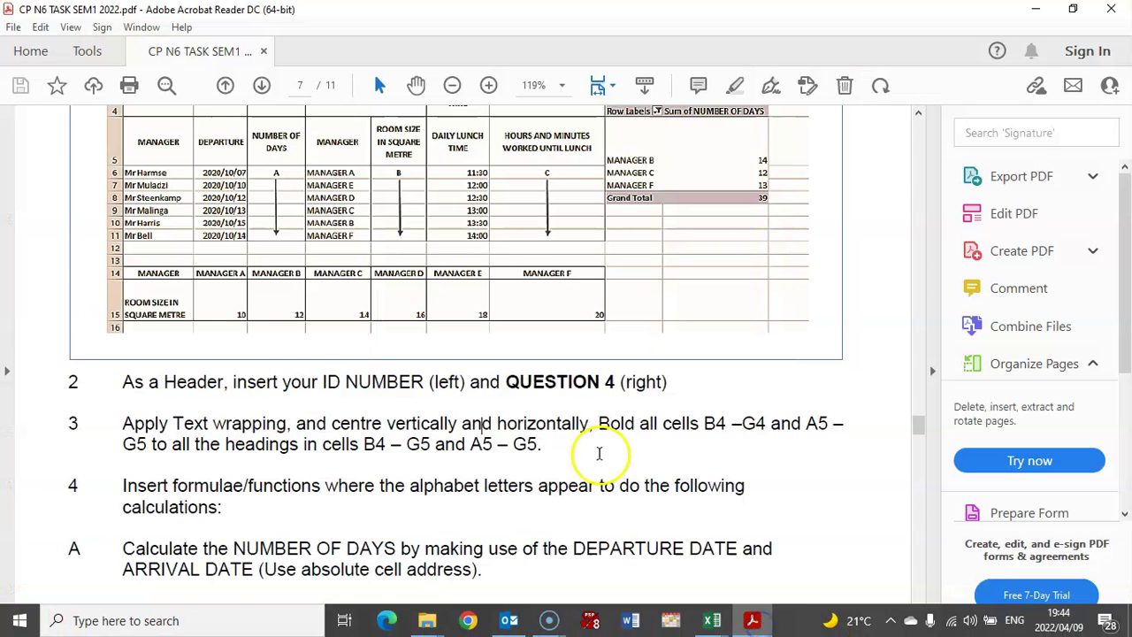
scroll(263, 392, "down", 8)
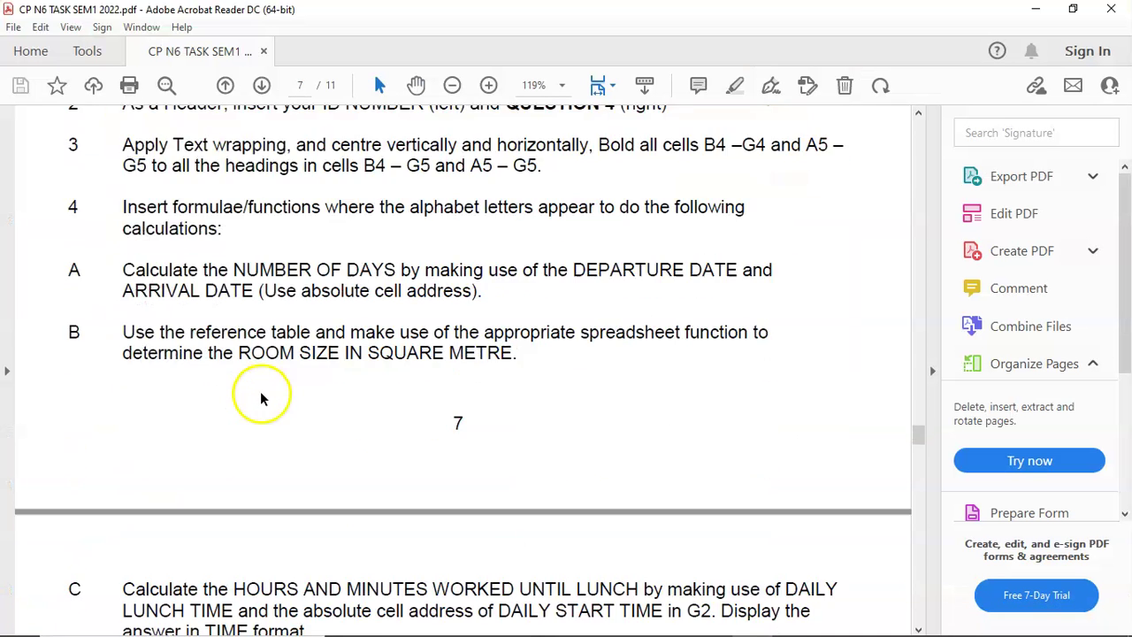
scroll(261, 397, "down", 3)
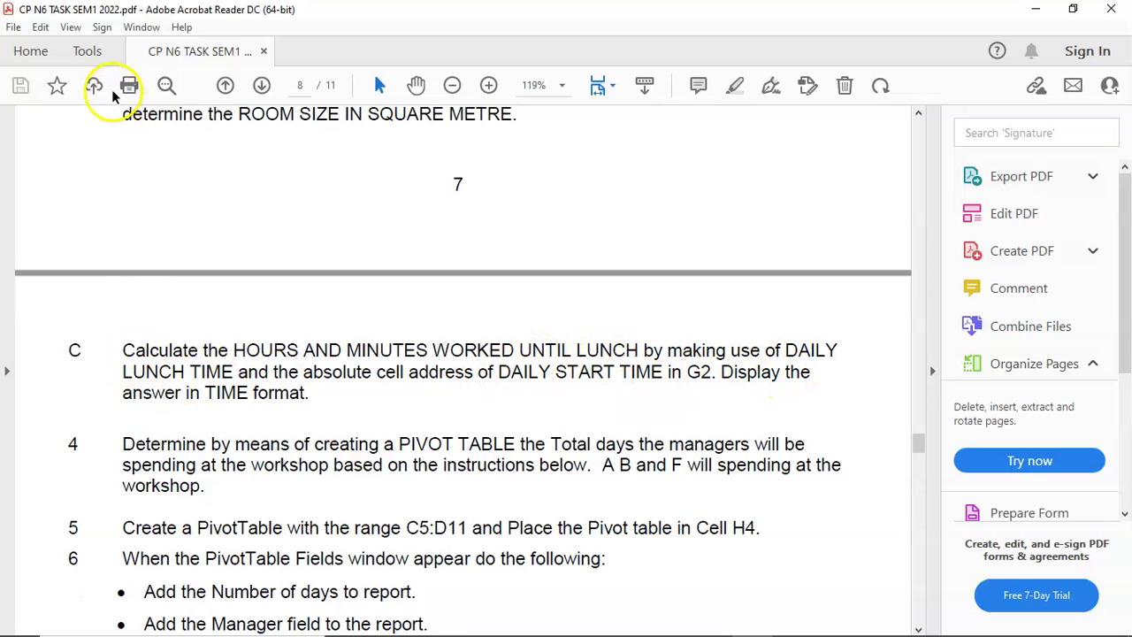
mouse_move(629, 619)
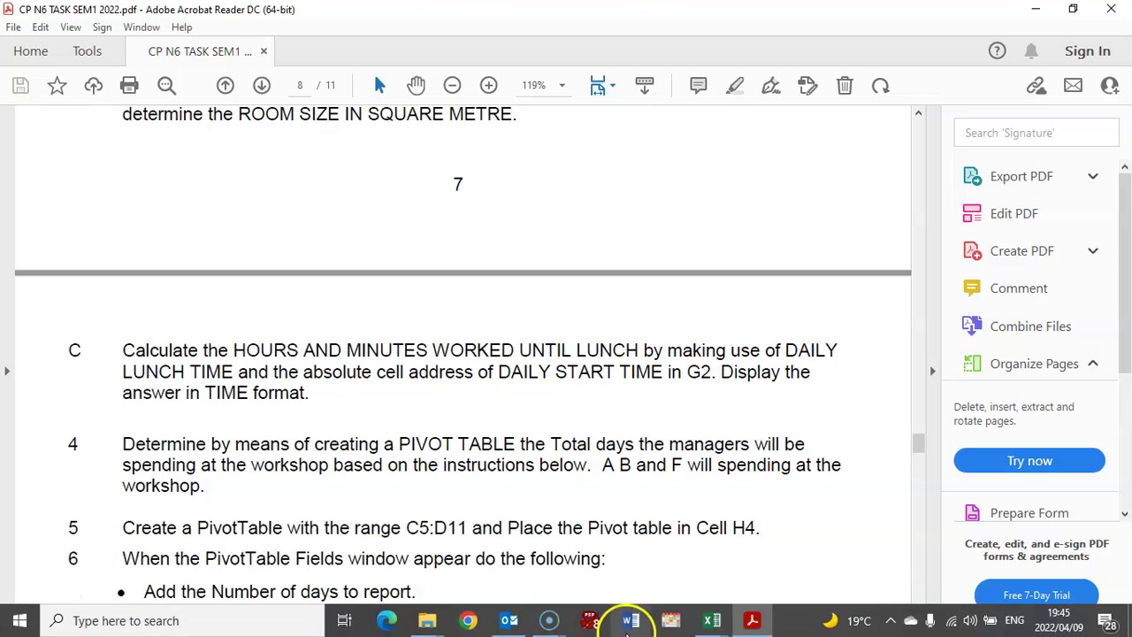
mouse_move(712, 624)
left_click(689, 587)
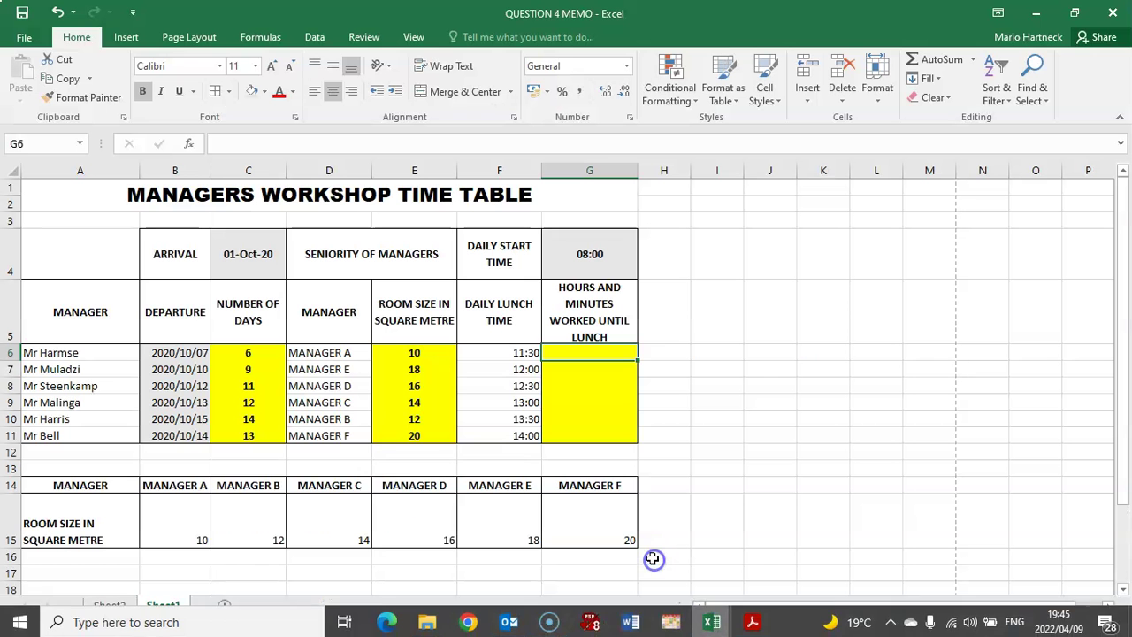
Enter the formula =F6-G4 in cell G6 to calculate the hours and minutes worked until lunch.
left_click_drag(246, 354, 264, 438)
left_click(572, 363)
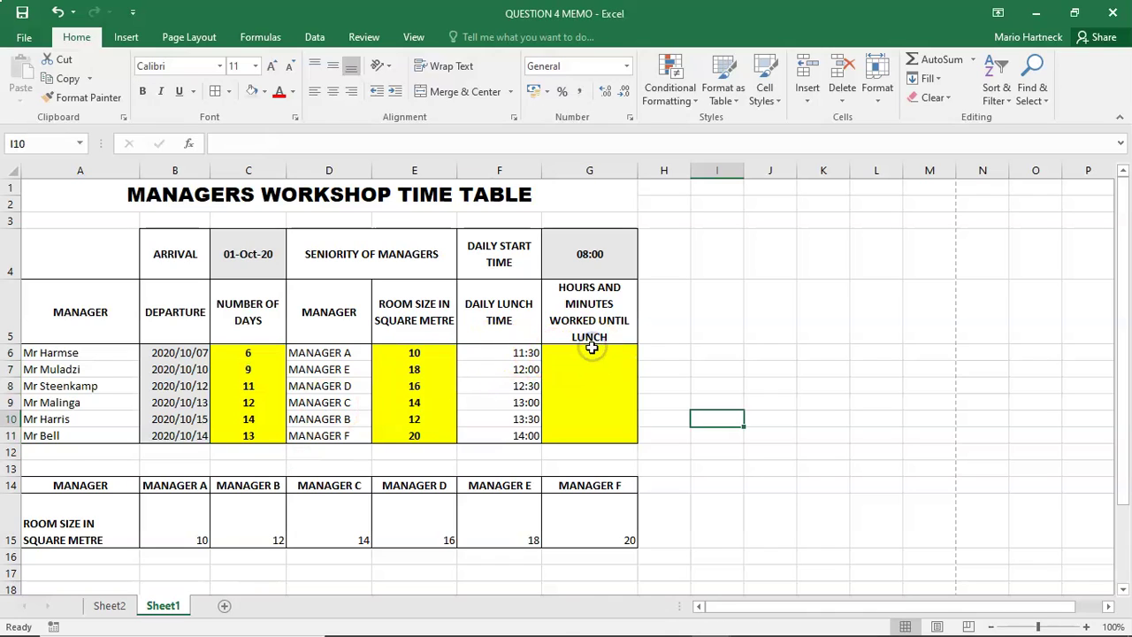
left_click(591, 350)
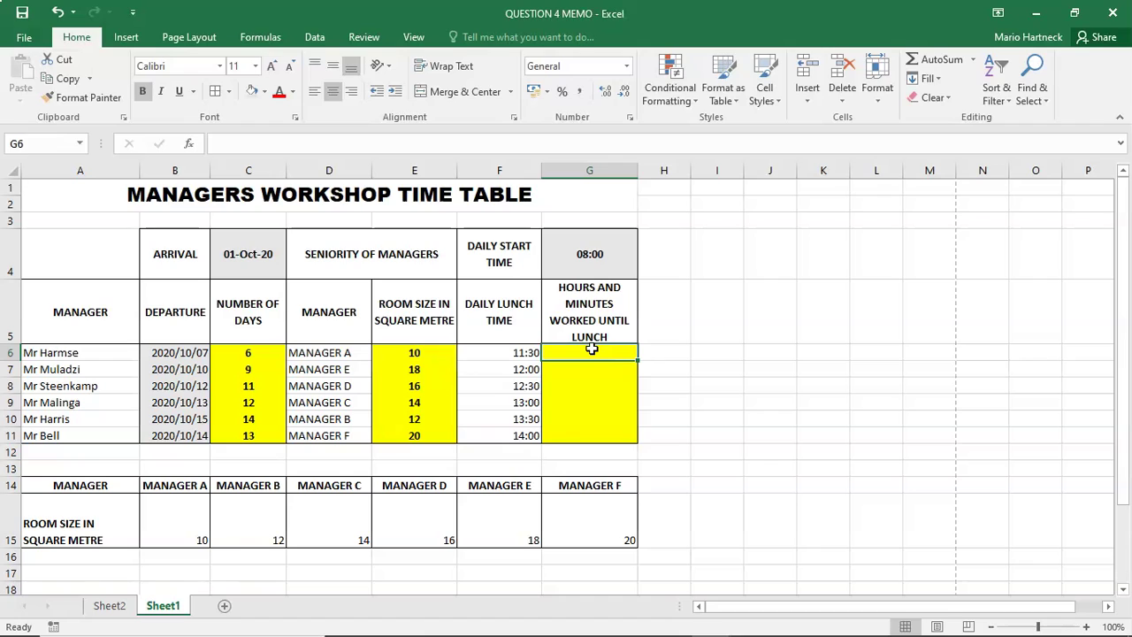
type("=")
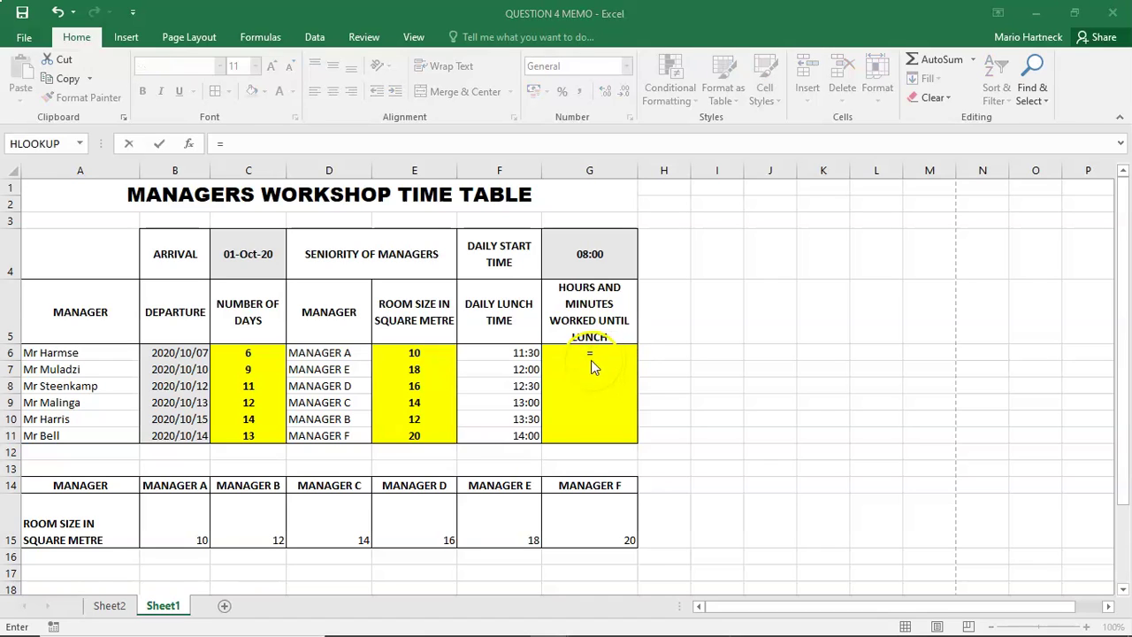
left_click(525, 352)
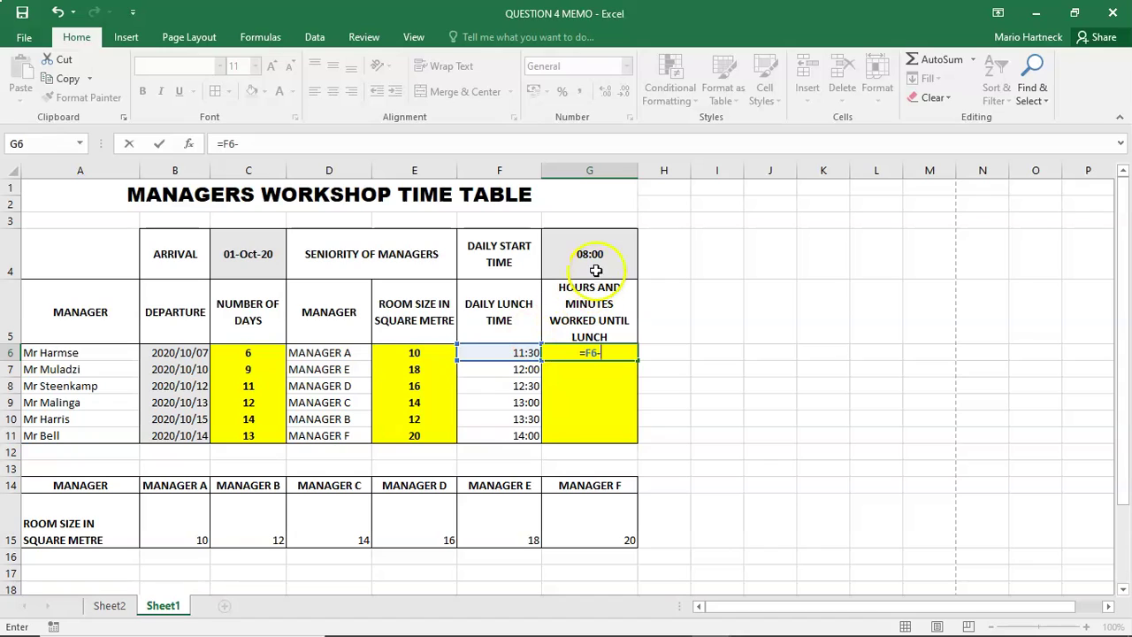
left_click(591, 256)
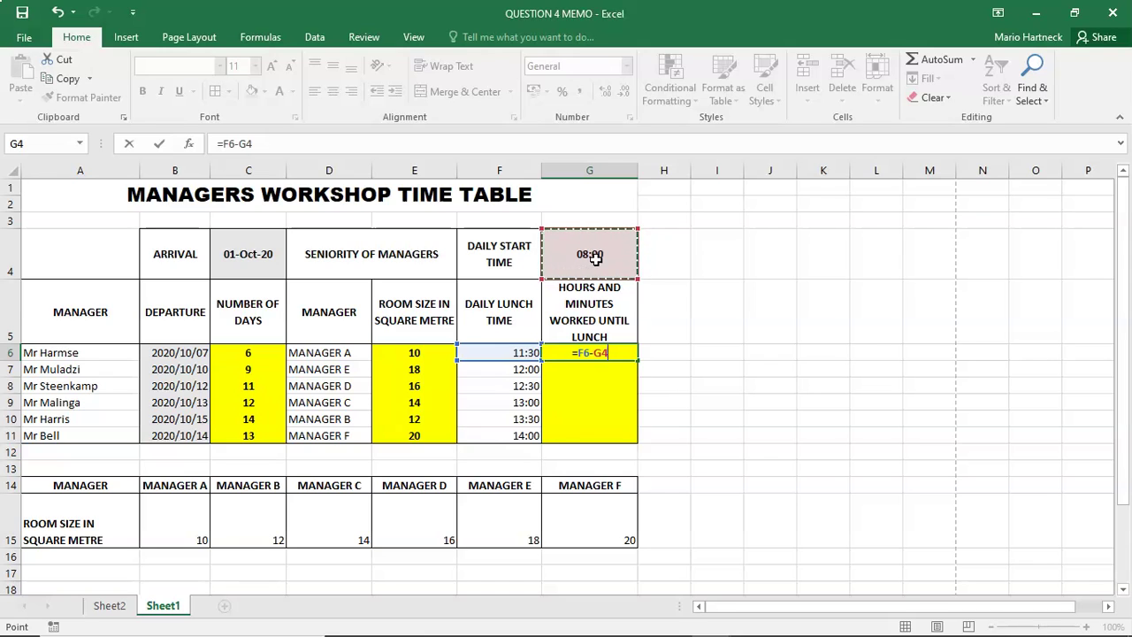
key("Return")
Format cell G6 as General and fill its formula down through G11.
left_click(604, 352)
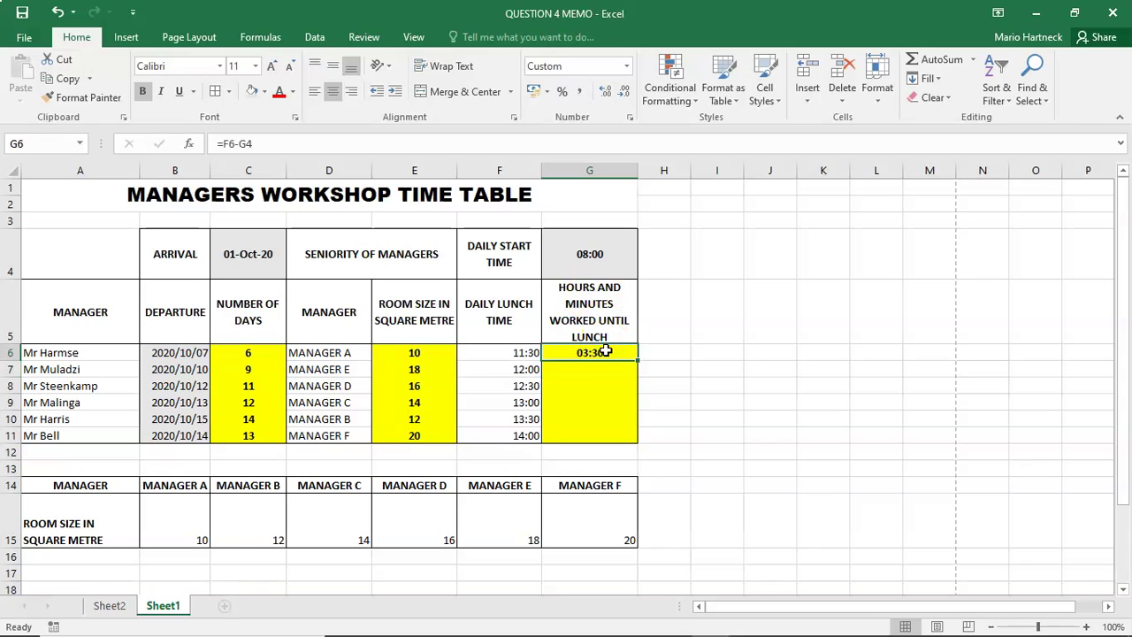
left_click(626, 66)
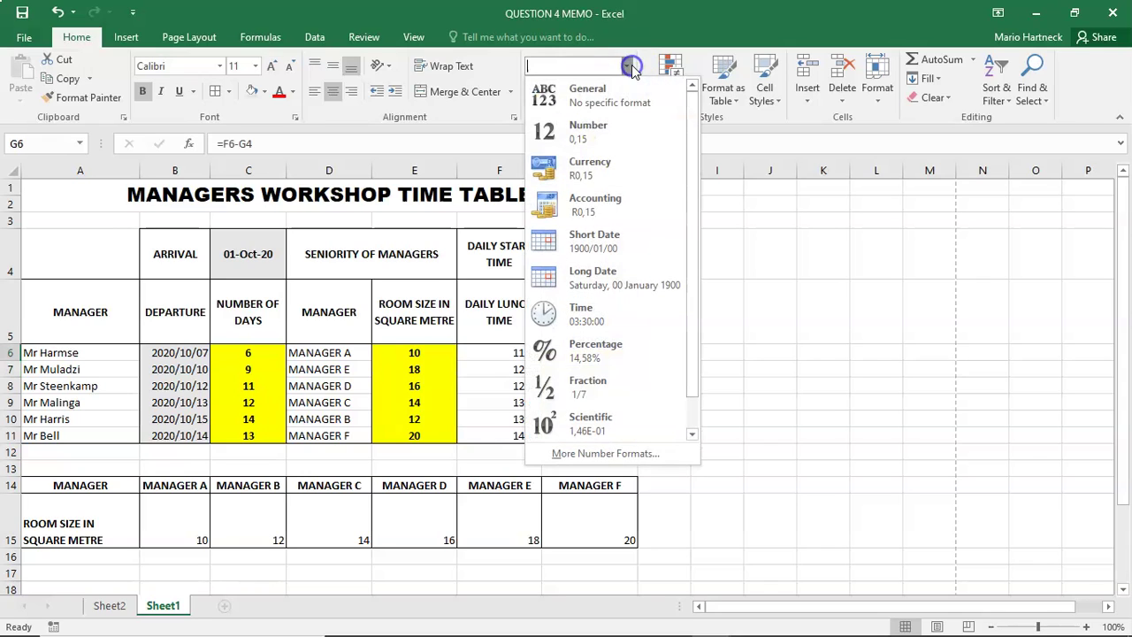
left_click(631, 94)
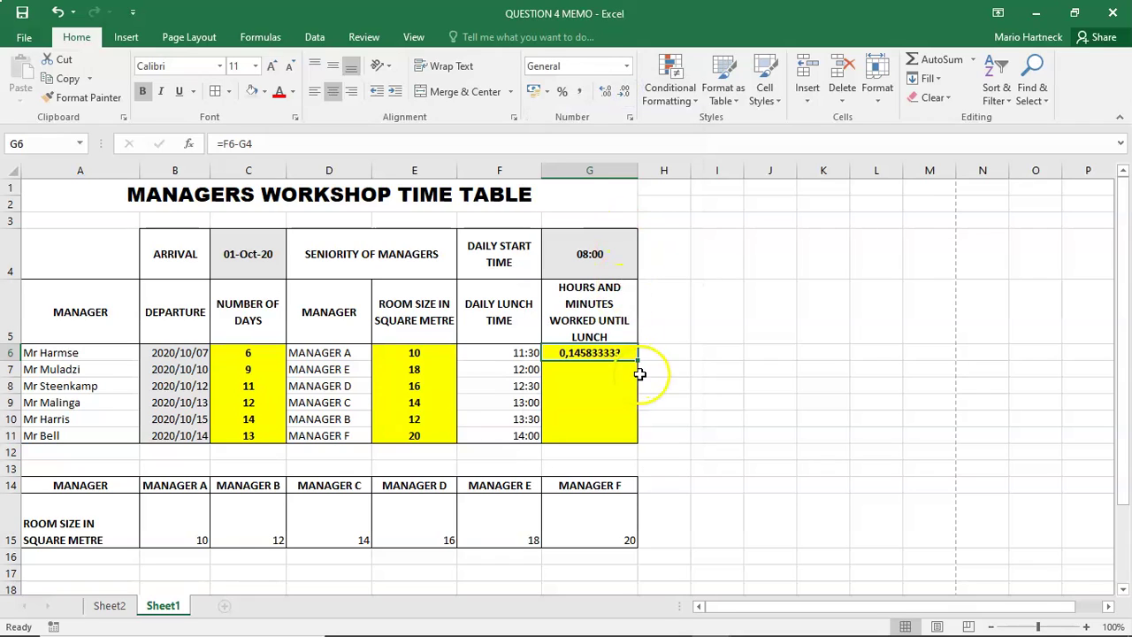
left_click_drag(637, 360, 631, 443)
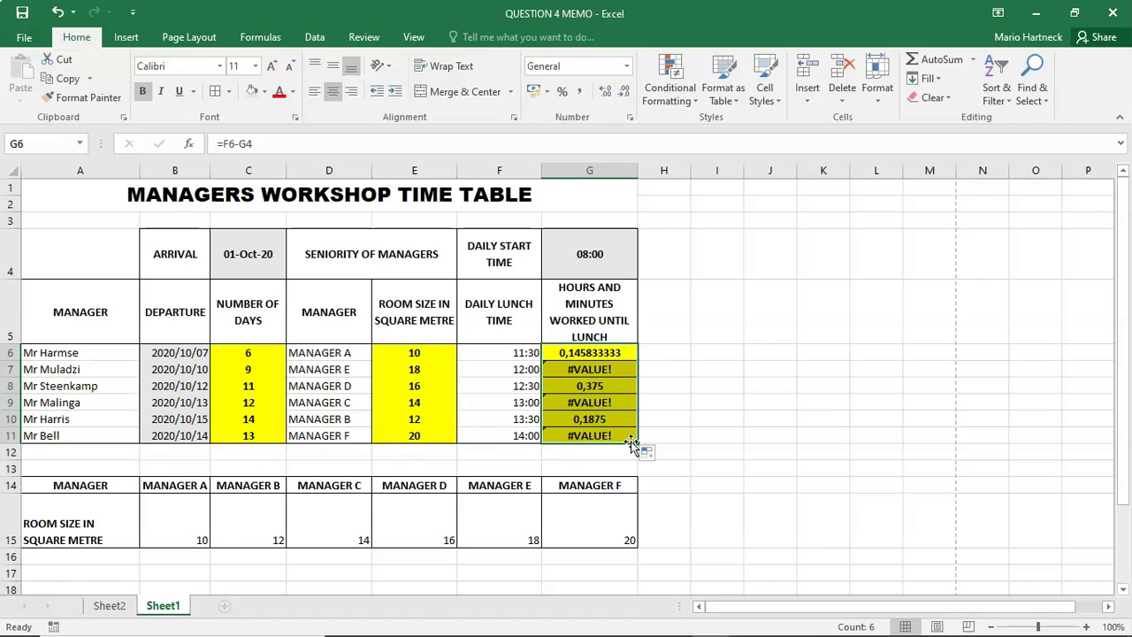
Inspect the copied formulas in G7, G9 and G11 to find which cells they reference.
left_click(609, 366)
left_click(609, 403)
left_click(608, 369)
left_click(609, 403)
left_click(605, 434)
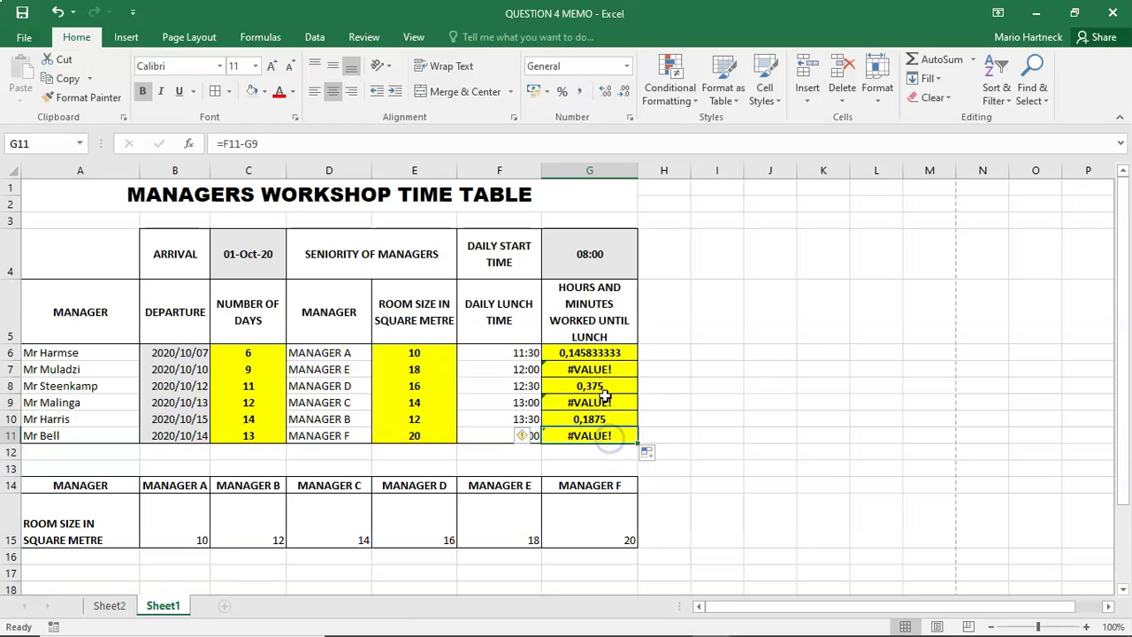
Make the daily start time reference in G6 absolute so the formula reads =F6-$G$4, and format the cell as General.
double_click(592, 352)
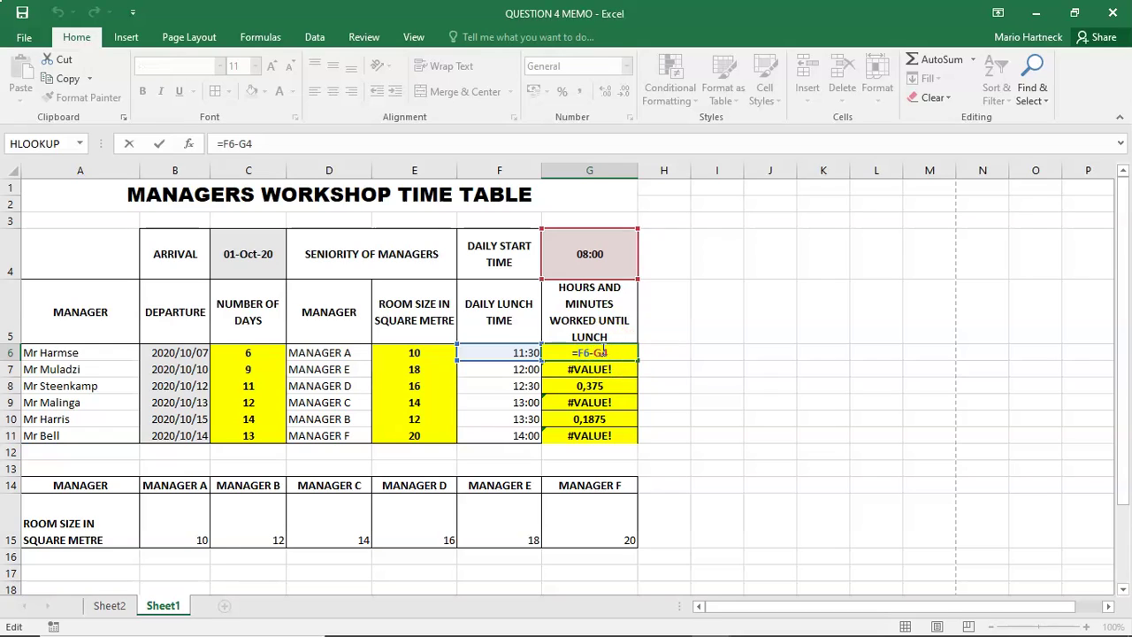
key("F4")
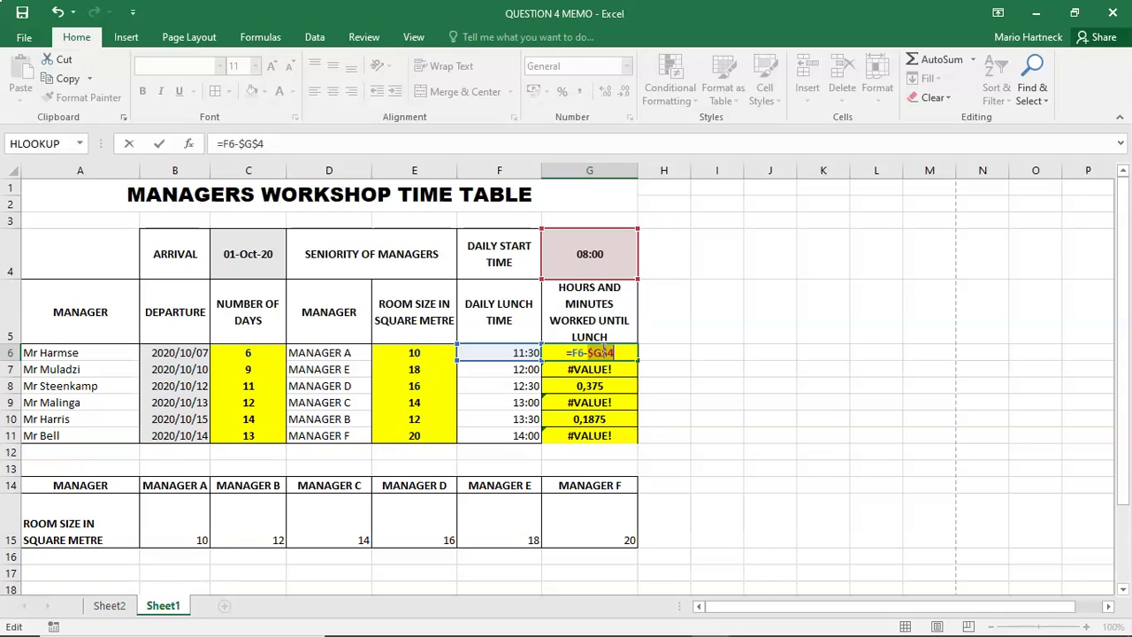
key("Return")
left_click(605, 352)
left_click(626, 66)
left_click(577, 97)
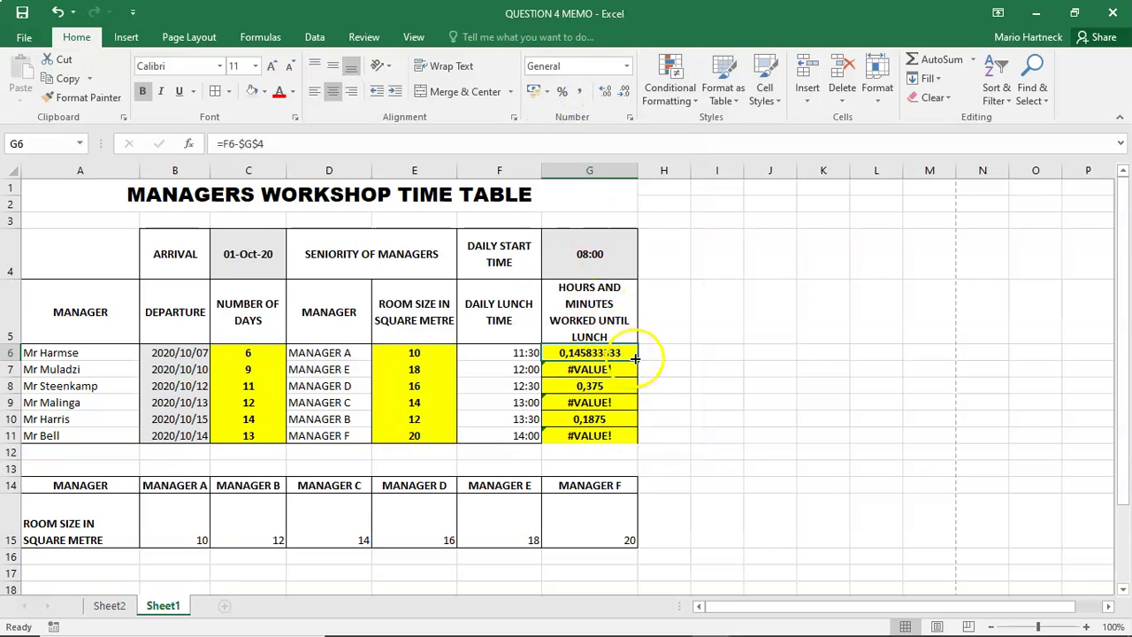
Fill the corrected formula from G6 down through G11, undoing the fill that runs into row 12.
left_click_drag(636, 361, 634, 452)
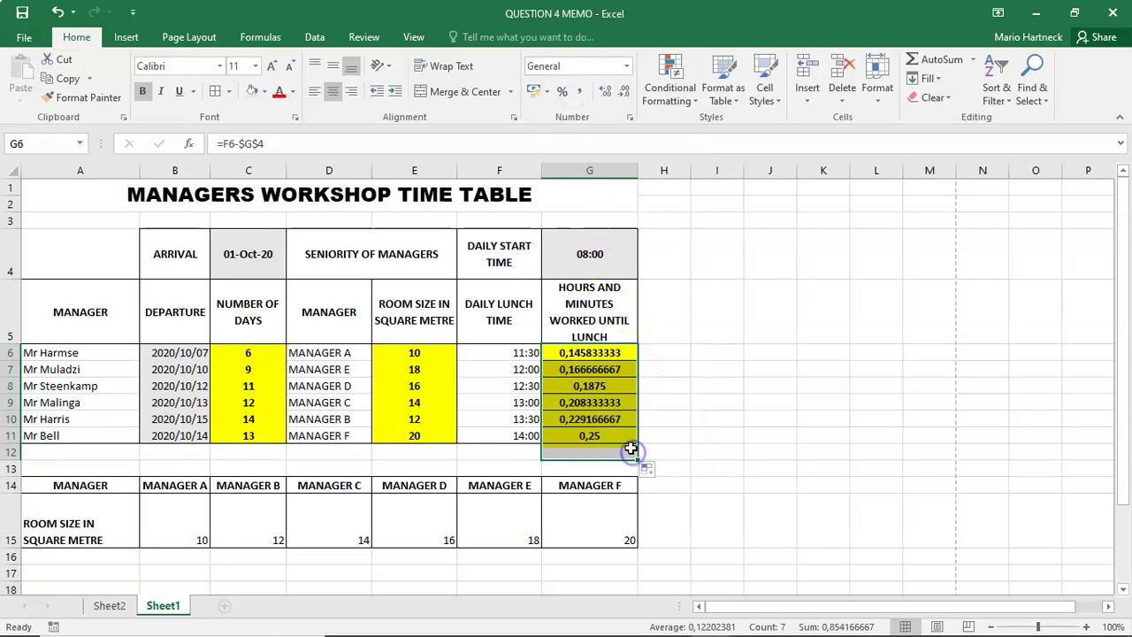
left_click(57, 11)
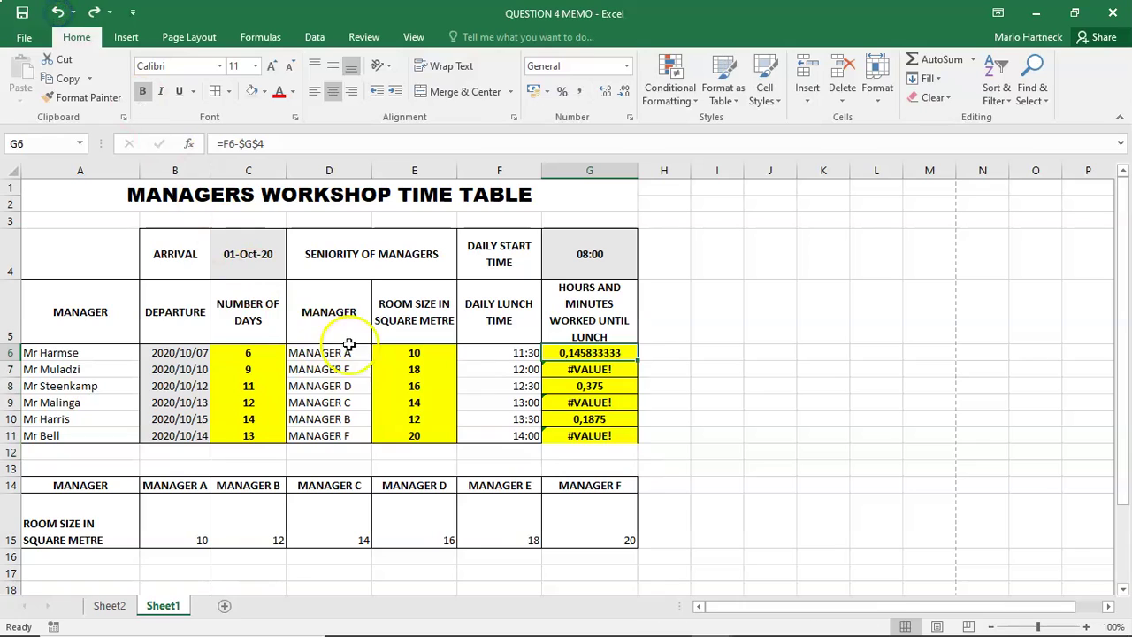
left_click_drag(638, 361, 643, 439)
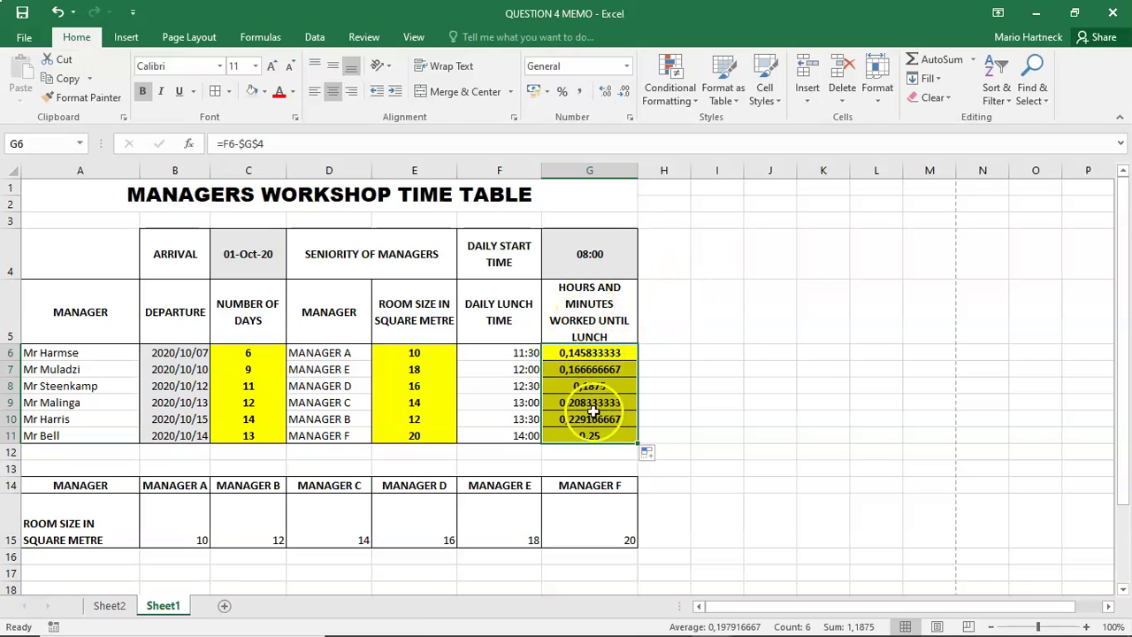
Switch to the task PDF in Adobe Acrobat Reader, check the required answer format in instruction C, and return to the Excel workbook.
mouse_move(751, 626)
left_click(749, 622)
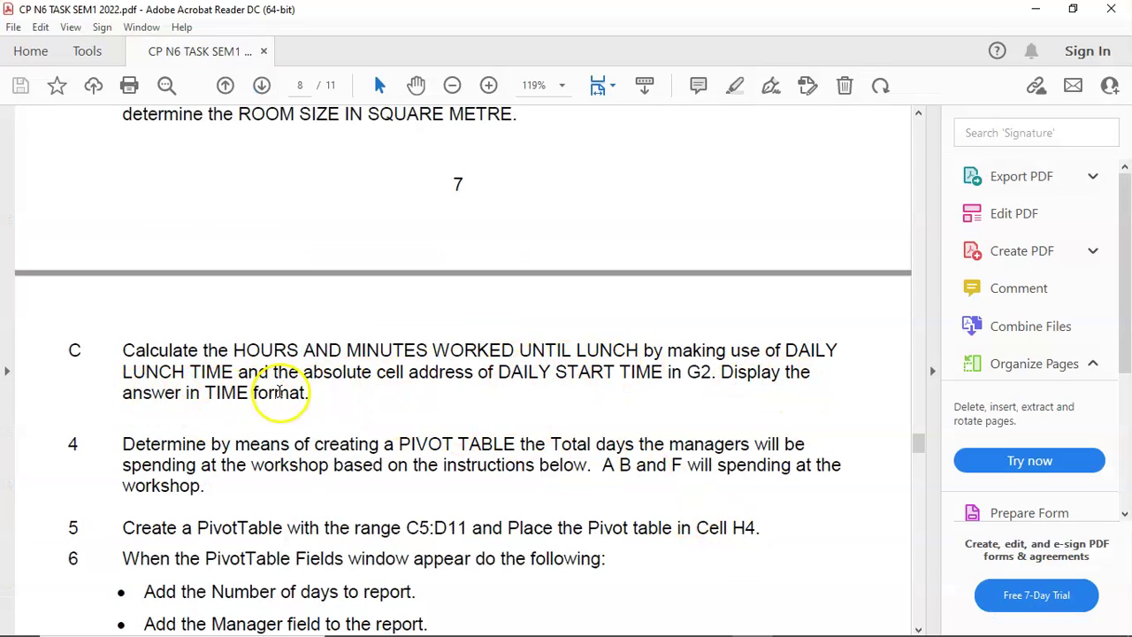
mouse_move(498, 634)
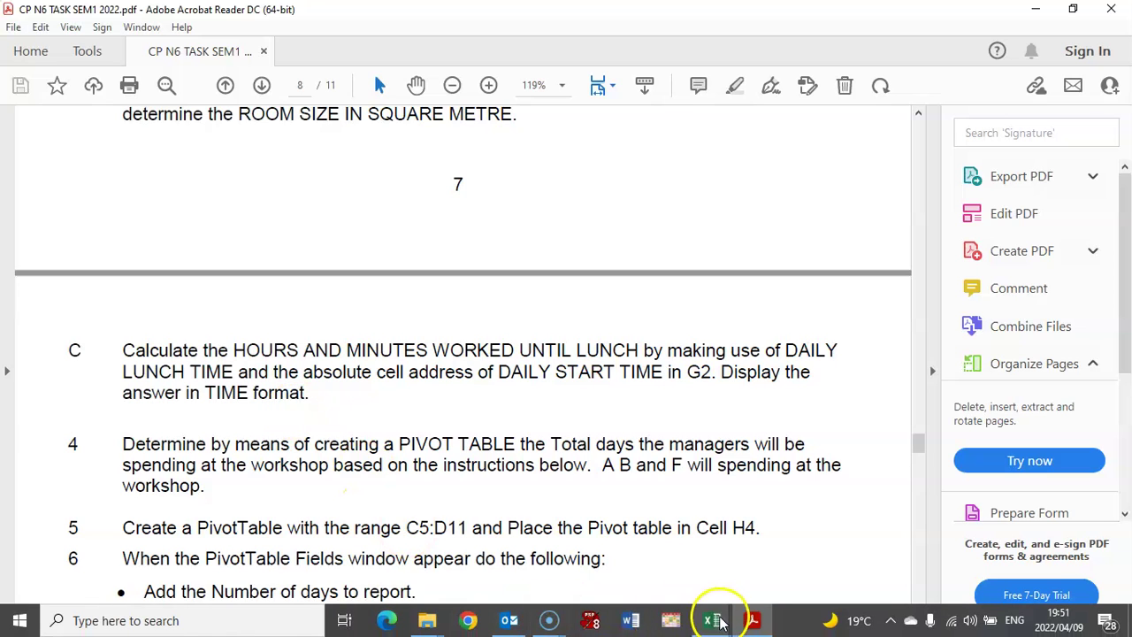
mouse_move(713, 619)
left_click(672, 566)
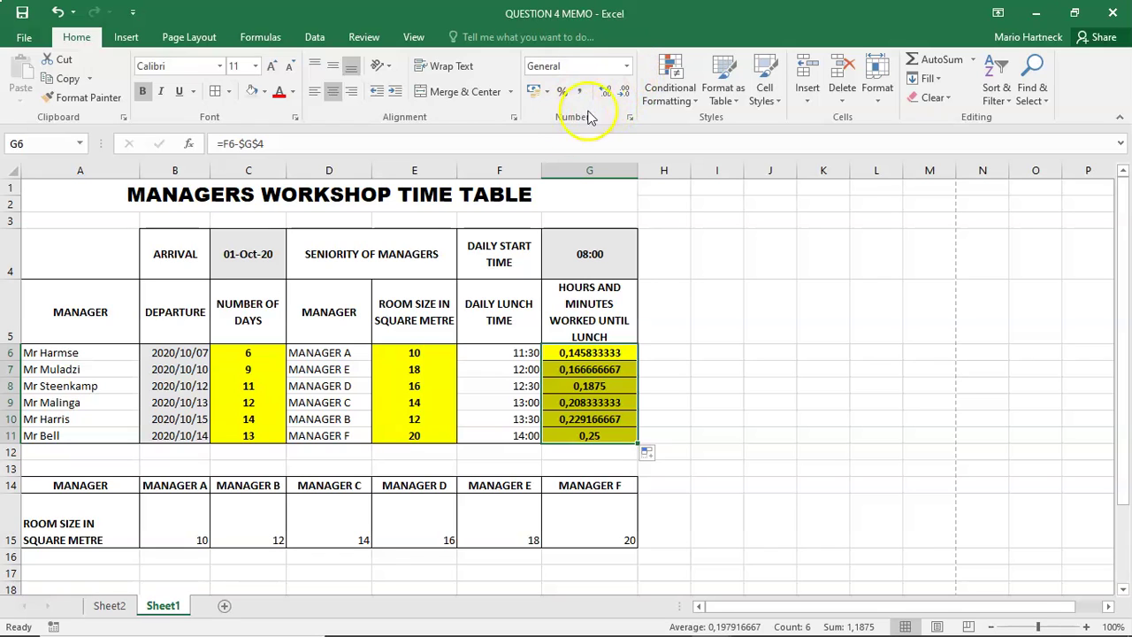
Apply the Time number format to the hours and minutes worked in G6:G11.
left_click(626, 65)
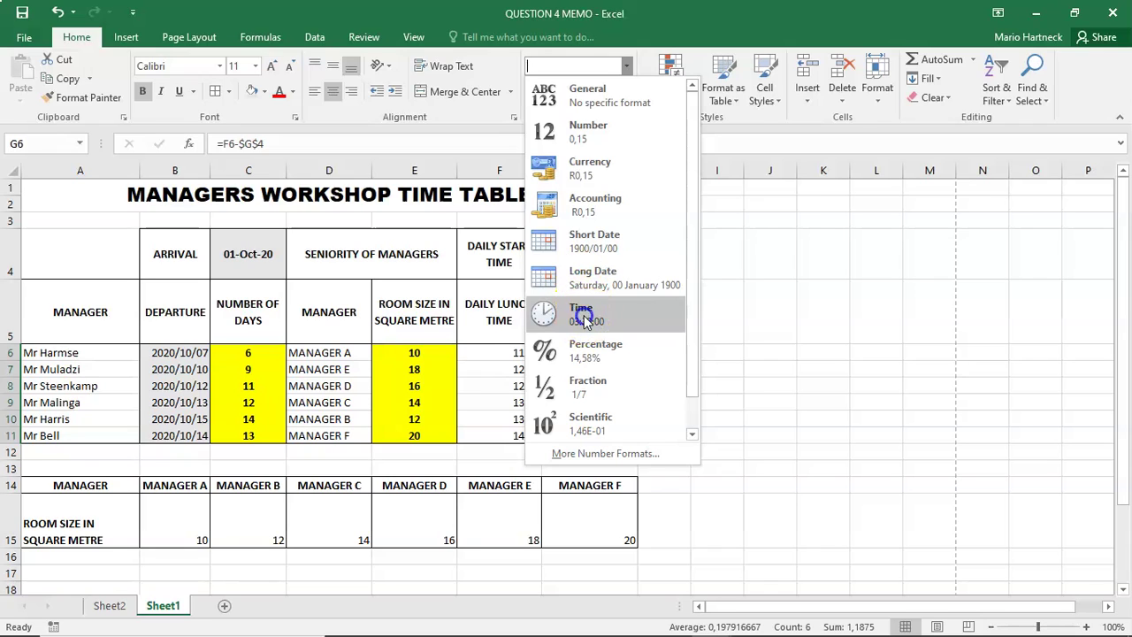
left_click(584, 316)
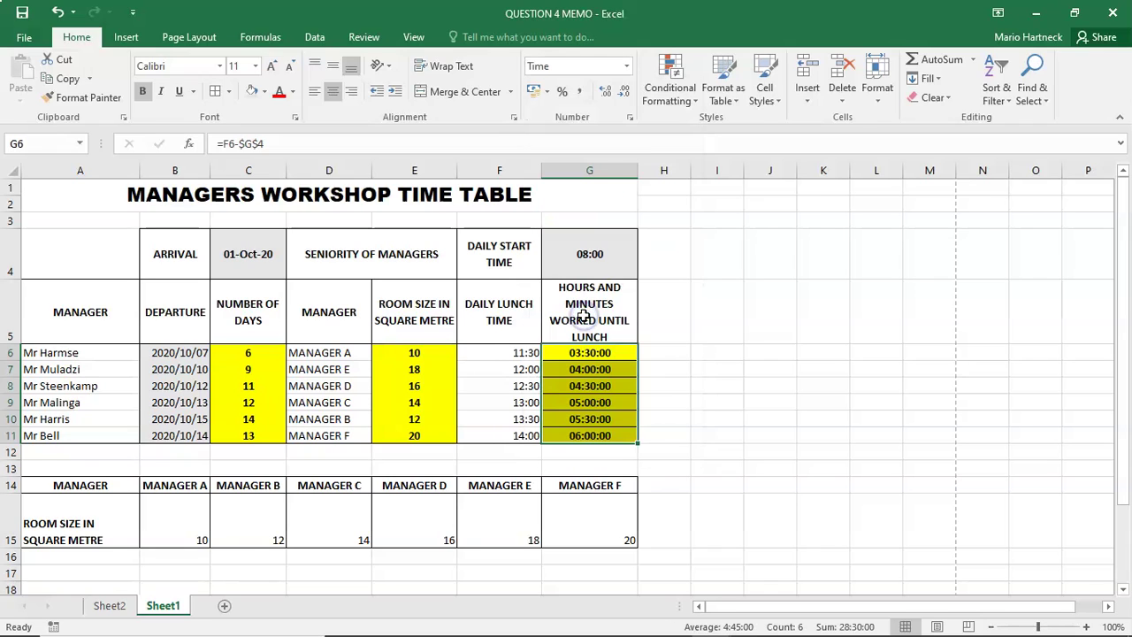
left_click(609, 92)
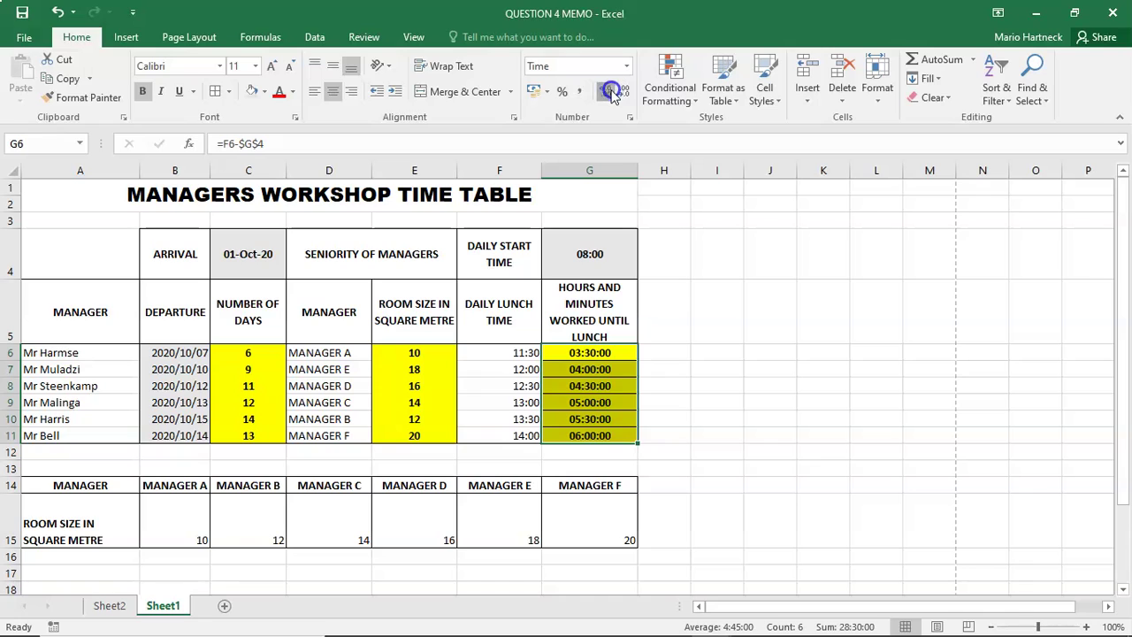
left_click(745, 402)
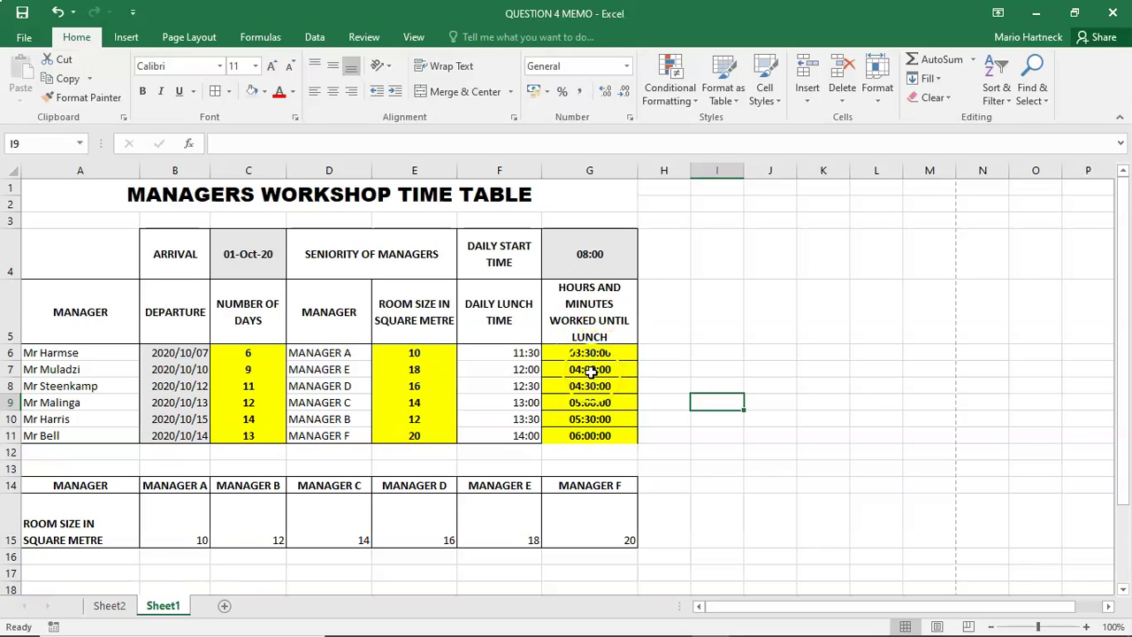
Add a bottom border to the range G6:G11 and remove the horizontal lines between its rows.
left_click_drag(598, 352, 590, 435)
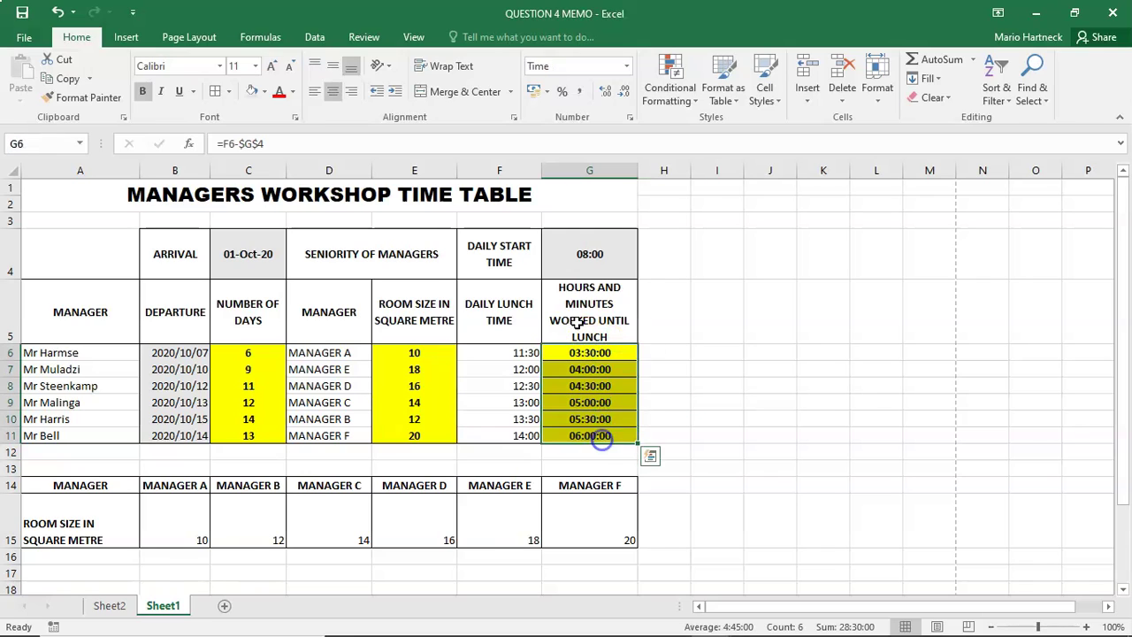
left_click(228, 93)
left_click(246, 516)
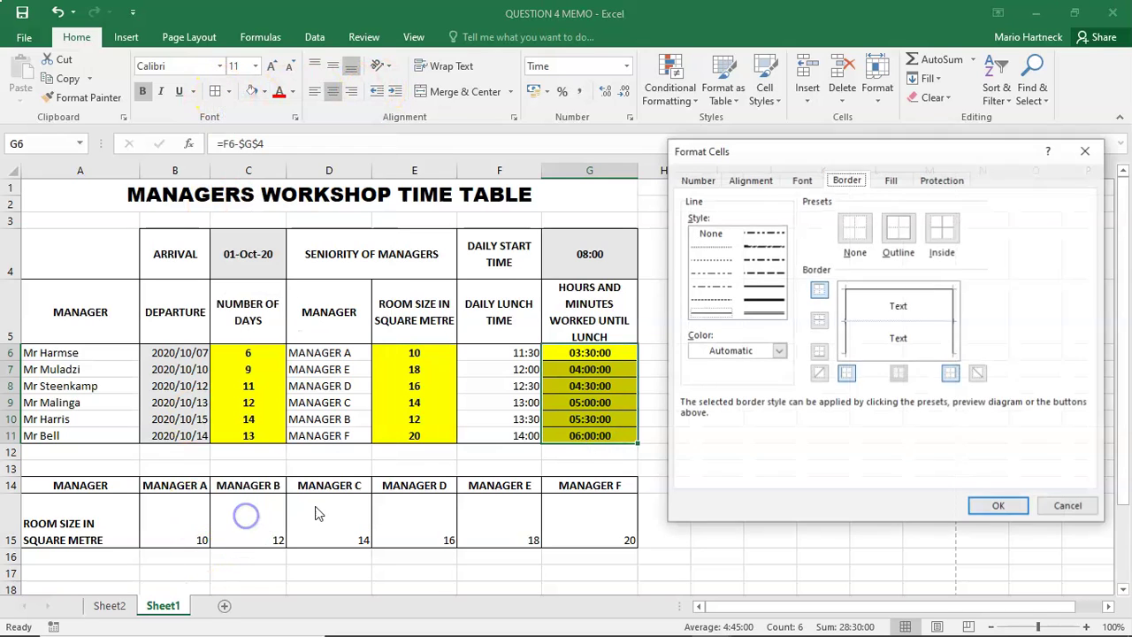
left_click(896, 353)
left_click(874, 315)
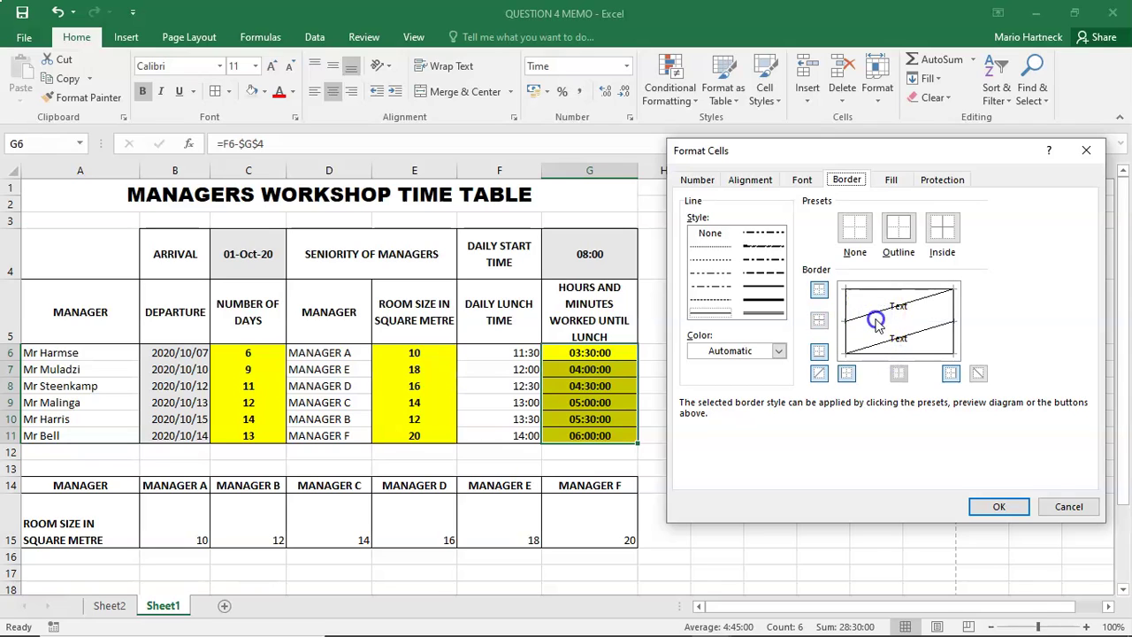
left_click(876, 320)
left_click(998, 506)
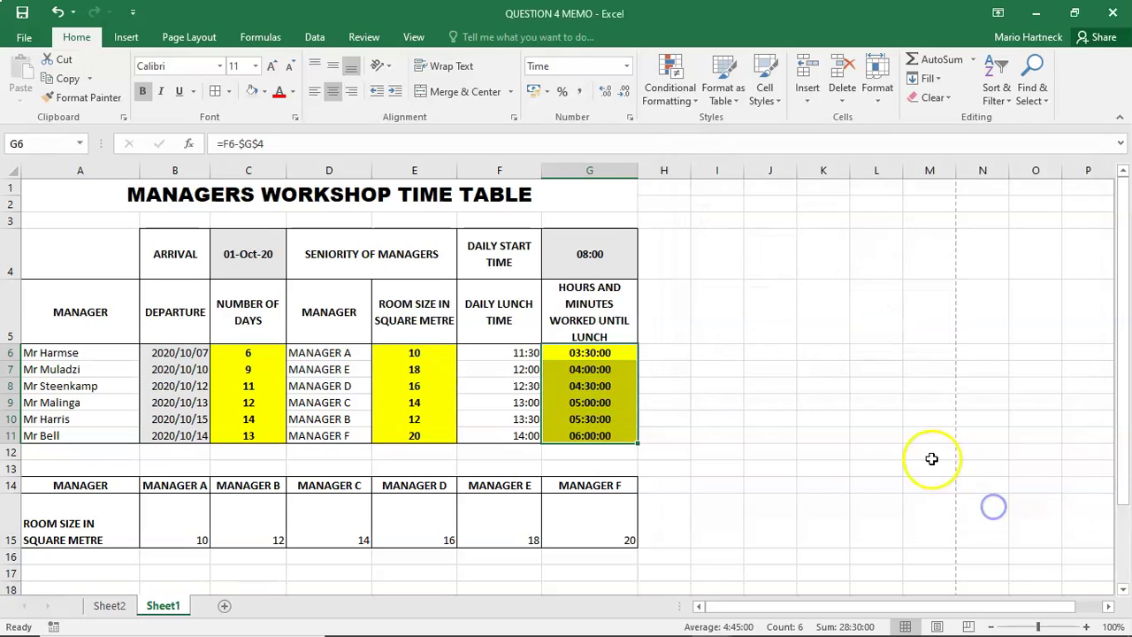
left_click(930, 453)
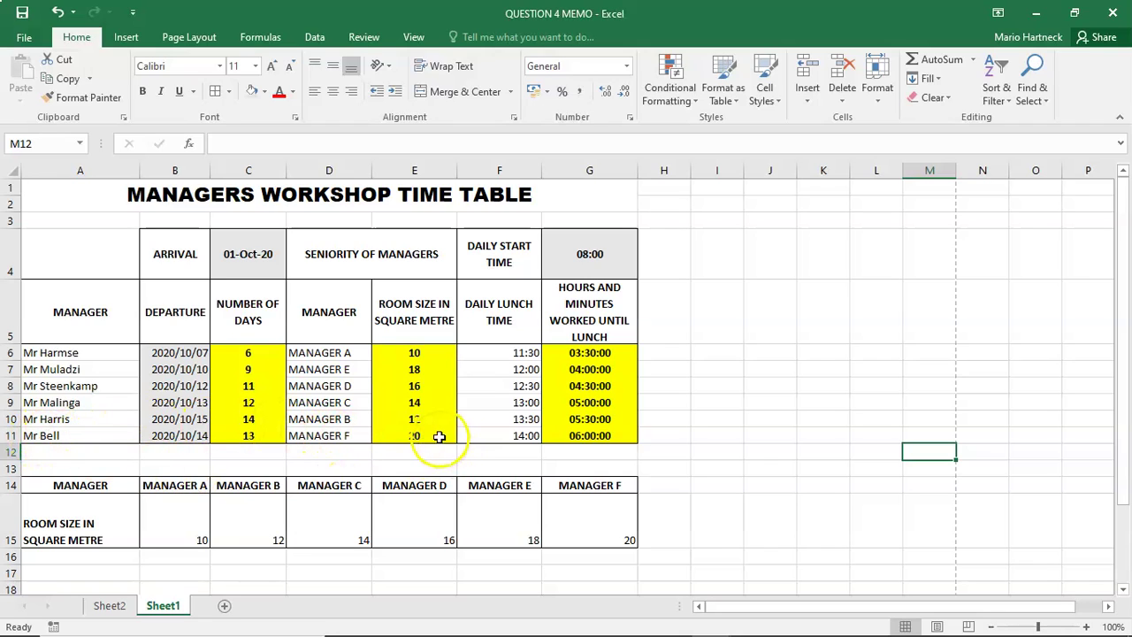
Review the room size formula in E11 and the hours worked formula in G11.
left_click(412, 436)
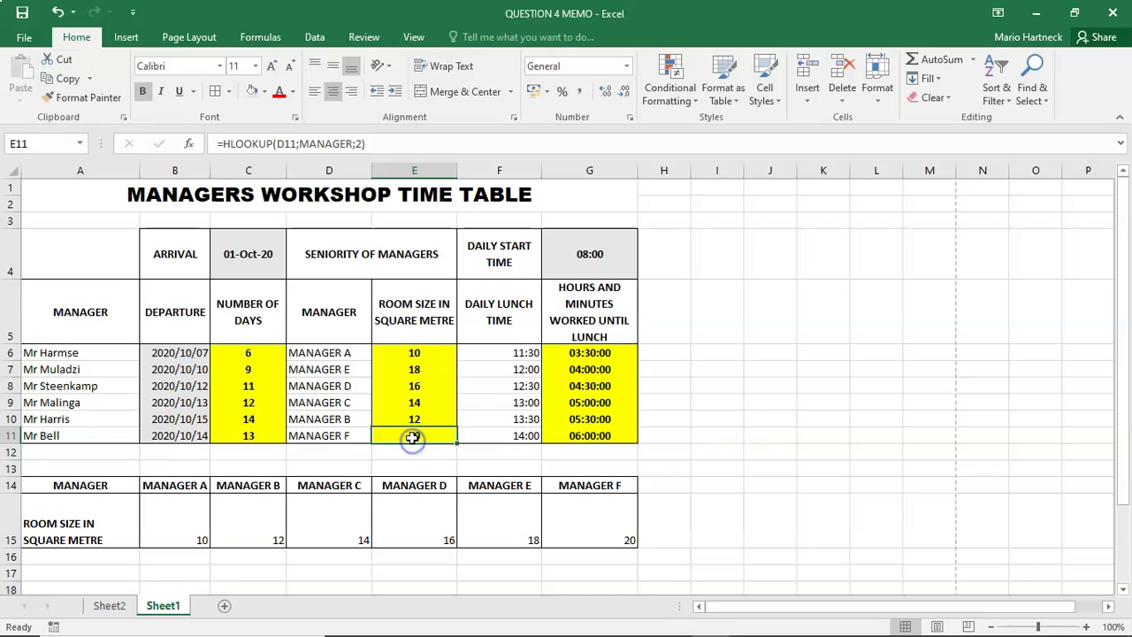
left_click(579, 436)
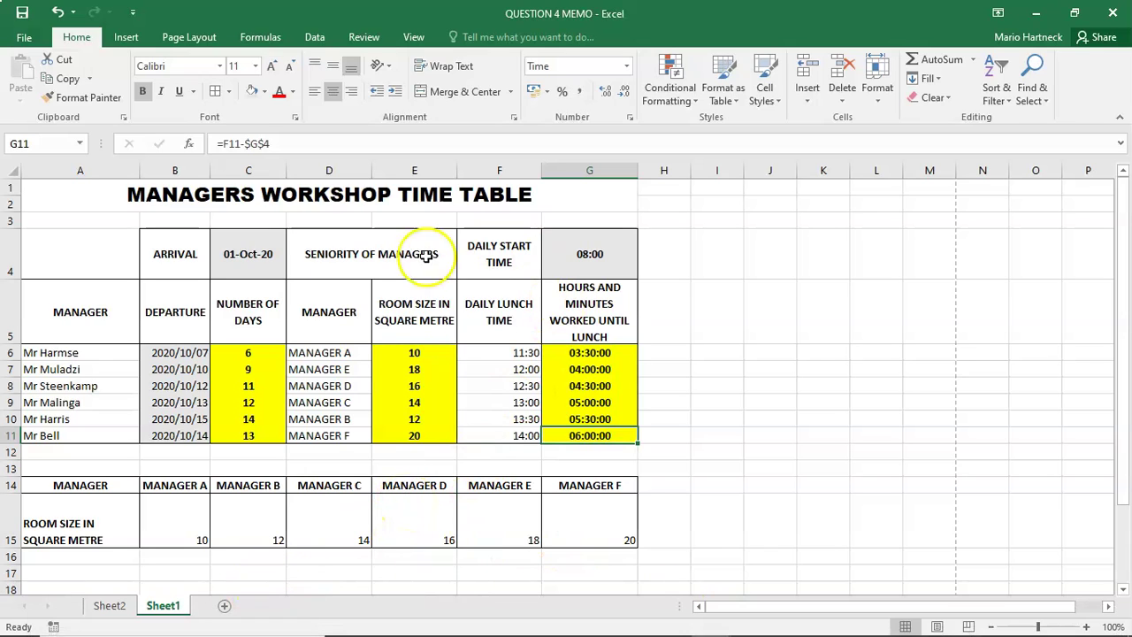
Switch to the task PDF in Adobe Acrobat Reader and read the PivotTable instructions from item 4 onward.
mouse_move(646, 625)
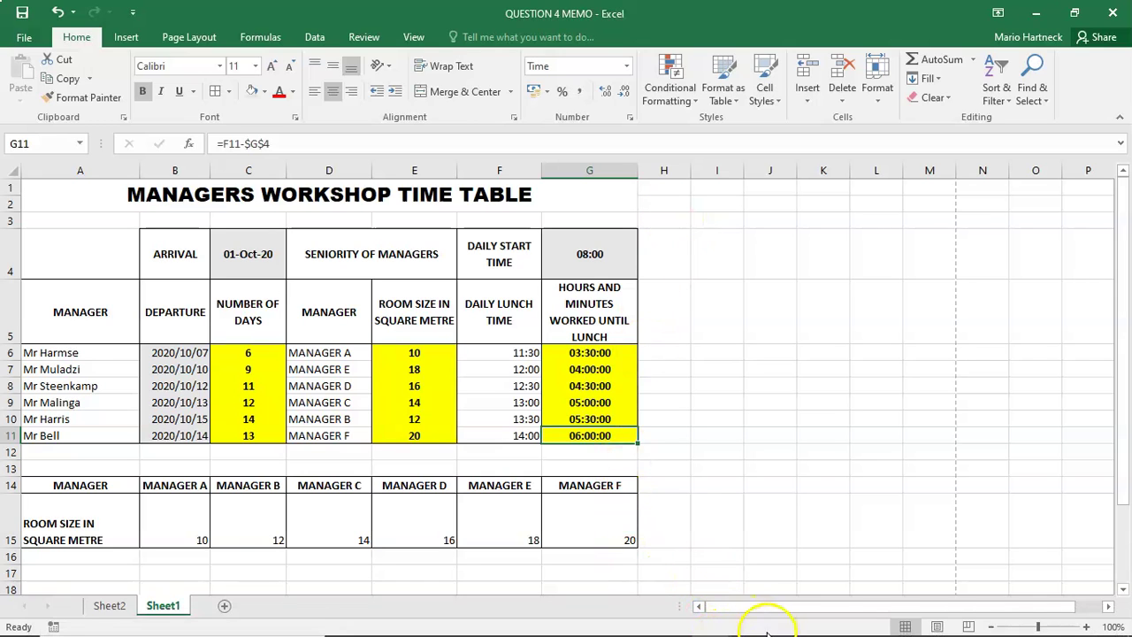
left_click(746, 617)
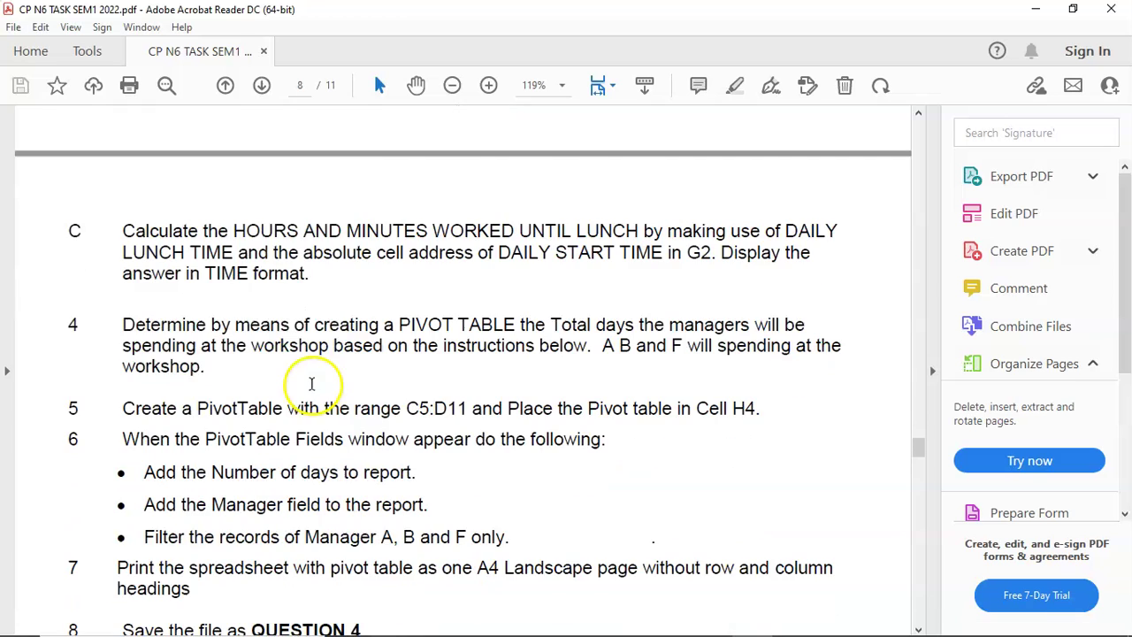
scroll(311, 383, "down", 1)
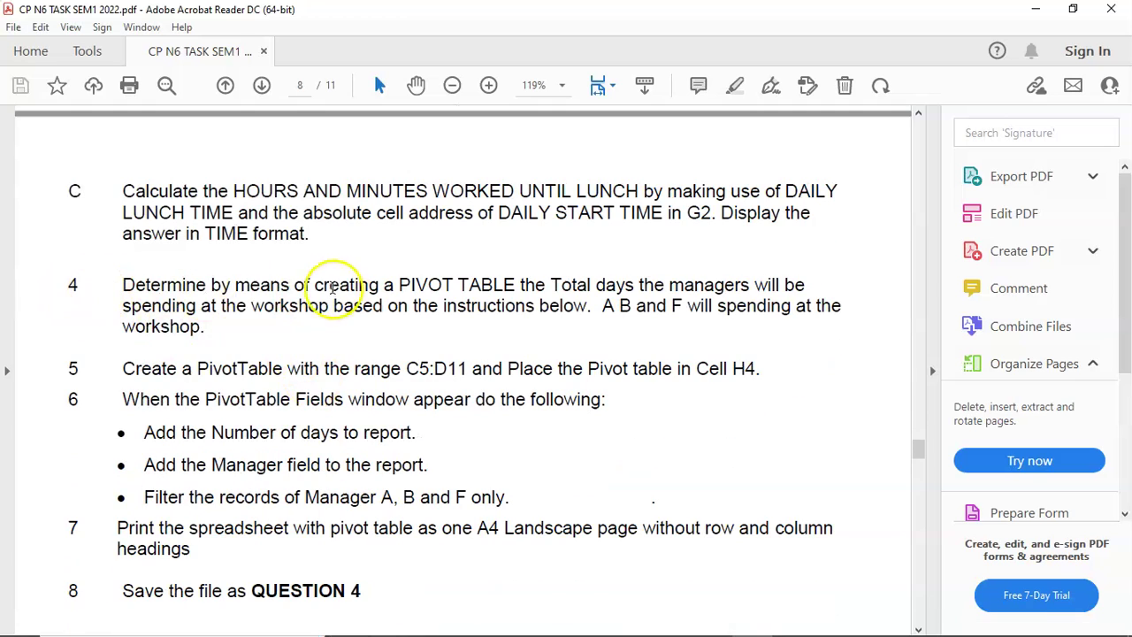